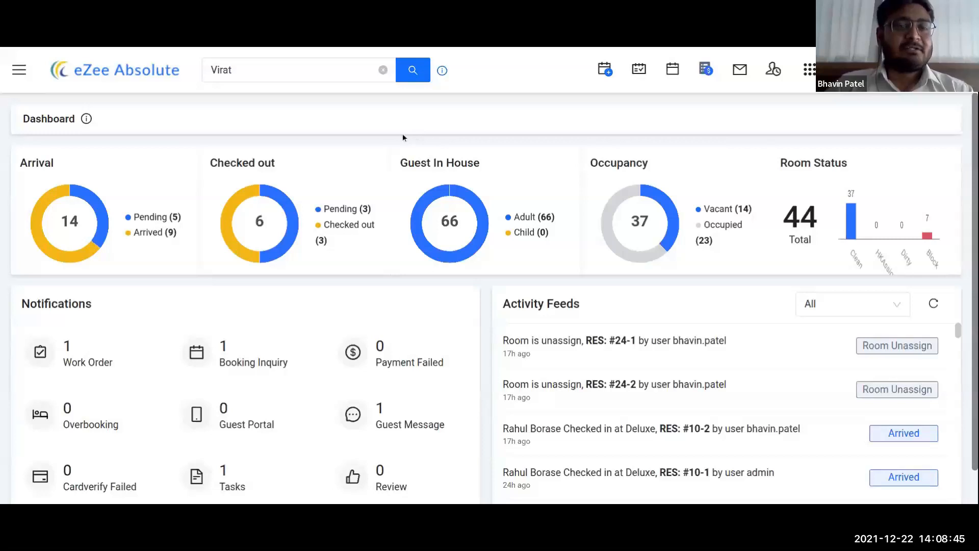
Step: Run a quick search for a guest by name, then close the guest search results
{"action": "left_click", "coordinate": [384, 71]}
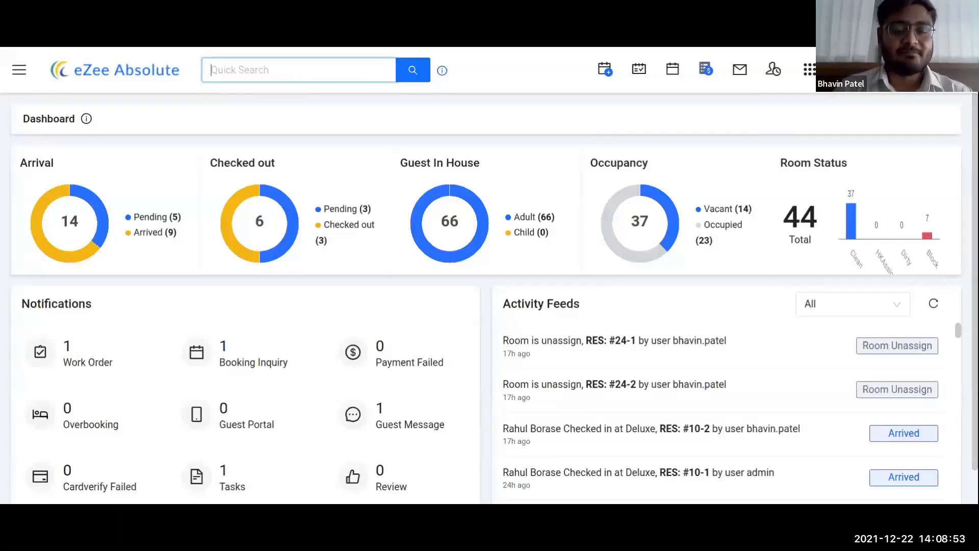
{"action": "type", "text": "Virat"}
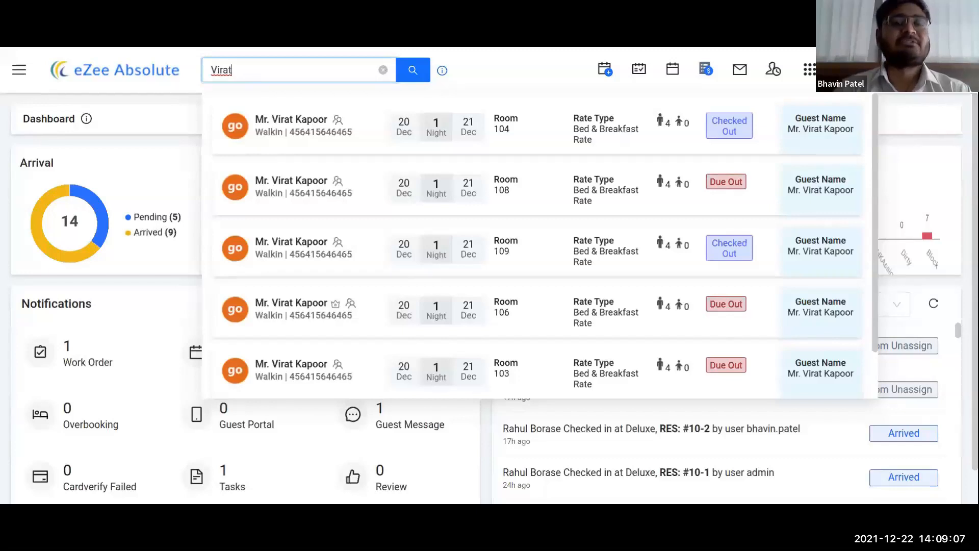
{"action": "left_click", "coordinate": [487, 63]}
{"action": "mouse_move", "coordinate": [445, 73]}
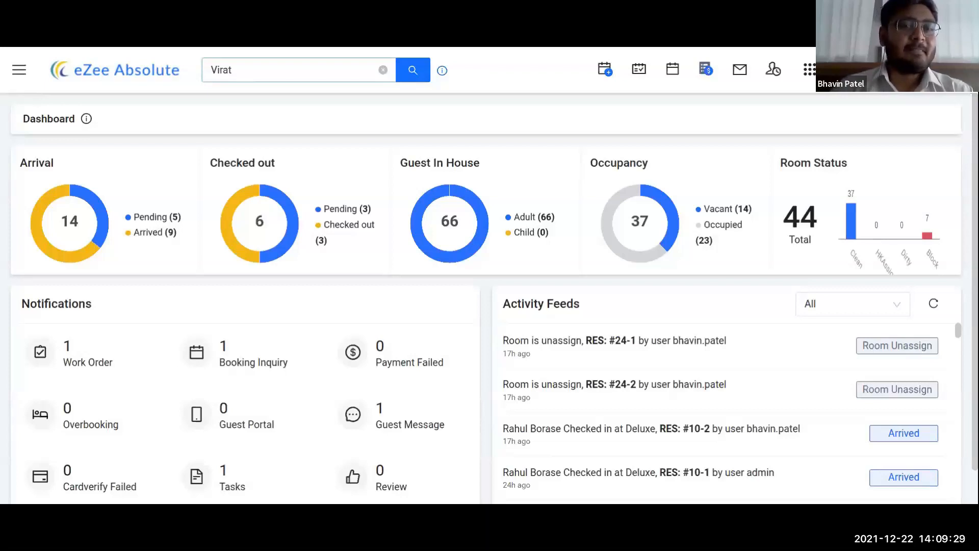
Step: Scroll through the Activity Feeds list and open its All filter dropdown
{"action": "left_click", "coordinate": [238, 141]}
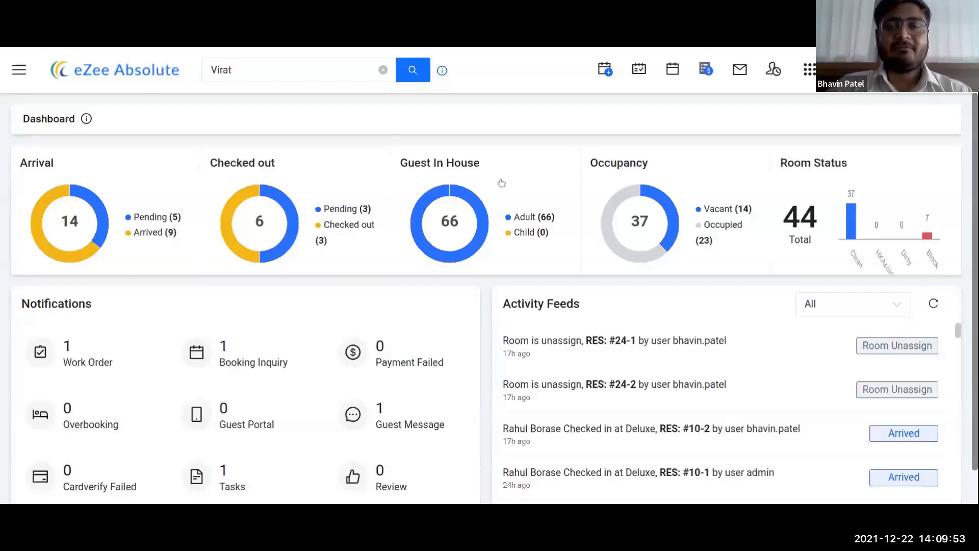
{"action": "scroll", "coordinate": [500, 184], "scroll_direction": "down", "scroll_amount": 1}
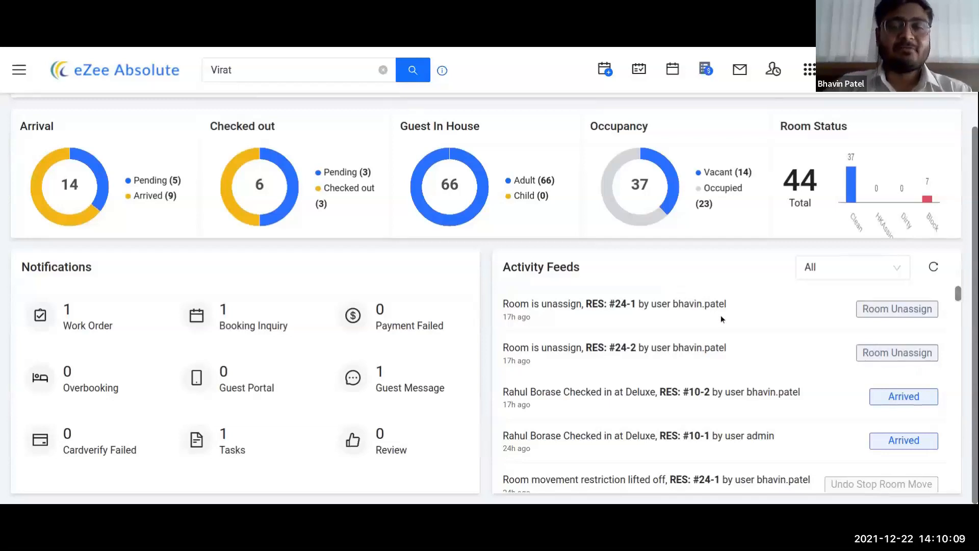
{"action": "scroll", "coordinate": [711, 368], "scroll_direction": "down", "scroll_amount": 1}
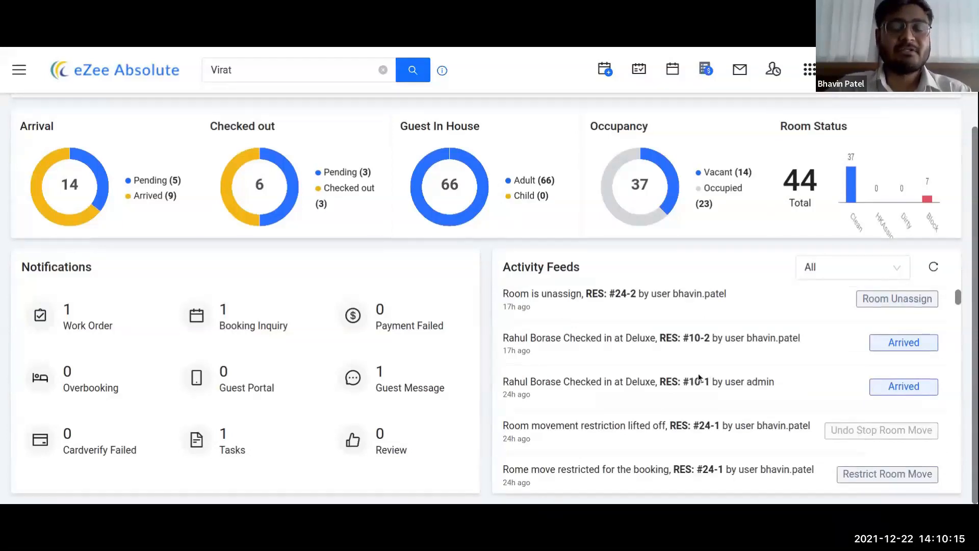
{"action": "scroll", "coordinate": [694, 345], "scroll_direction": "down", "scroll_amount": 1}
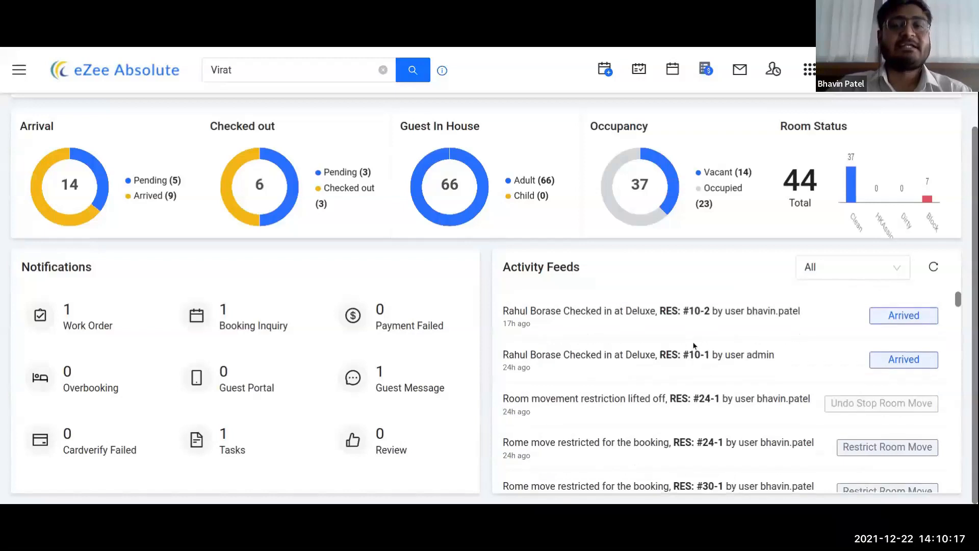
{"action": "scroll", "coordinate": [694, 346], "scroll_direction": "up", "scroll_amount": 2}
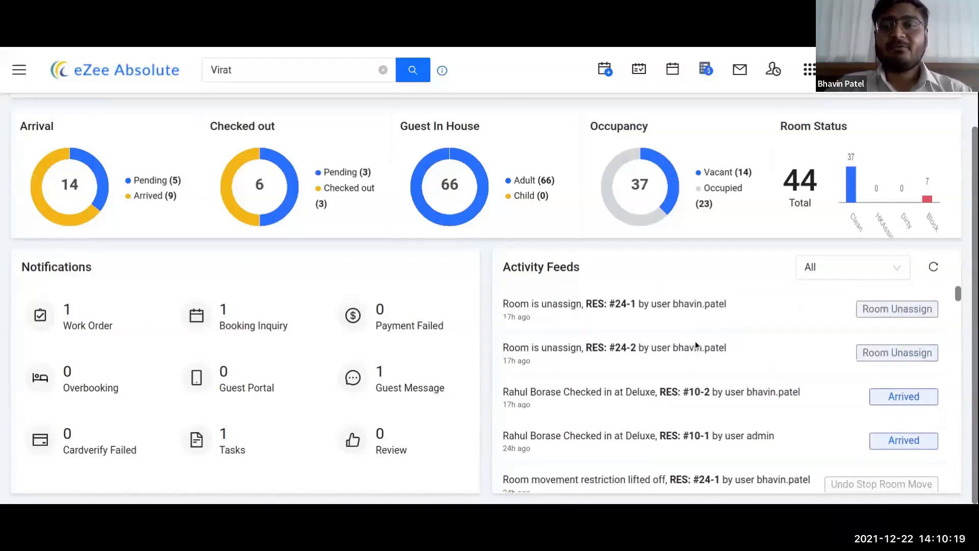
{"action": "left_click", "coordinate": [866, 268]}
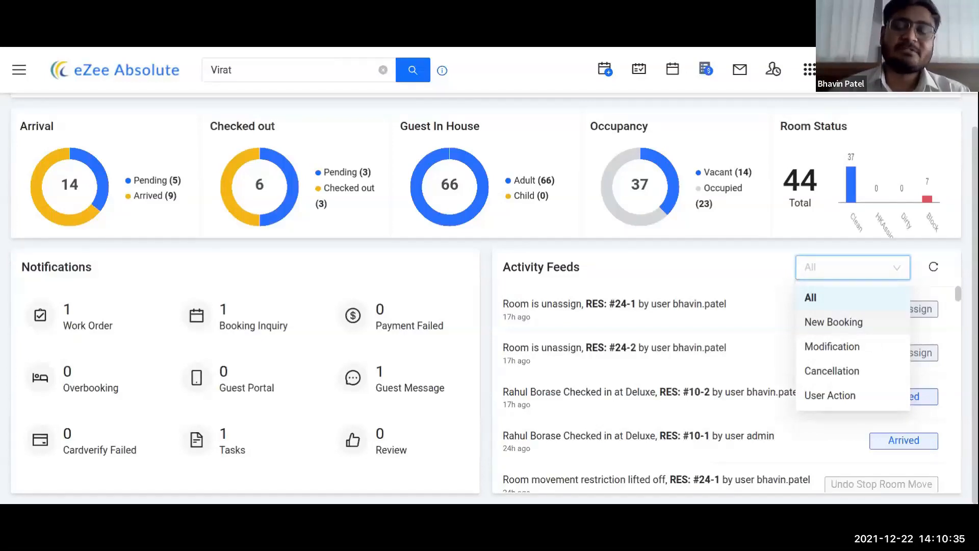
Step: Switch the Activity Feeds filter from All to New Booking to list only new Deluxe bookings
{"action": "left_click", "coordinate": [847, 323]}
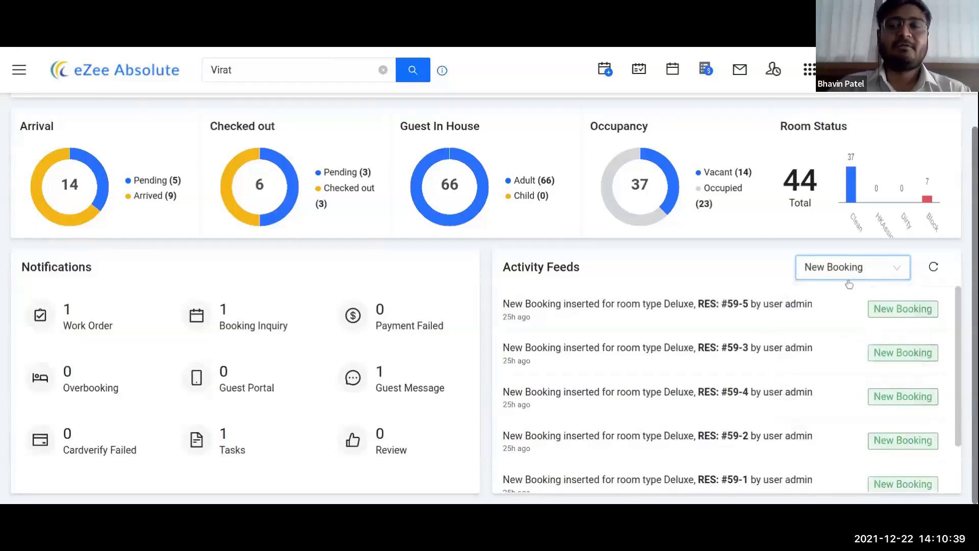
{"action": "scroll", "coordinate": [732, 389], "scroll_direction": "down", "scroll_amount": 1}
{"action": "scroll", "coordinate": [732, 388], "scroll_direction": "down", "scroll_amount": 1}
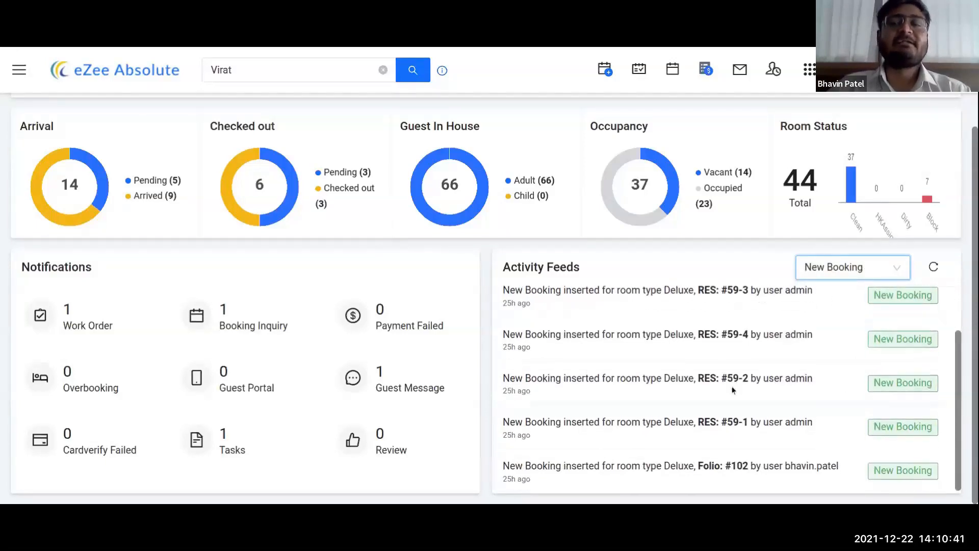
{"action": "scroll", "coordinate": [732, 389], "scroll_direction": "up", "scroll_amount": 2}
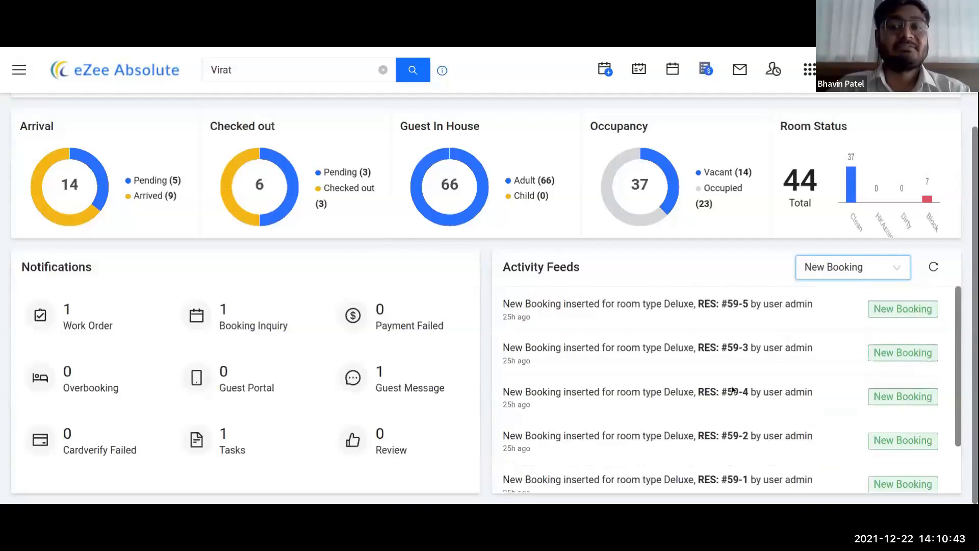
{"action": "left_click", "coordinate": [836, 273]}
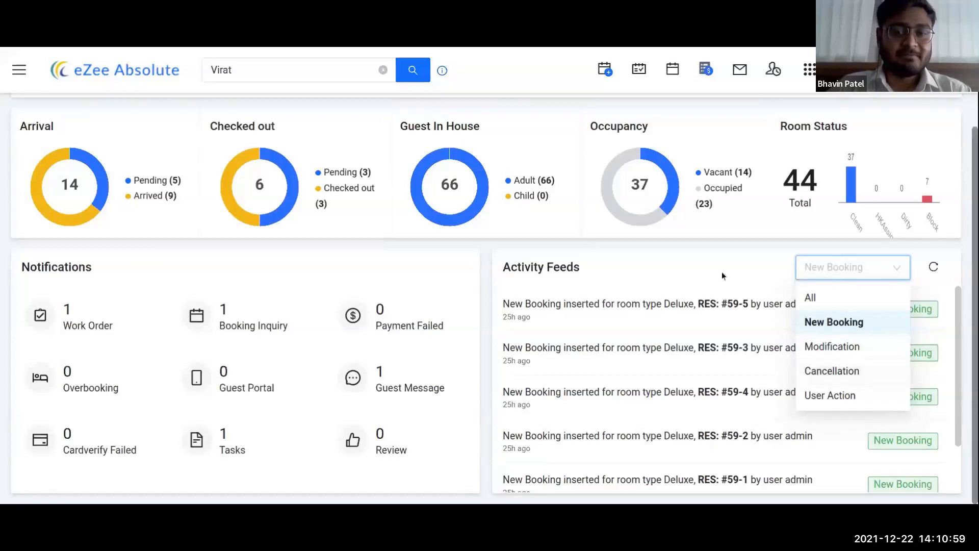
{"action": "left_click", "coordinate": [619, 252]}
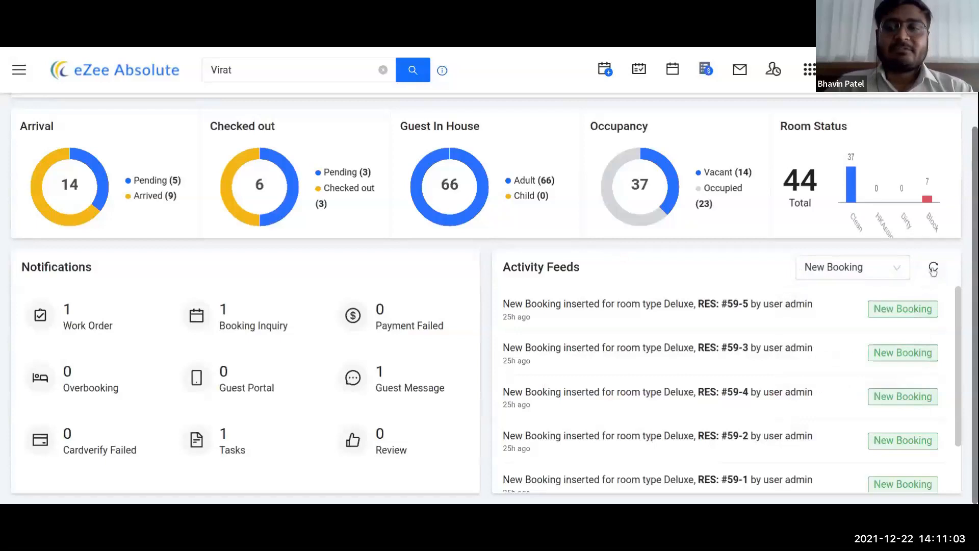
{"action": "scroll", "coordinate": [690, 356], "scroll_direction": "up", "scroll_amount": 1}
{"action": "scroll", "coordinate": [726, 343], "scroll_direction": "down", "scroll_amount": 1}
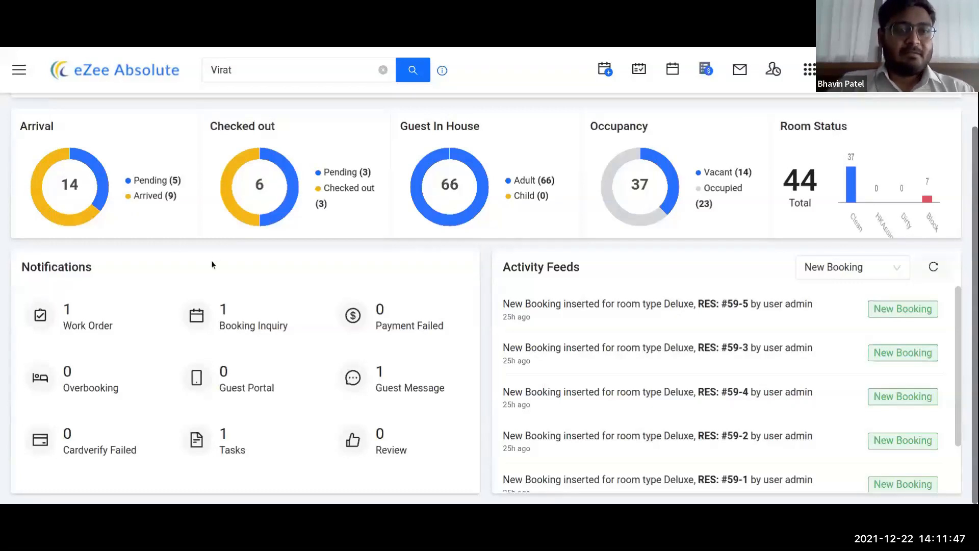
Step: Check in the room 210 arrival from today's Arrival list, accepting the dirty-room warning
{"action": "left_click", "coordinate": [102, 157]}
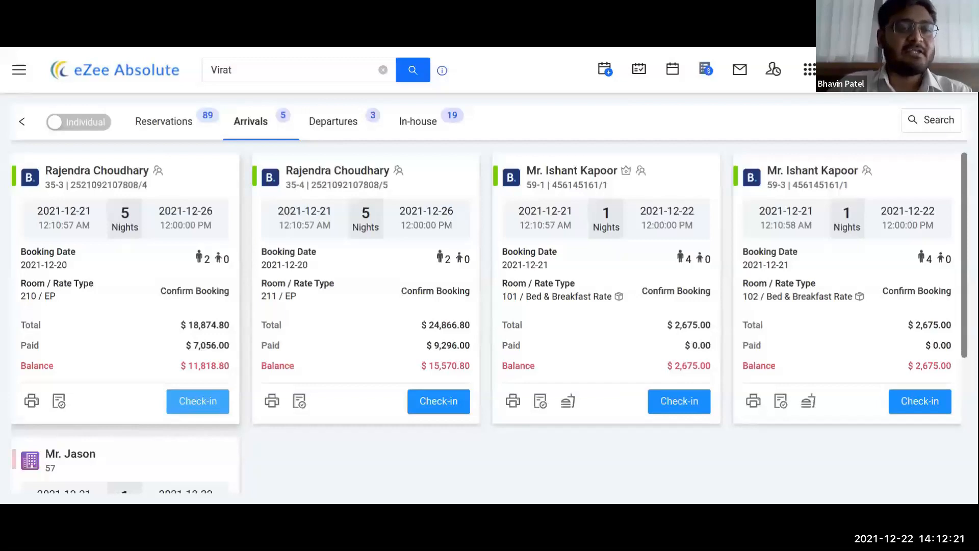
{"action": "left_click", "coordinate": [195, 405]}
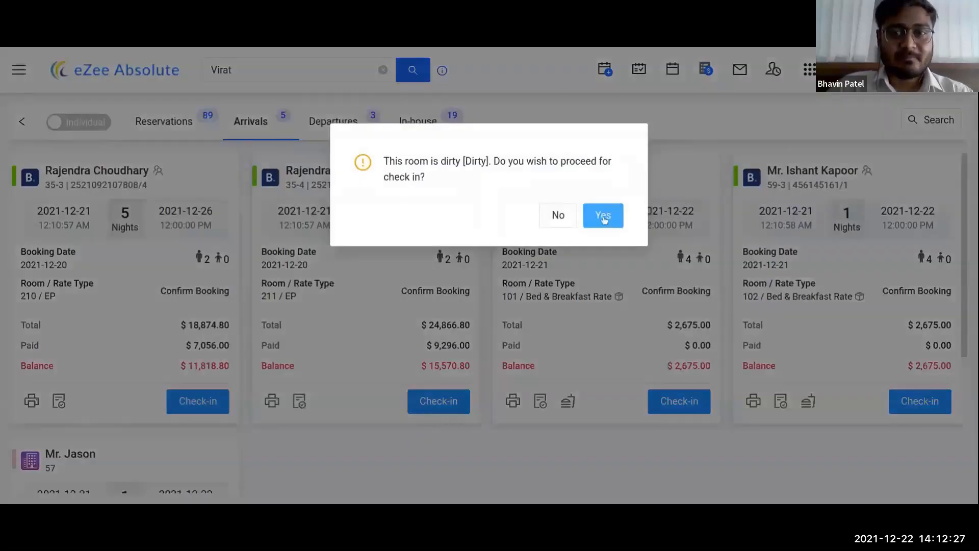
{"action": "left_click", "coordinate": [602, 214]}
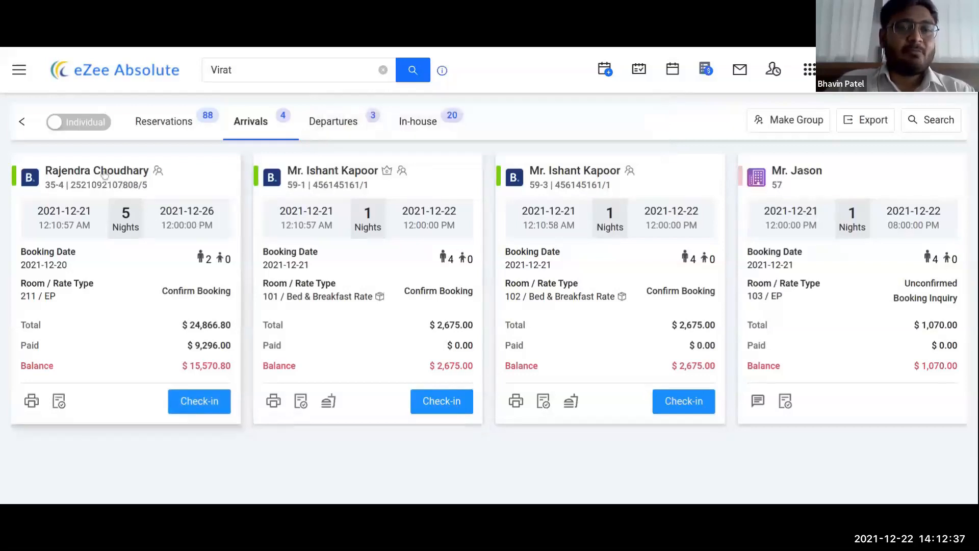
Step: Review the first arrival's Villa10 reservation details and group reservation 35-1, then close them
{"action": "left_click", "coordinate": [104, 174]}
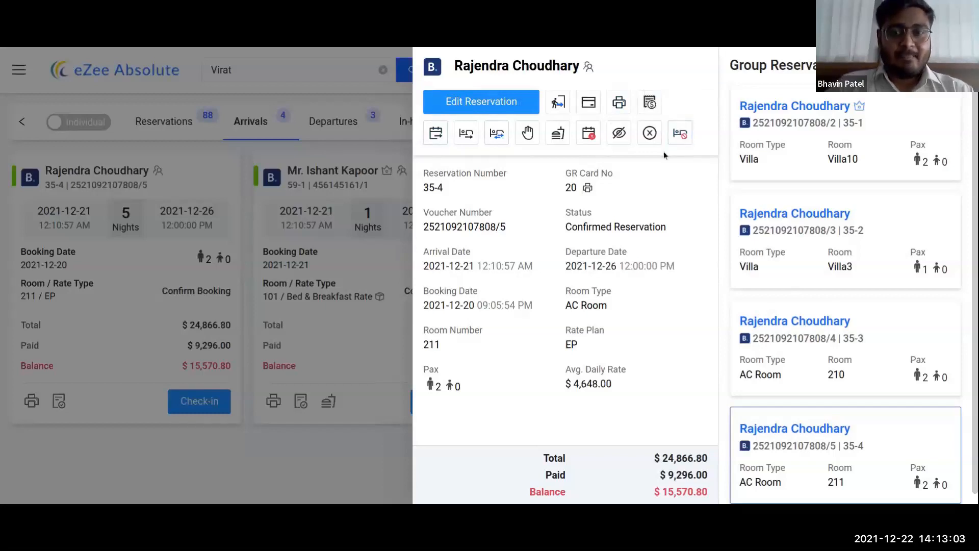
{"action": "scroll", "coordinate": [847, 192], "scroll_direction": "down", "scroll_amount": 1}
{"action": "scroll", "coordinate": [847, 192], "scroll_direction": "up", "scroll_amount": 1}
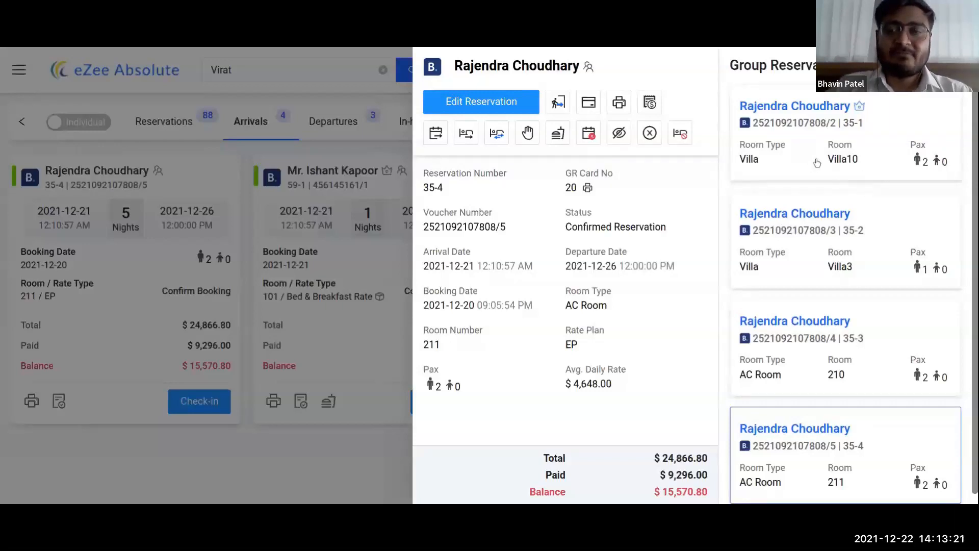
{"action": "left_click", "coordinate": [817, 162]}
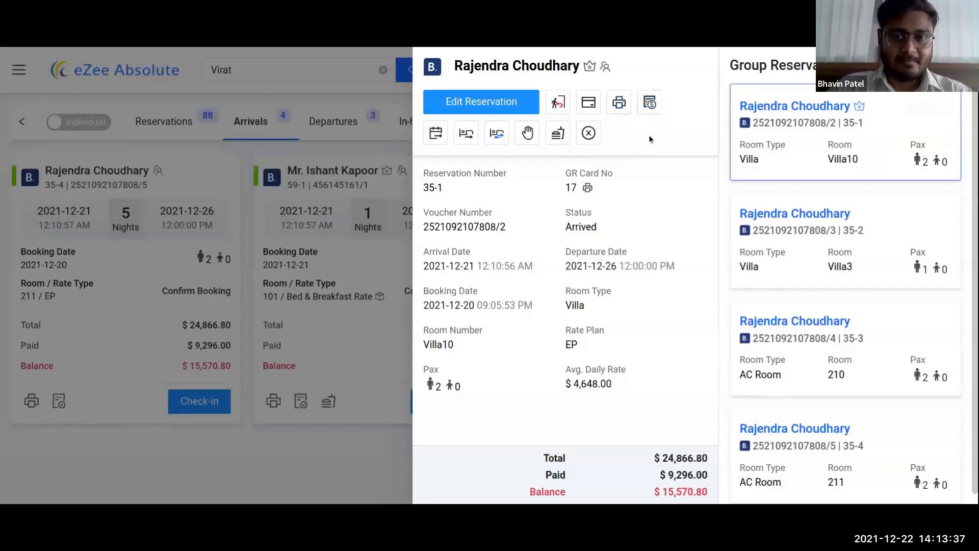
{"action": "key", "text": "Escape"}
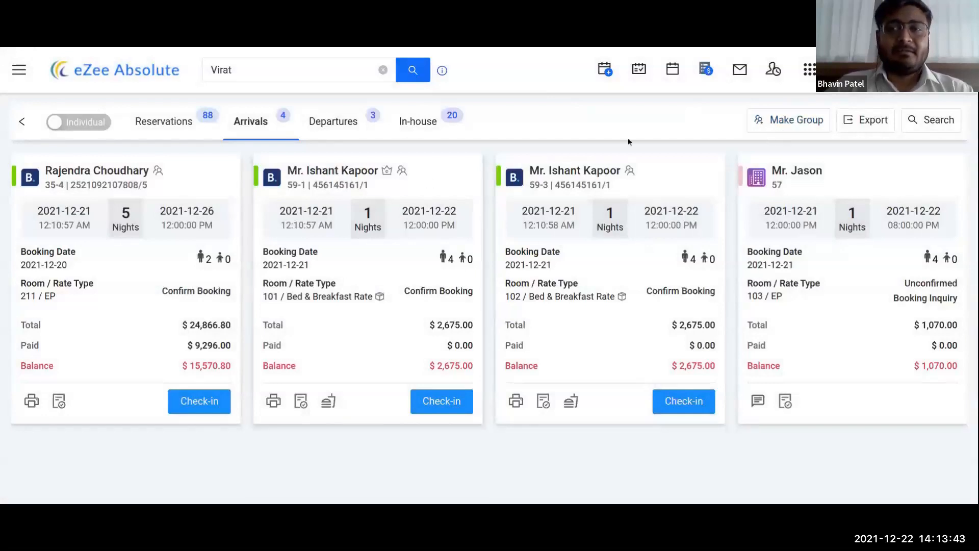
Step: Cancel group selection on Arrivals and switch to the Reservations list of 88 bookings
{"action": "left_click", "coordinate": [784, 121]}
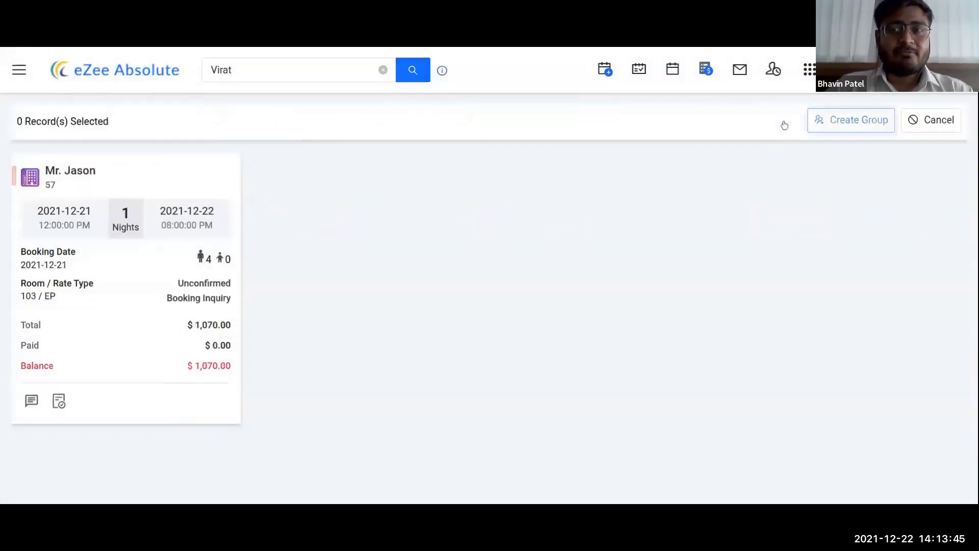
{"action": "left_click", "coordinate": [918, 120]}
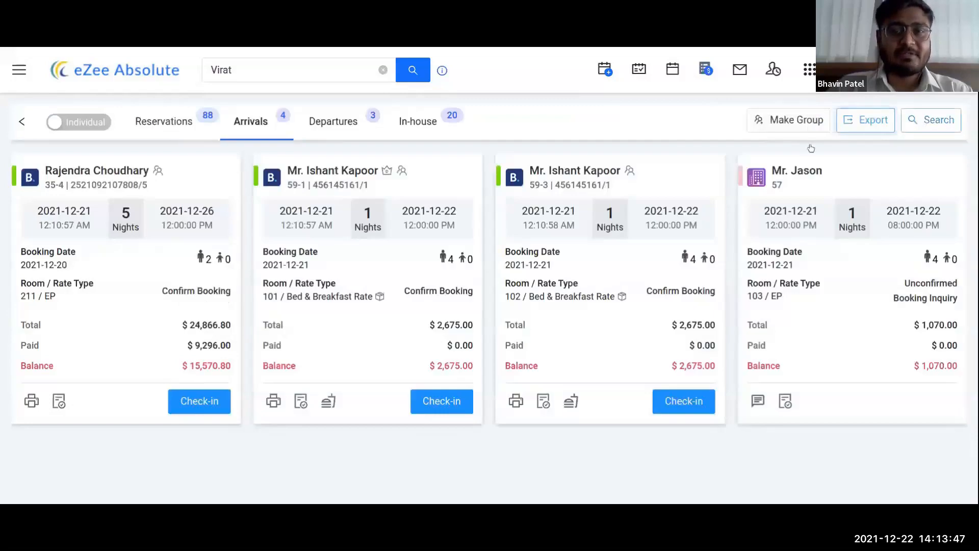
{"action": "left_click", "coordinate": [163, 125]}
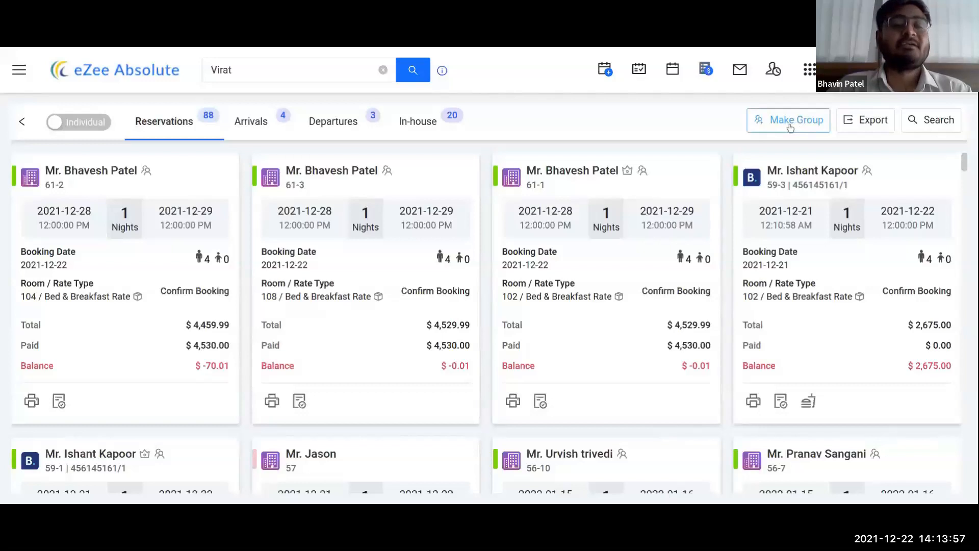
Step: Tick the 2022-01-07 booking and the next card, then exit group selection without creating a group
{"action": "left_click", "coordinate": [790, 127]}
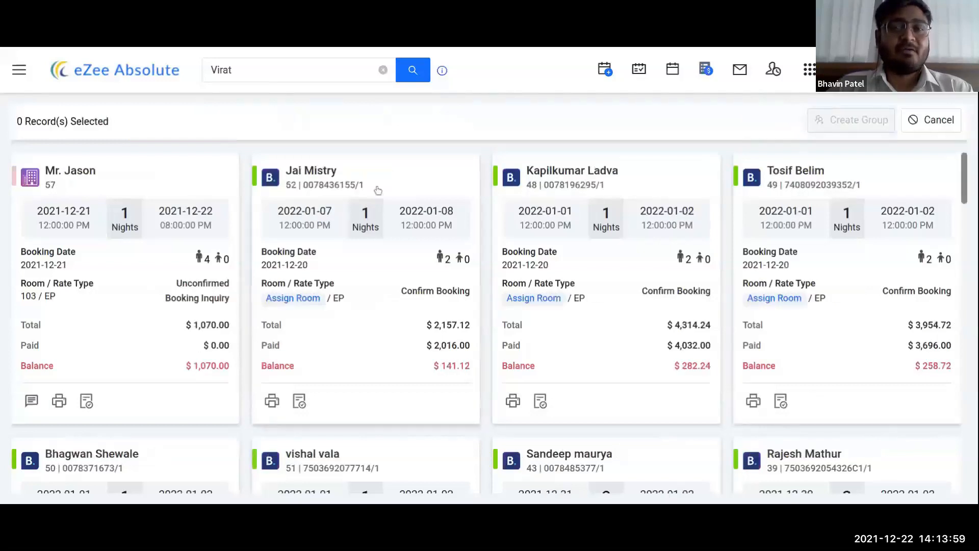
{"action": "left_click", "coordinate": [393, 183]}
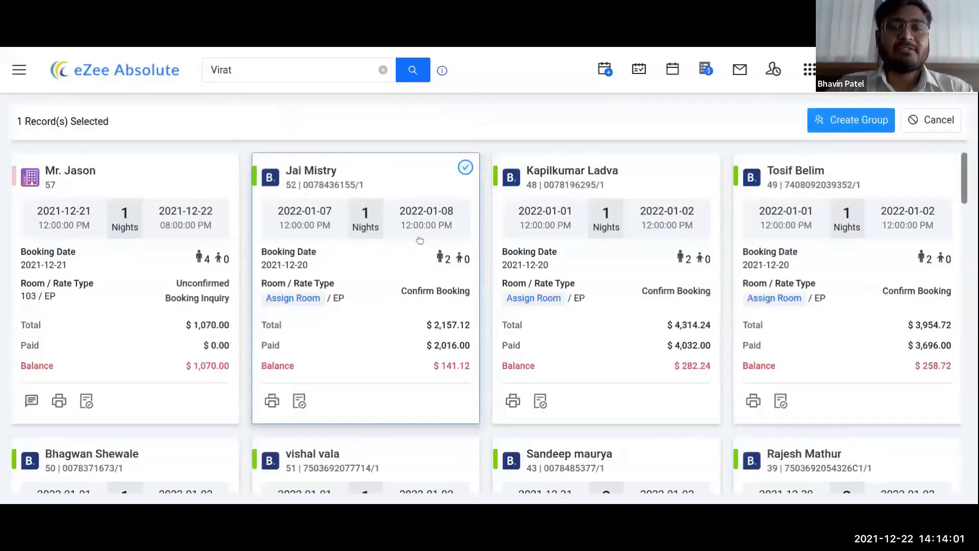
{"action": "triple_click", "coordinate": [653, 182]}
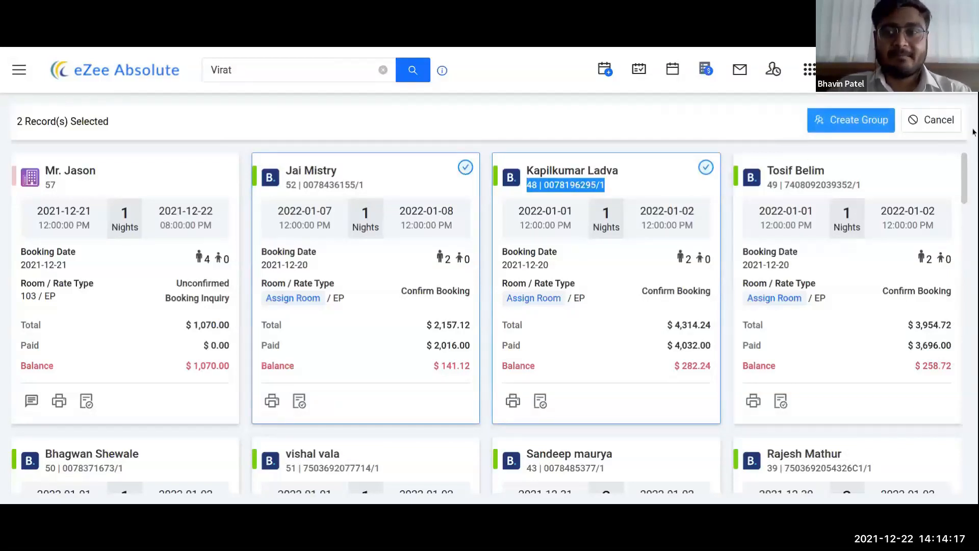
{"action": "left_click", "coordinate": [919, 126]}
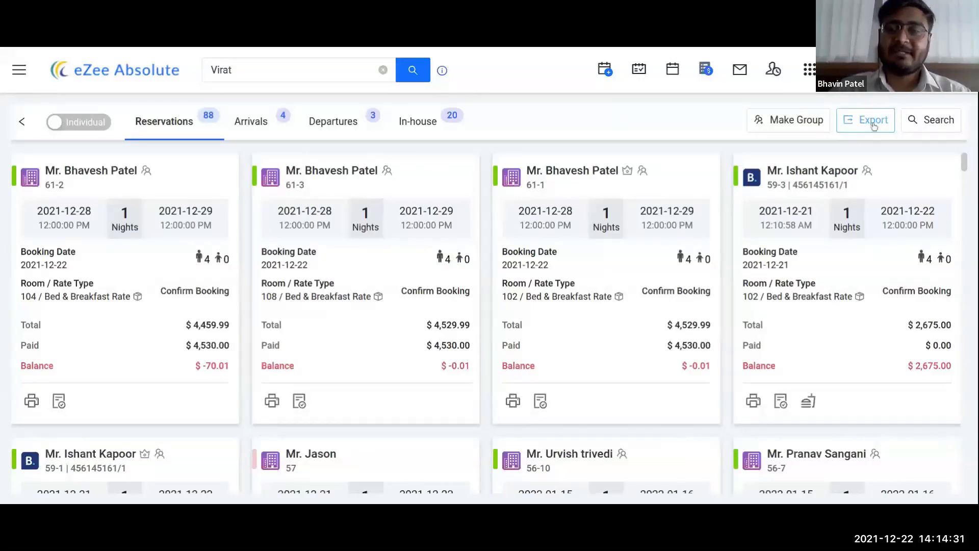
Step: Filter the reservation search by Arrival dates 2021-12-21 to 2021-12-28 instead of Res Date
{"action": "left_click", "coordinate": [923, 122]}
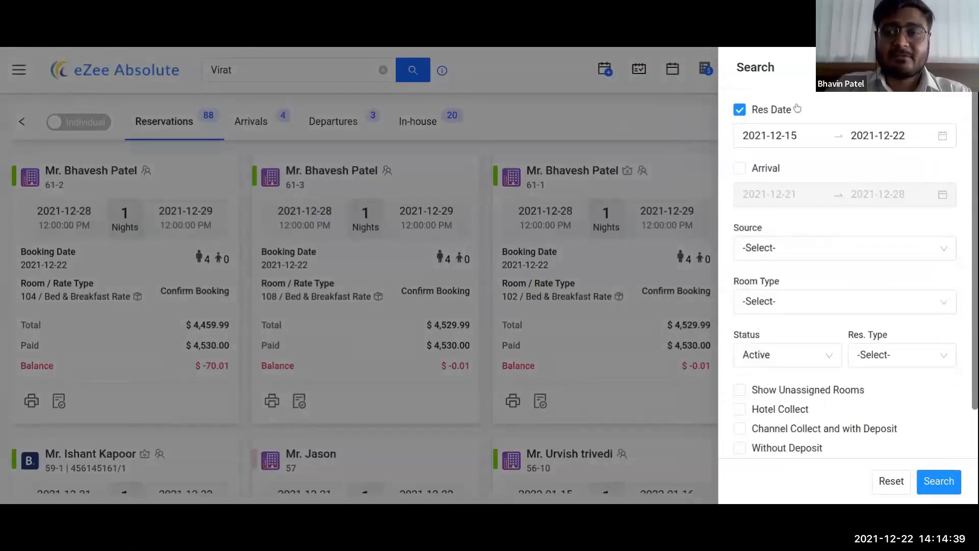
{"action": "left_click", "coordinate": [740, 169]}
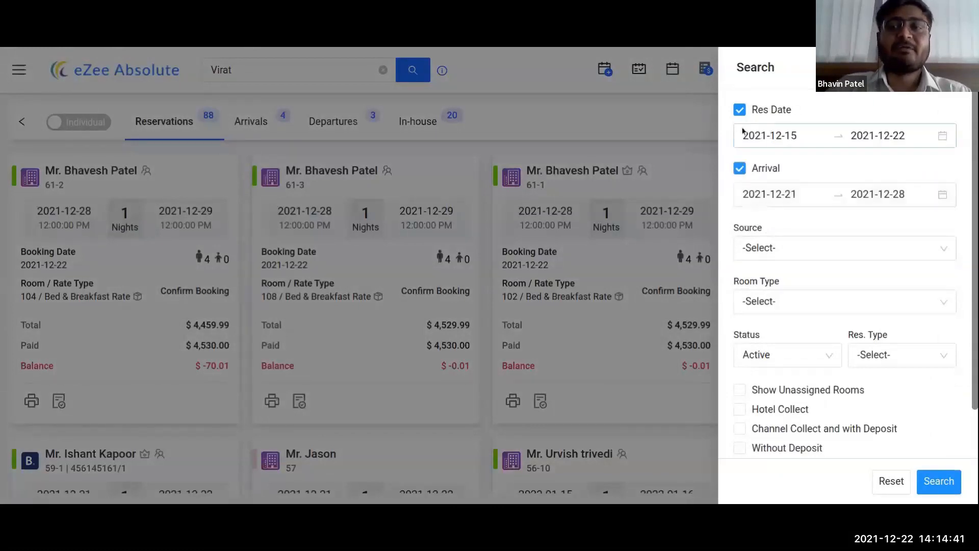
{"action": "left_click", "coordinate": [740, 111]}
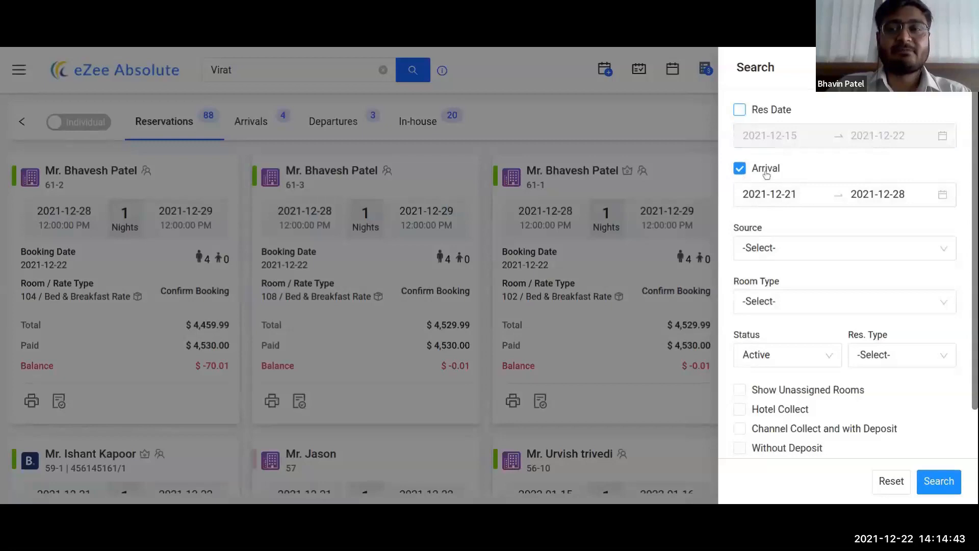
Step: Keep Status at Active and leave Source, Room Type and Res. Type unfiltered, then tick Hotel Collect
{"action": "left_click", "coordinate": [830, 253]}
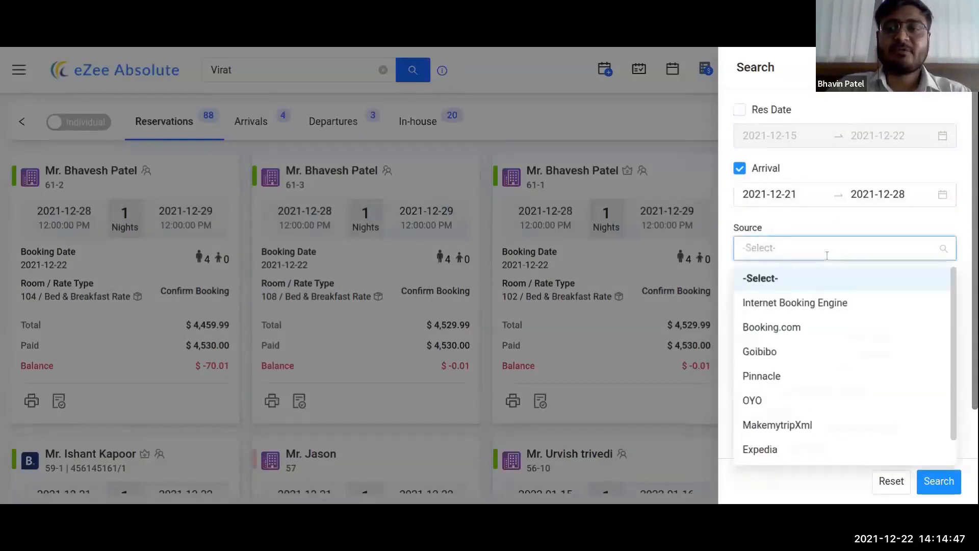
{"action": "left_click", "coordinate": [827, 255]}
{"action": "left_click", "coordinate": [814, 305]}
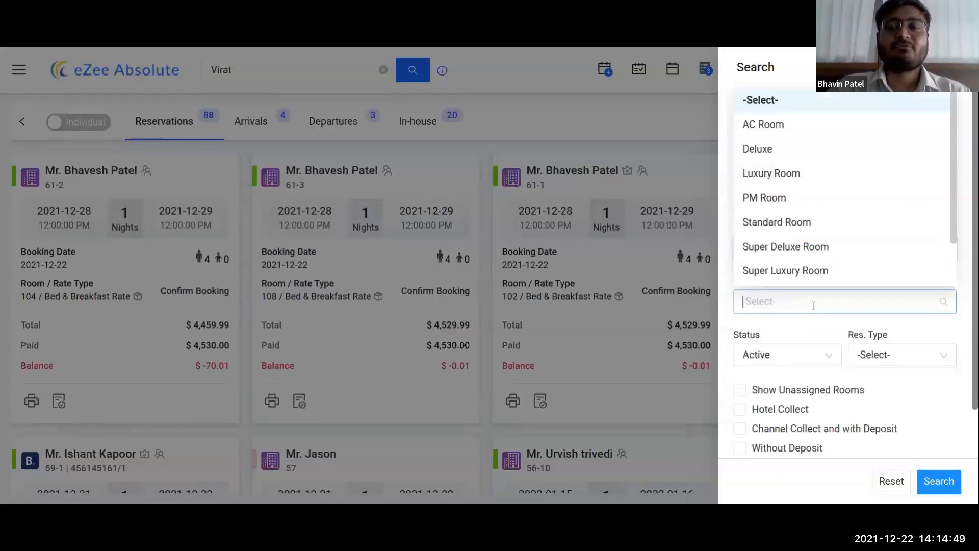
{"action": "left_click", "coordinate": [814, 305]}
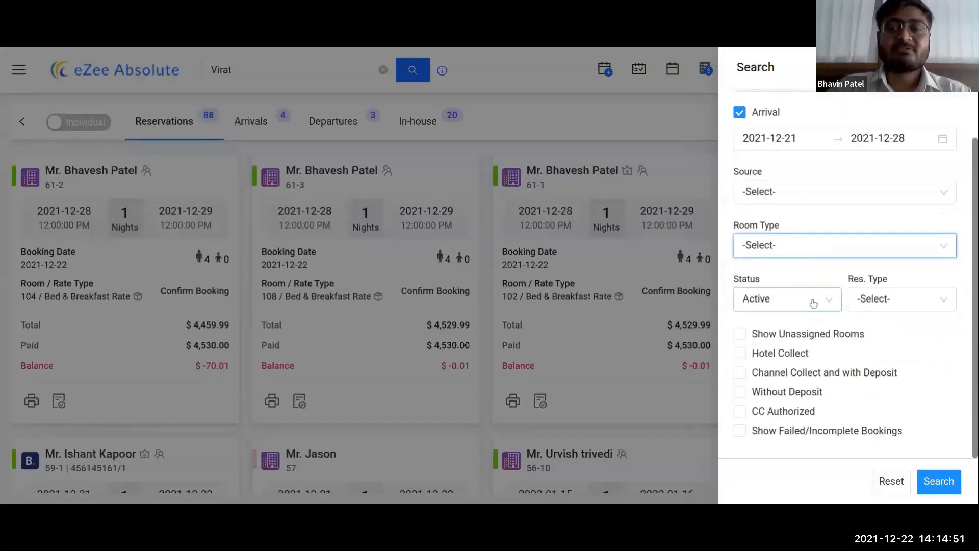
{"action": "left_click", "coordinate": [813, 303]}
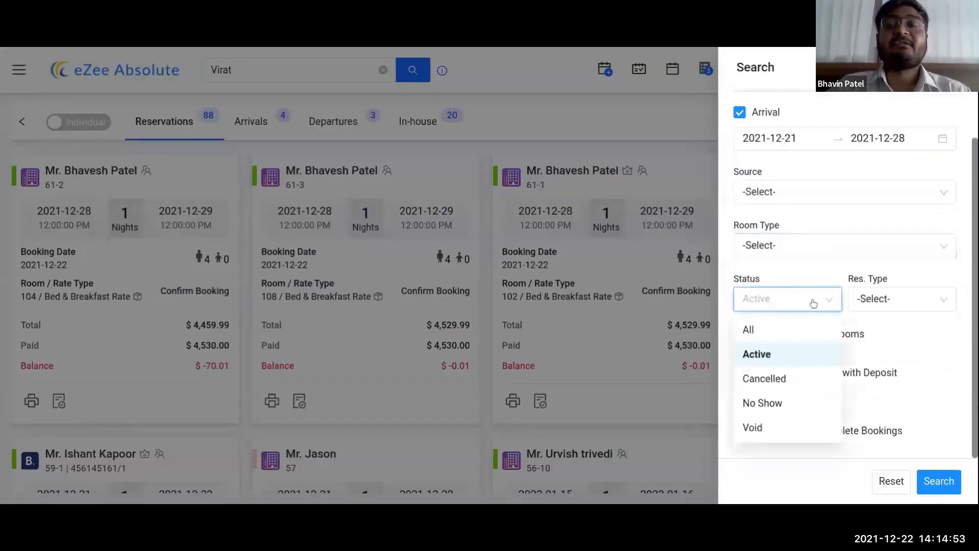
{"action": "left_click", "coordinate": [811, 301]}
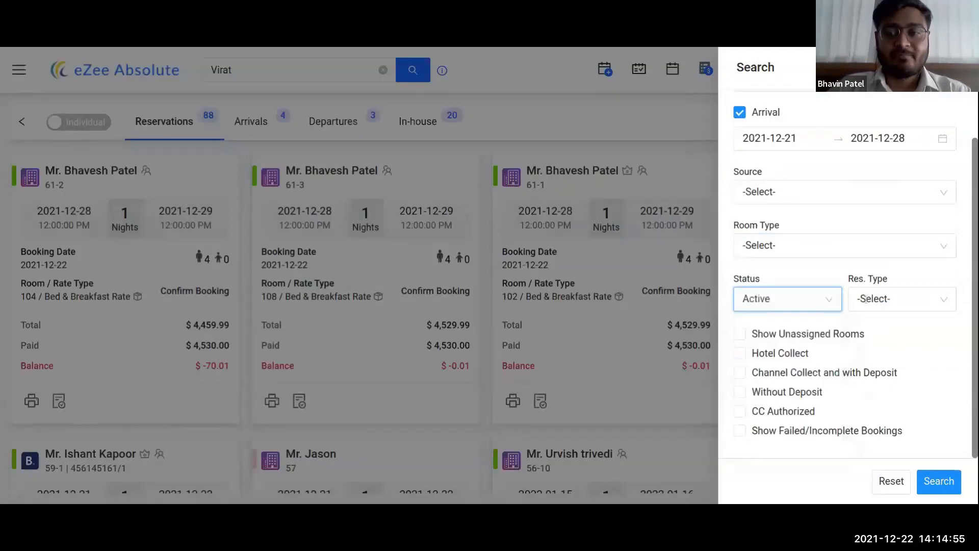
{"action": "left_click", "coordinate": [894, 300]}
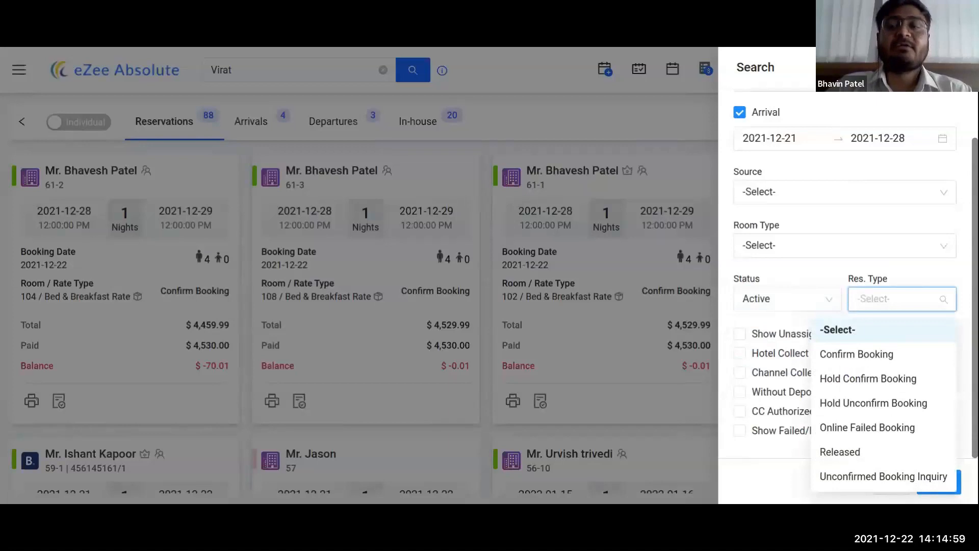
{"action": "left_click", "coordinate": [866, 292]}
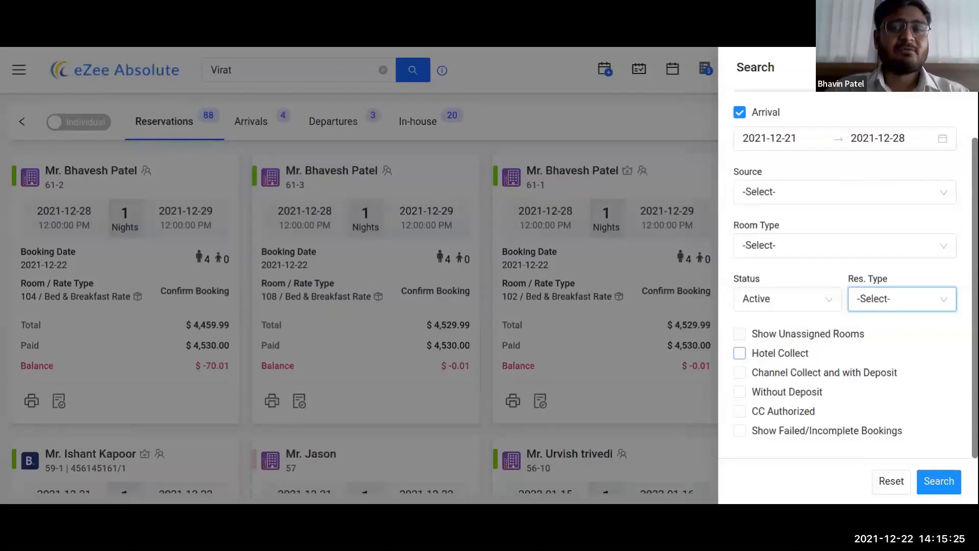
{"action": "left_click", "coordinate": [767, 353]}
Step: Apply the search to list 44 Hotel Collect bookings, then reopen the filters and clear Hotel Collect
{"action": "left_click", "coordinate": [938, 492]}
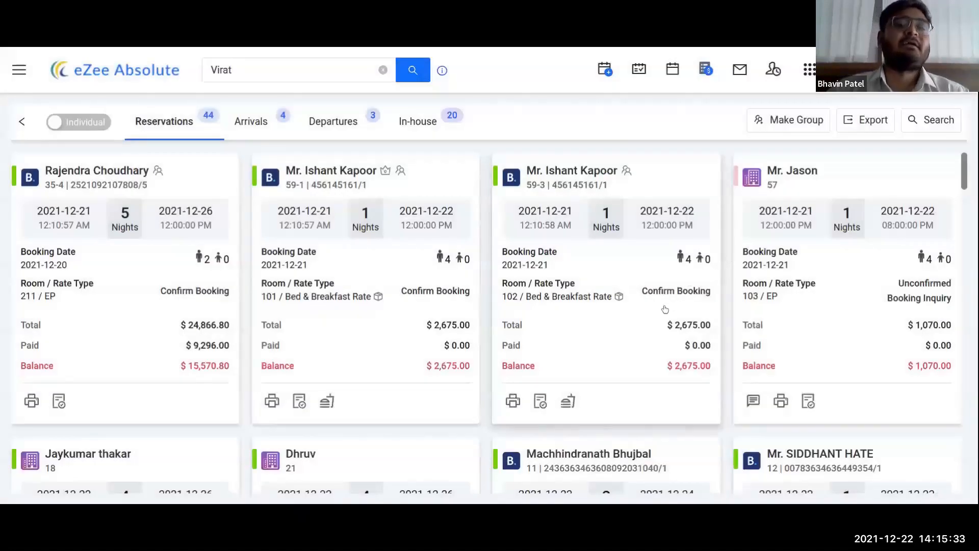
{"action": "left_click", "coordinate": [911, 124]}
{"action": "left_click", "coordinate": [767, 411]}
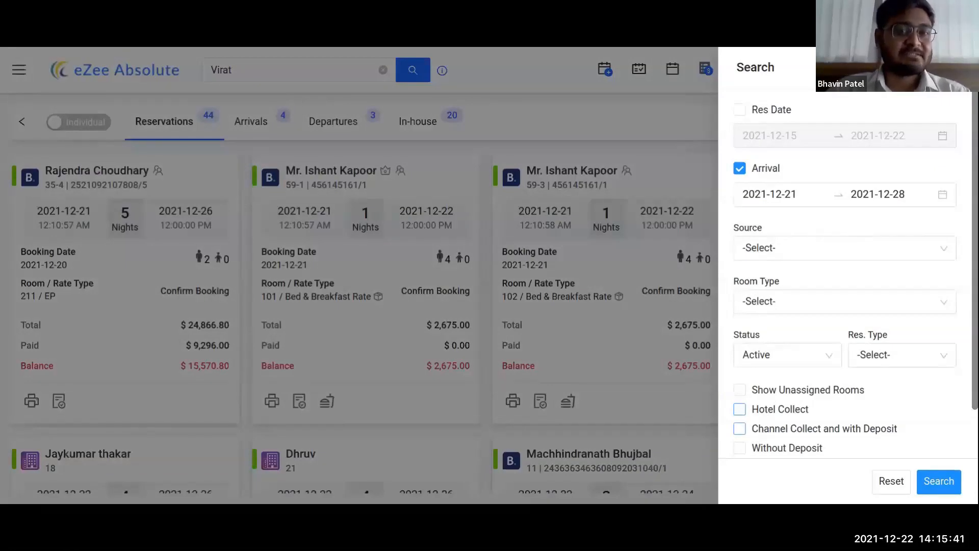
Step: Search Channel Collect and with Deposit bookings, find none, then clear that filter and search again
{"action": "left_click", "coordinate": [739, 428]}
{"action": "left_click", "coordinate": [921, 477]}
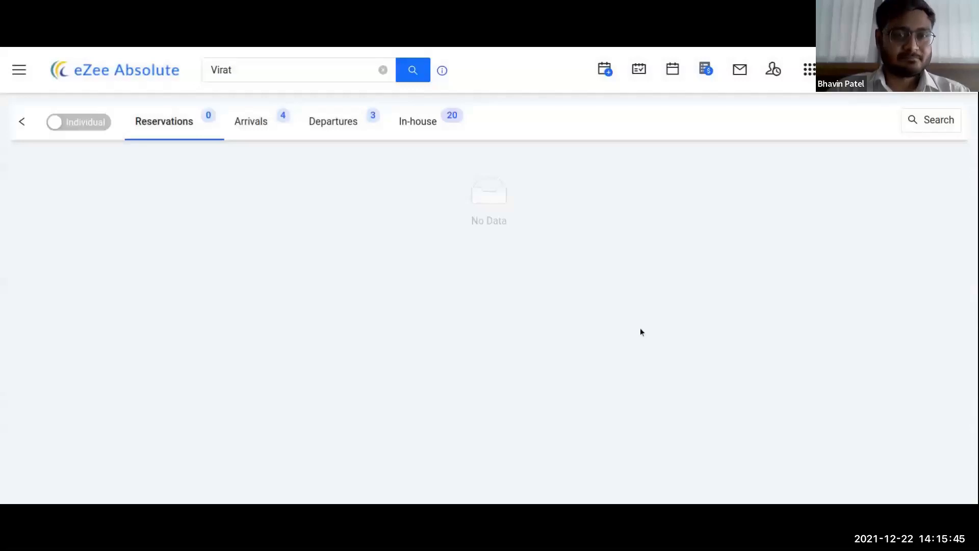
{"action": "left_click", "coordinate": [914, 125]}
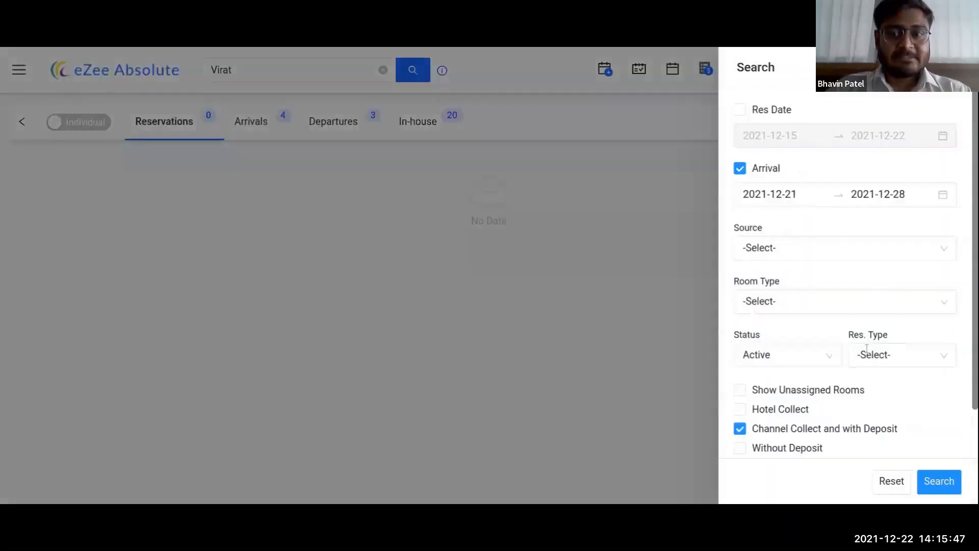
{"action": "scroll", "coordinate": [866, 348], "scroll_direction": "down", "scroll_amount": 1}
{"action": "left_click", "coordinate": [778, 373]}
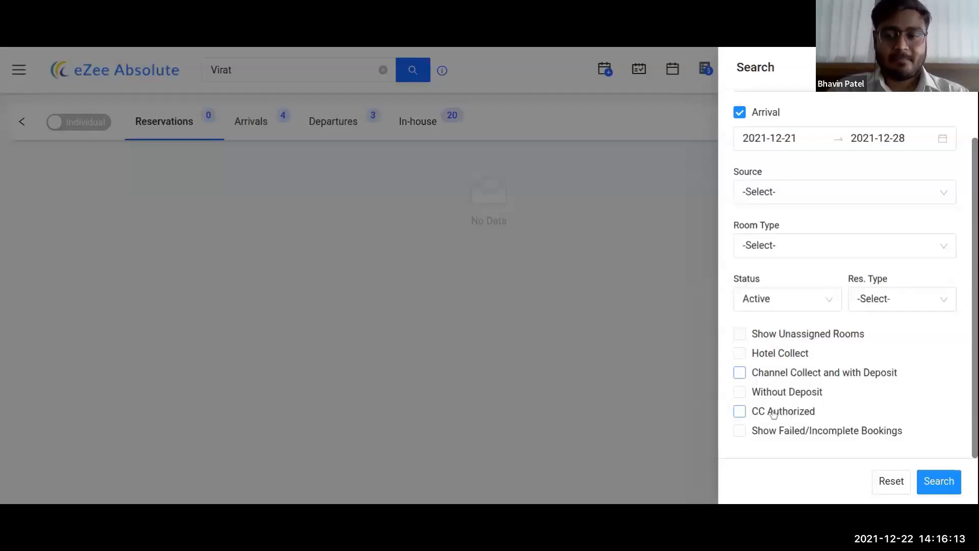
{"action": "left_click", "coordinate": [893, 487]}
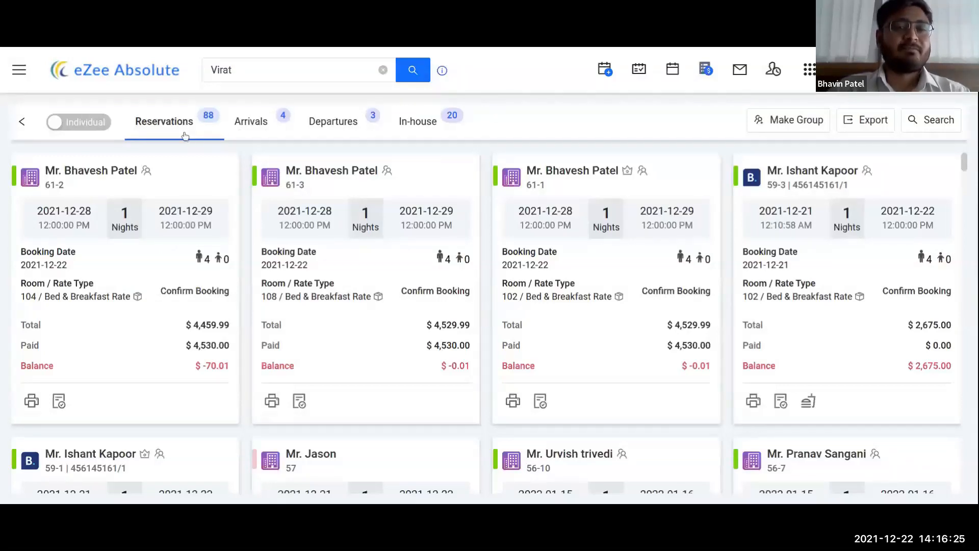
Step: Check in the first of today's four arrivals, then open the arrival search filters
{"action": "left_click", "coordinate": [248, 132]}
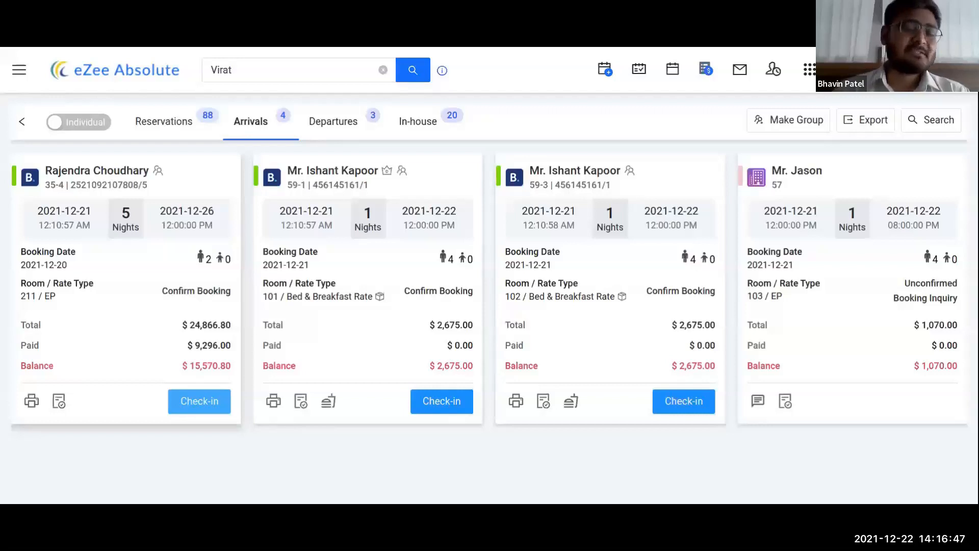
{"action": "left_click", "coordinate": [199, 402]}
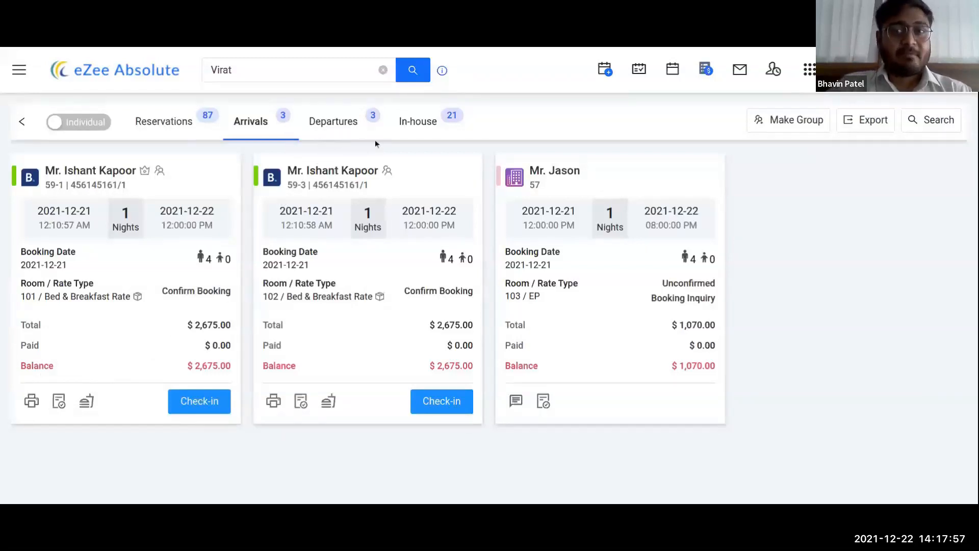
{"action": "left_click", "coordinate": [937, 126]}
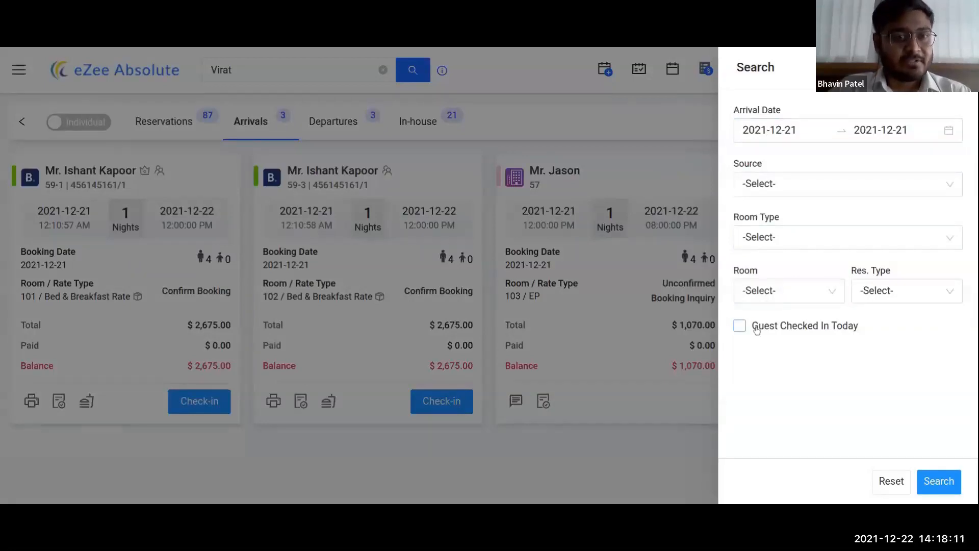
Step: Search arrivals for the 11 guests checked in today, then view the three expected Departures
{"action": "left_click", "coordinate": [755, 329]}
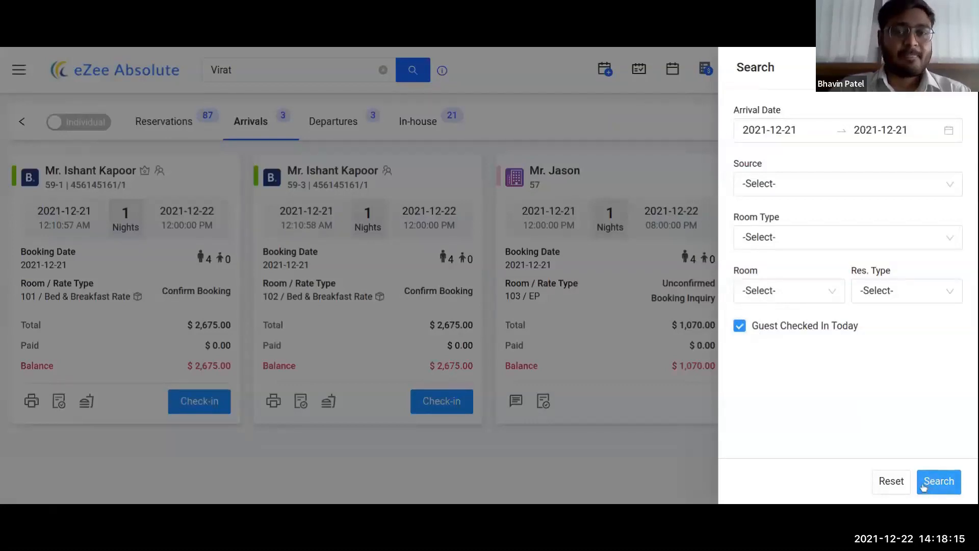
{"action": "left_click", "coordinate": [938, 482]}
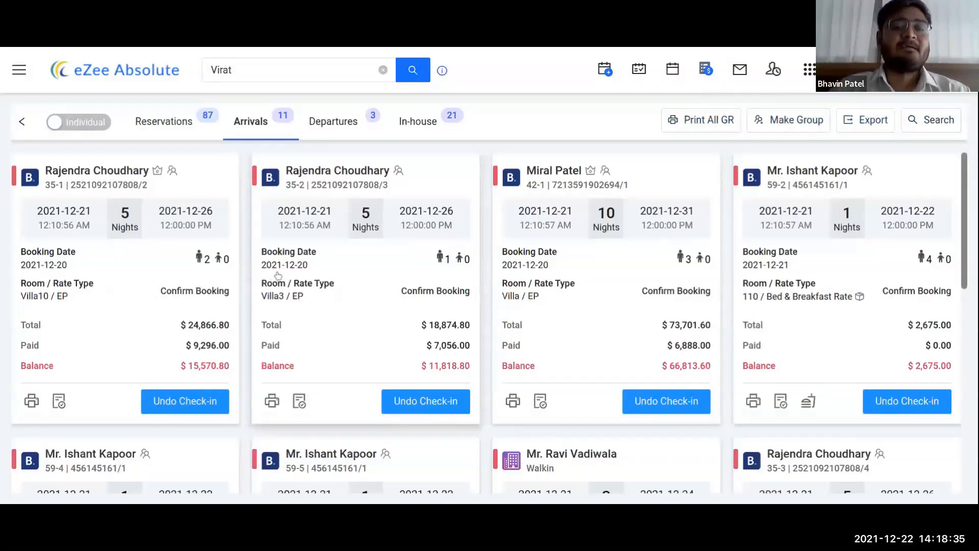
{"action": "scroll", "coordinate": [737, 297], "scroll_direction": "down", "scroll_amount": 1}
{"action": "scroll", "coordinate": [678, 255], "scroll_direction": "up", "scroll_amount": 1}
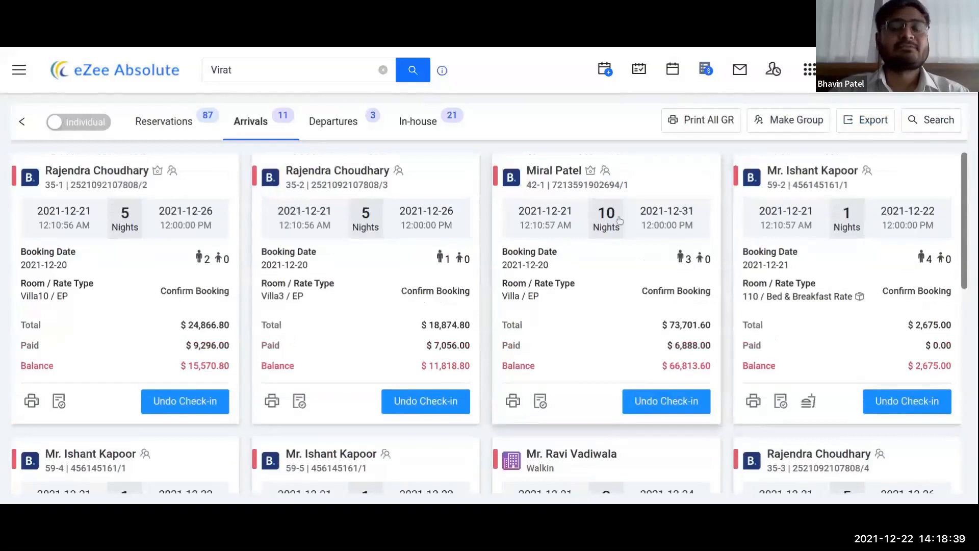
{"action": "left_click", "coordinate": [342, 128]}
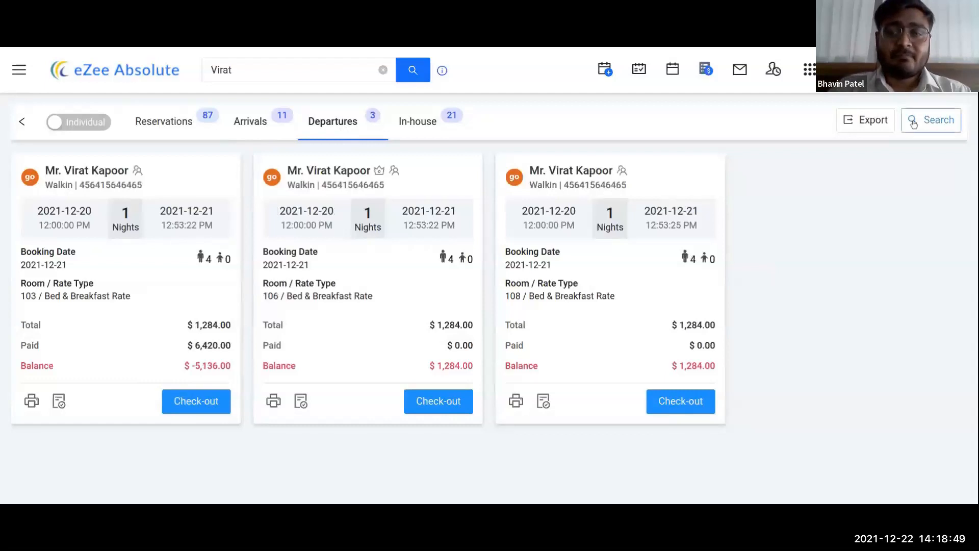
Step: Filter Departures to guests checked out today, leaving the date range unchanged
{"action": "left_click", "coordinate": [933, 120]}
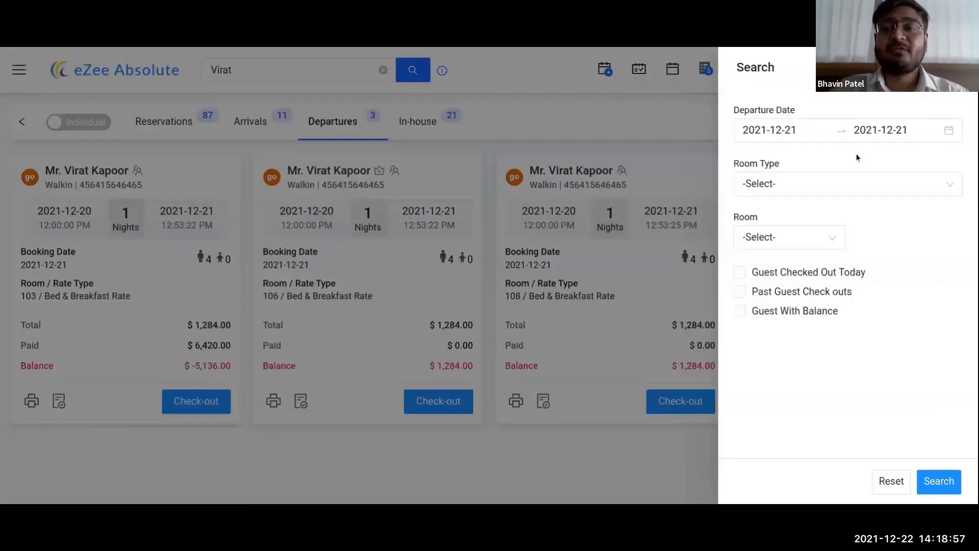
{"action": "left_click", "coordinate": [789, 131]}
{"action": "left_click", "coordinate": [803, 78]}
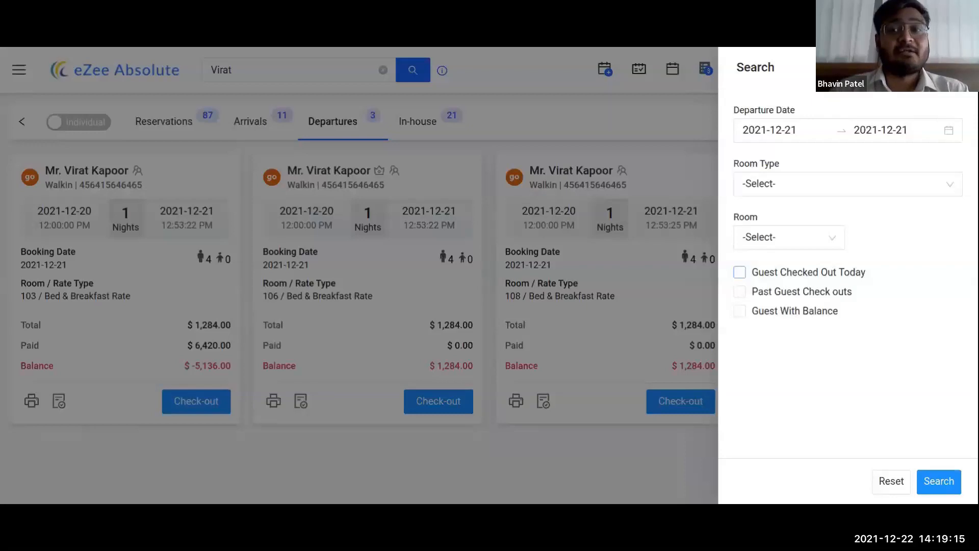
{"action": "left_click", "coordinate": [781, 275]}
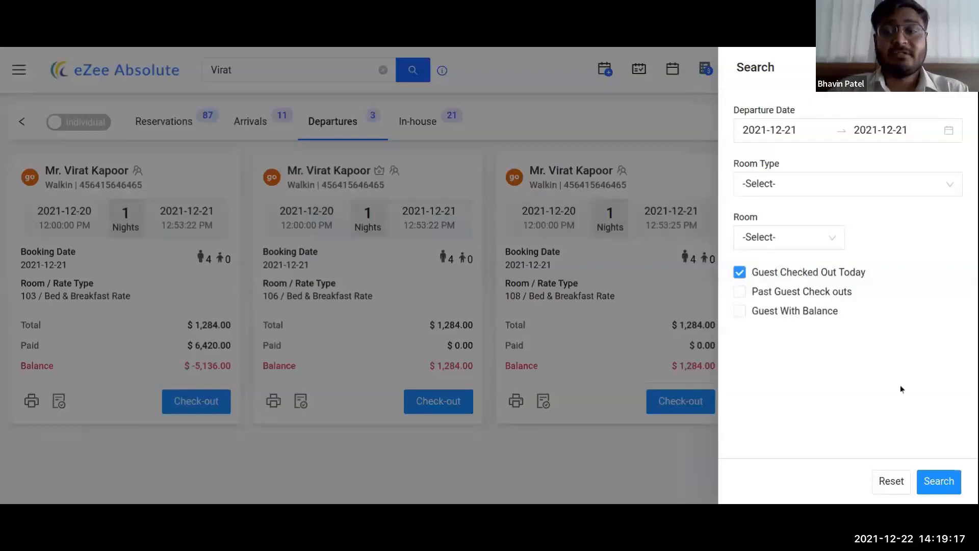
{"action": "left_click", "coordinate": [940, 482]}
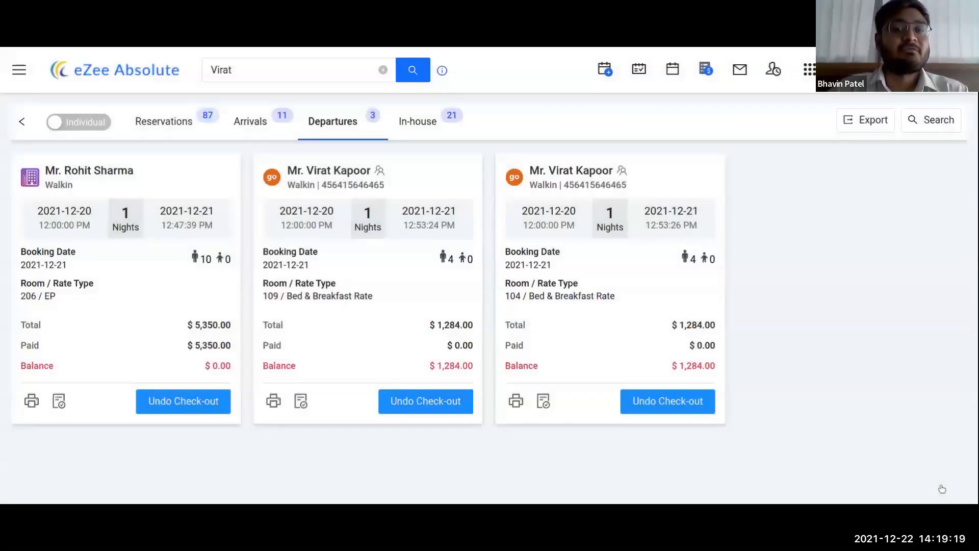
Step: Switch the Departures filter to past guest check-outs
{"action": "left_click", "coordinate": [936, 122]}
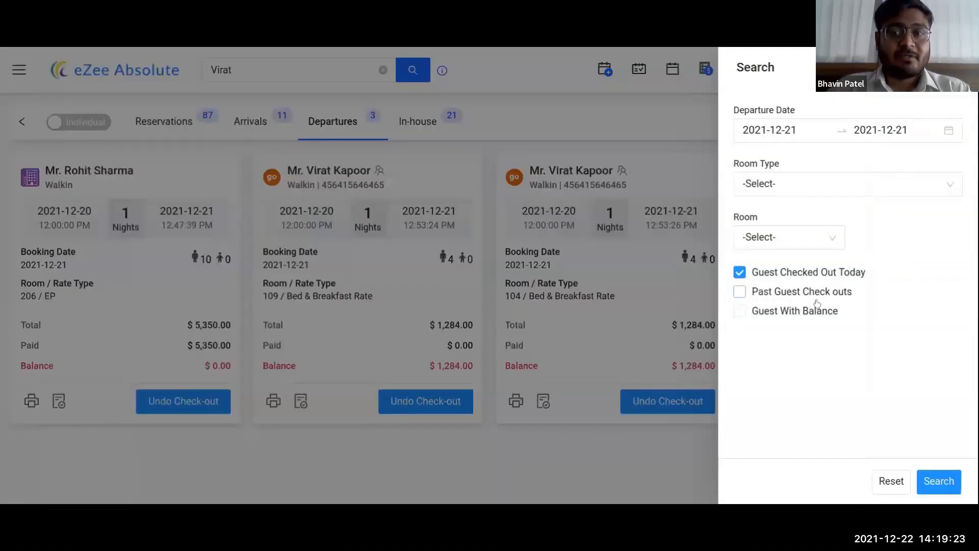
{"action": "left_click", "coordinate": [774, 295]}
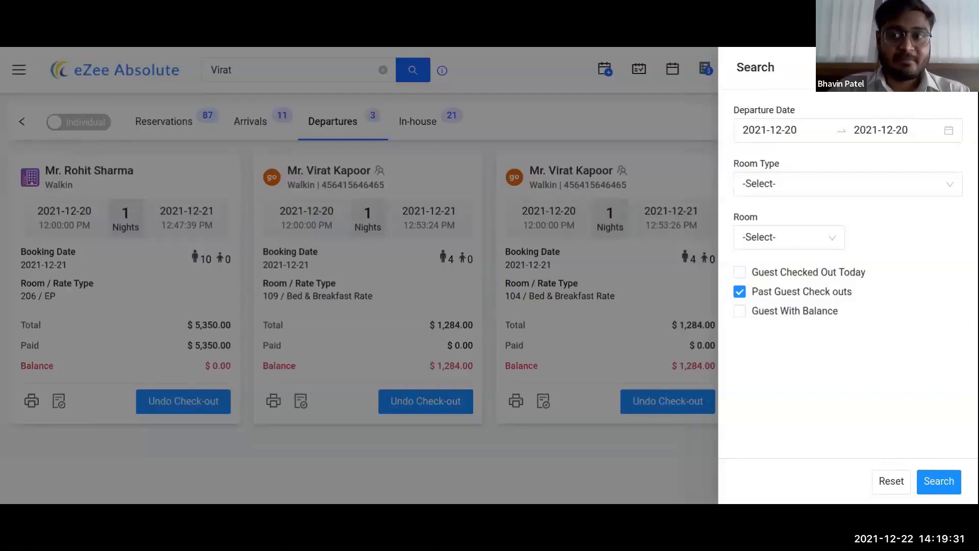
{"action": "left_click", "coordinate": [959, 67]}
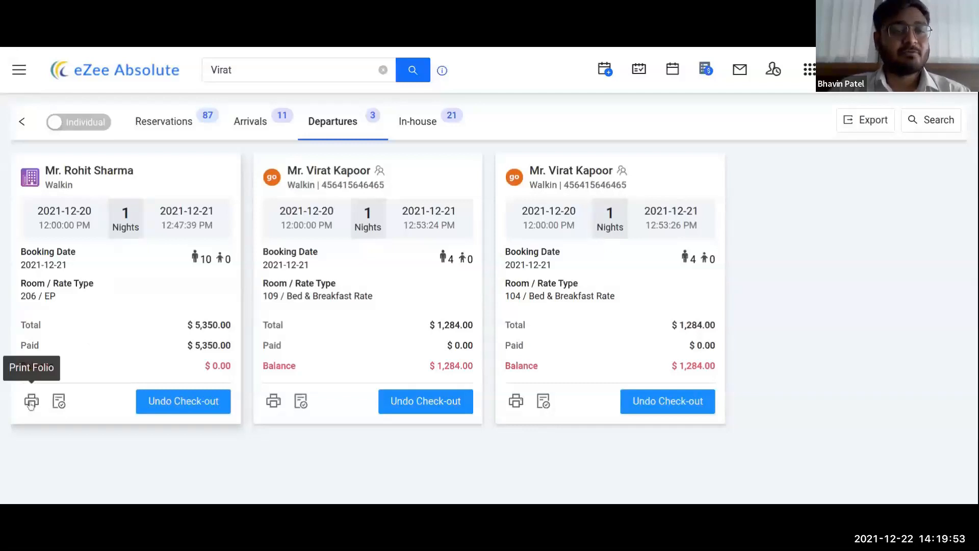
Step: Print room 206's folio with Folio Detail Template 2 in AUD, then close the preview
{"action": "left_click", "coordinate": [32, 402]}
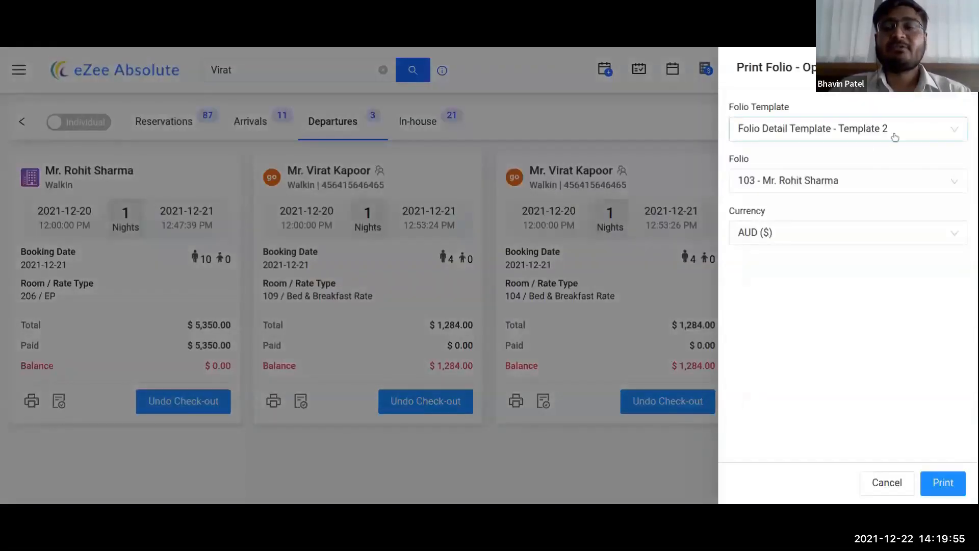
{"action": "left_click", "coordinate": [935, 486]}
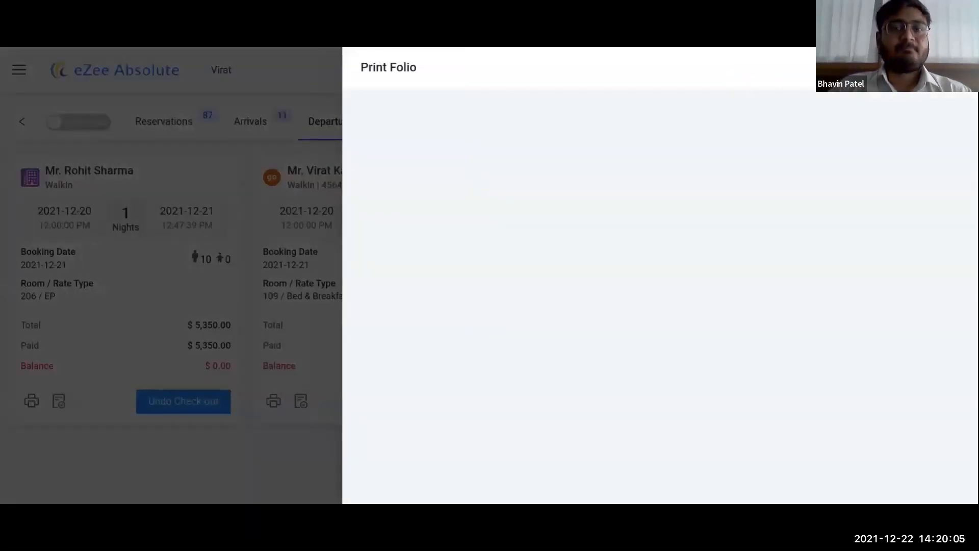
{"action": "left_click", "coordinate": [325, 267]}
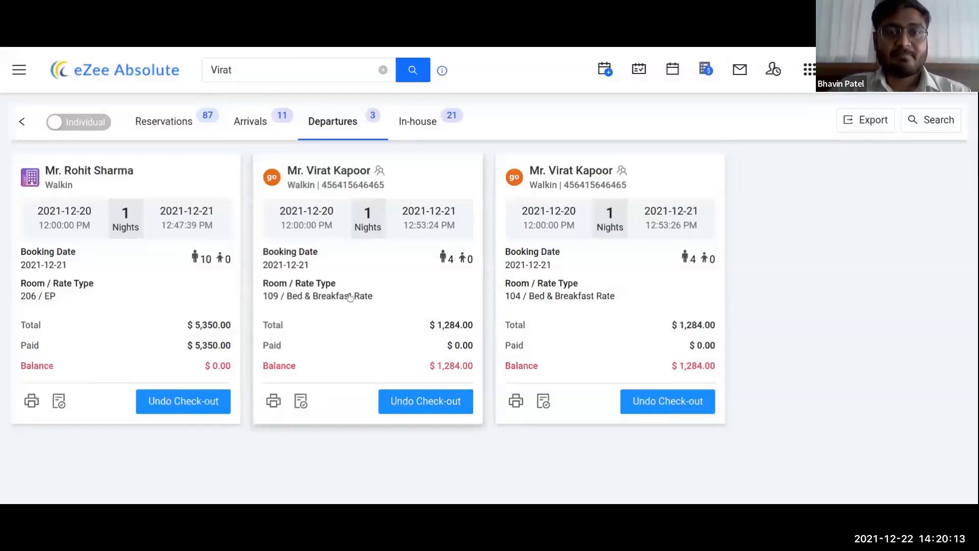
Step: Show the unfiltered In-house list of 21 guests, starting with room 208
{"action": "left_click", "coordinate": [429, 128]}
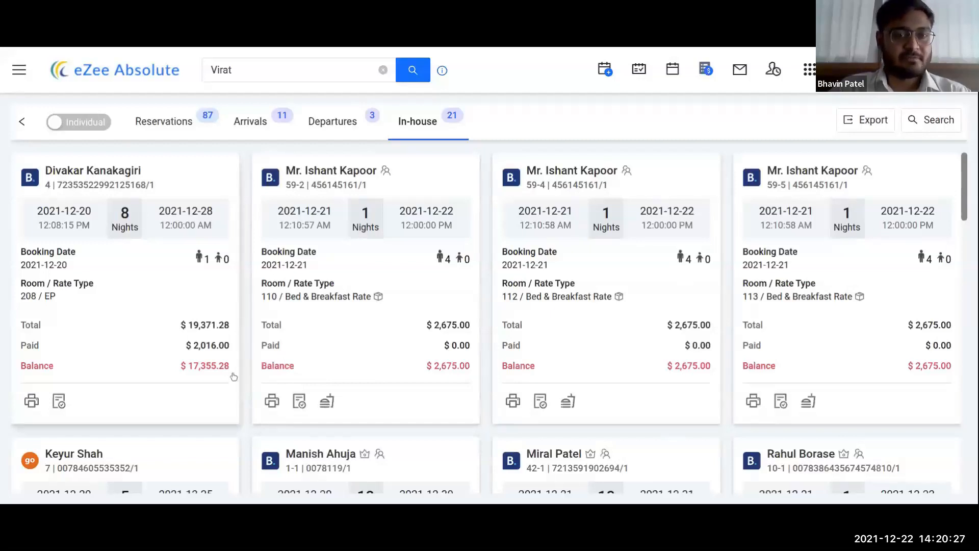
{"action": "left_click", "coordinate": [928, 126]}
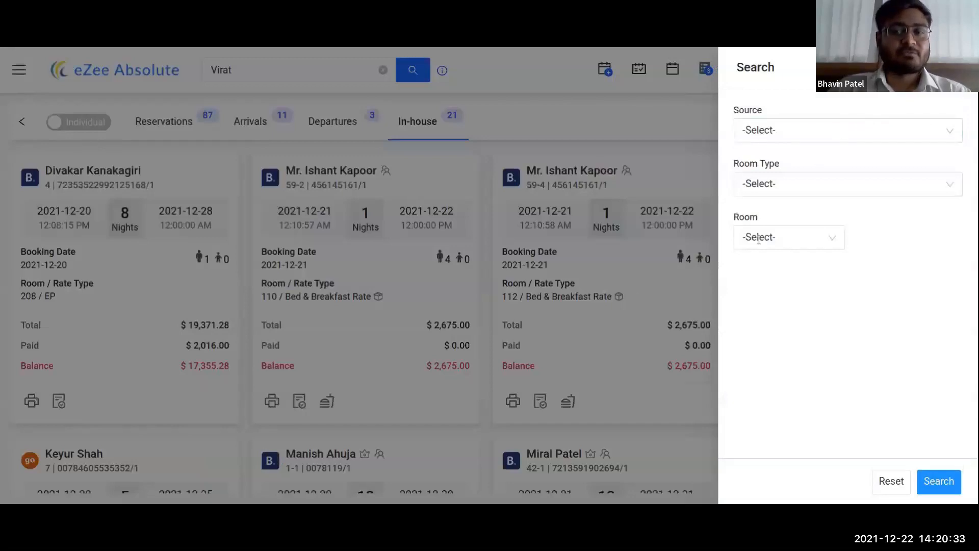
{"action": "left_click", "coordinate": [604, 272]}
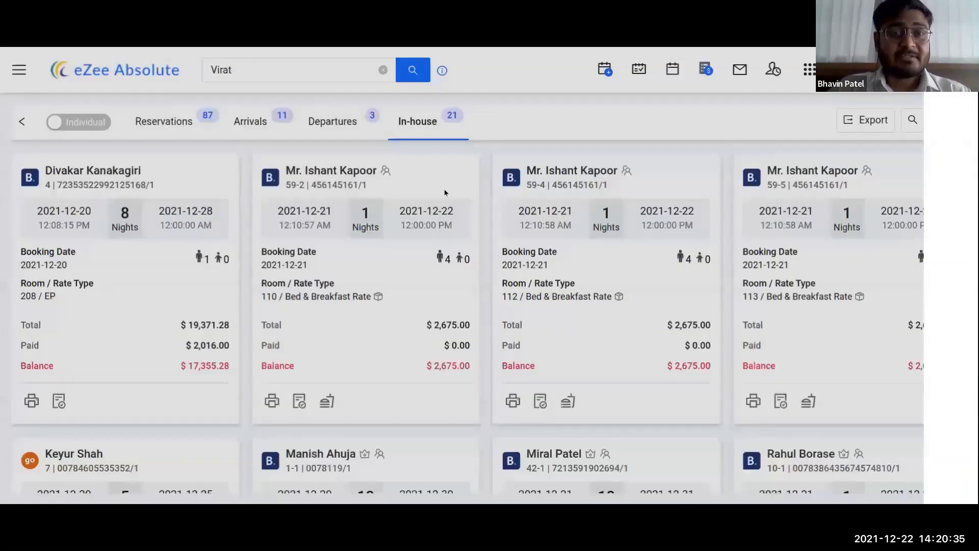
Step: Assign room 203 to the unassigned 2022-01-15 AC Room booking in Reservations
{"action": "left_click", "coordinate": [181, 126]}
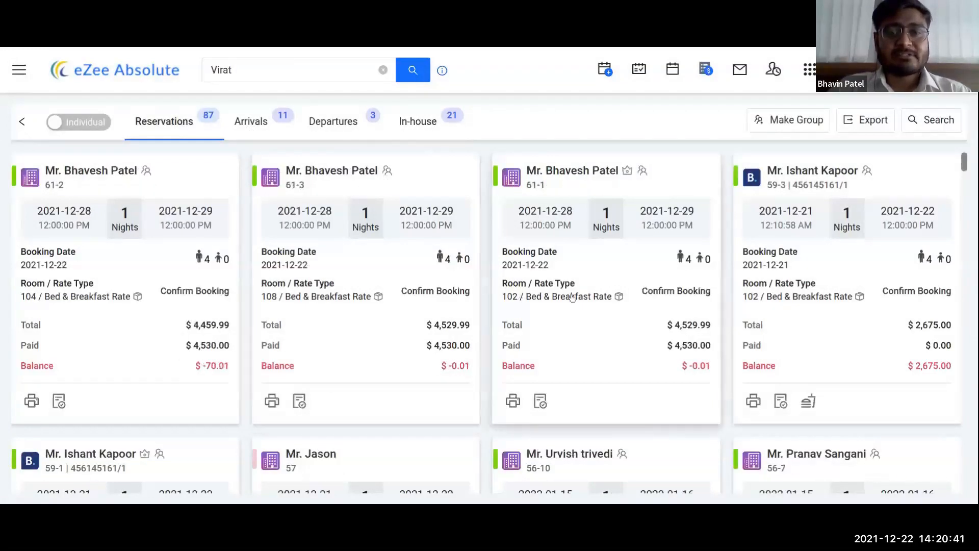
{"action": "scroll", "coordinate": [572, 297], "scroll_direction": "down", "scroll_amount": 5}
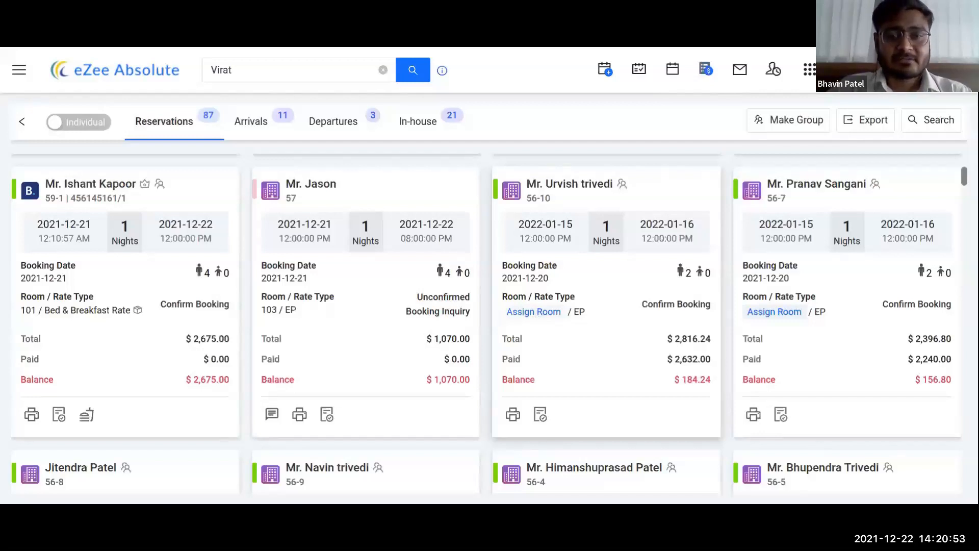
{"action": "left_click", "coordinate": [534, 314]}
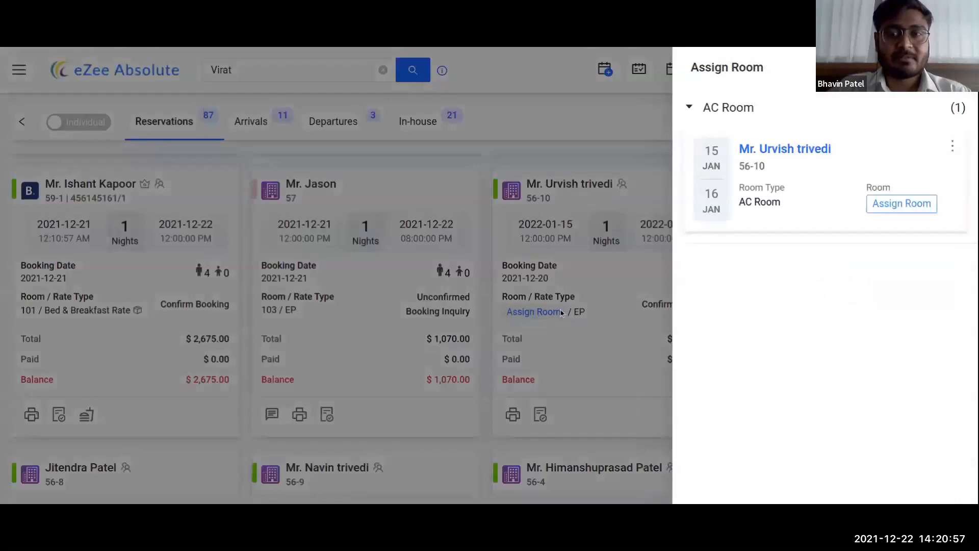
{"action": "left_click", "coordinate": [898, 208]}
{"action": "left_click", "coordinate": [723, 312]}
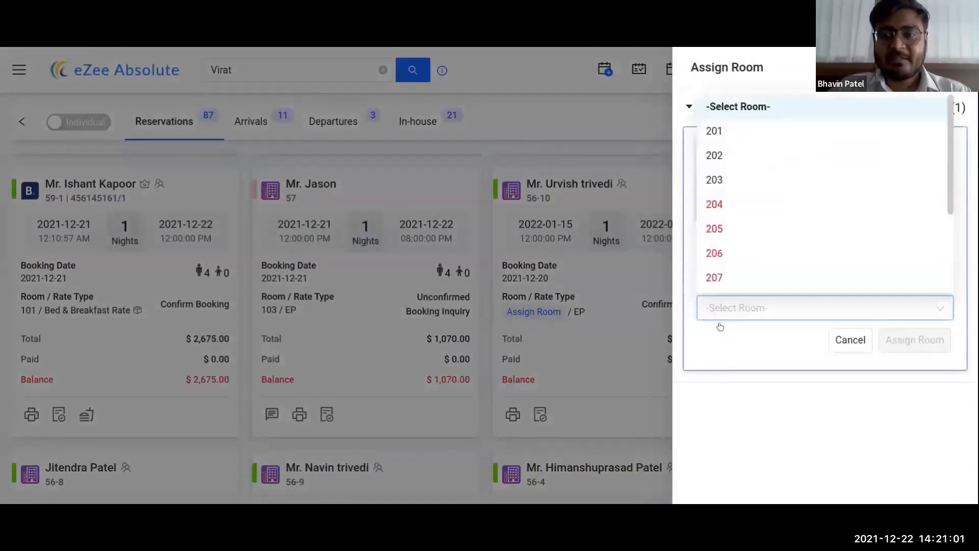
{"action": "left_click", "coordinate": [724, 182]}
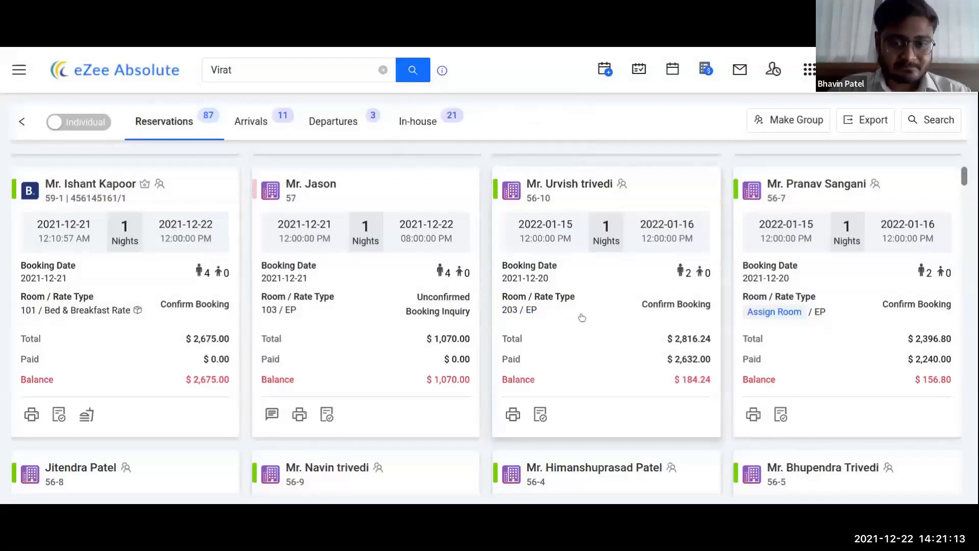
{"action": "scroll", "coordinate": [583, 316], "scroll_direction": "up", "scroll_amount": 1}
{"action": "scroll", "coordinate": [584, 316], "scroll_direction": "down", "scroll_amount": 3}
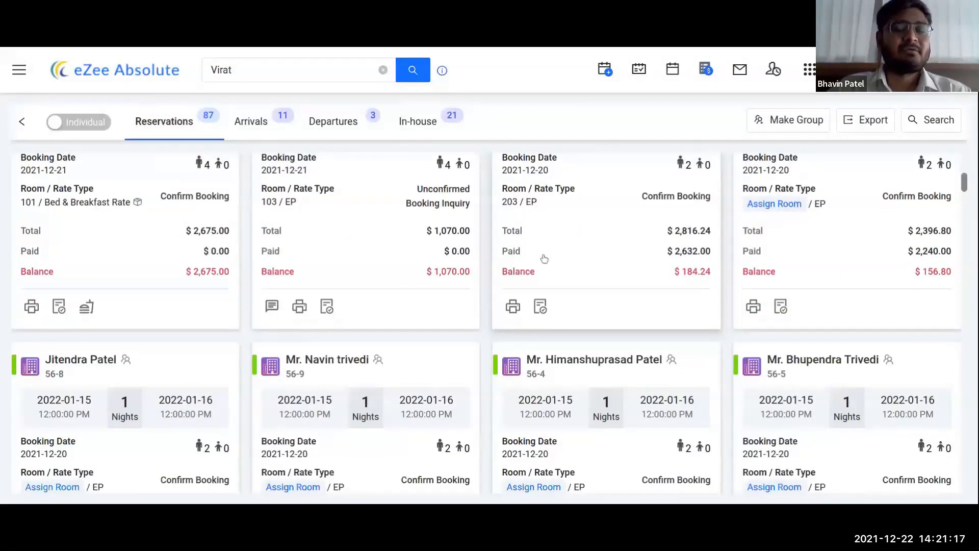
{"action": "scroll", "coordinate": [544, 259], "scroll_direction": "up", "scroll_amount": 2}
{"action": "scroll", "coordinate": [553, 258], "scroll_direction": "up", "scroll_amount": 4}
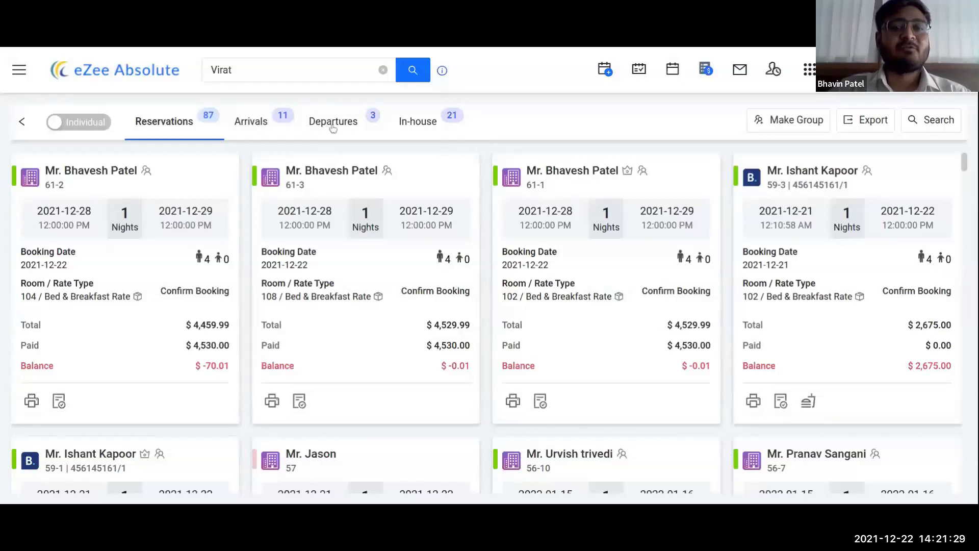
{"action": "left_click", "coordinate": [419, 122]}
{"action": "left_click", "coordinate": [251, 122]}
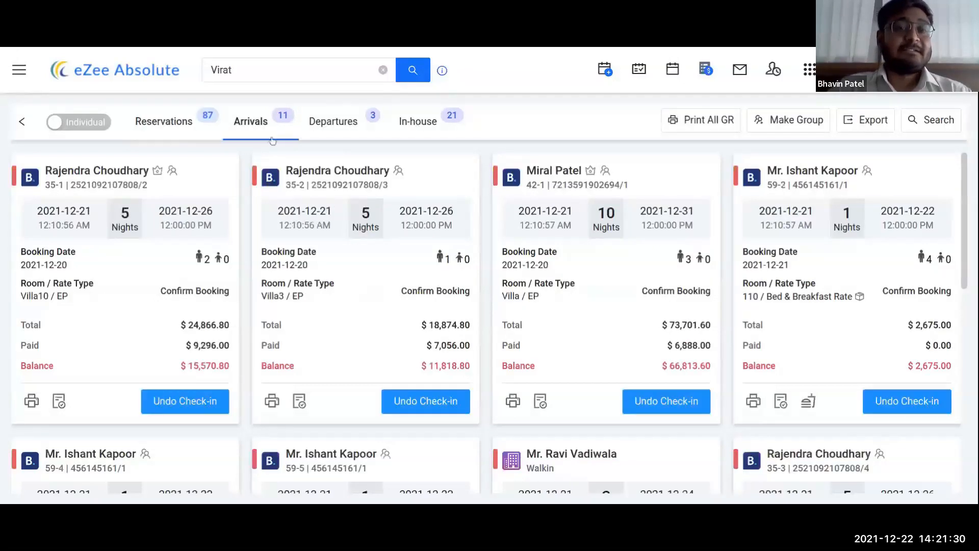
{"action": "left_click", "coordinate": [186, 122]}
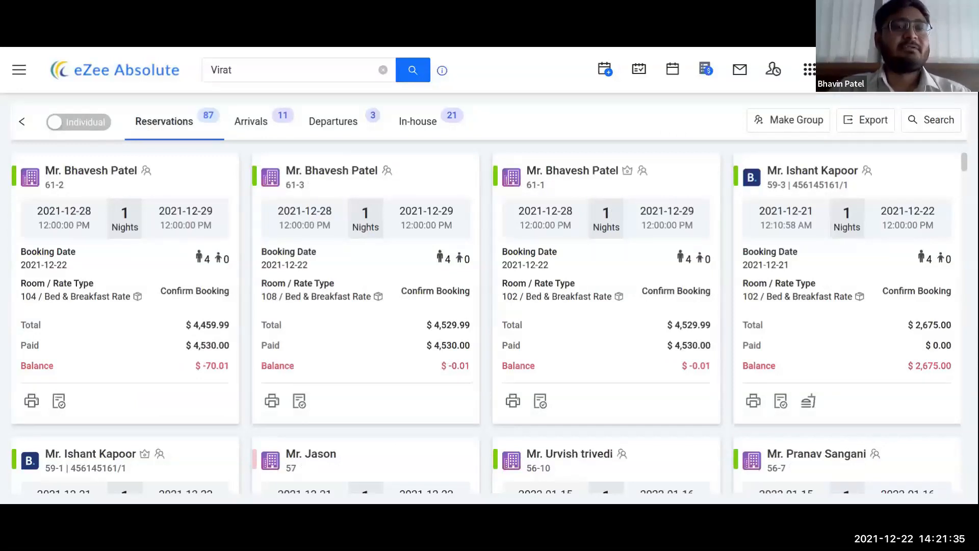
Step: Switch to Group view, check Departed and In-house, and return to the 13 group reservations
{"action": "left_click", "coordinate": [84, 122]}
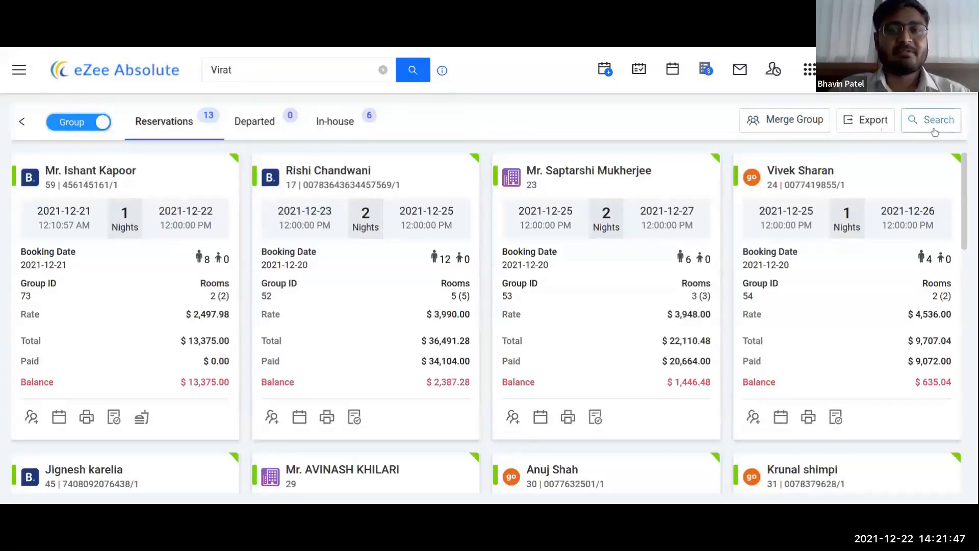
{"action": "left_click", "coordinate": [270, 124]}
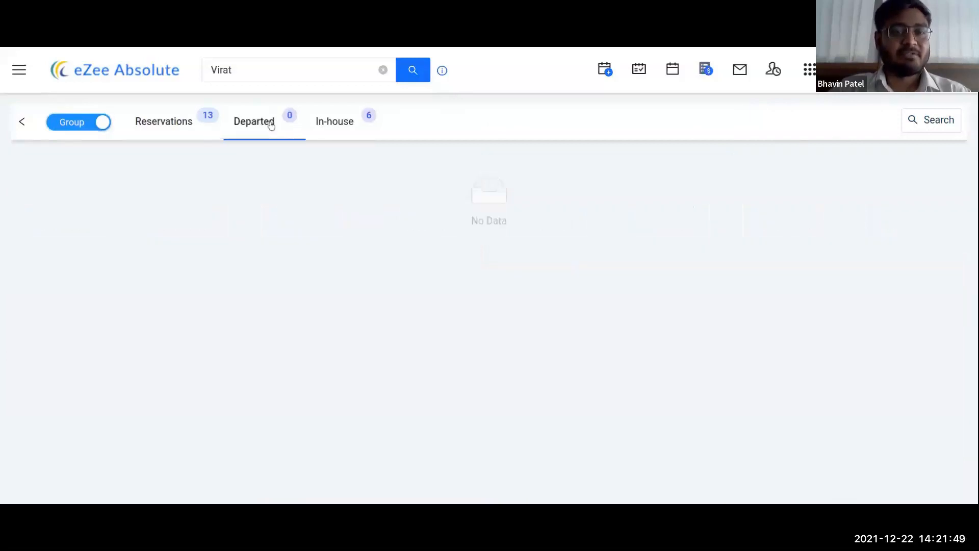
{"action": "left_click", "coordinate": [338, 126]}
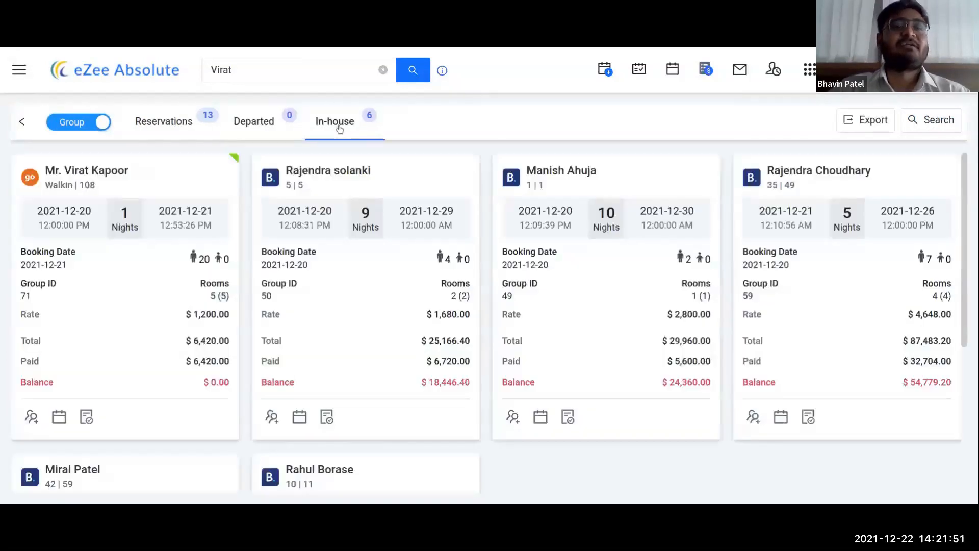
{"action": "left_click", "coordinate": [170, 122]}
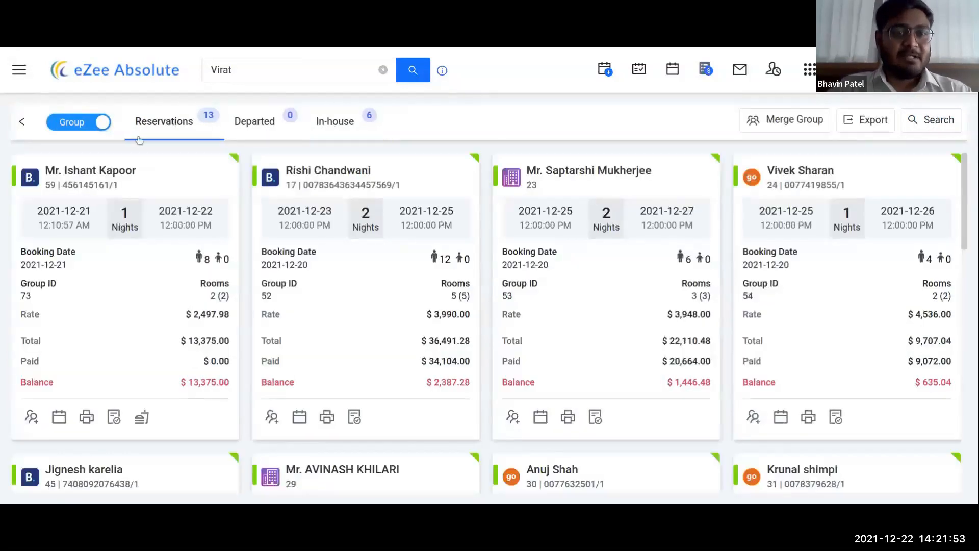
{"action": "scroll", "coordinate": [821, 259], "scroll_direction": "down", "scroll_amount": 3}
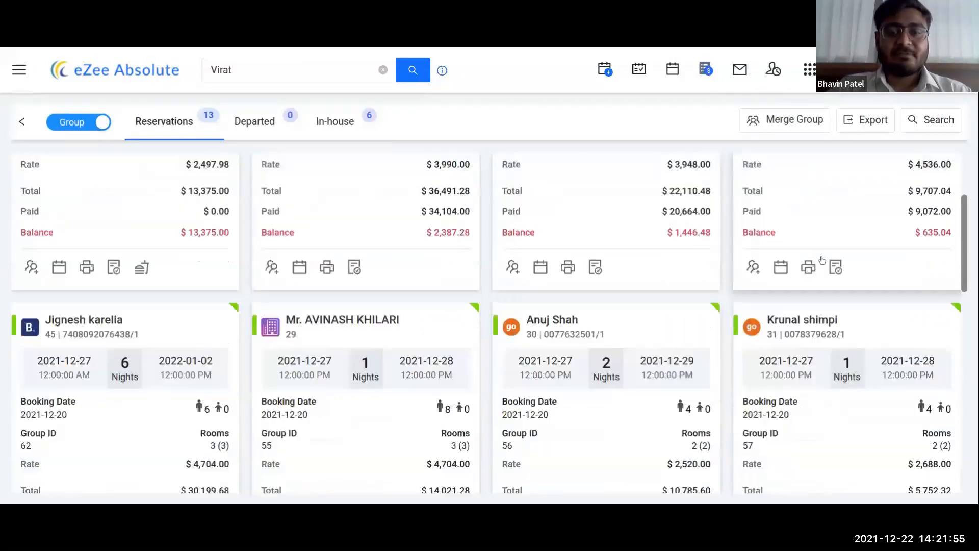
{"action": "scroll", "coordinate": [822, 260], "scroll_direction": "up", "scroll_amount": 4}
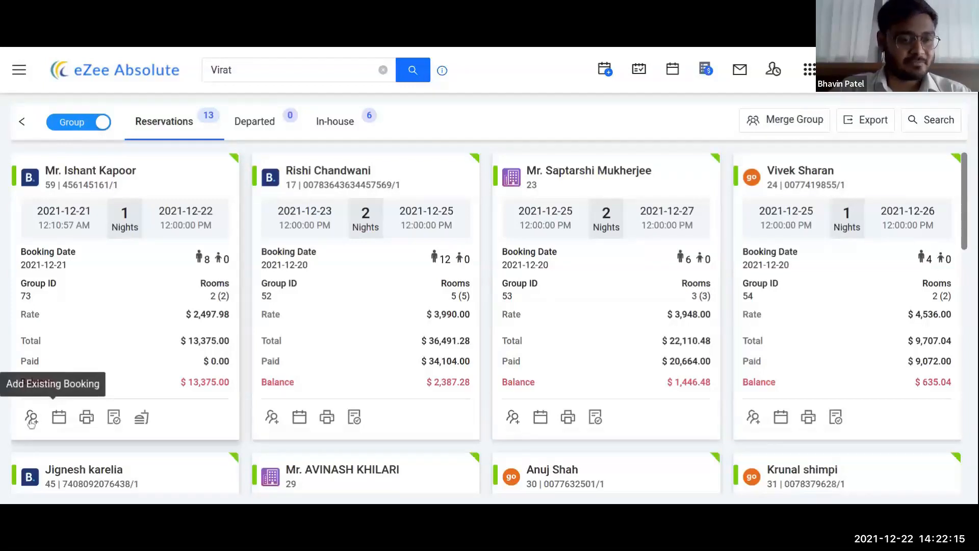
{"action": "left_click", "coordinate": [56, 419]}
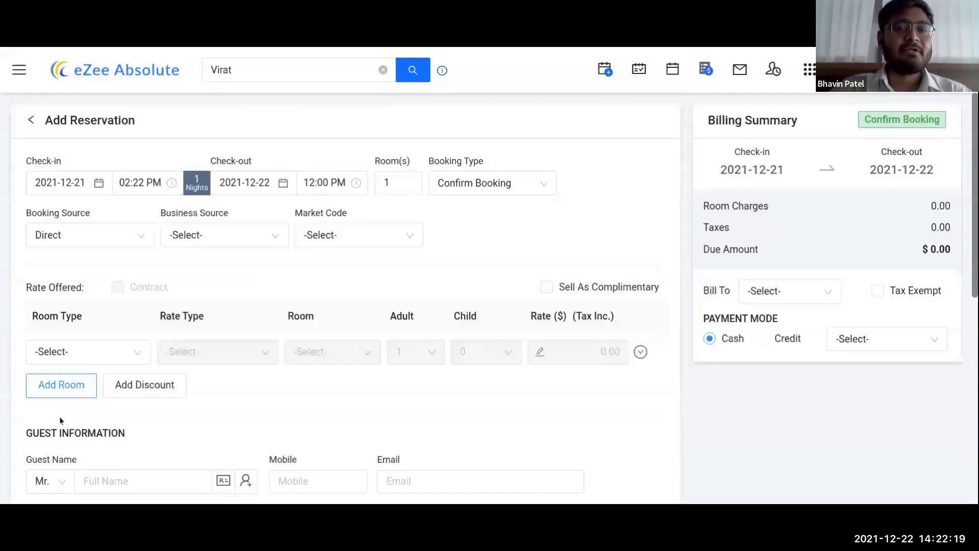
{"action": "scroll", "coordinate": [373, 341], "scroll_direction": "down", "scroll_amount": 3}
{"action": "scroll", "coordinate": [373, 340], "scroll_direction": "up", "scroll_amount": 2}
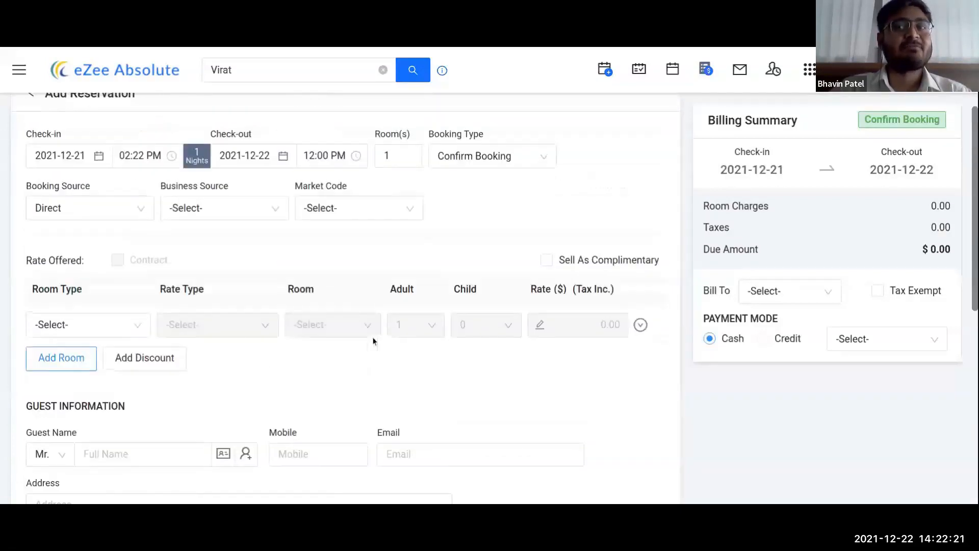
{"action": "scroll", "coordinate": [253, 204], "scroll_direction": "up", "scroll_amount": 1}
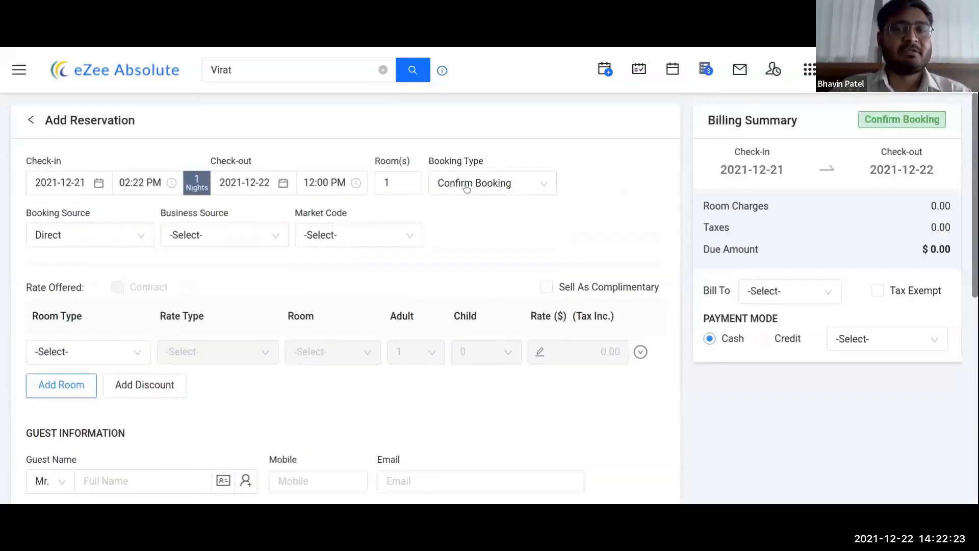
{"action": "scroll", "coordinate": [302, 329], "scroll_direction": "down", "scroll_amount": 2}
{"action": "scroll", "coordinate": [304, 326], "scroll_direction": "up", "scroll_amount": 2}
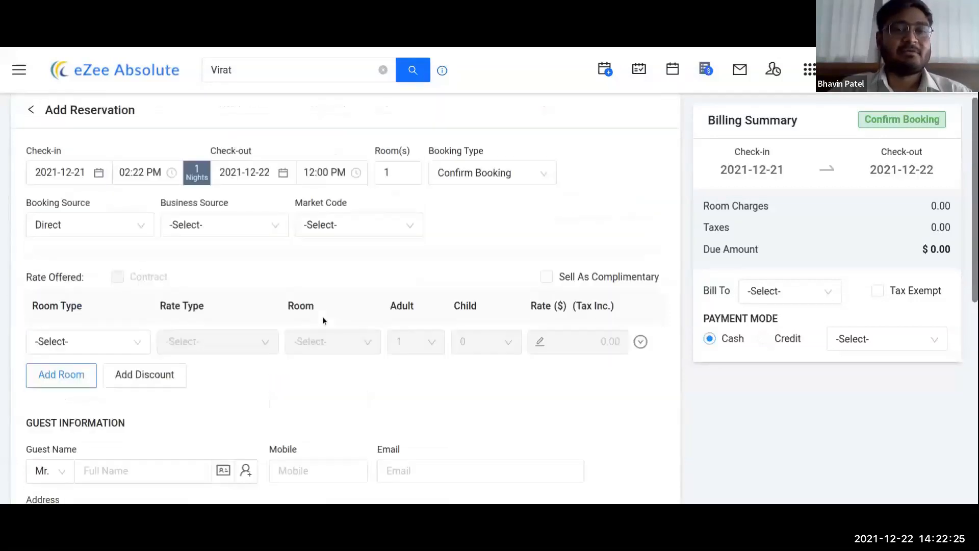
{"action": "scroll", "coordinate": [323, 320], "scroll_direction": "up", "scroll_amount": 1}
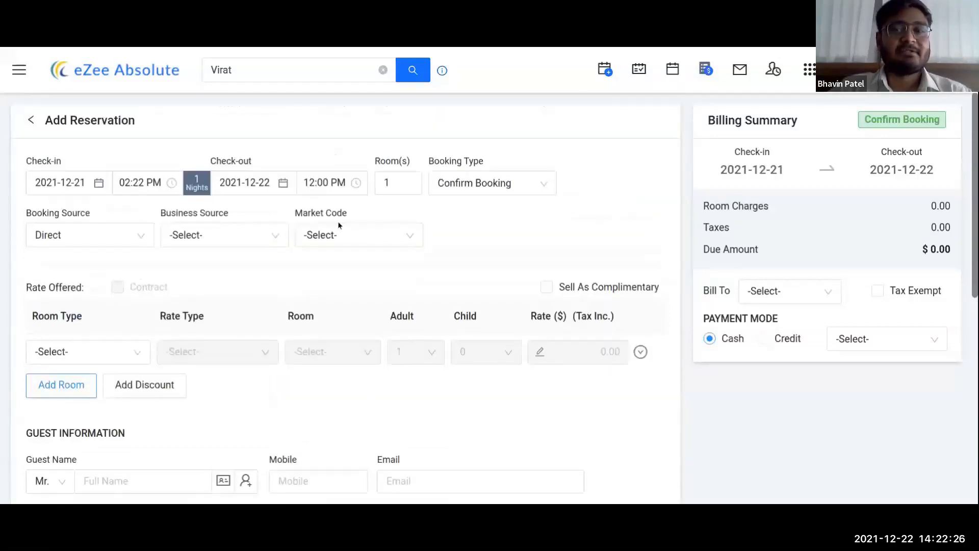
{"action": "left_click", "coordinate": [30, 121]}
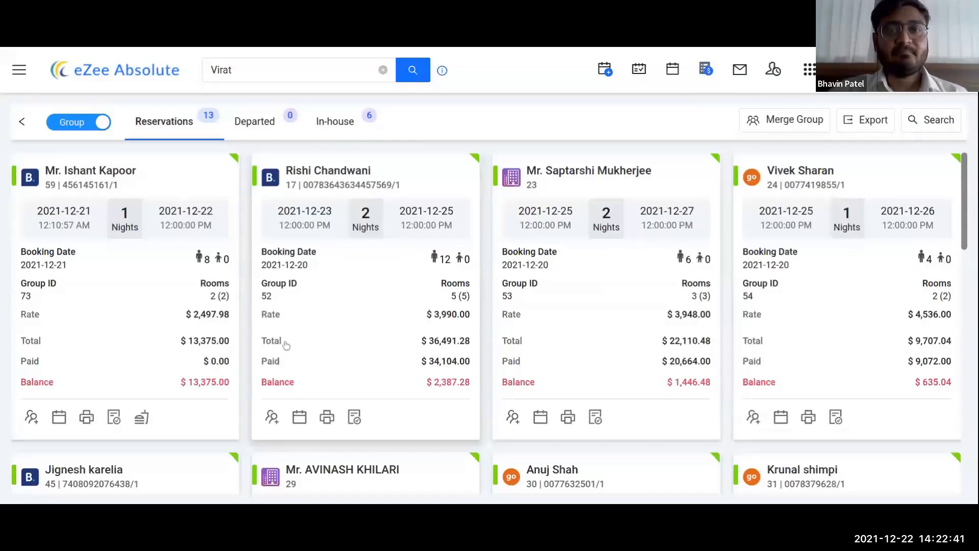
Step: Unlock and edit the first group's room 101 Deluxe reservation to view its folio
{"action": "left_click", "coordinate": [110, 169]}
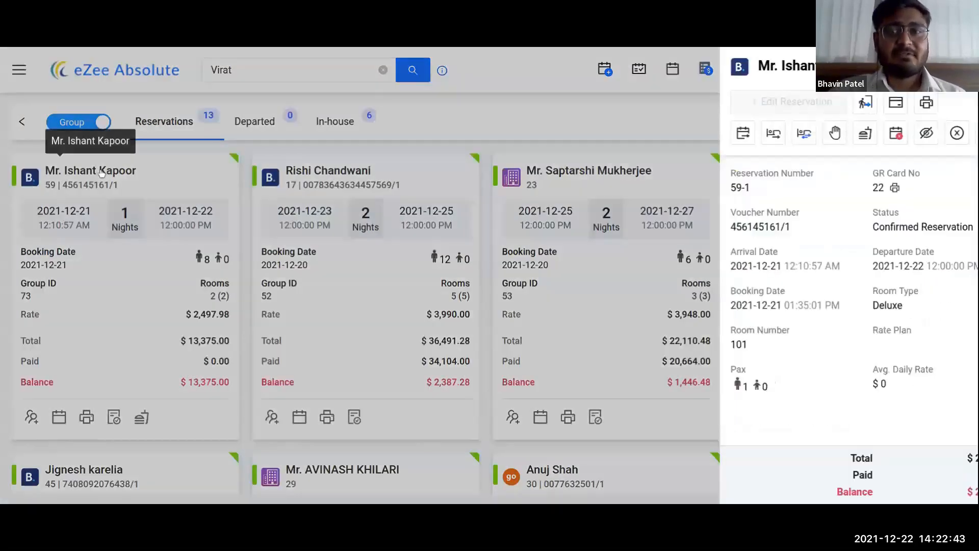
{"action": "scroll", "coordinate": [898, 215], "scroll_direction": "down", "scroll_amount": 2}
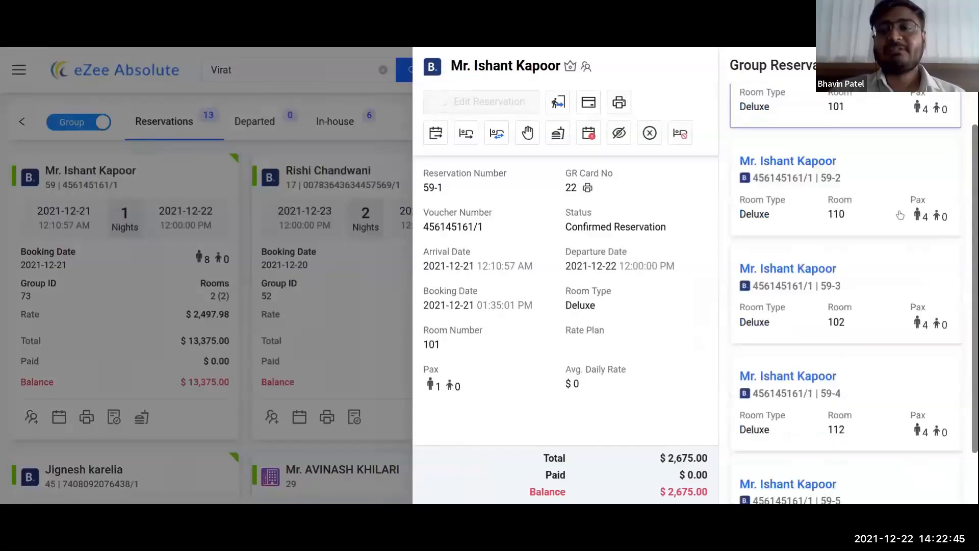
{"action": "scroll", "coordinate": [889, 153], "scroll_direction": "up", "scroll_amount": 1}
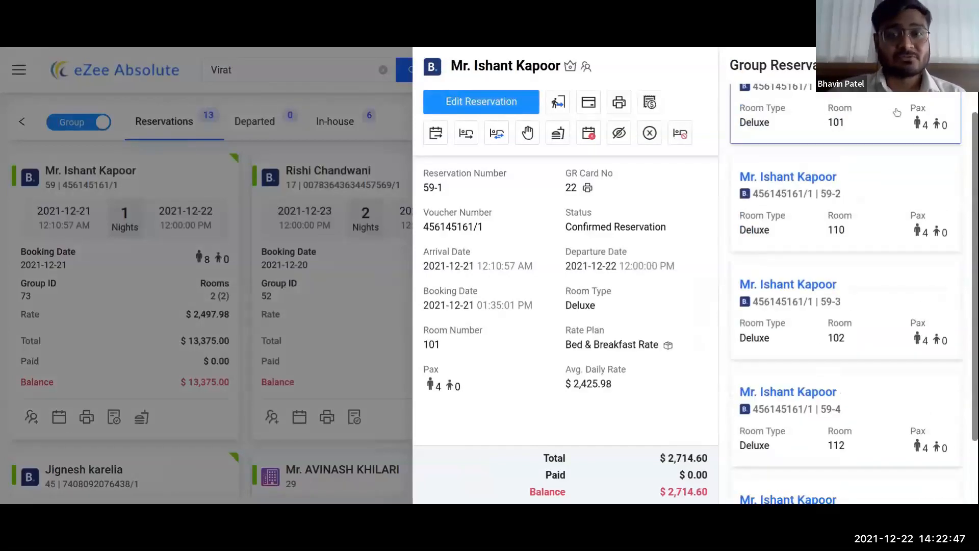
{"action": "left_click", "coordinate": [502, 106]}
{"action": "left_click", "coordinate": [590, 291]}
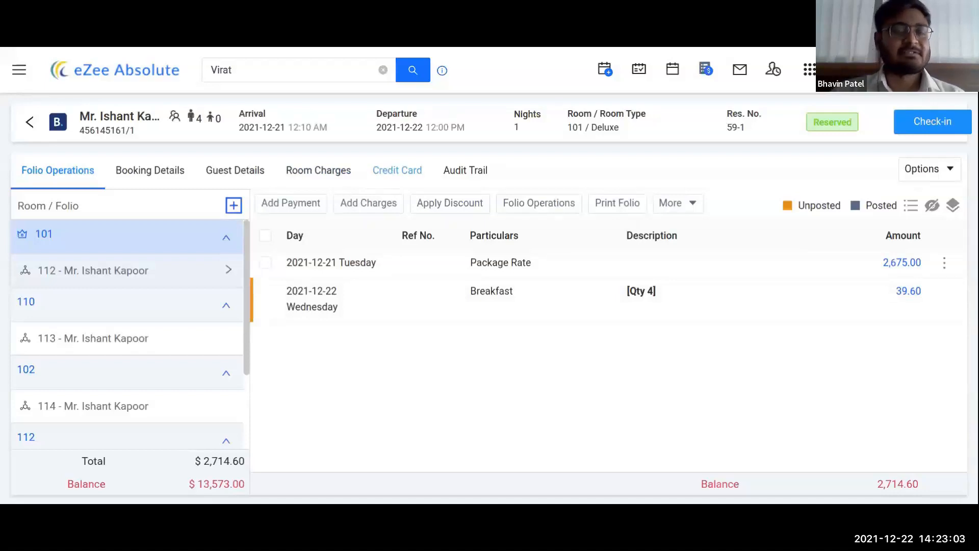
Step: Return from the group folio to the Dashboard
{"action": "left_click", "coordinate": [30, 124]}
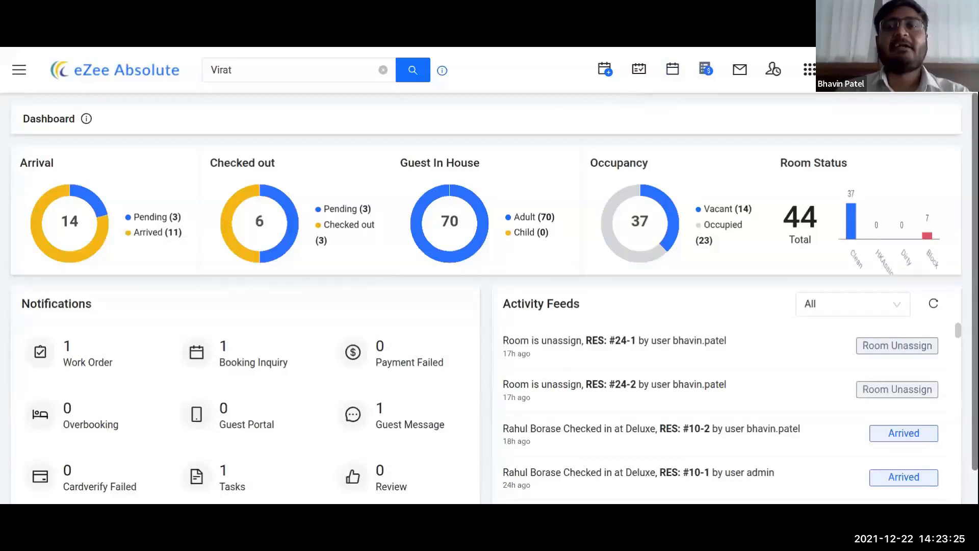
Step: Open a blank Quick Reservation form for one room, 2021-12-21 to 2021-12-22
{"action": "left_click", "coordinate": [606, 71]}
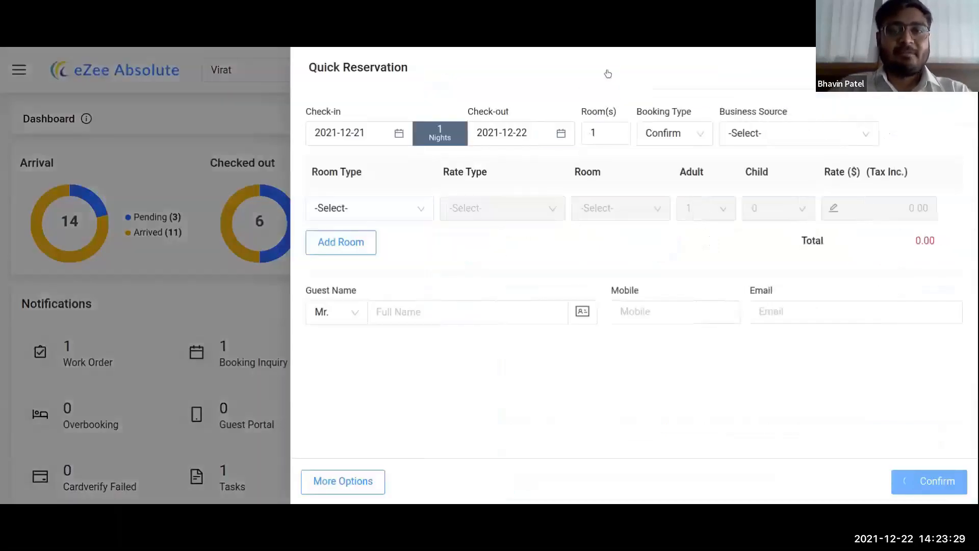
{"action": "left_click", "coordinate": [957, 68]}
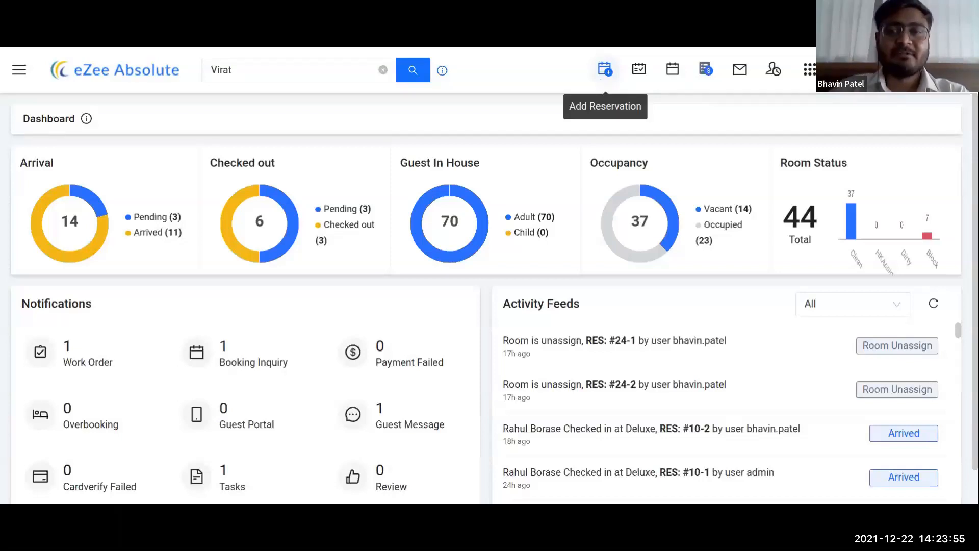
{"action": "left_click", "coordinate": [604, 74]}
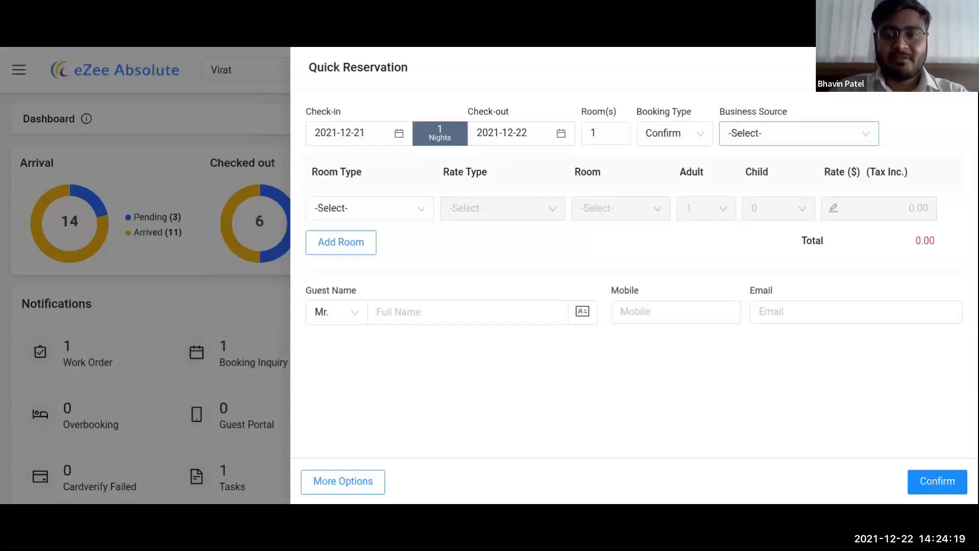
Step: Set the business source to Booking.com and the room count to 3
{"action": "left_click", "coordinate": [866, 133]}
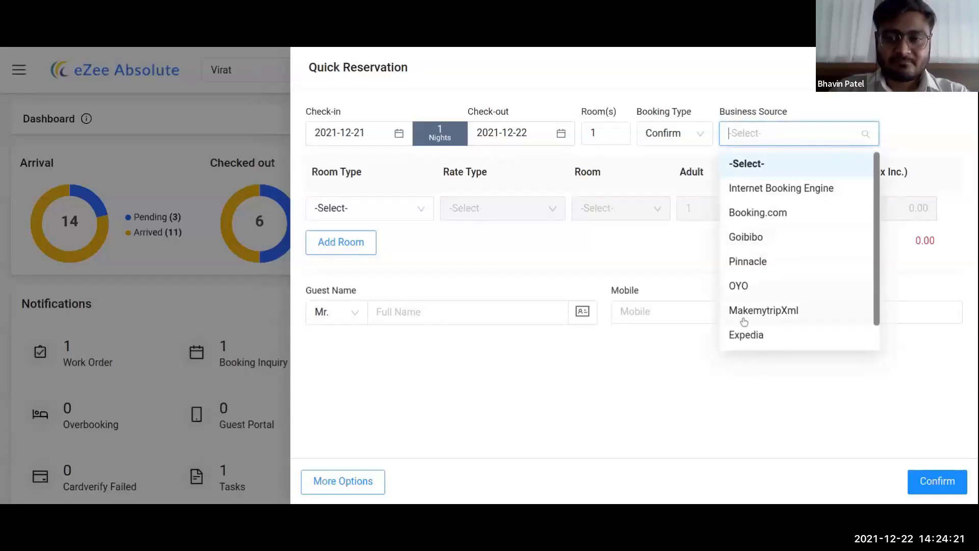
{"action": "left_click", "coordinate": [759, 213]}
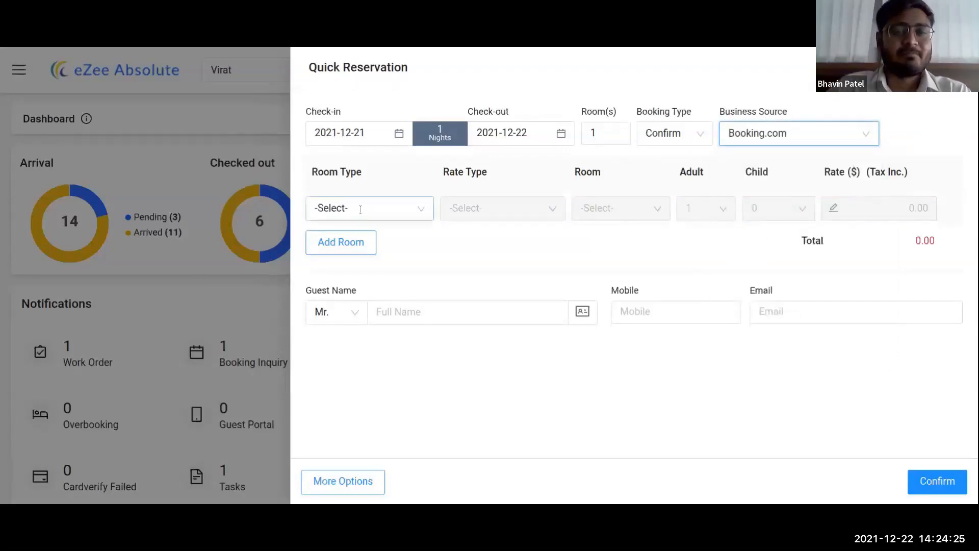
{"action": "double_click", "coordinate": [590, 134]}
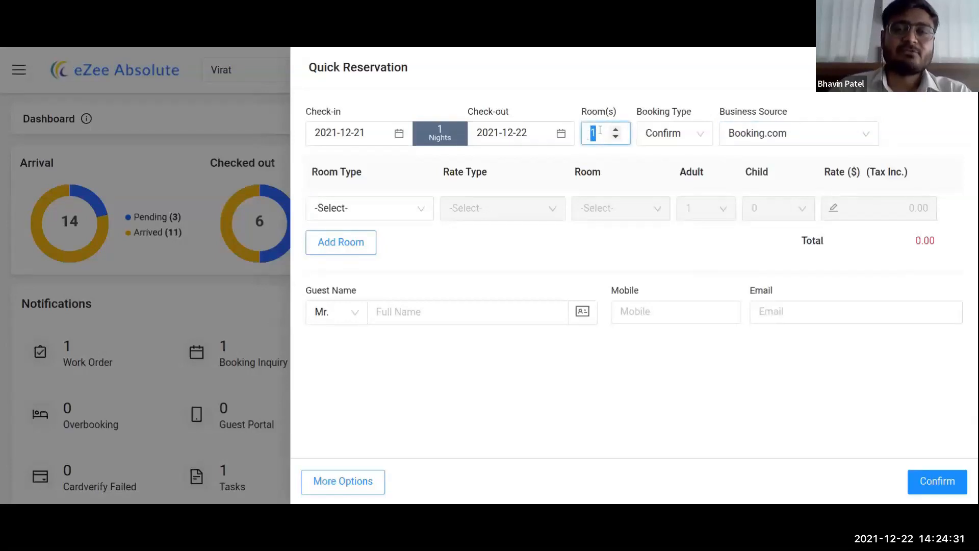
{"action": "type", "text": "3"}
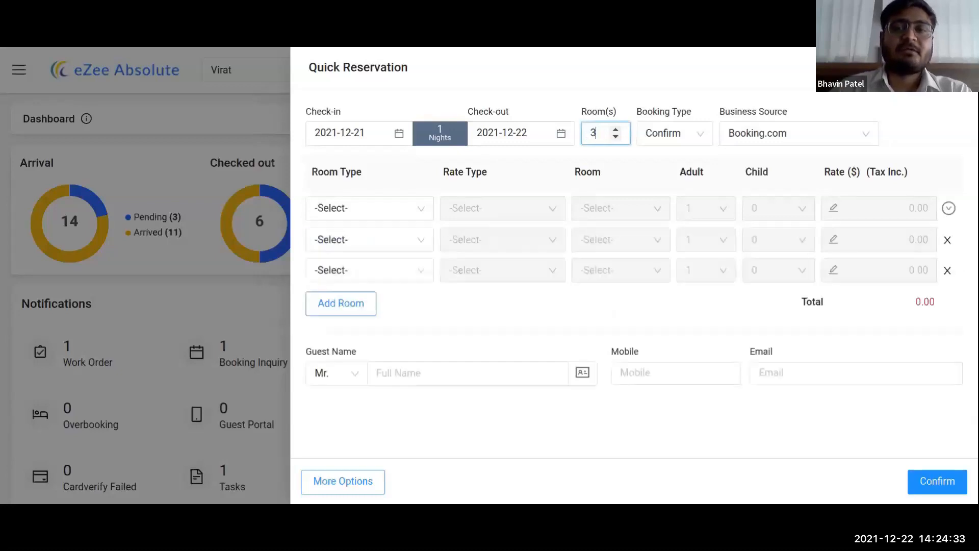
{"action": "left_click", "coordinate": [657, 75]}
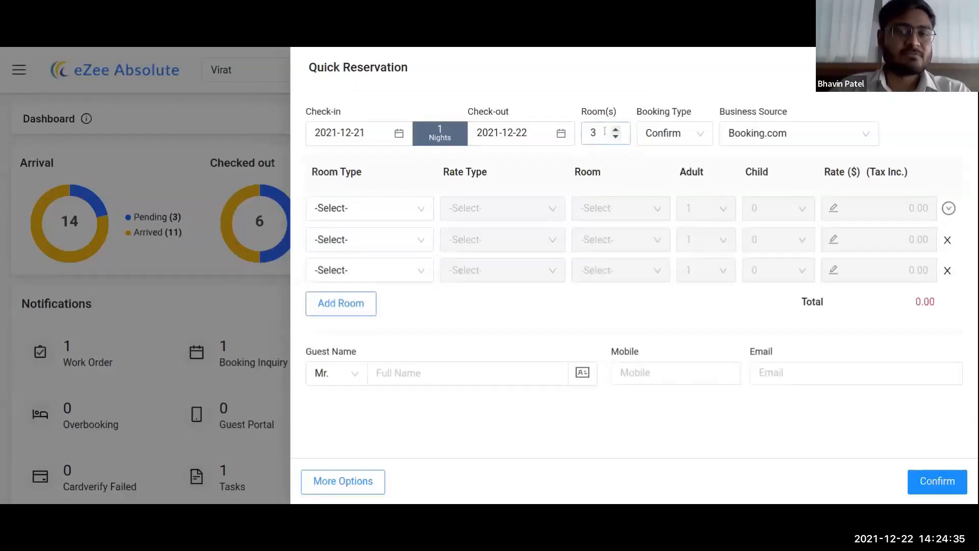
Step: Make the first room an AC Room 201 on Bed & Breakfast Rate with two adults
{"action": "left_click", "coordinate": [370, 209]}
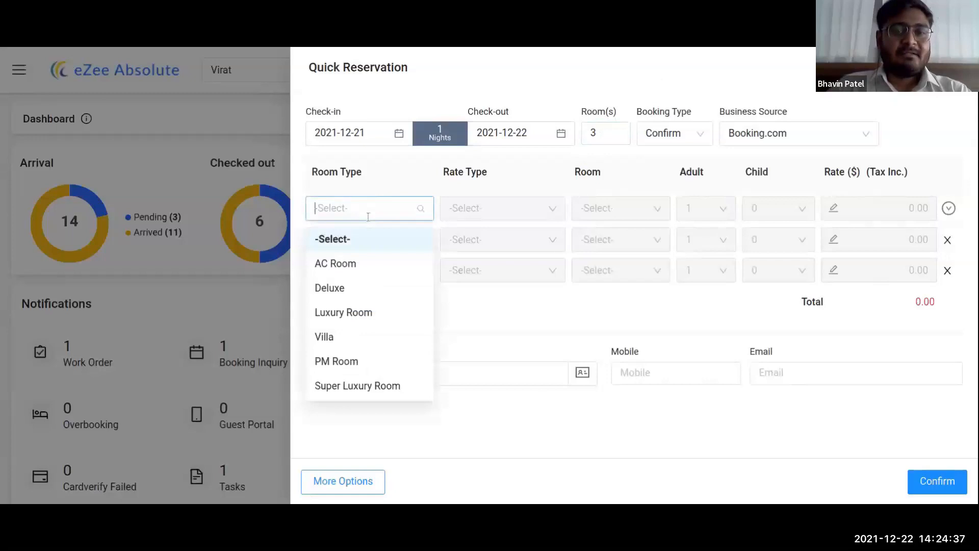
{"action": "left_click", "coordinate": [342, 261]}
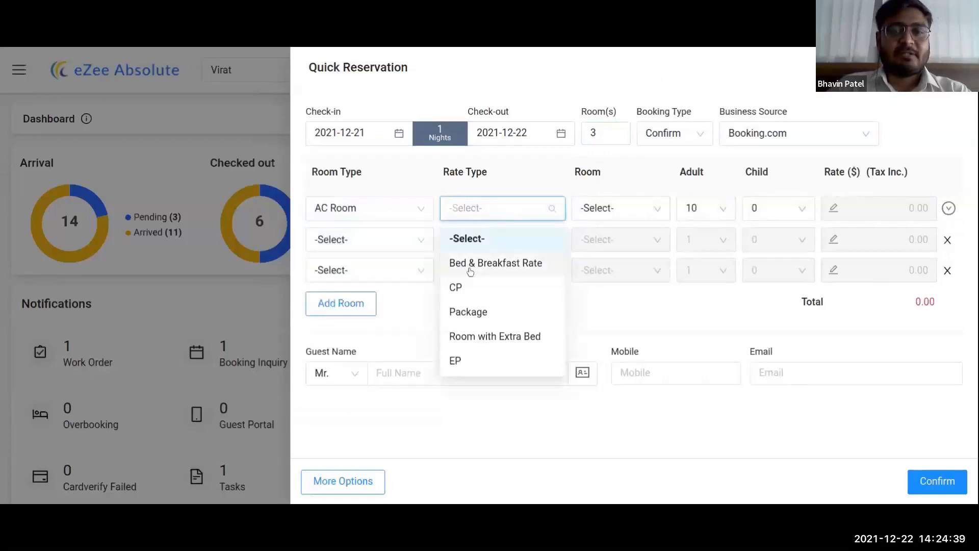
{"action": "left_click", "coordinate": [469, 264]}
{"action": "left_click", "coordinate": [624, 217]}
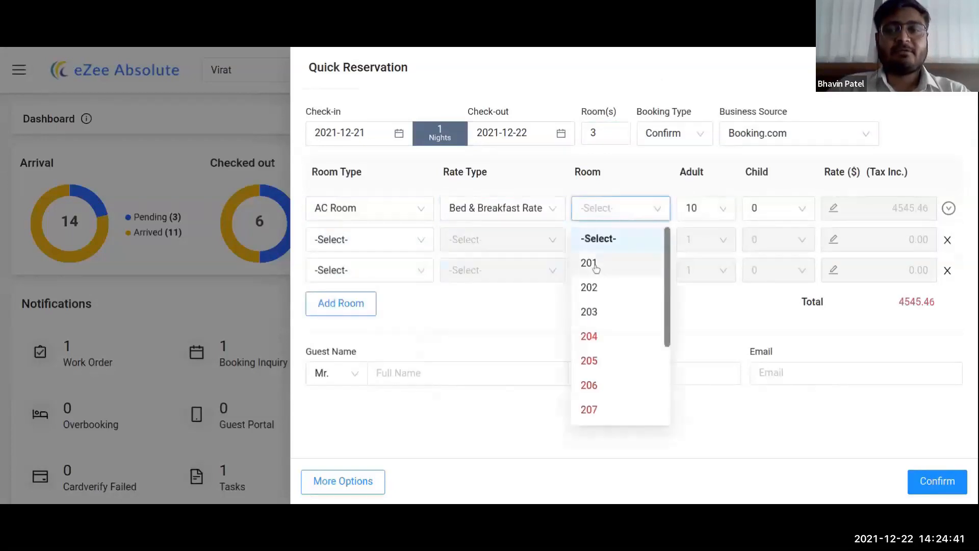
{"action": "left_click", "coordinate": [590, 262]}
{"action": "left_click", "coordinate": [698, 210]}
{"action": "scroll", "coordinate": [690, 259], "scroll_direction": "up", "scroll_amount": 2}
{"action": "left_click", "coordinate": [691, 262]}
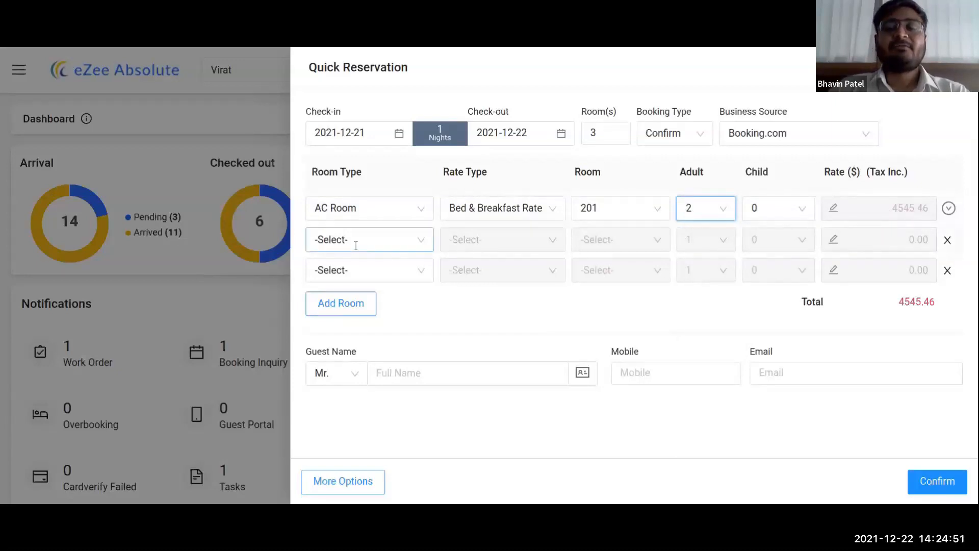
Step: Copy the first room's settings to the other rows and assign rooms 202 and 203
{"action": "mouse_move", "coordinate": [936, 239]}
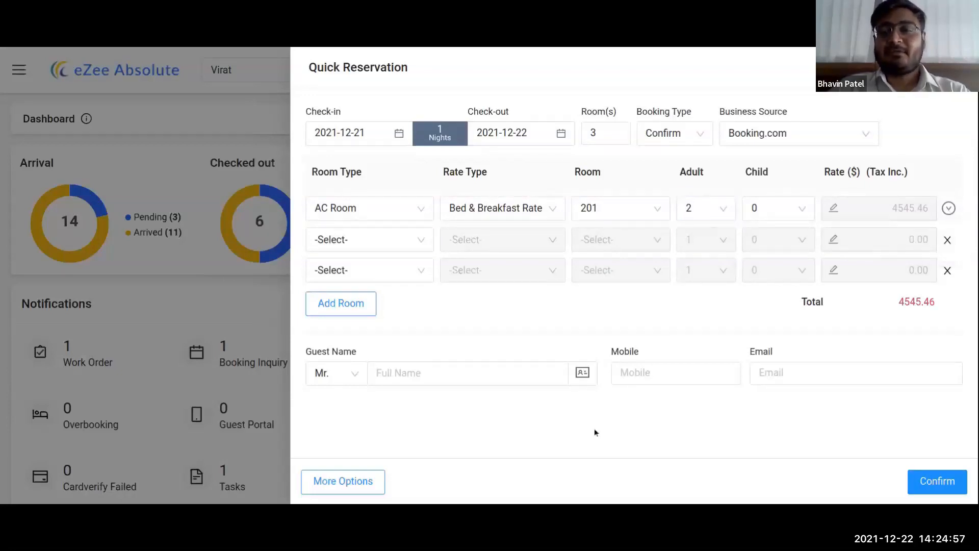
{"action": "left_click", "coordinate": [413, 239]}
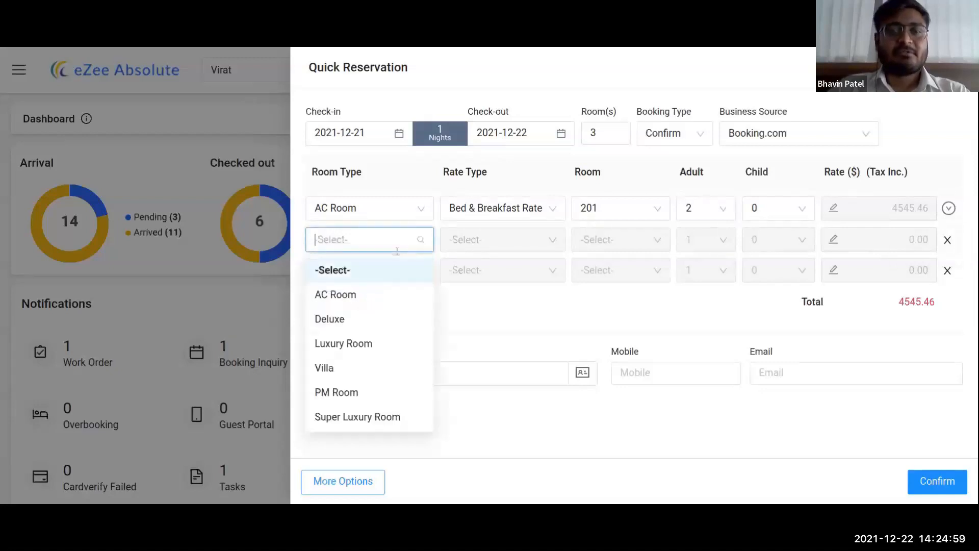
{"action": "left_click", "coordinate": [344, 295]}
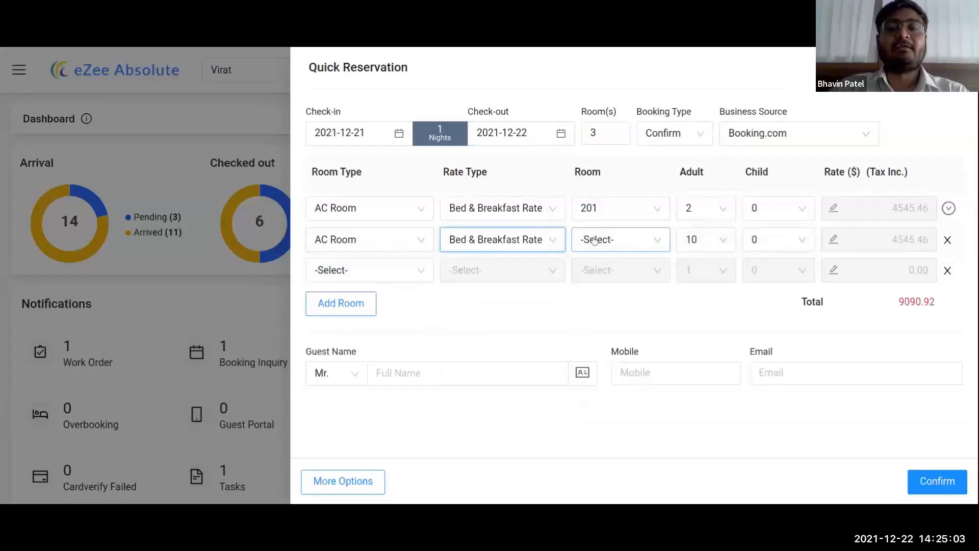
{"action": "left_click", "coordinate": [948, 208]}
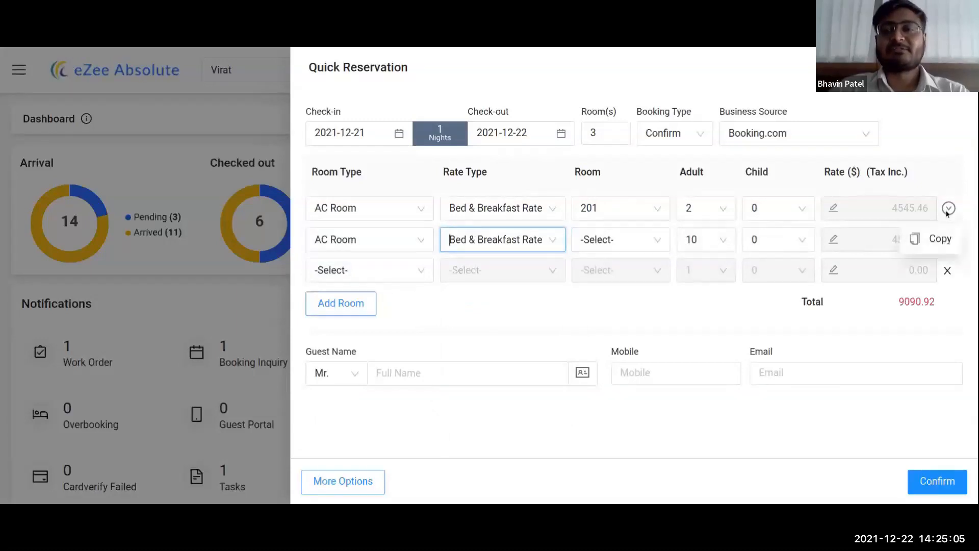
{"action": "left_click", "coordinate": [937, 239]}
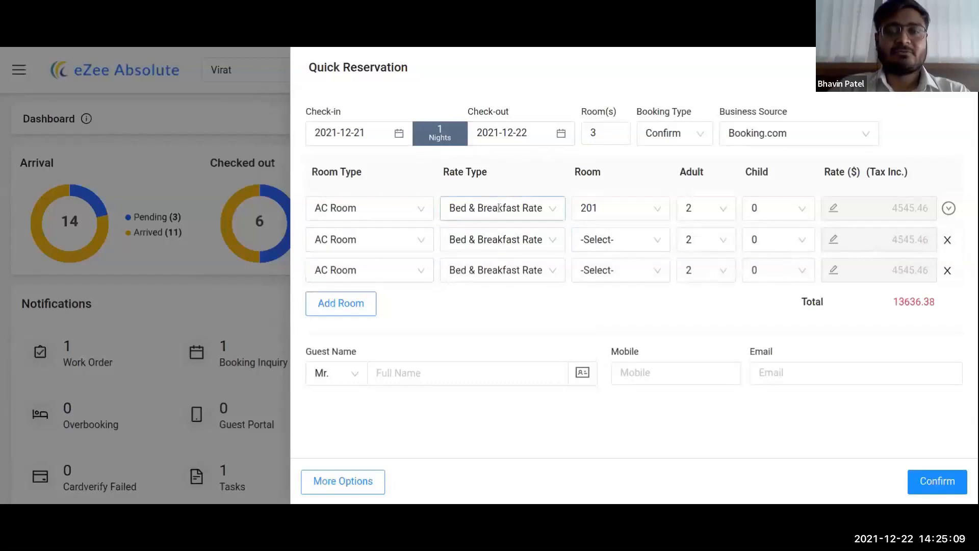
{"action": "left_click", "coordinate": [618, 247]}
{"action": "left_click", "coordinate": [608, 290]}
{"action": "left_click", "coordinate": [644, 269]}
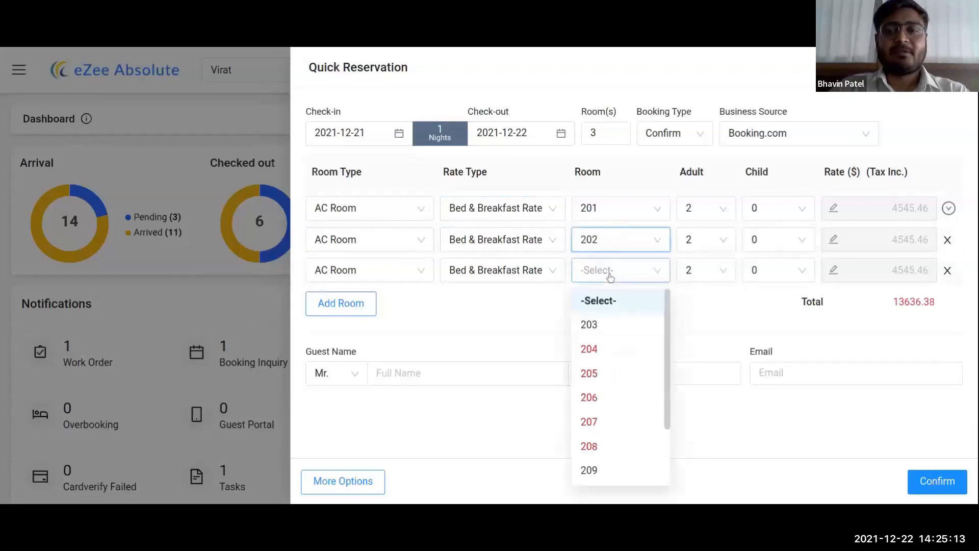
{"action": "left_click", "coordinate": [589, 326]}
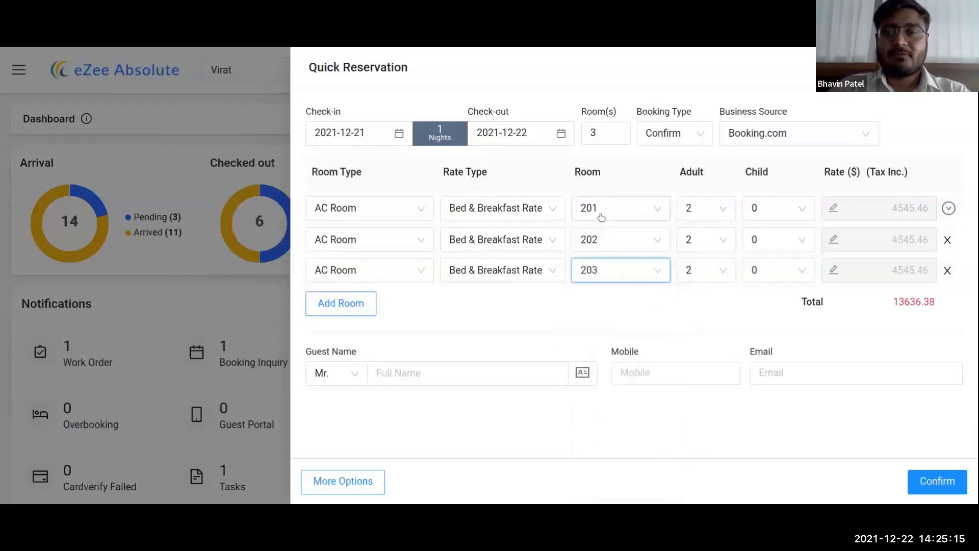
Step: Enter the guest's name on the quick reservation
{"action": "left_click", "coordinate": [408, 369]}
{"action": "type", "text": "Anis"}
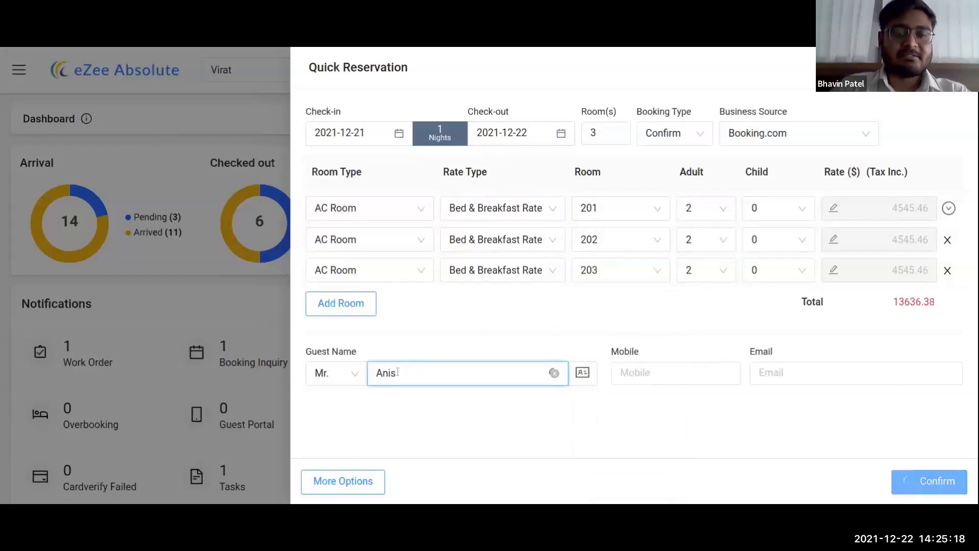
{"action": "left_click", "coordinate": [411, 332]}
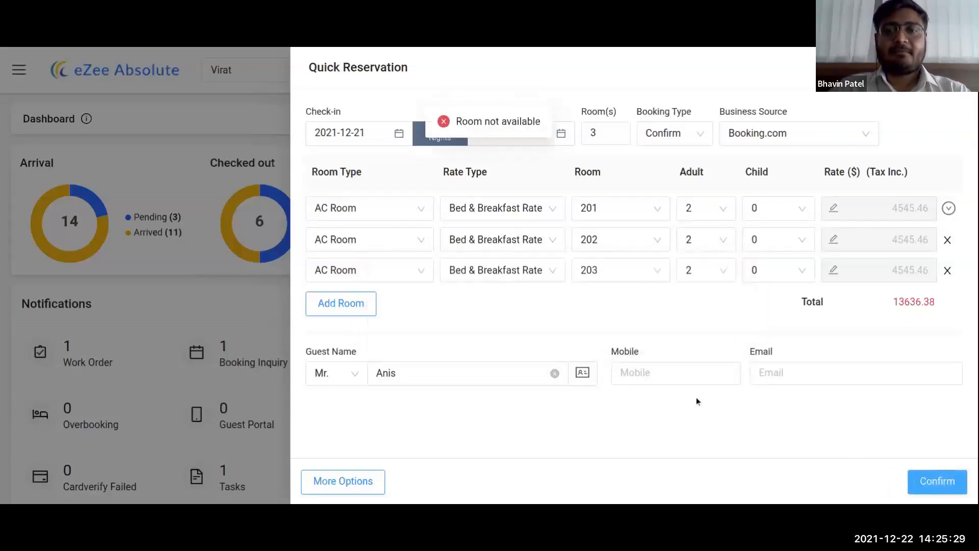
Step: Switch the first room to 204 and move check-in to 24 December 2021
{"action": "left_click", "coordinate": [618, 210]}
{"action": "left_click", "coordinate": [604, 287]}
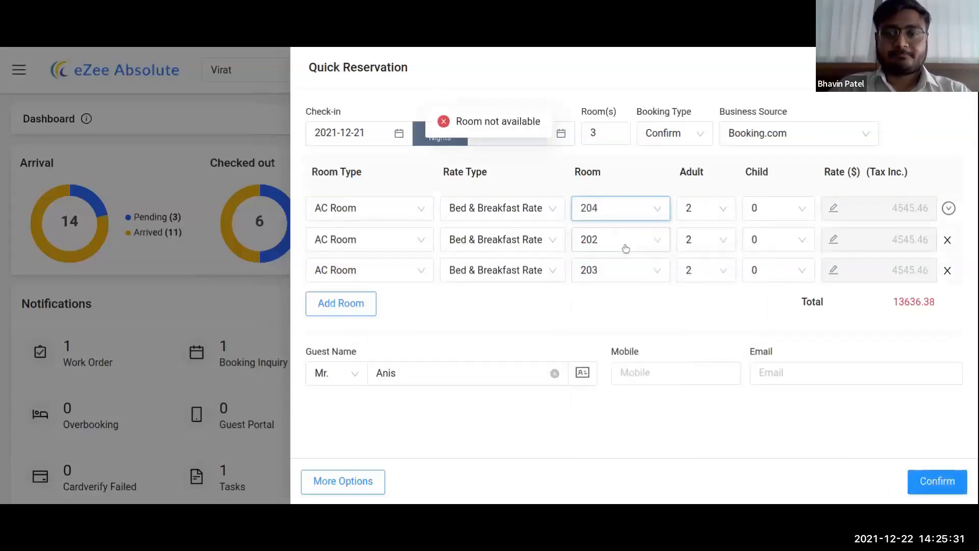
{"action": "left_click", "coordinate": [350, 132]}
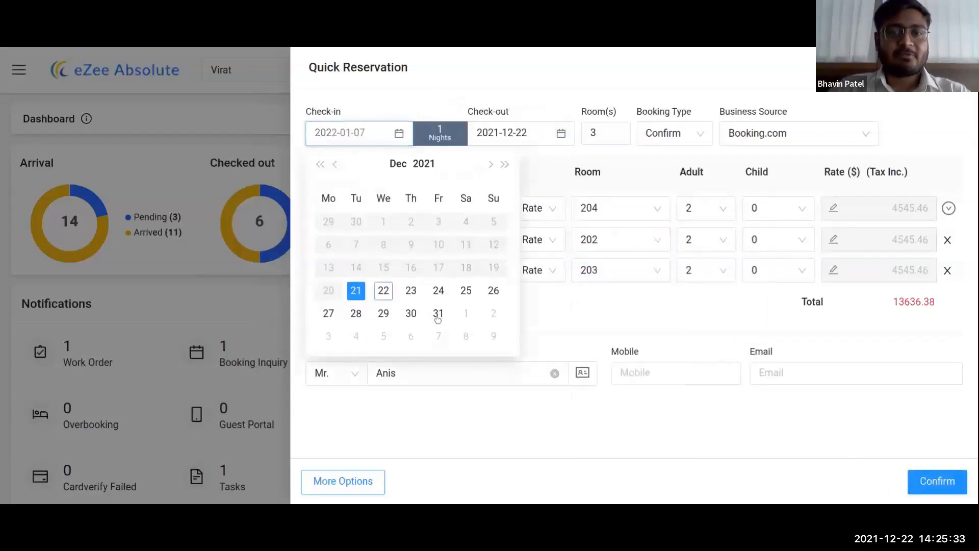
{"action": "left_click", "coordinate": [438, 292]}
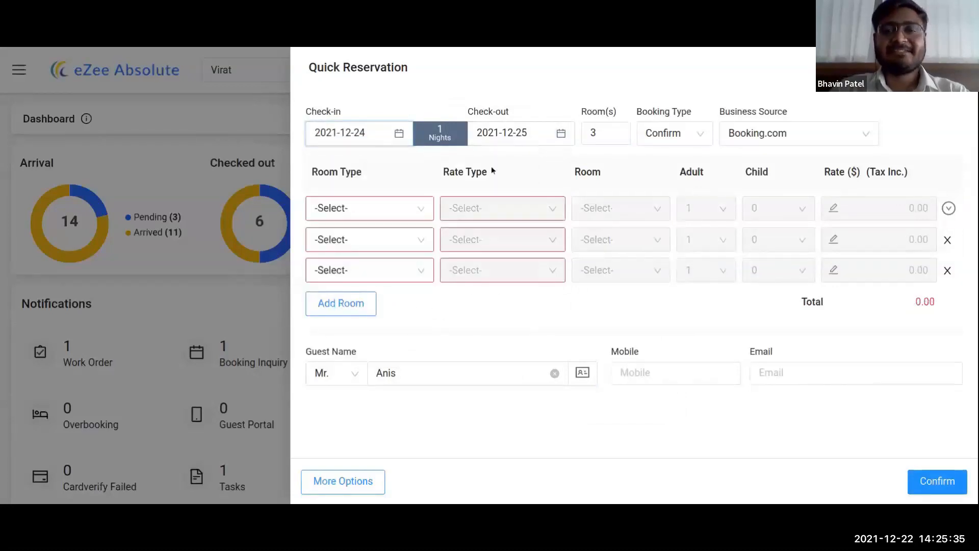
Step: Set AC Room, Bed & Breakfast Rate, room 212 first, copy to all rows, and confirm
{"action": "left_click", "coordinate": [367, 209]}
{"action": "left_click", "coordinate": [324, 264]}
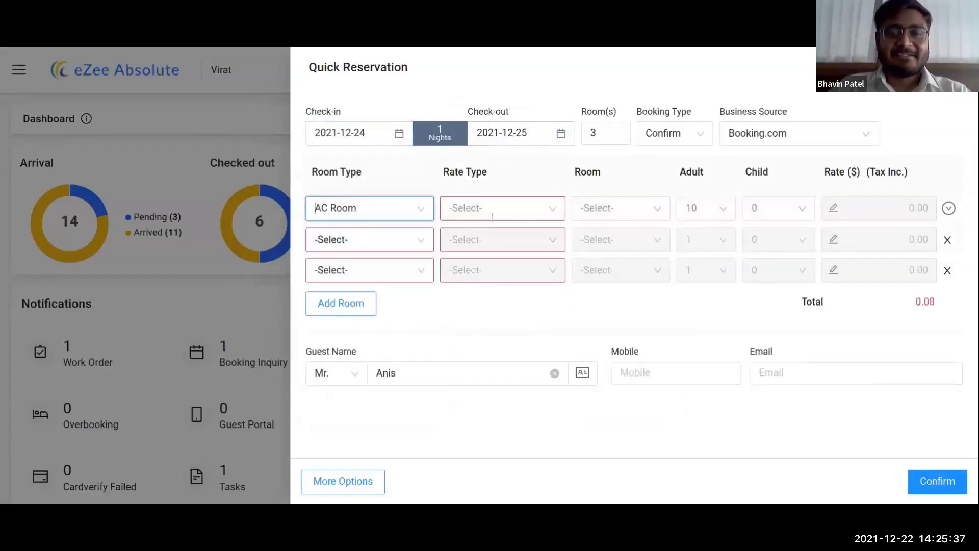
{"action": "left_click", "coordinate": [492, 217]}
{"action": "left_click", "coordinate": [491, 262]}
{"action": "left_click", "coordinate": [619, 210]}
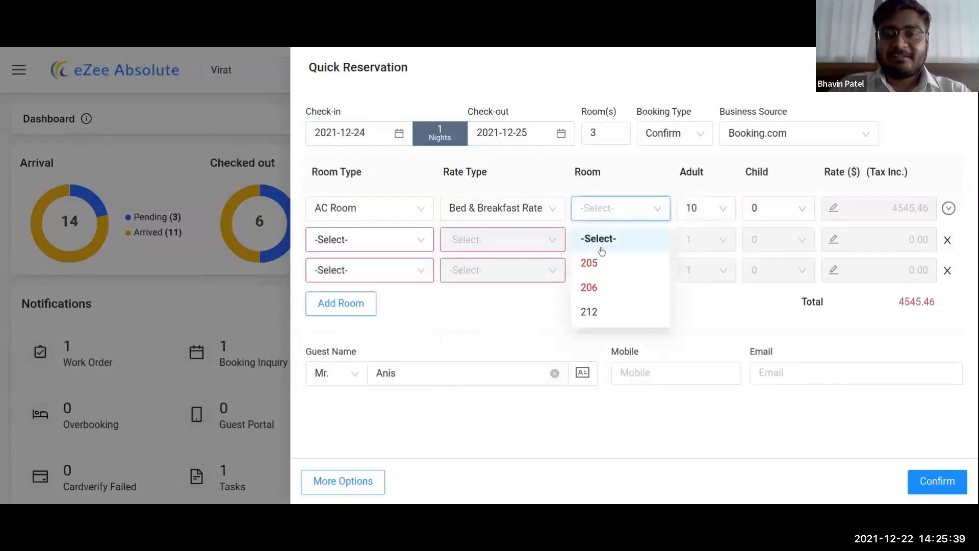
{"action": "left_click", "coordinate": [591, 312]}
{"action": "left_click", "coordinate": [949, 208]}
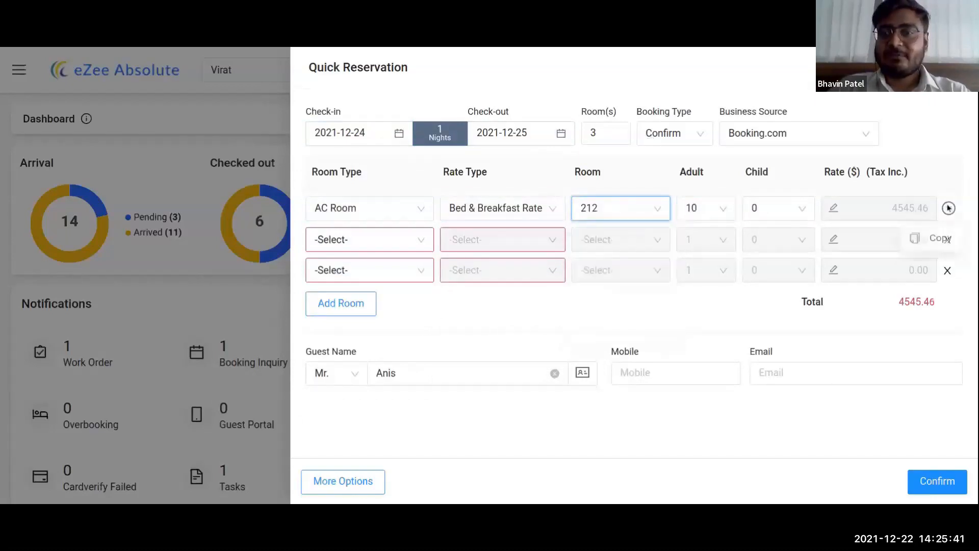
{"action": "left_click", "coordinate": [939, 238]}
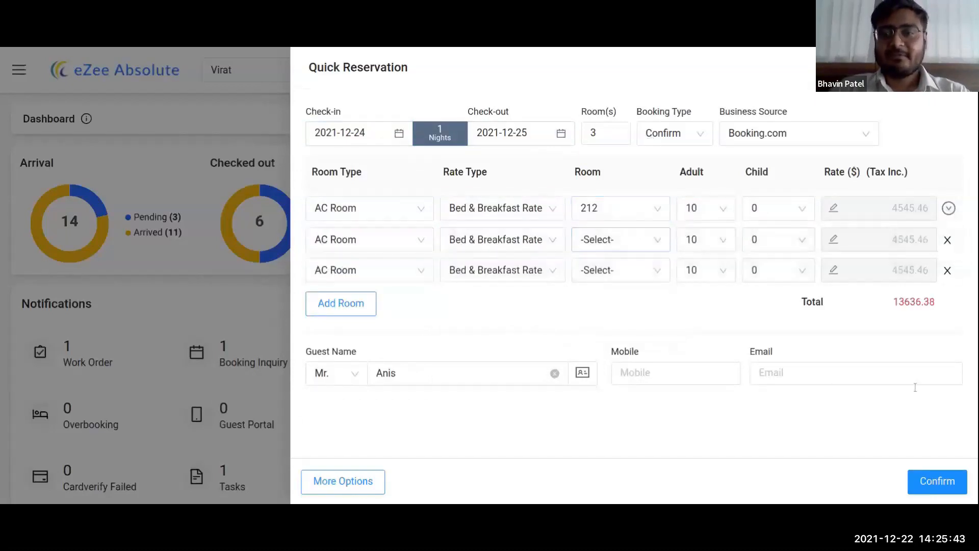
{"action": "left_click", "coordinate": [935, 490]}
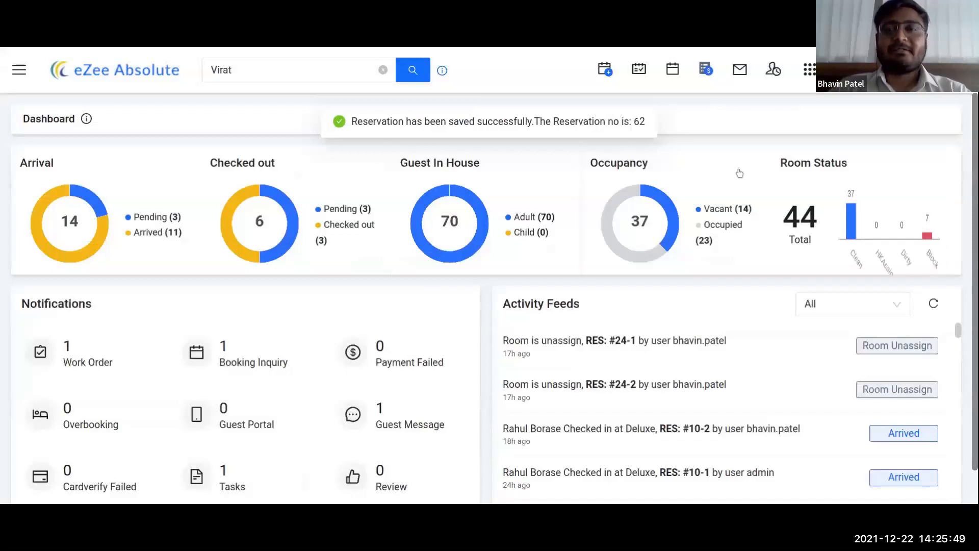
Step: Quick-search the new reservation's number to list its three 24–25 Dec rooms, then start a new reservation
{"action": "left_click", "coordinate": [383, 70]}
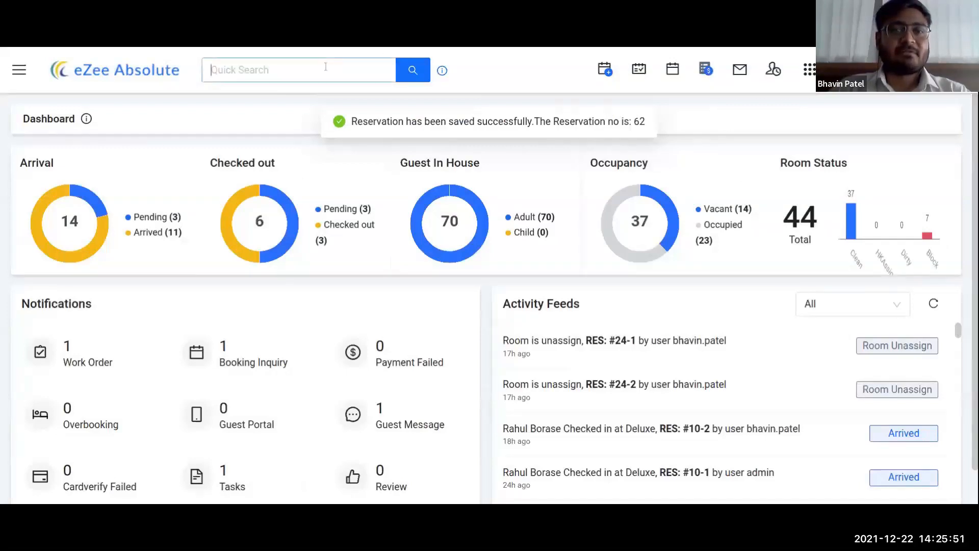
{"action": "type", "text": "62"}
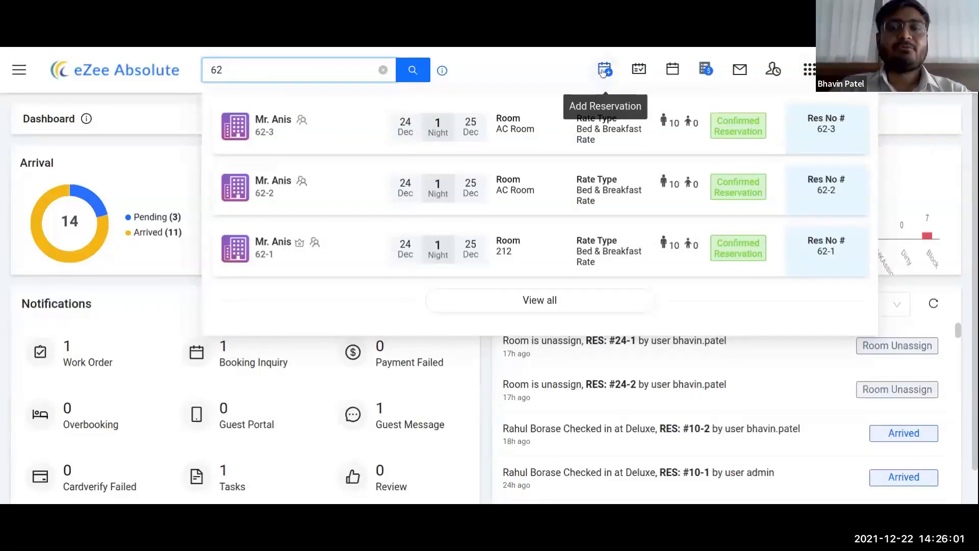
{"action": "left_click", "coordinate": [604, 71]}
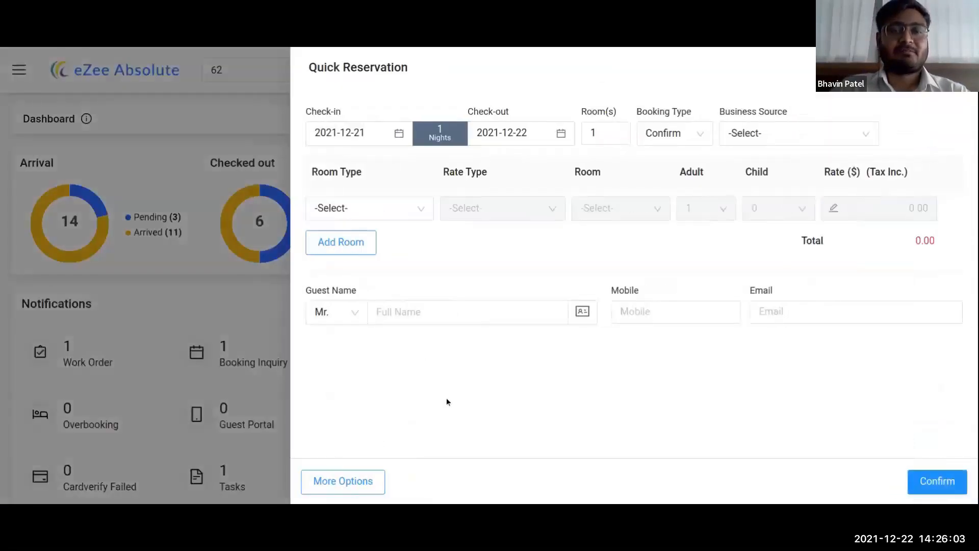
Step: Expand the quick reservation into the full Add Reservation form and look it over
{"action": "left_click", "coordinate": [352, 487]}
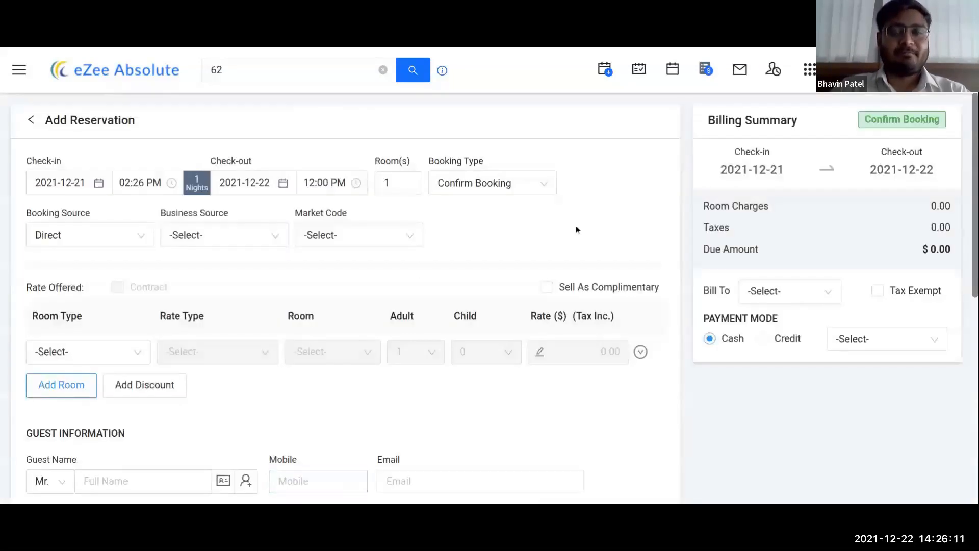
{"action": "scroll", "coordinate": [581, 228], "scroll_direction": "down", "scroll_amount": 3}
{"action": "scroll", "coordinate": [582, 228], "scroll_direction": "up", "scroll_amount": 3}
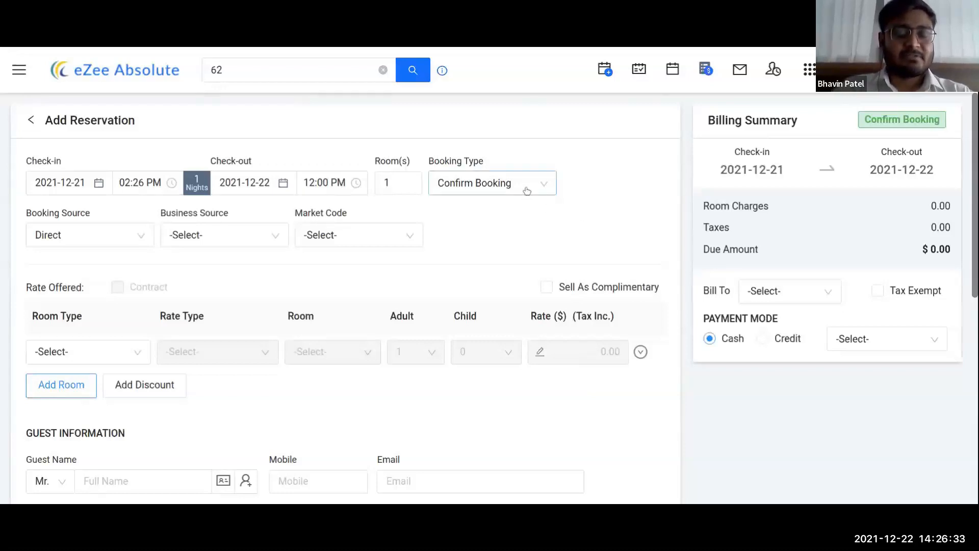
{"action": "scroll", "coordinate": [493, 289], "scroll_direction": "down", "scroll_amount": 1}
{"action": "scroll", "coordinate": [490, 292], "scroll_direction": "up", "scroll_amount": 1}
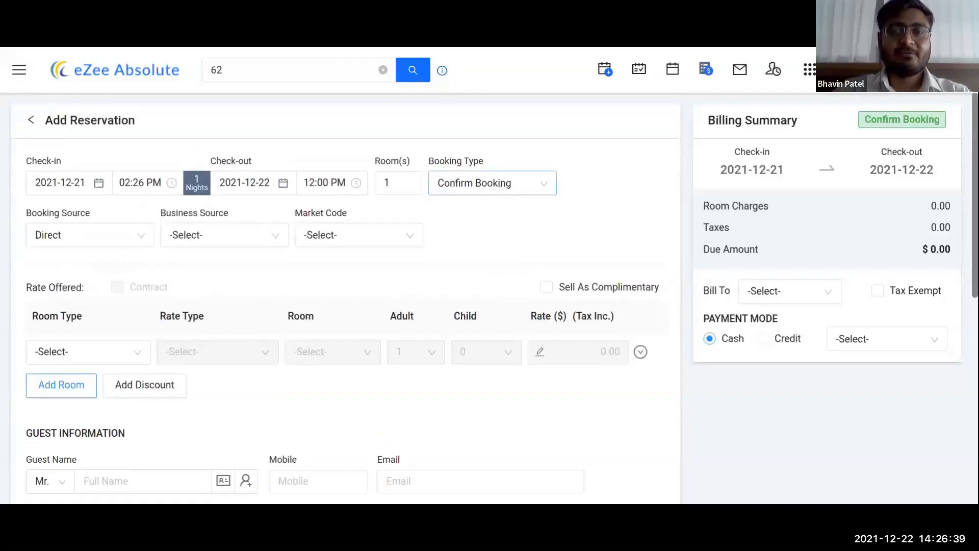
Step: Set the booking type to Confirm Booking after briefly trying Hold Confirm Booking
{"action": "left_click", "coordinate": [503, 187]}
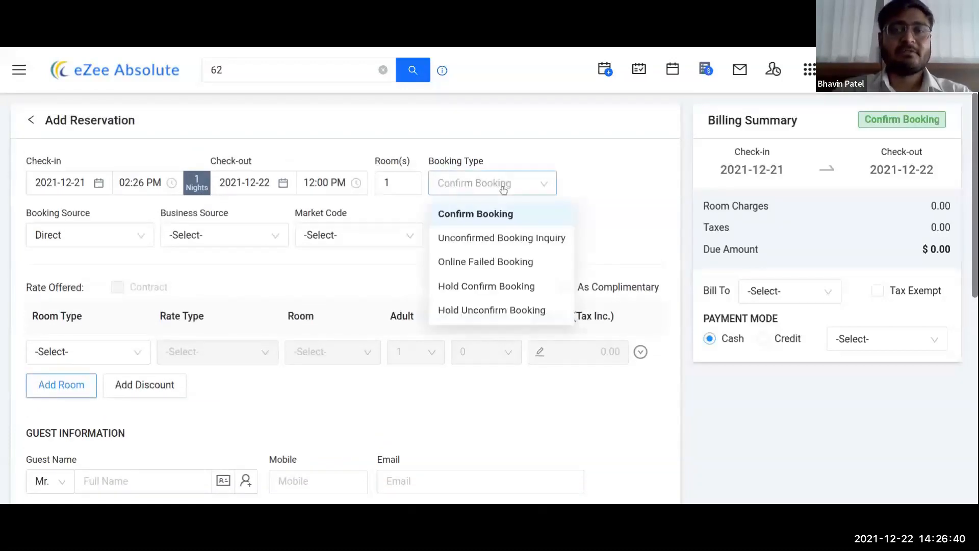
{"action": "left_click", "coordinate": [491, 288]}
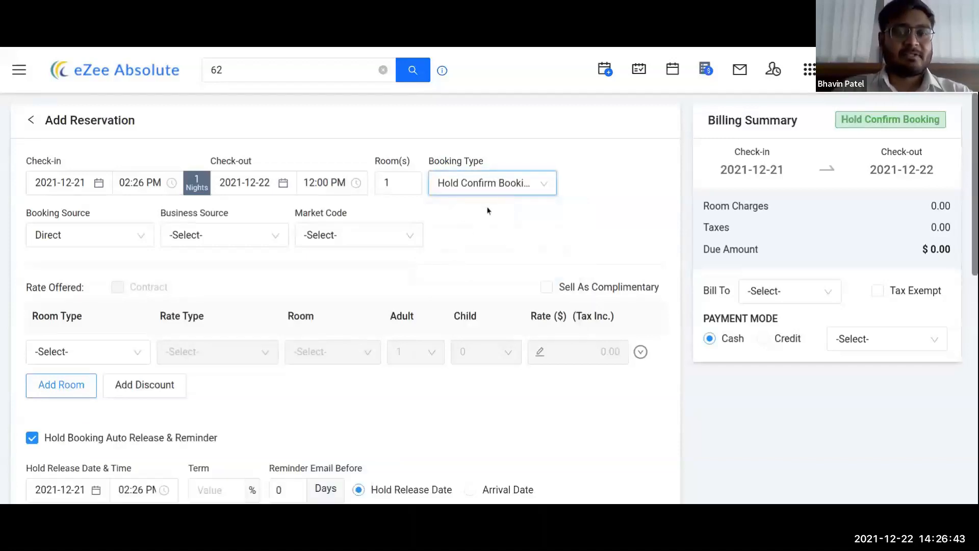
{"action": "scroll", "coordinate": [504, 209], "scroll_direction": "down", "scroll_amount": 1}
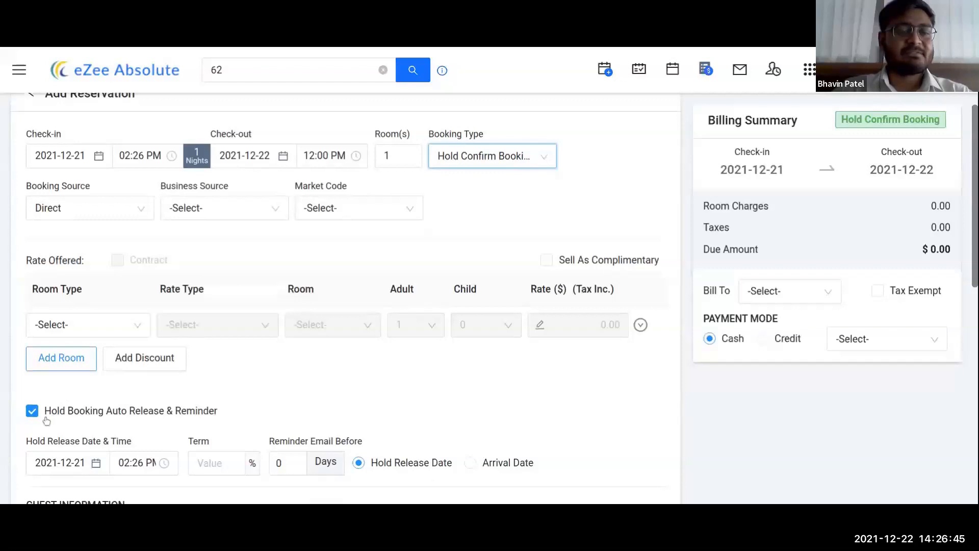
{"action": "left_click", "coordinate": [208, 466]}
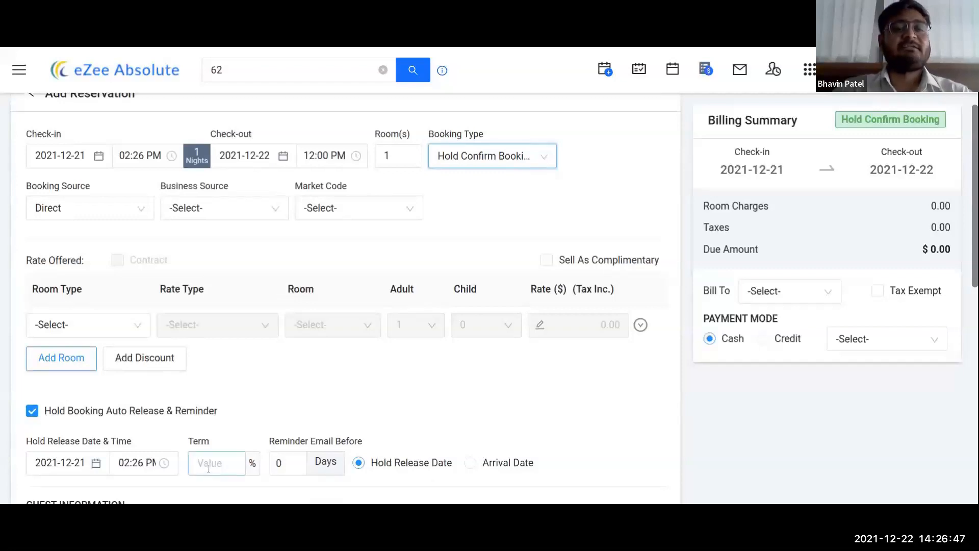
{"action": "left_click", "coordinate": [544, 154]}
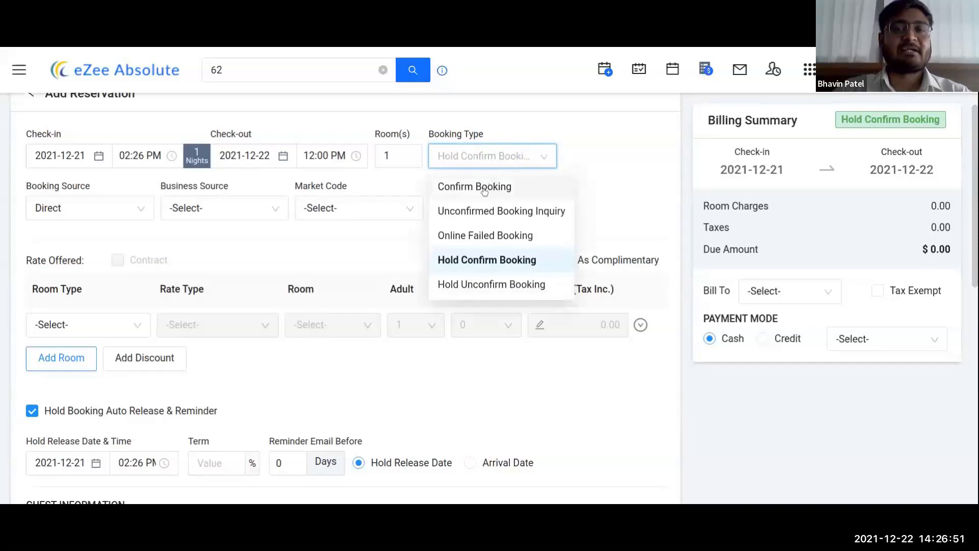
{"action": "left_click", "coordinate": [484, 189]}
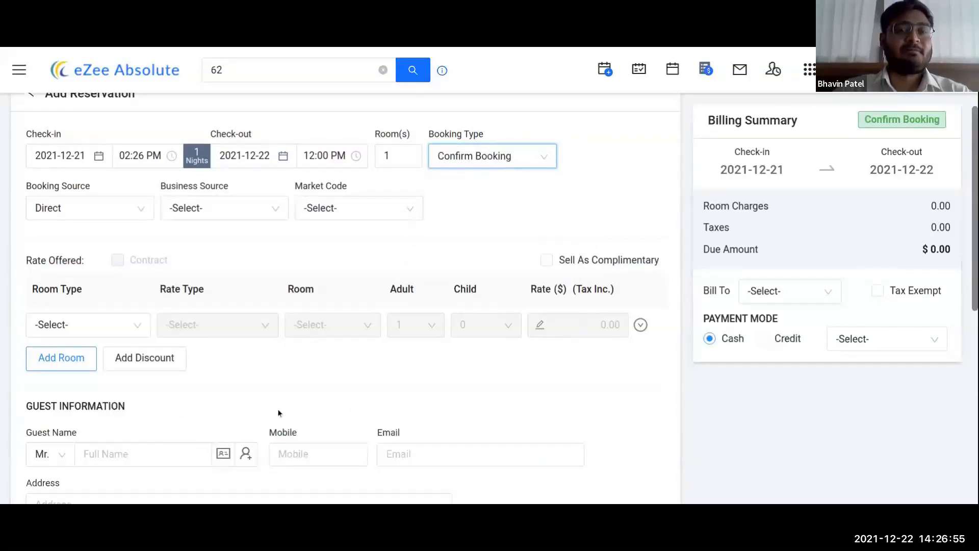
{"action": "left_click", "coordinate": [124, 207]}
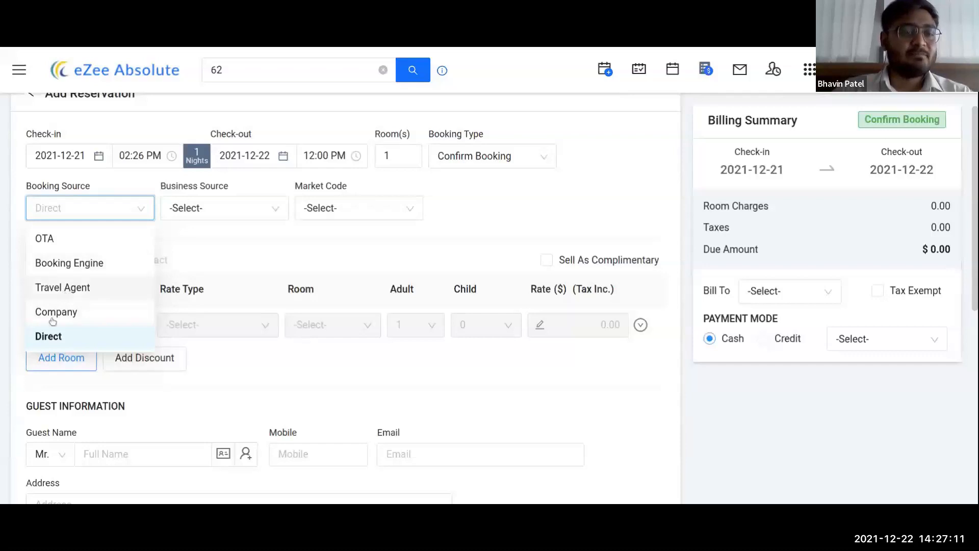
Step: Keep Direct as booking source and set the business source to Direct via a 'dir' search
{"action": "left_click", "coordinate": [203, 259]}
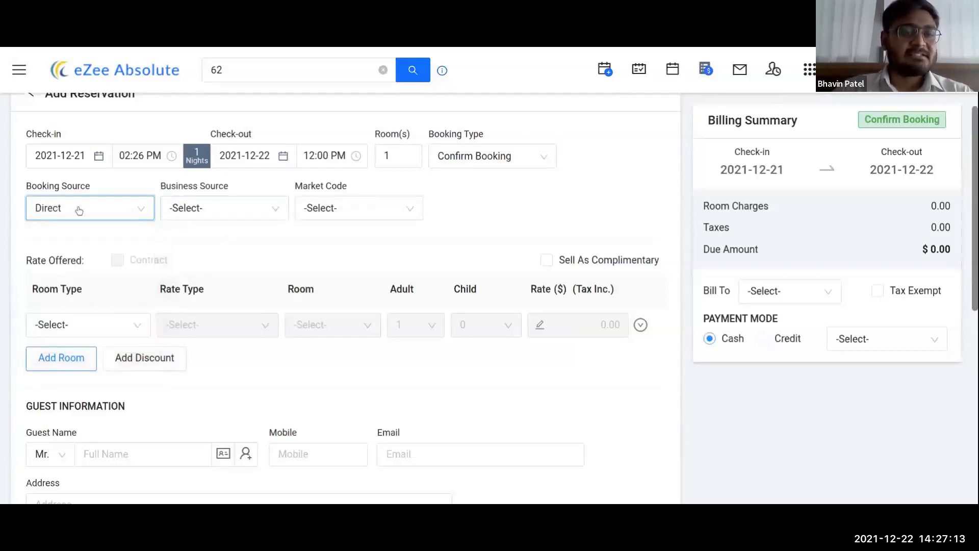
{"action": "left_click", "coordinate": [218, 208]}
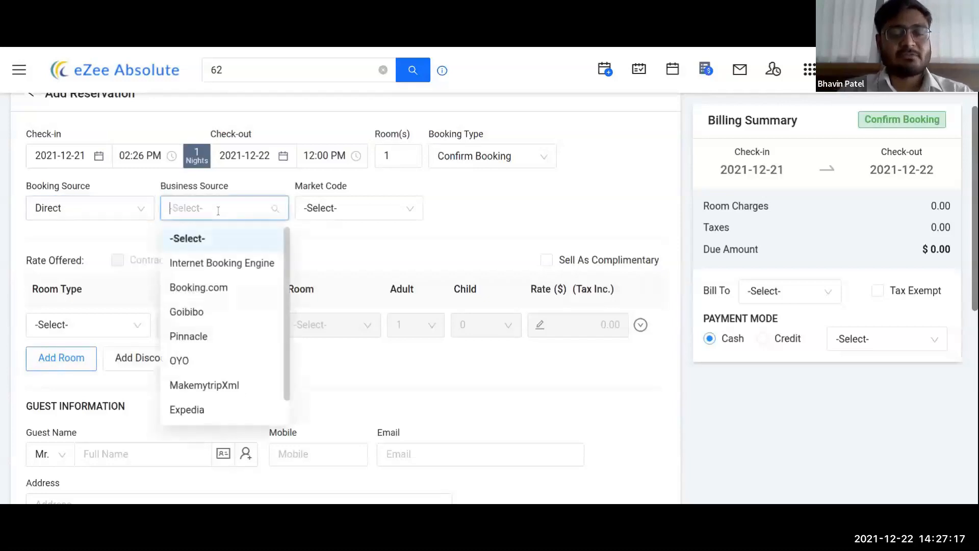
{"action": "type", "text": "dir"}
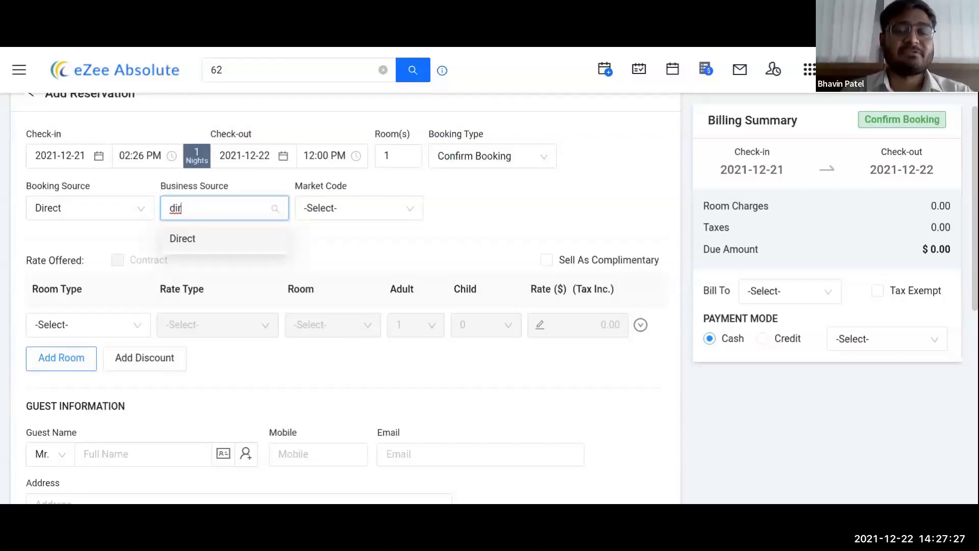
{"action": "left_click", "coordinate": [223, 238]}
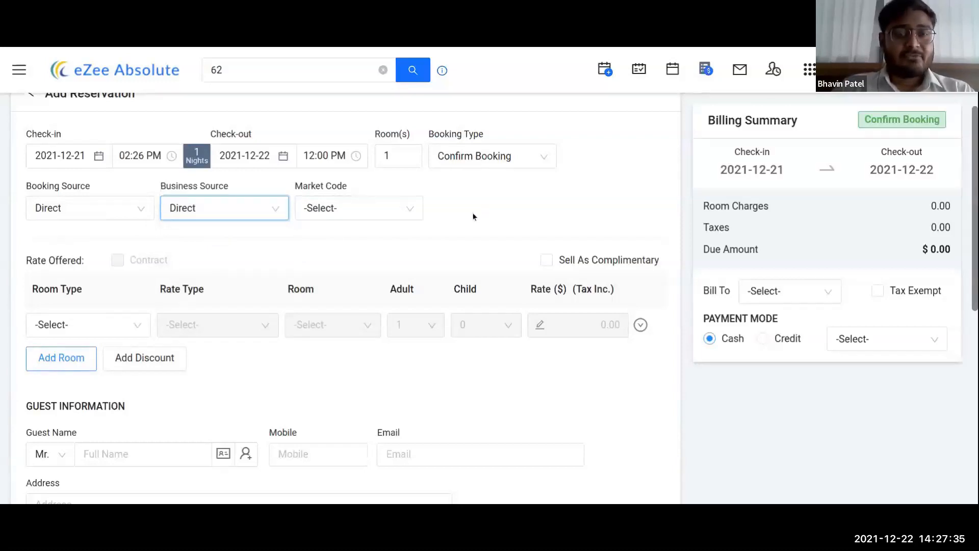
{"action": "left_click", "coordinate": [77, 214]}
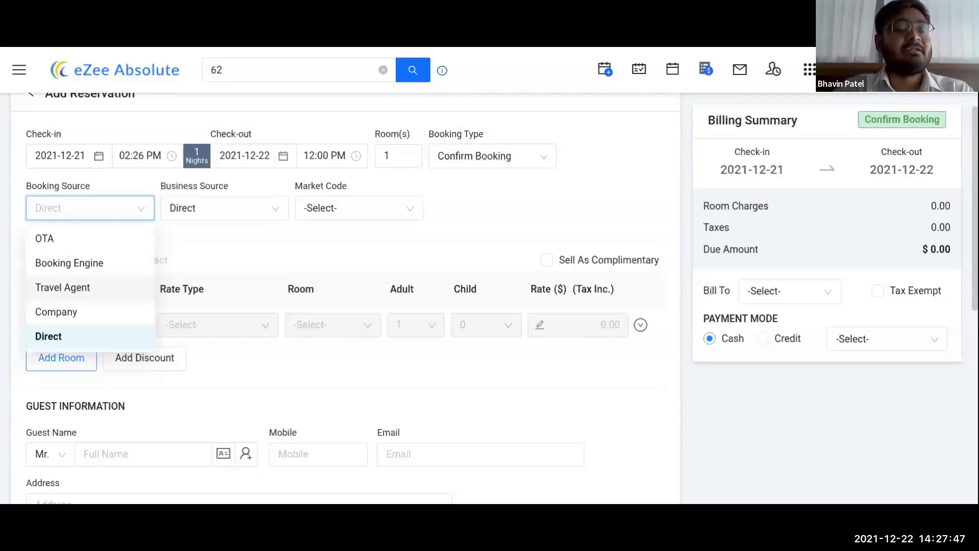
Step: Make the booking source Travel Agent Booking.com with its 100.00 fixed commission
{"action": "left_click", "coordinate": [88, 289]}
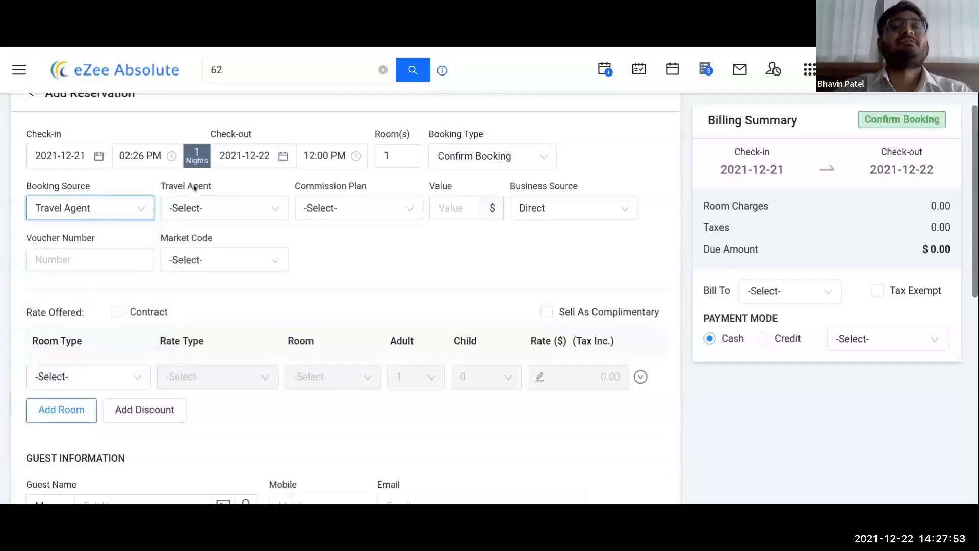
{"action": "left_click", "coordinate": [227, 213]}
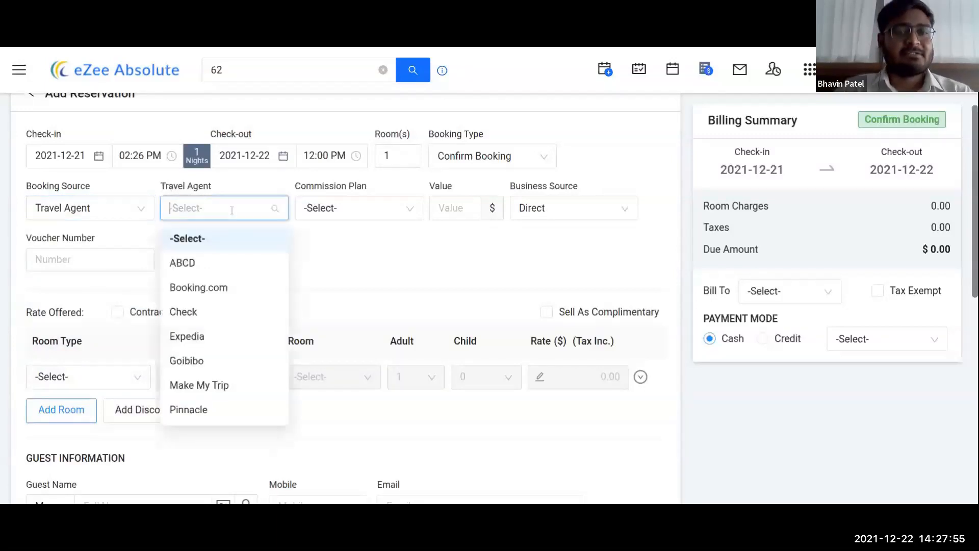
{"action": "left_click", "coordinate": [214, 289]}
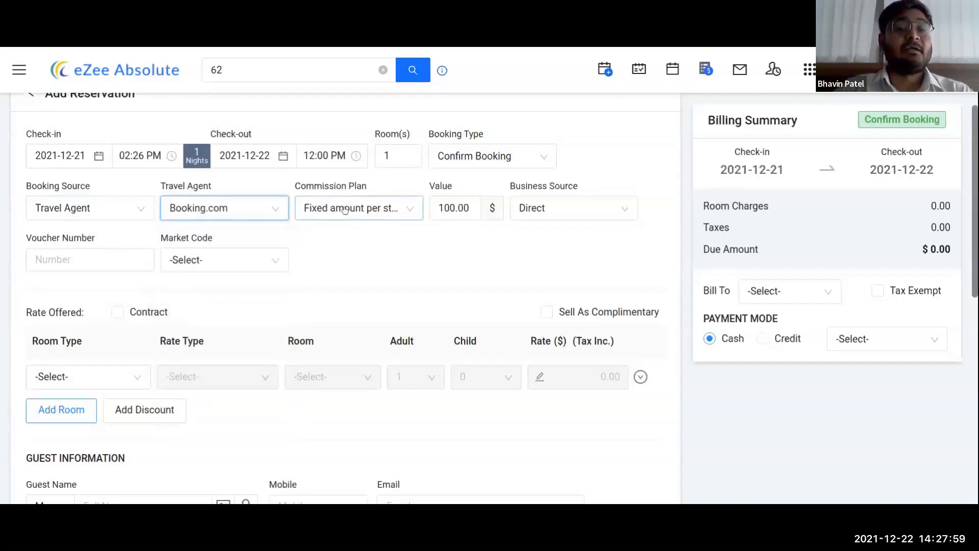
{"action": "left_click", "coordinate": [466, 208]}
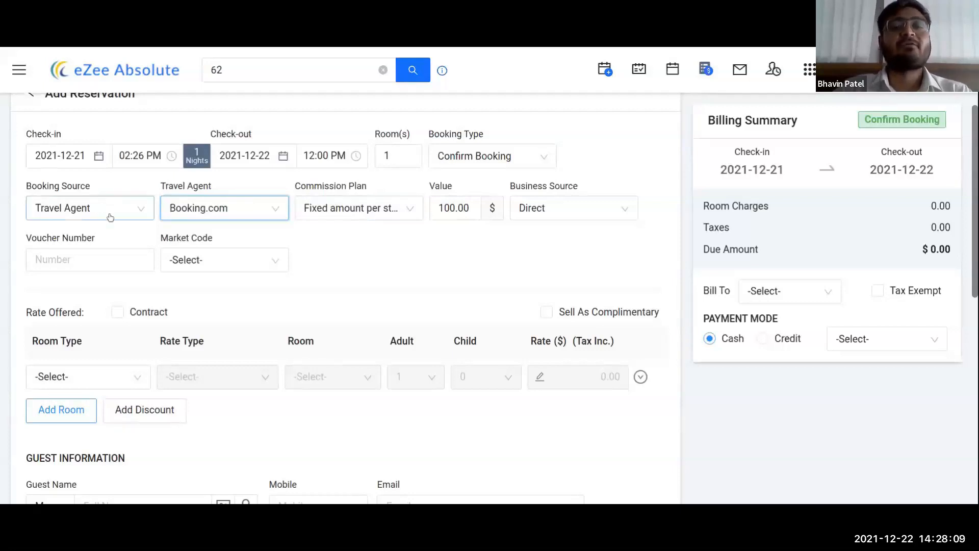
Step: Enter the voucher number and set the business source to Booking.com
{"action": "left_click", "coordinate": [57, 255]}
{"action": "type", "text": "898553"}
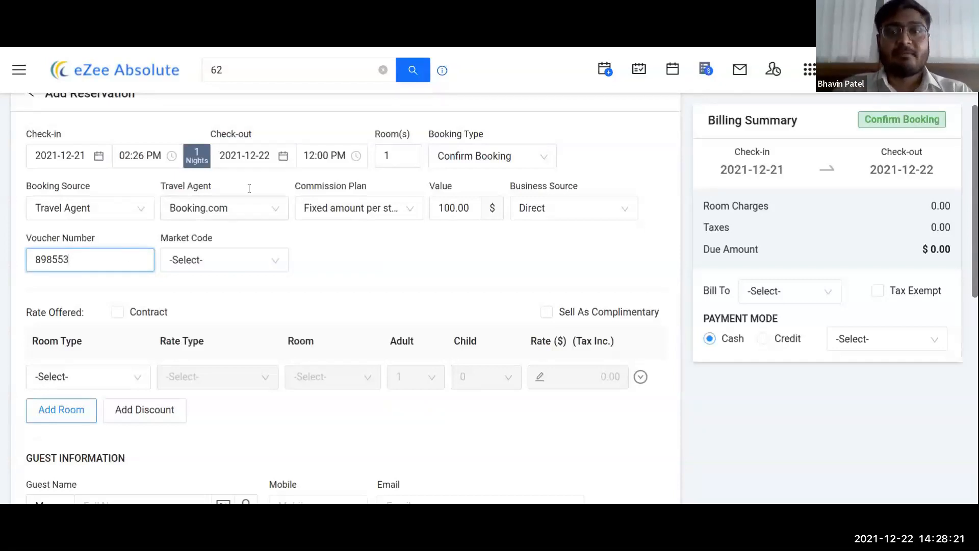
{"action": "left_click", "coordinate": [573, 205]}
{"action": "type", "text": "booki"}
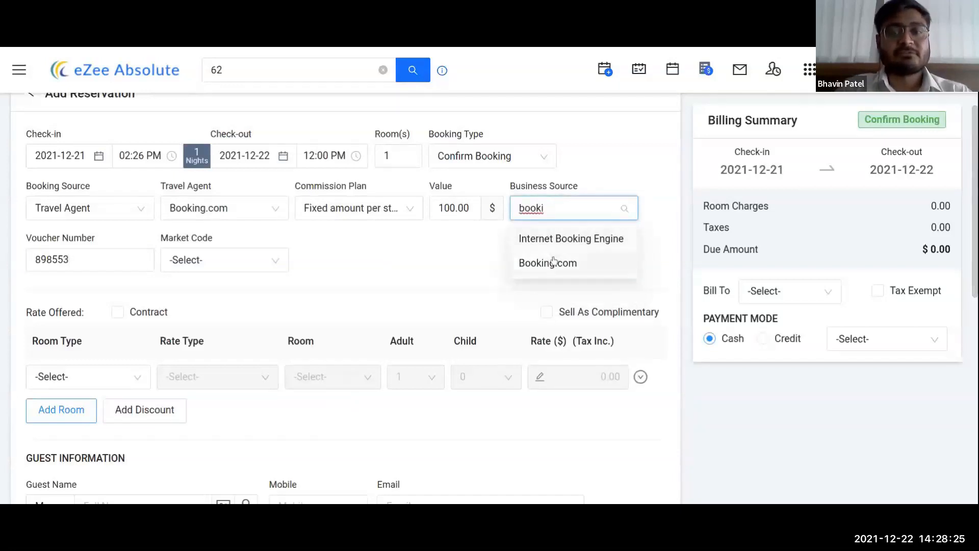
{"action": "left_click", "coordinate": [553, 263]}
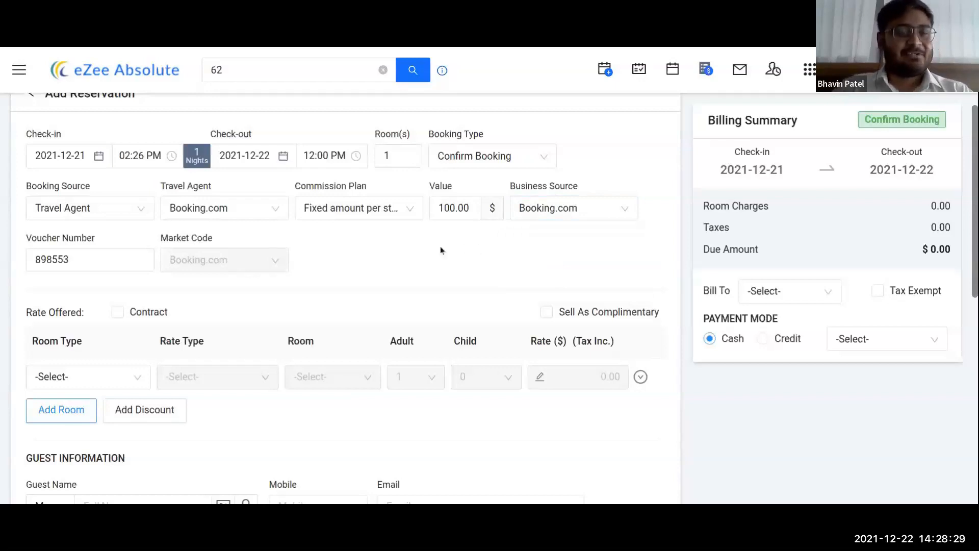
{"action": "left_click", "coordinate": [151, 217]}
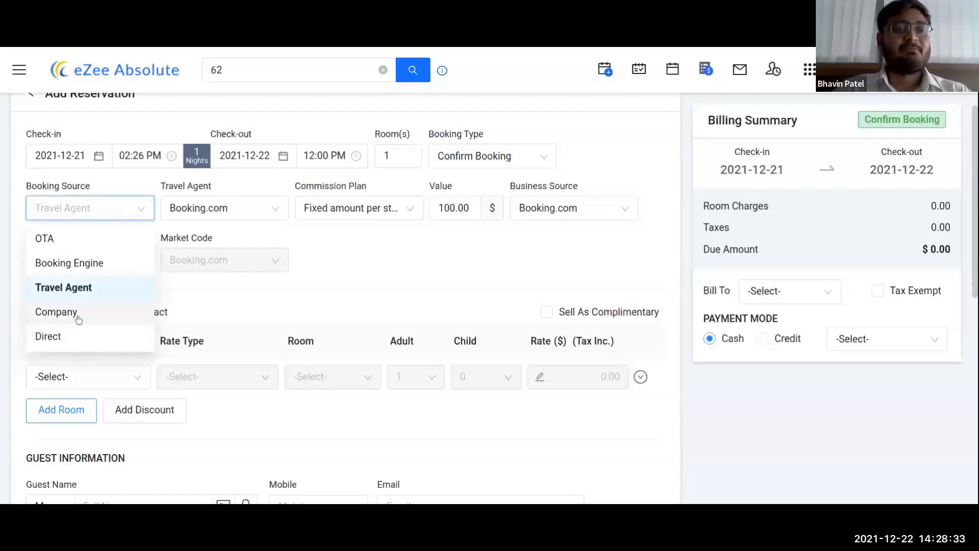
Step: After checking Company, return booking and business sources to Direct and select the room count
{"action": "left_click", "coordinate": [56, 311]}
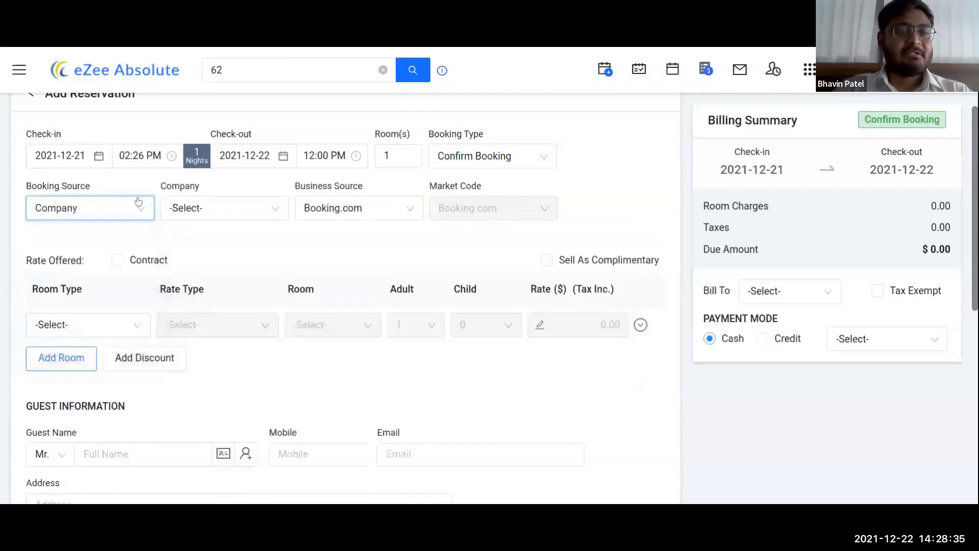
{"action": "left_click", "coordinate": [256, 211]}
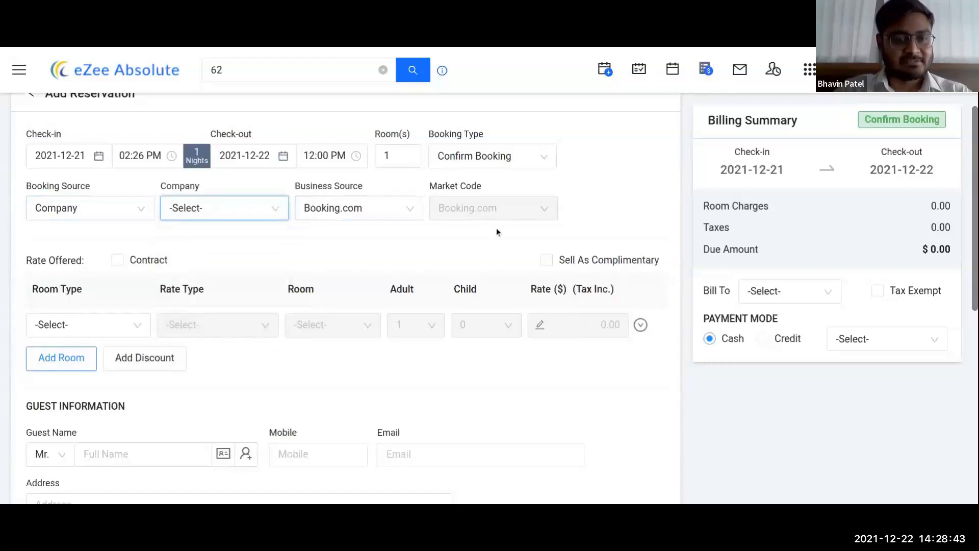
{"action": "left_click", "coordinate": [125, 212]}
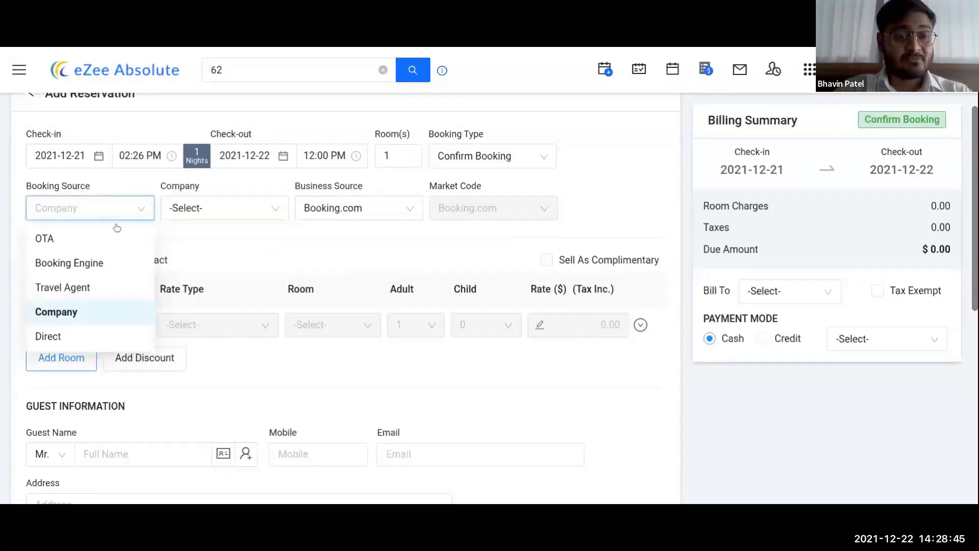
{"action": "left_click", "coordinate": [76, 336]}
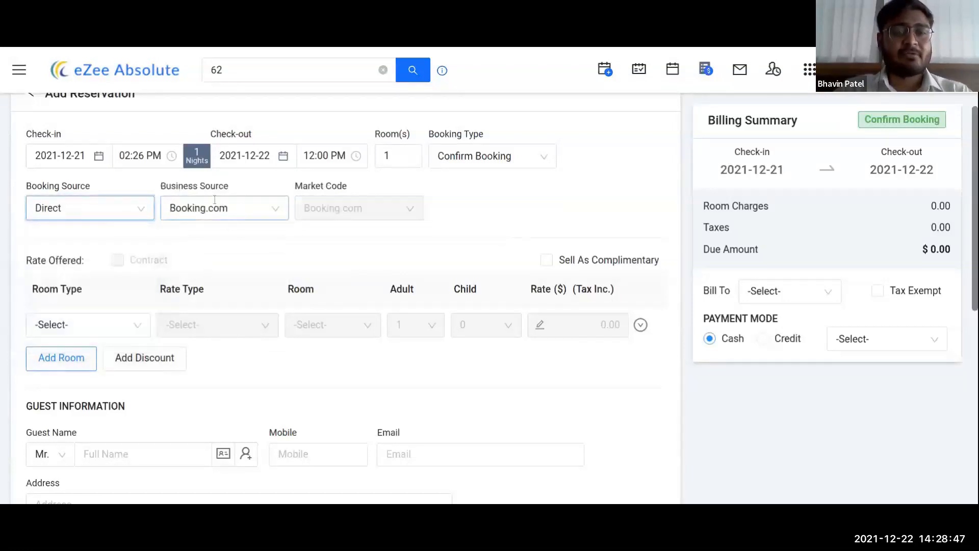
{"action": "left_click", "coordinate": [239, 212]}
{"action": "type", "text": "dir"}
{"action": "left_click", "coordinate": [226, 239]}
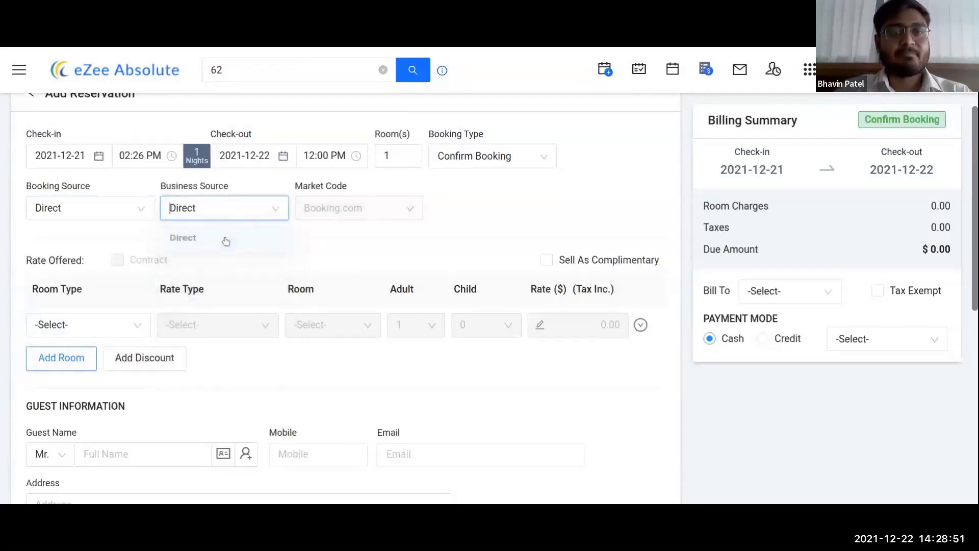
{"action": "left_click", "coordinate": [402, 153]}
{"action": "left_click_drag", "start_coordinate": [386, 155], "coordinate": [375, 154]}
Step: Set 2 rooms and move check-in to 6 January 2022
{"action": "type", "text": "2"}
{"action": "left_click", "coordinate": [61, 155]}
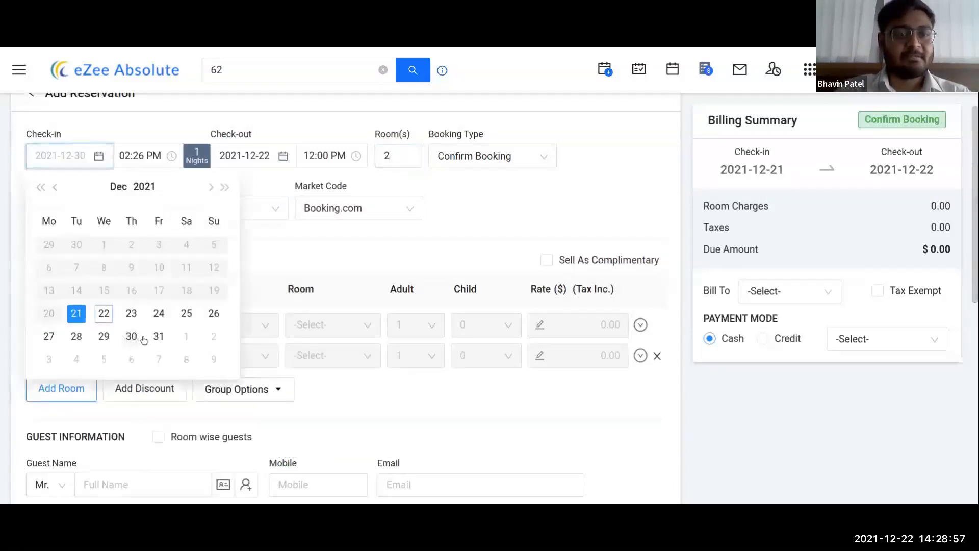
{"action": "left_click", "coordinate": [210, 187]}
{"action": "left_click", "coordinate": [131, 268]}
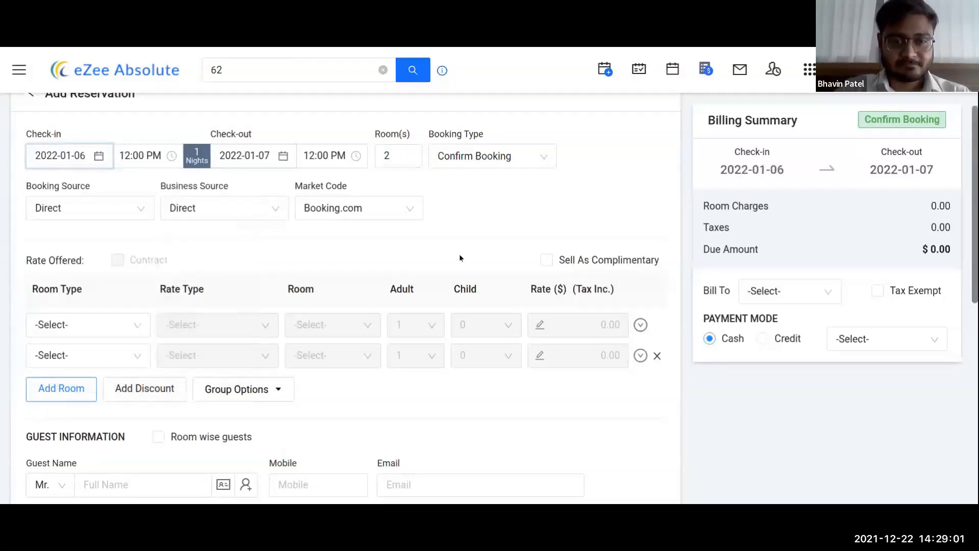
Step: Make the first room Deluxe room 101 on the Bed & Breakfast Rate
{"action": "left_click", "coordinate": [88, 330]}
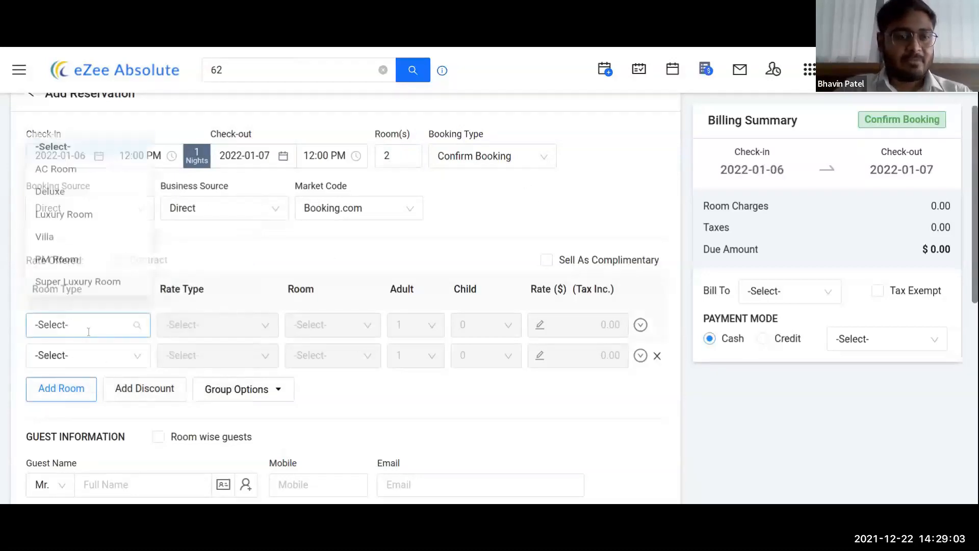
{"action": "left_click", "coordinate": [91, 196]}
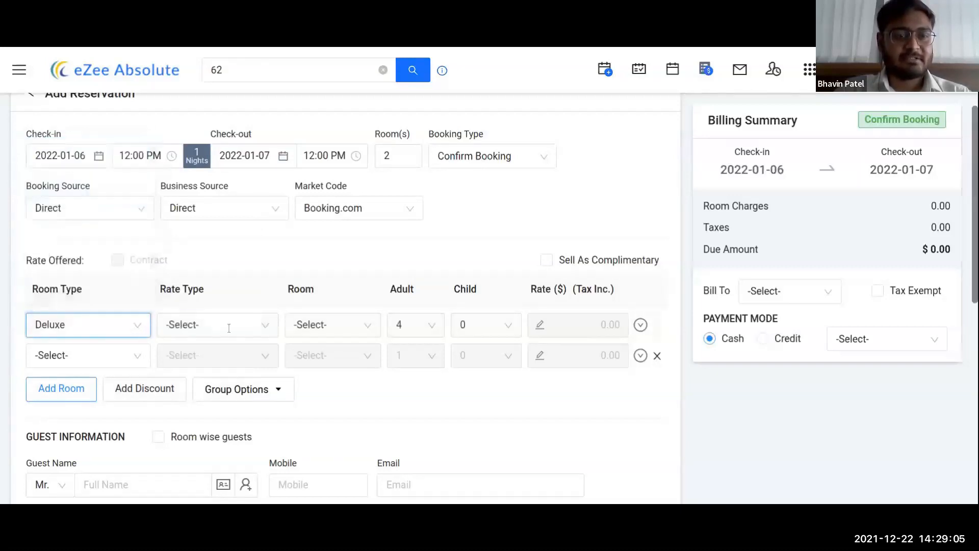
{"action": "left_click", "coordinate": [229, 328]}
{"action": "left_click", "coordinate": [206, 380]}
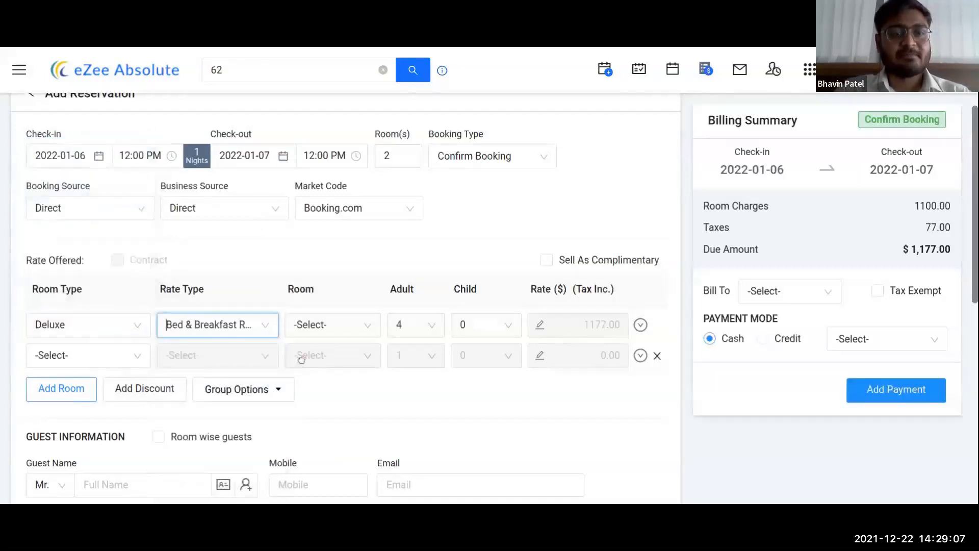
{"action": "left_click", "coordinate": [330, 326]}
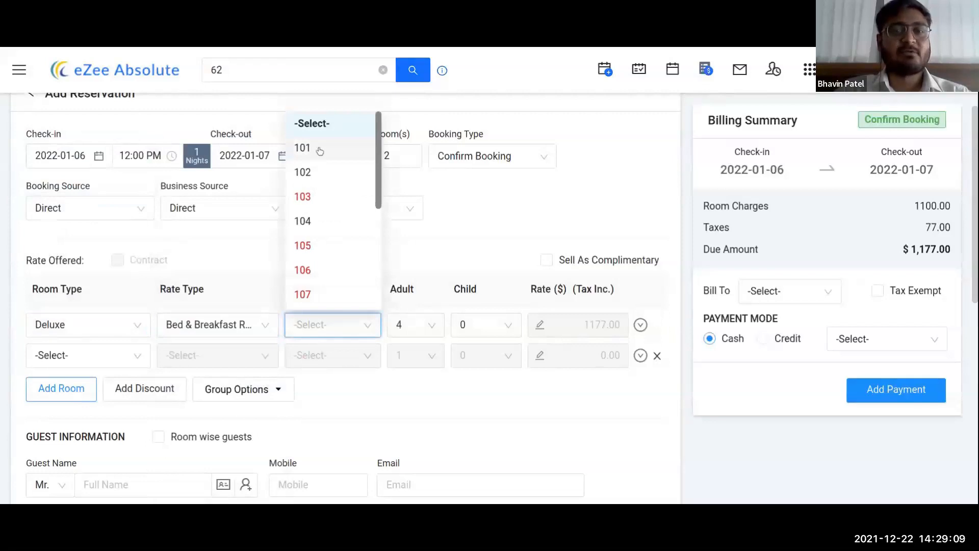
{"action": "left_click", "coordinate": [320, 149]}
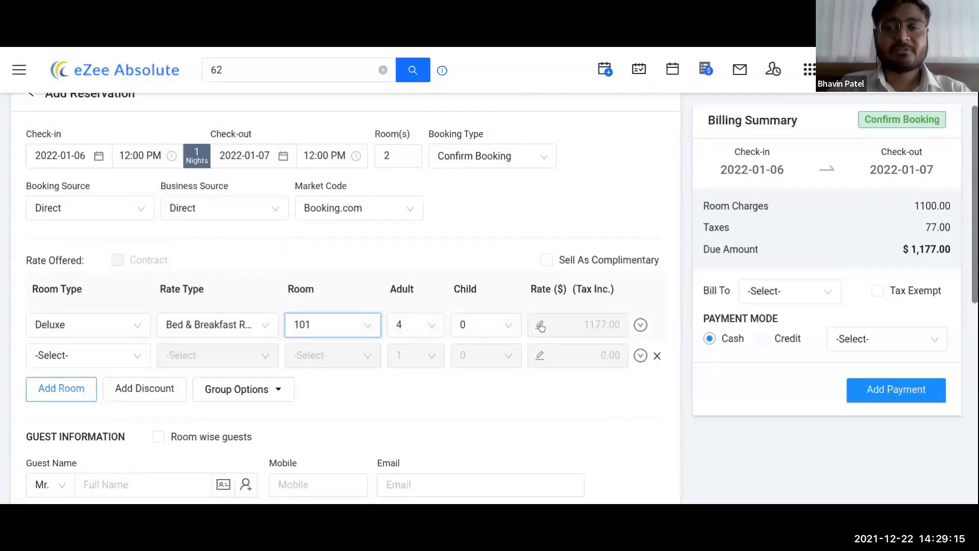
Step: Set the first room's rate to 1500 and mark it tax-inclusive, bringing the due to $1,500.00
{"action": "left_click", "coordinate": [539, 326]}
{"action": "left_click", "coordinate": [580, 325]}
{"action": "type", "text": "1500"}
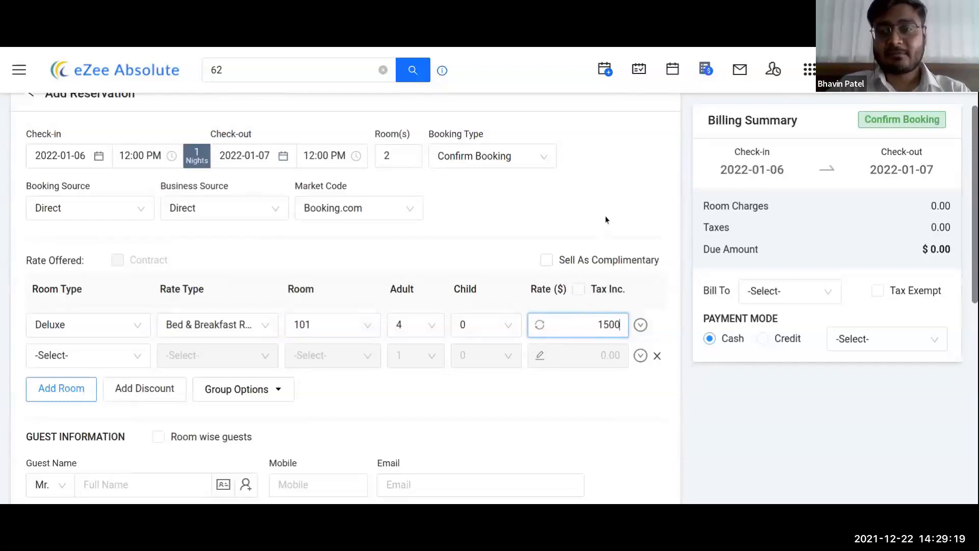
{"action": "left_click", "coordinate": [594, 293]}
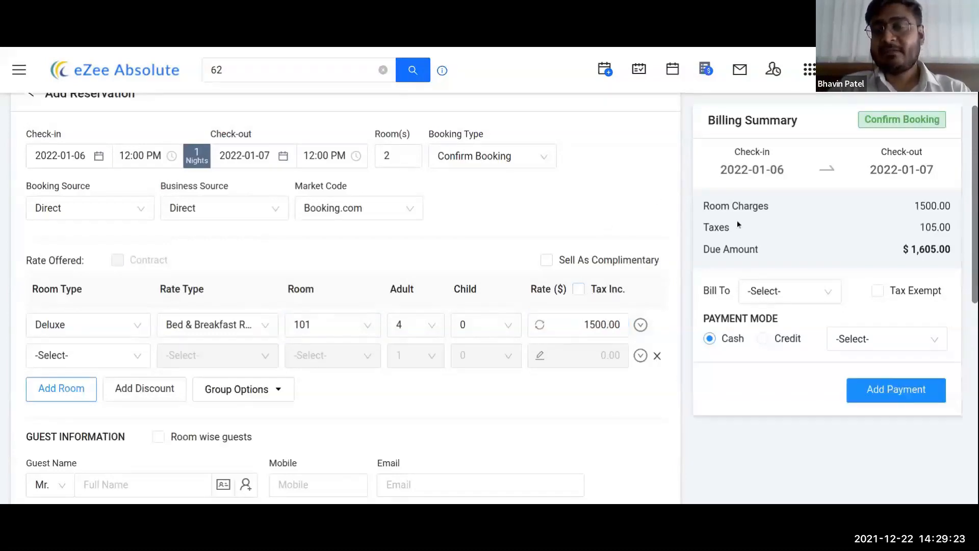
{"action": "left_click_drag", "start_coordinate": [917, 206], "coordinate": [949, 204]}
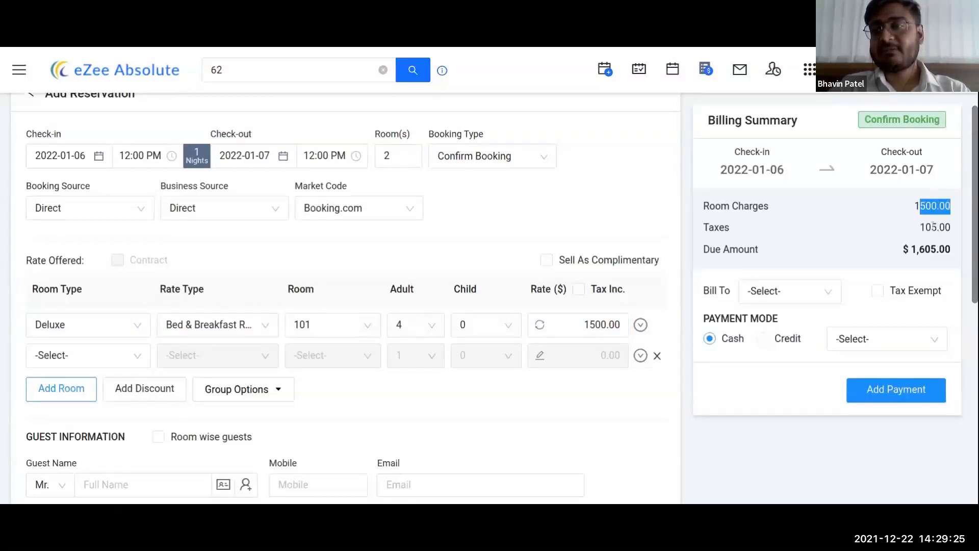
{"action": "left_click", "coordinate": [595, 293]}
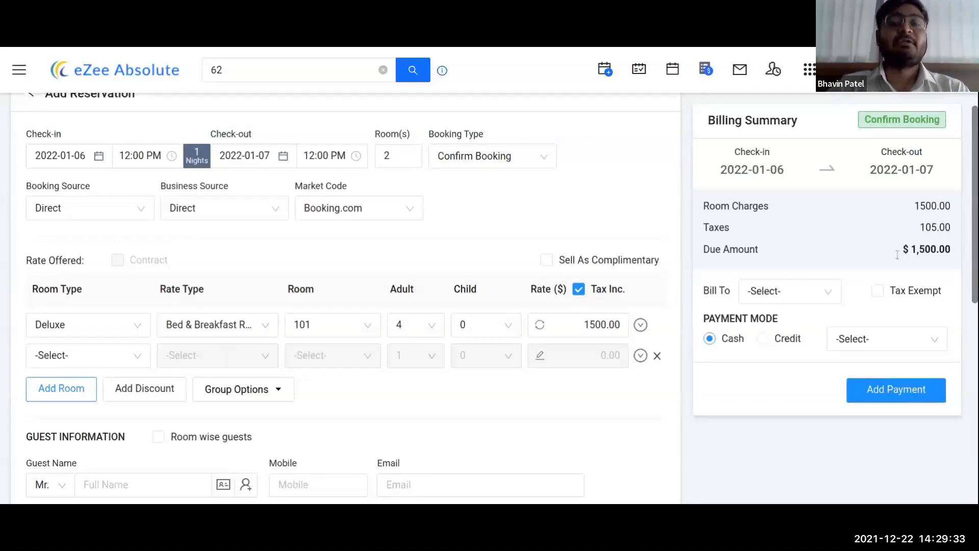
{"action": "left_click", "coordinate": [640, 325]}
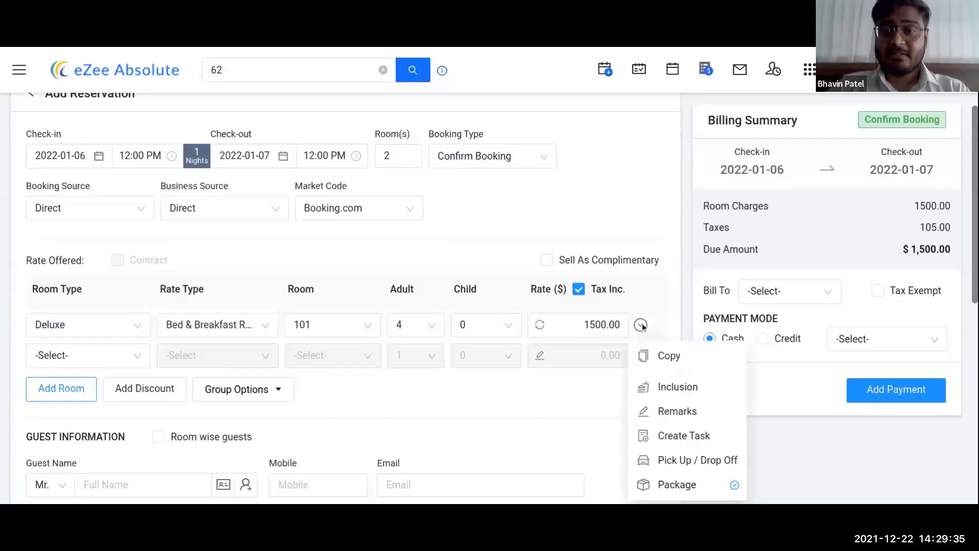
Step: Copy the first room row and assign the copy room 102, making the due $3,000.00
{"action": "left_click", "coordinate": [667, 357]}
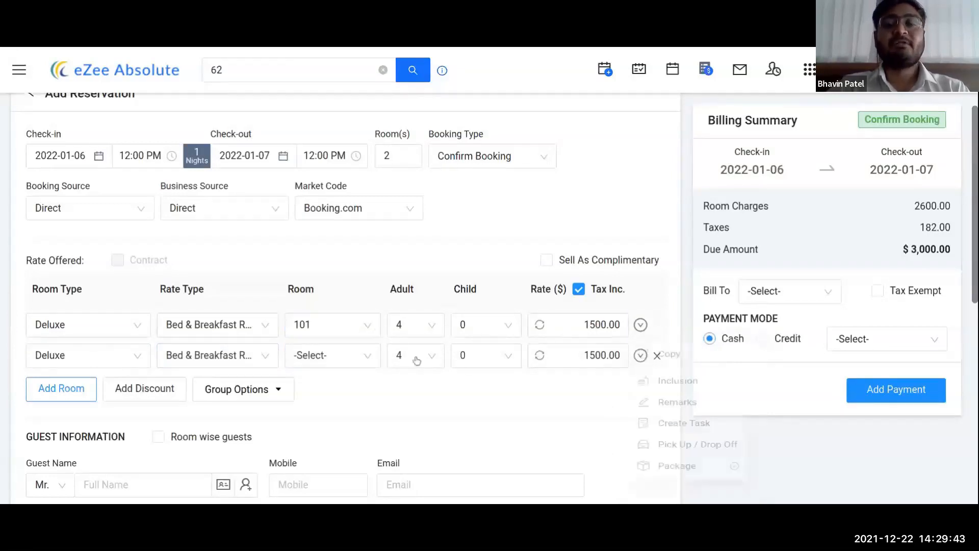
{"action": "left_click", "coordinate": [327, 360]}
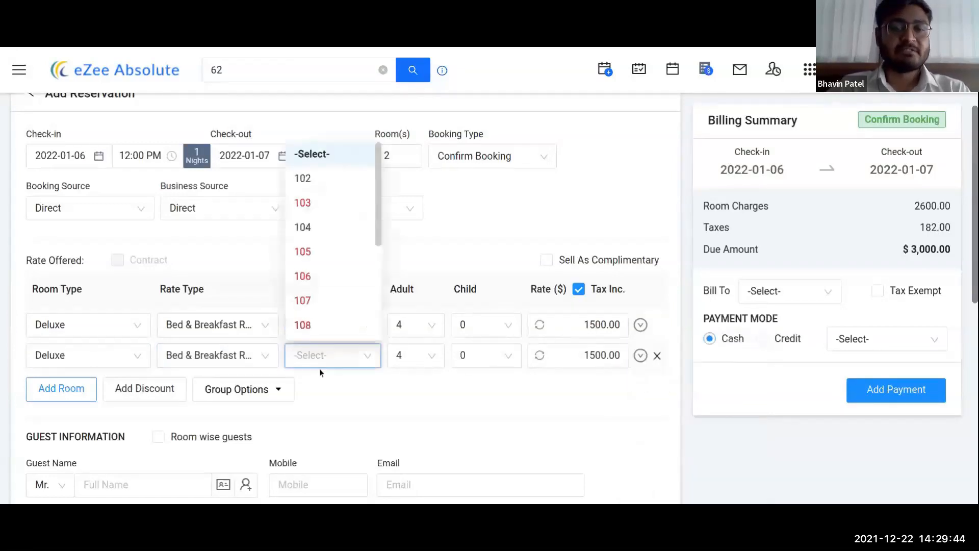
{"action": "left_click", "coordinate": [309, 182]}
{"action": "left_click", "coordinate": [641, 326]}
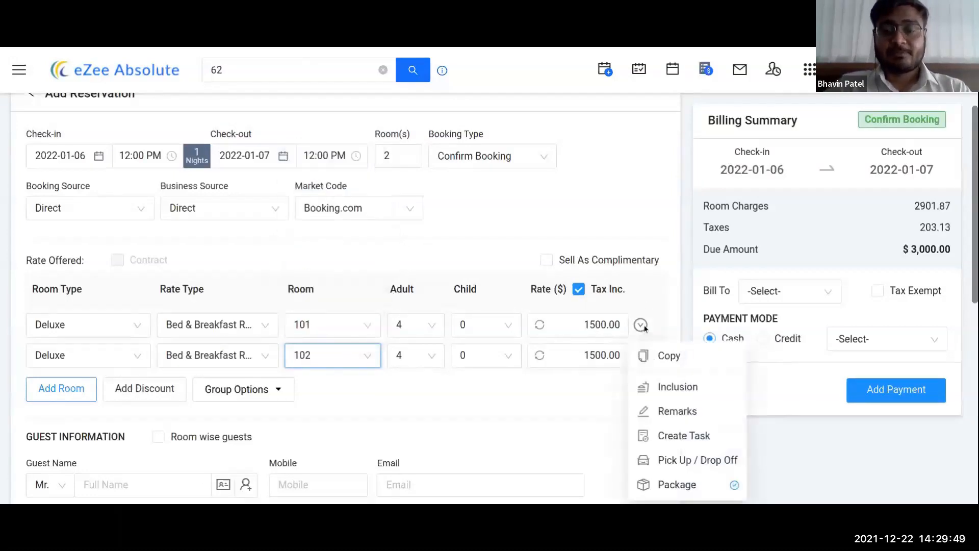
Step: Add a Breakfast inclusion to room 101 at a tax-inclusive rate of 9
{"action": "left_click", "coordinate": [678, 387]}
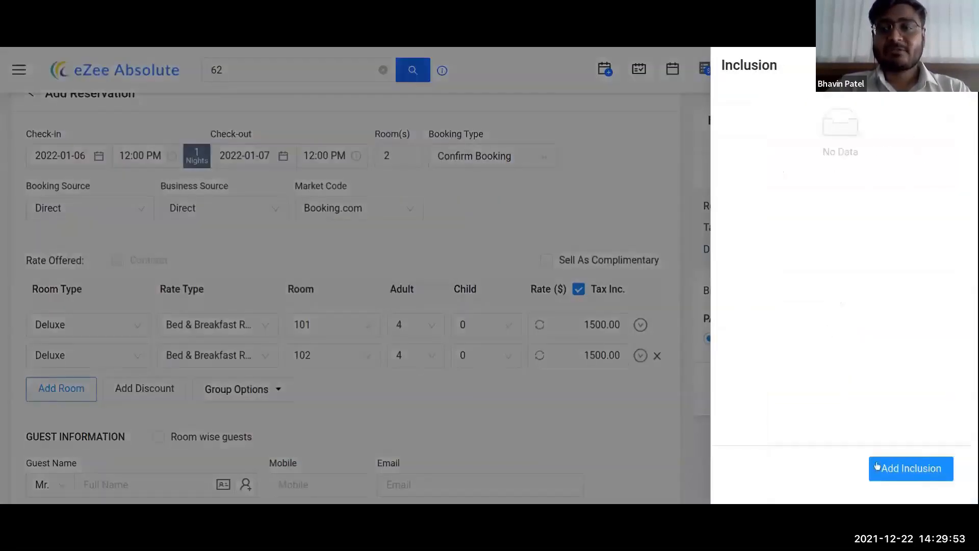
{"action": "left_click", "coordinate": [906, 468]}
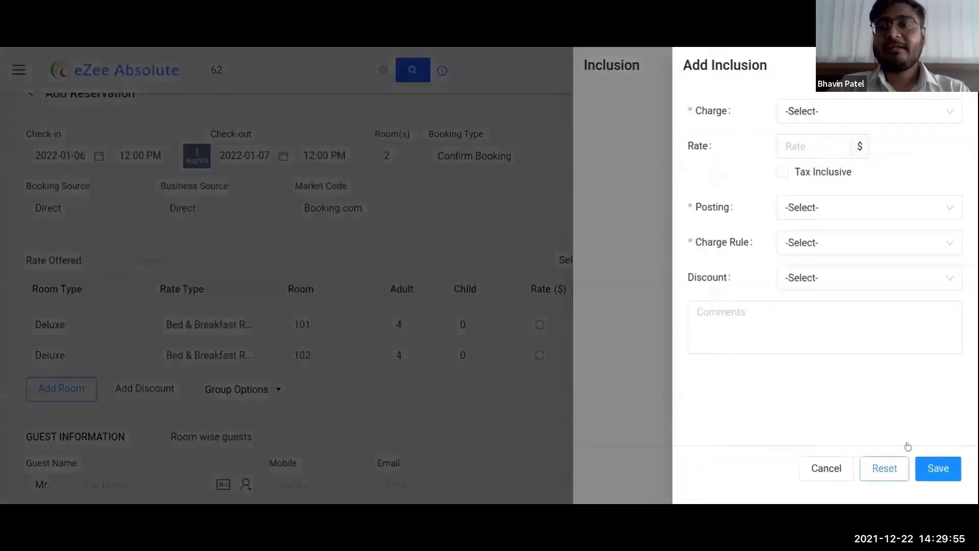
{"action": "left_click", "coordinate": [863, 116]}
{"action": "left_click", "coordinate": [822, 164]}
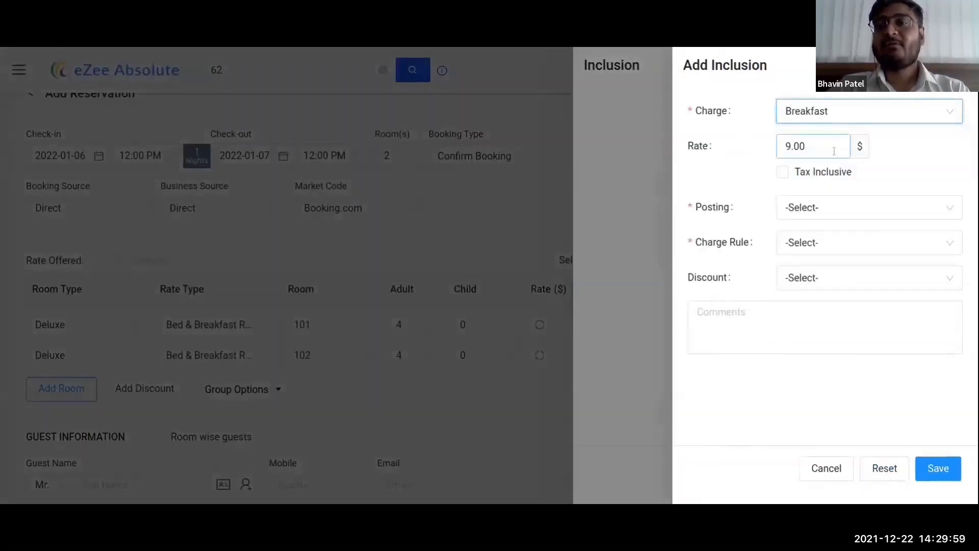
{"action": "left_click", "coordinate": [823, 173]}
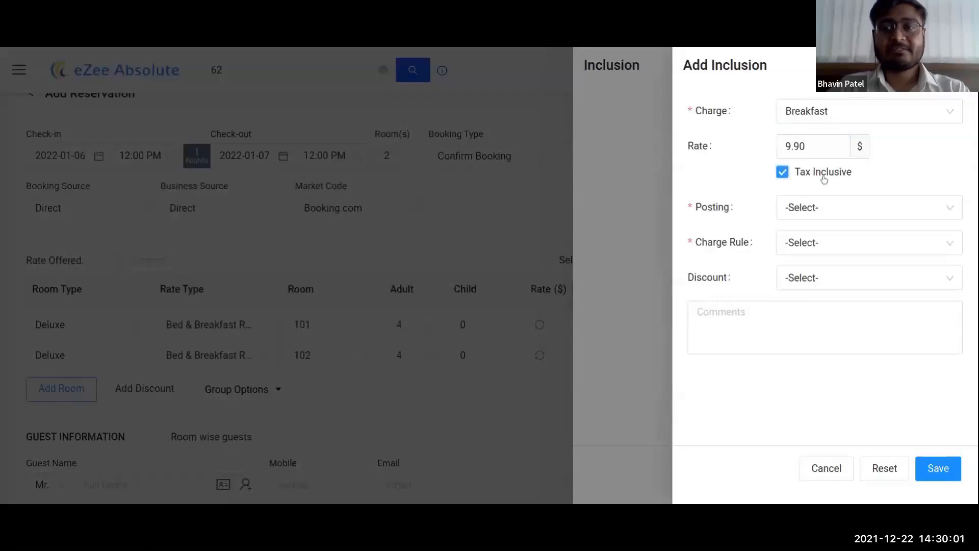
{"action": "double_click", "coordinate": [827, 150]}
{"action": "type", "text": "9"}
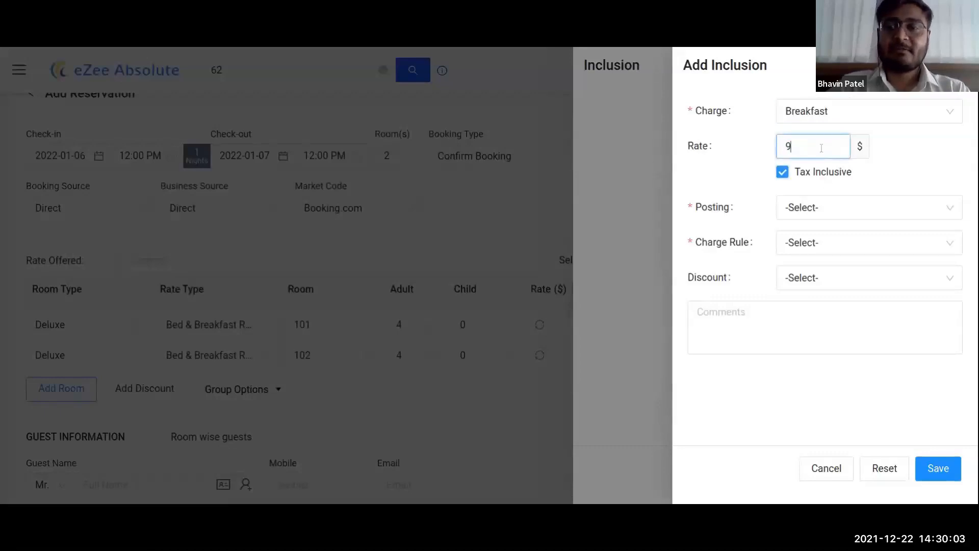
{"action": "left_click", "coordinate": [929, 156]}
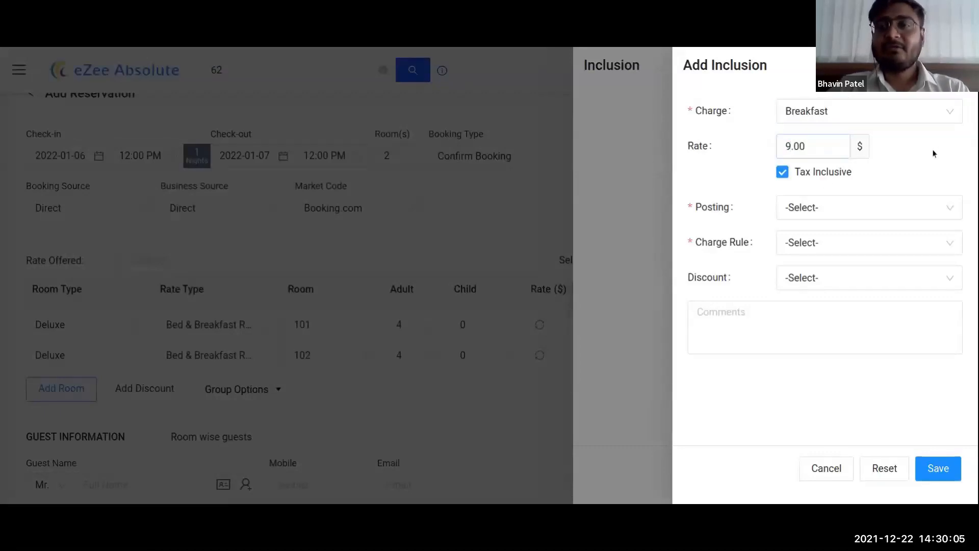
Step: Post the breakfast only on check out, charge it per adult, and save the inclusion
{"action": "left_click", "coordinate": [870, 208]}
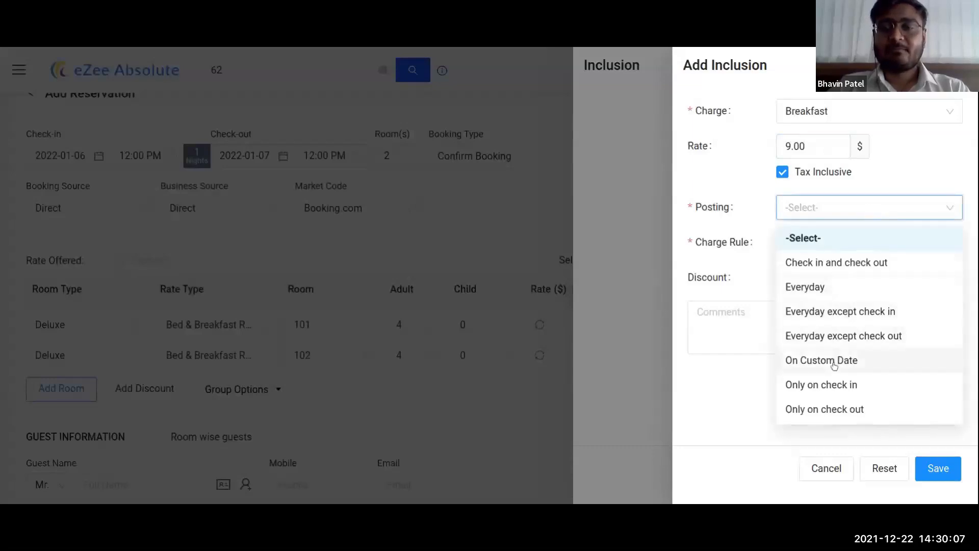
{"action": "left_click", "coordinate": [826, 409]}
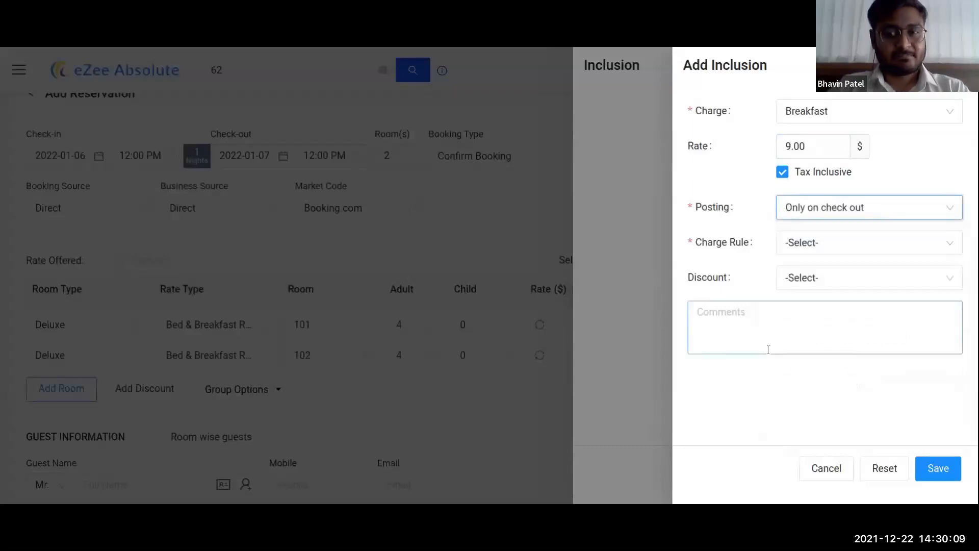
{"action": "left_click", "coordinate": [859, 242]}
{"action": "left_click", "coordinate": [813, 297]}
{"action": "left_click", "coordinate": [804, 276]}
{"action": "left_click", "coordinate": [820, 436]}
{"action": "left_click", "coordinate": [938, 468]}
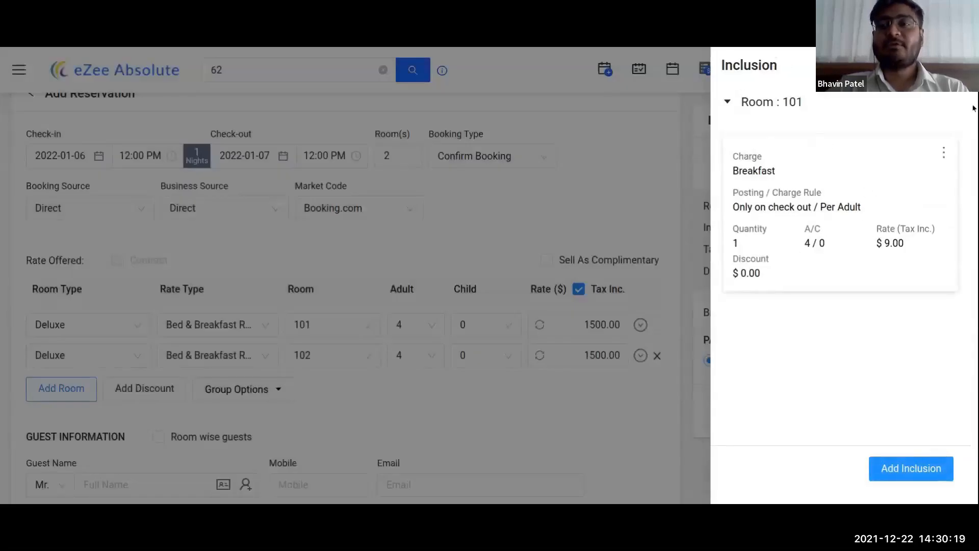
{"action": "left_click", "coordinate": [958, 65]}
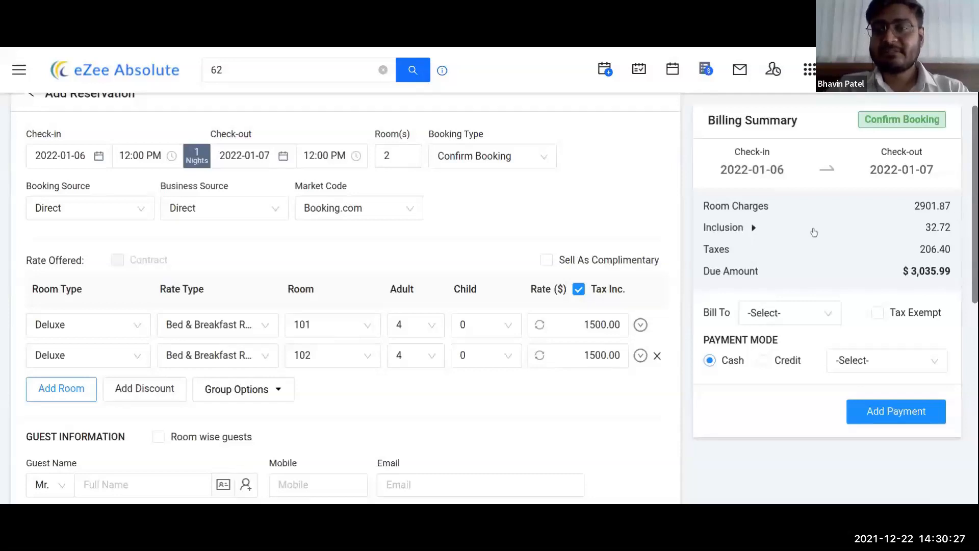
Step: Expand the billing summary's inclusion line to show 1 x Breakfast at 32.72
{"action": "left_click", "coordinate": [752, 228]}
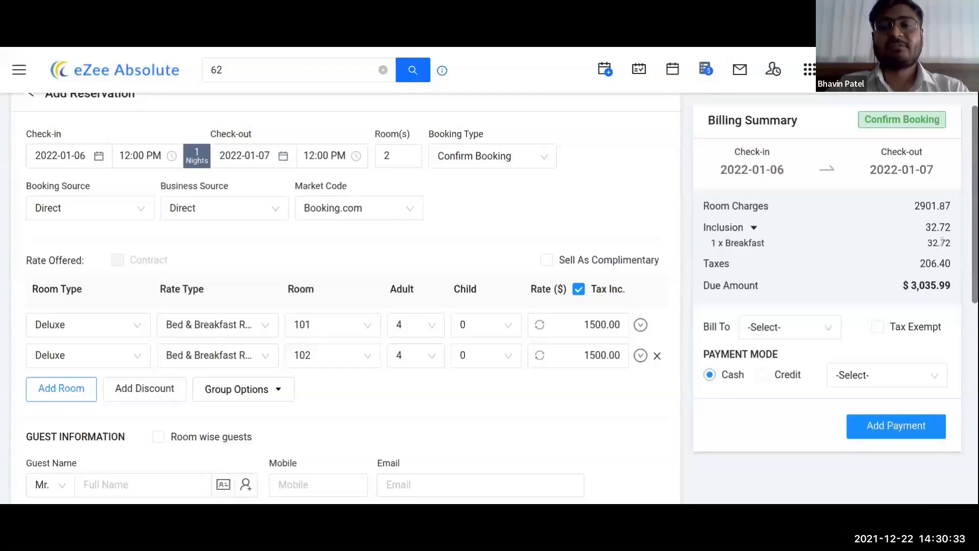
{"action": "left_click", "coordinate": [640, 324]}
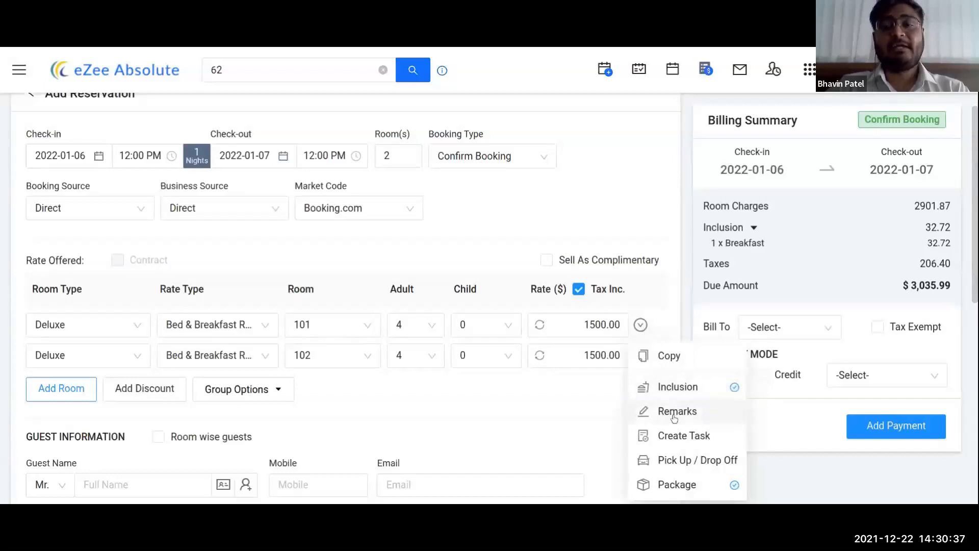
Step: Add a group-wide Check In remark to room 101: 'This guest has requested a welcome drink as well.'
{"action": "left_click", "coordinate": [678, 411]}
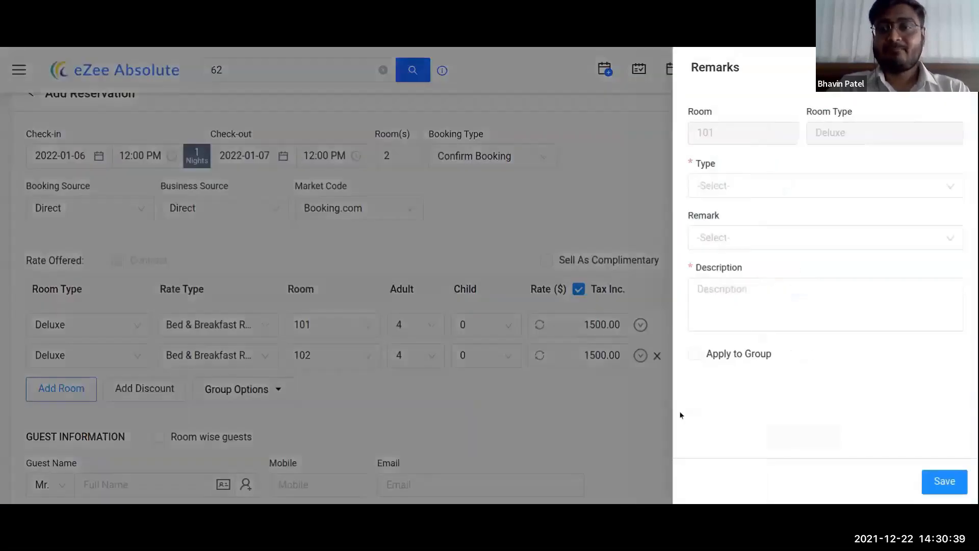
{"action": "left_click", "coordinate": [816, 186]}
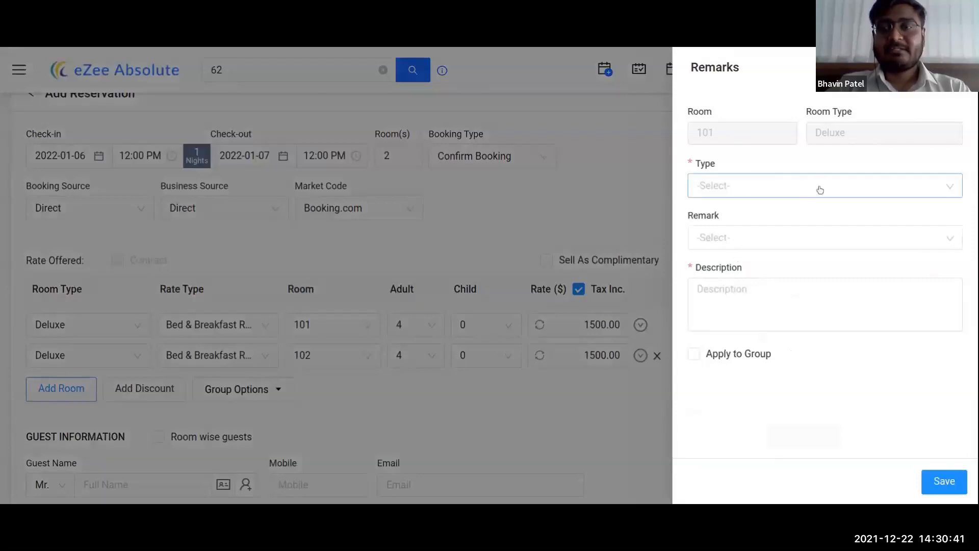
{"action": "left_click", "coordinate": [735, 218]}
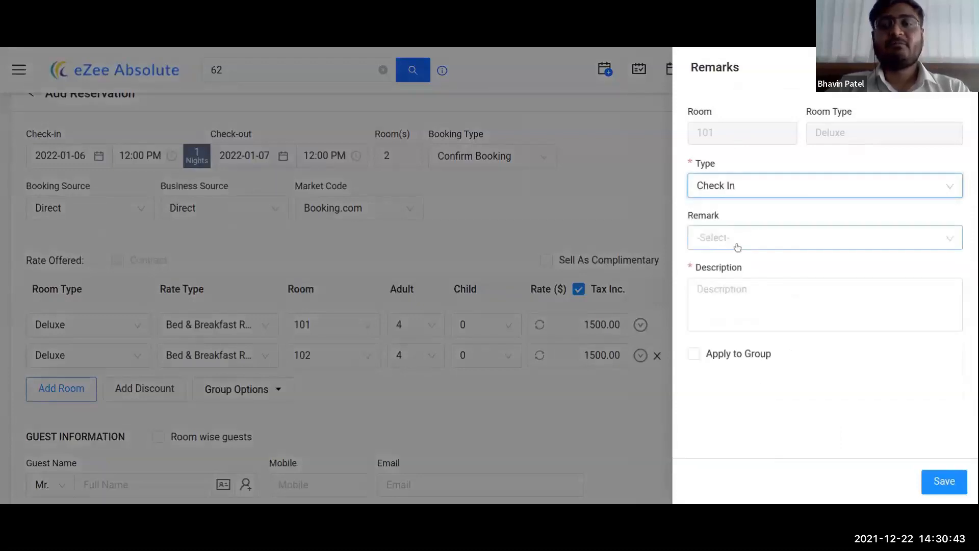
{"action": "left_click", "coordinate": [752, 239]}
{"action": "left_click", "coordinate": [792, 421]}
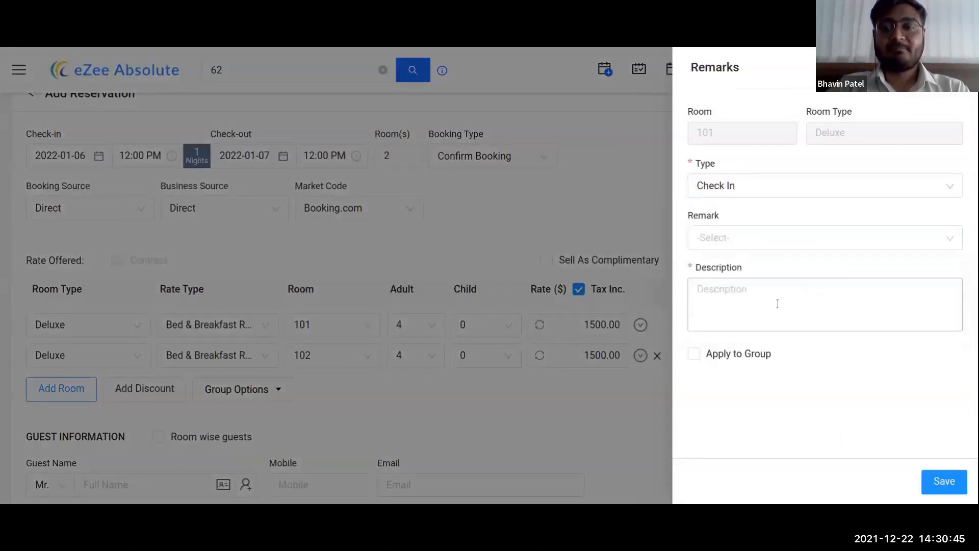
{"action": "type", "text": "This guest has requested a welcome"}
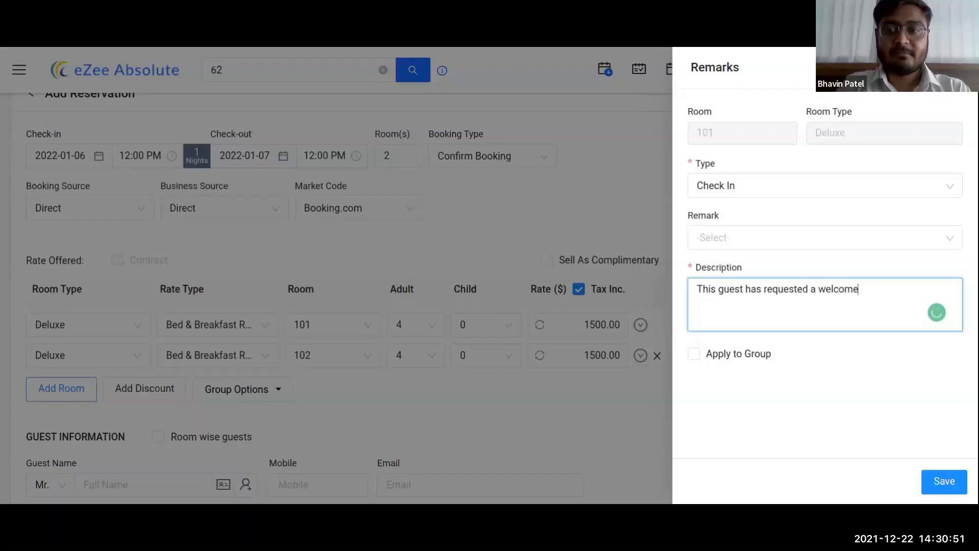
{"action": "type", "text": " drink a"}
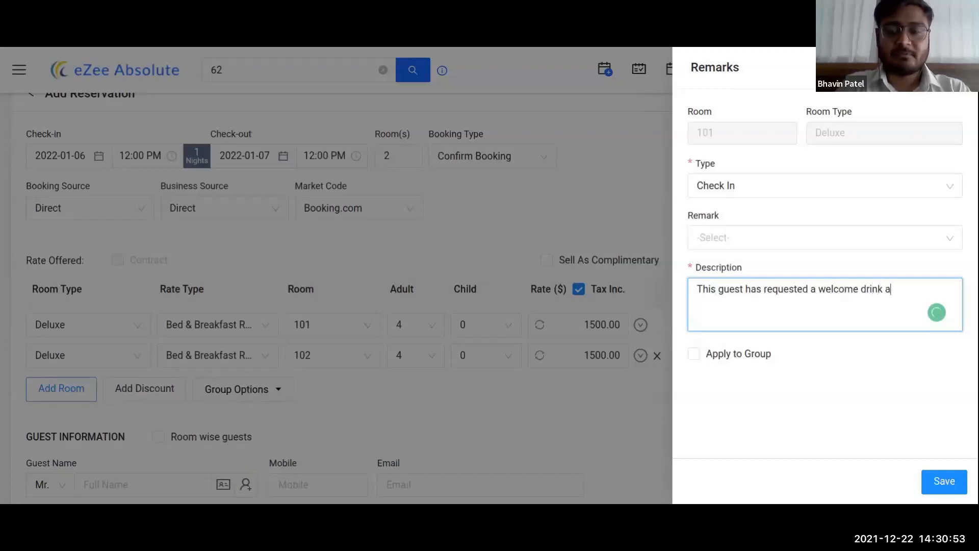
{"action": "type", "text": "s well."}
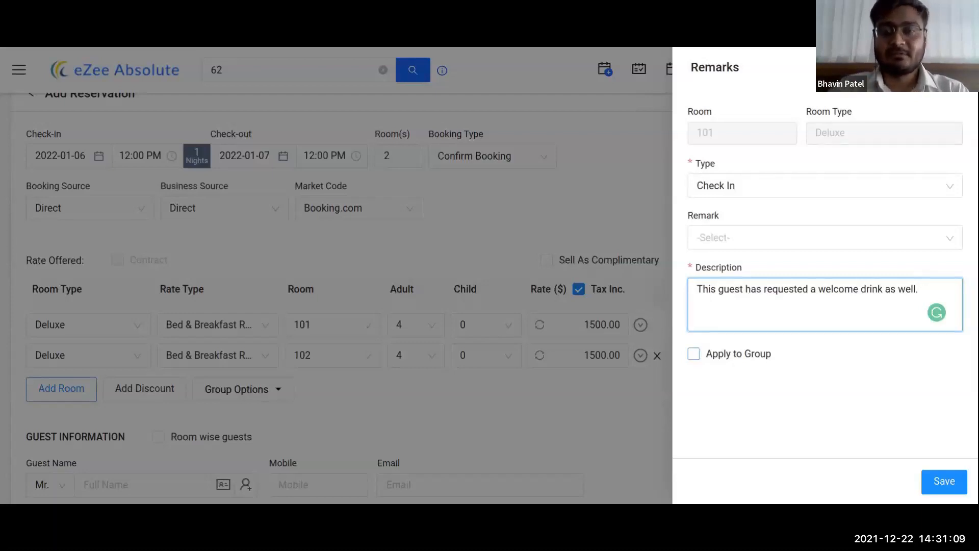
{"action": "left_click", "coordinate": [712, 358]}
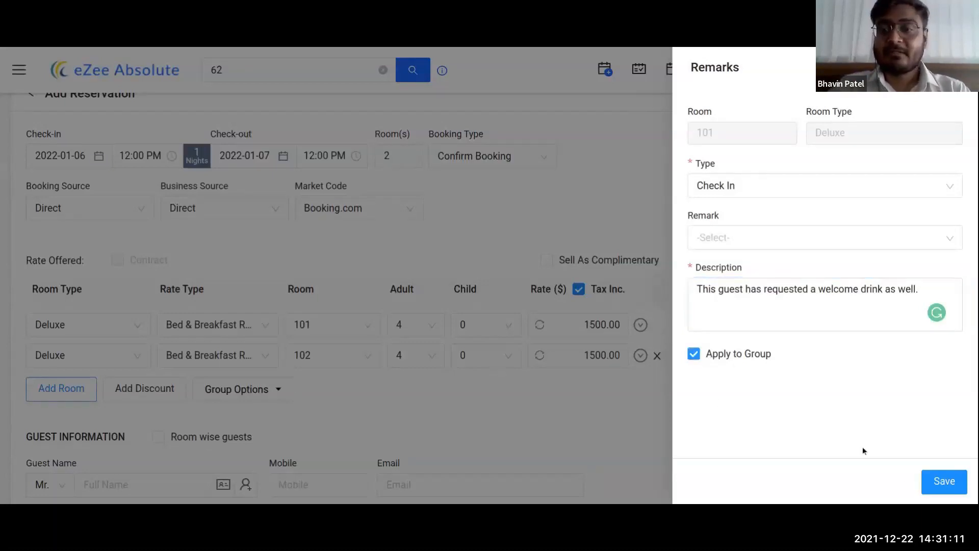
{"action": "left_click", "coordinate": [941, 482]}
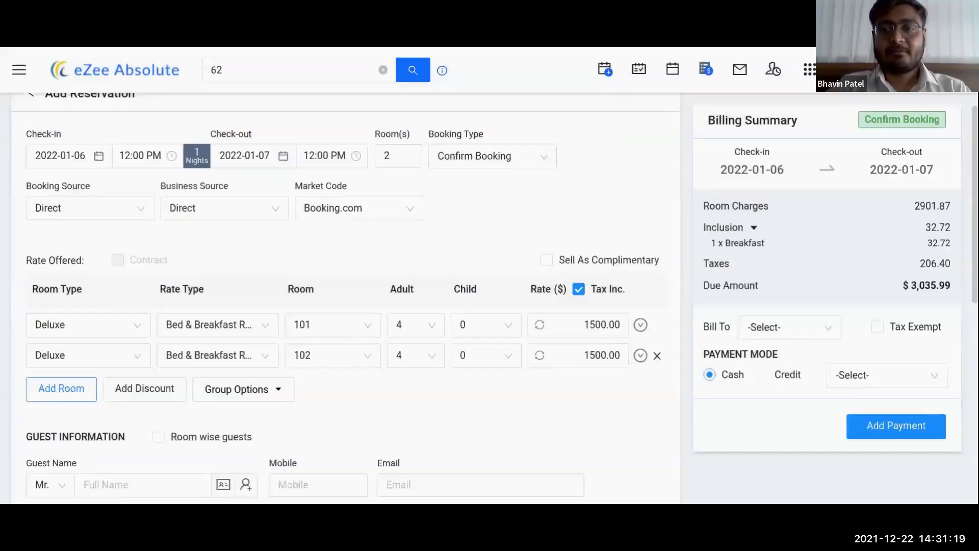
Step: Start a group task for room 101, then discard it without saving
{"action": "left_click", "coordinate": [639, 325]}
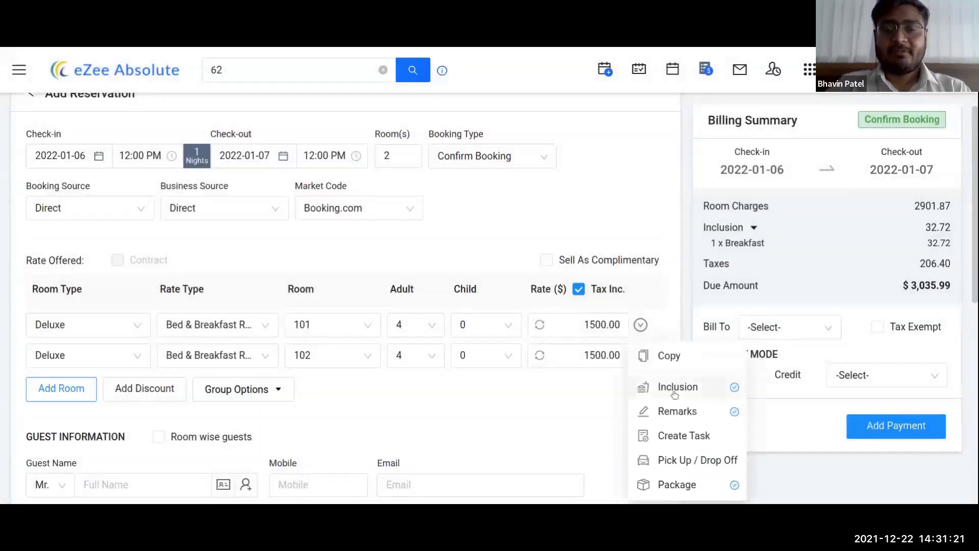
{"action": "left_click", "coordinate": [687, 440]}
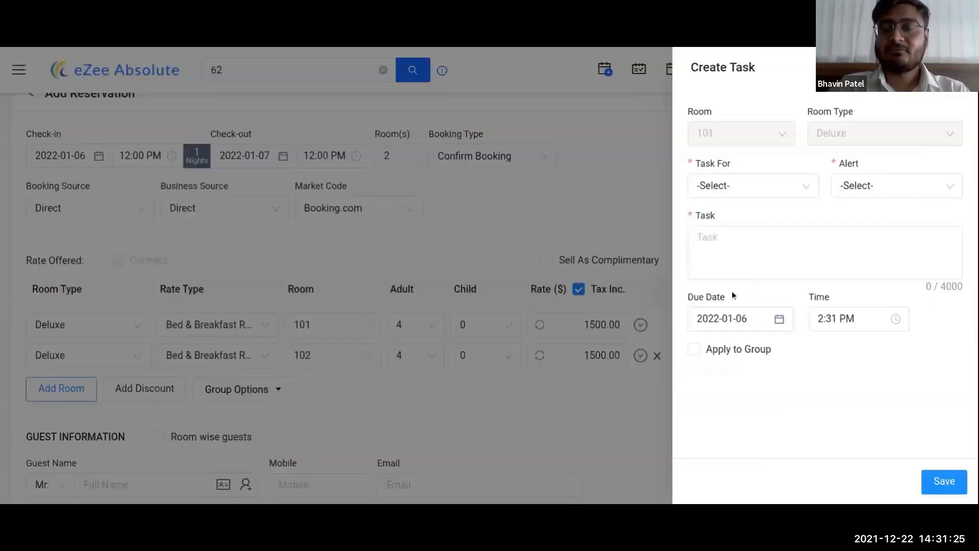
{"action": "left_click", "coordinate": [710, 353]}
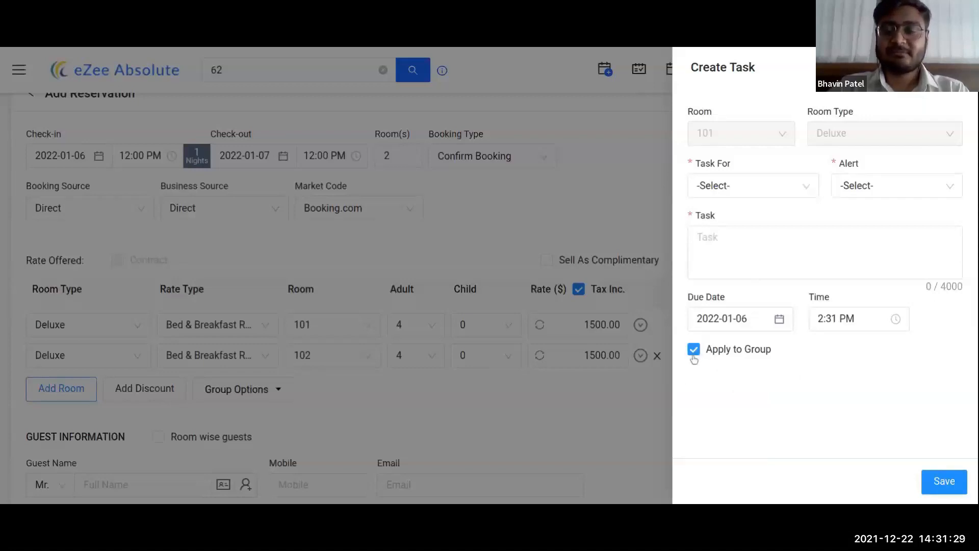
{"action": "key", "text": "Escape"}
Step: Show the Group Options choices, Inclusion and Package, below the room rows
{"action": "left_click", "coordinate": [640, 325]}
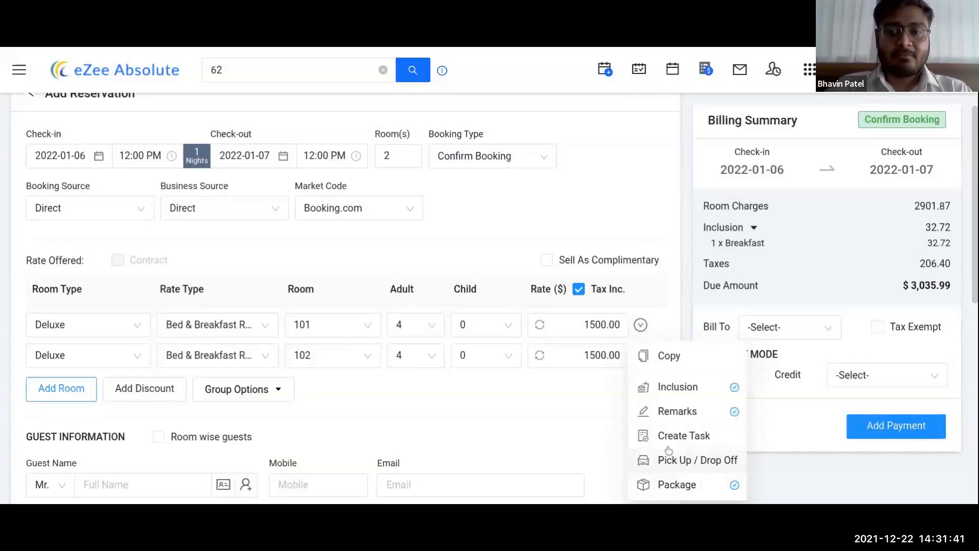
{"action": "left_click", "coordinate": [505, 384]}
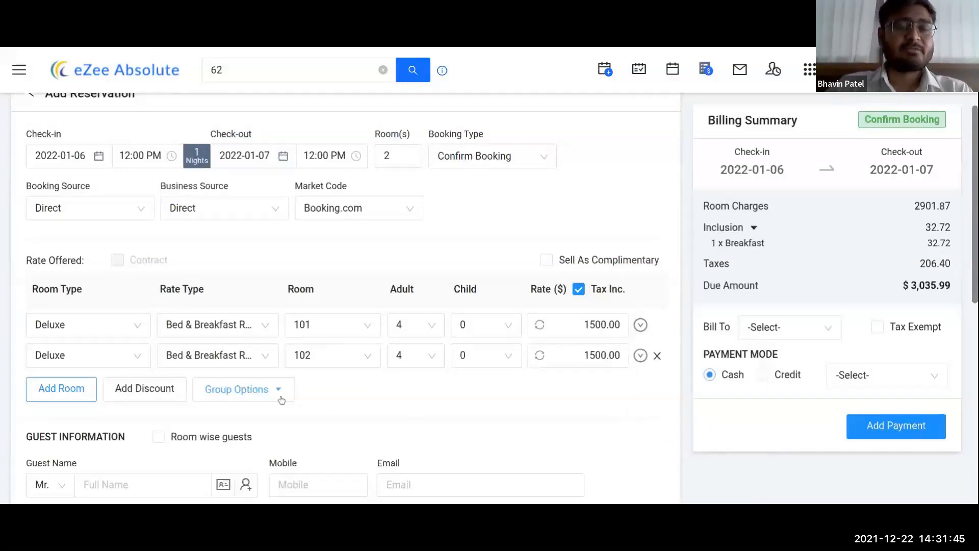
{"action": "left_click", "coordinate": [281, 398]}
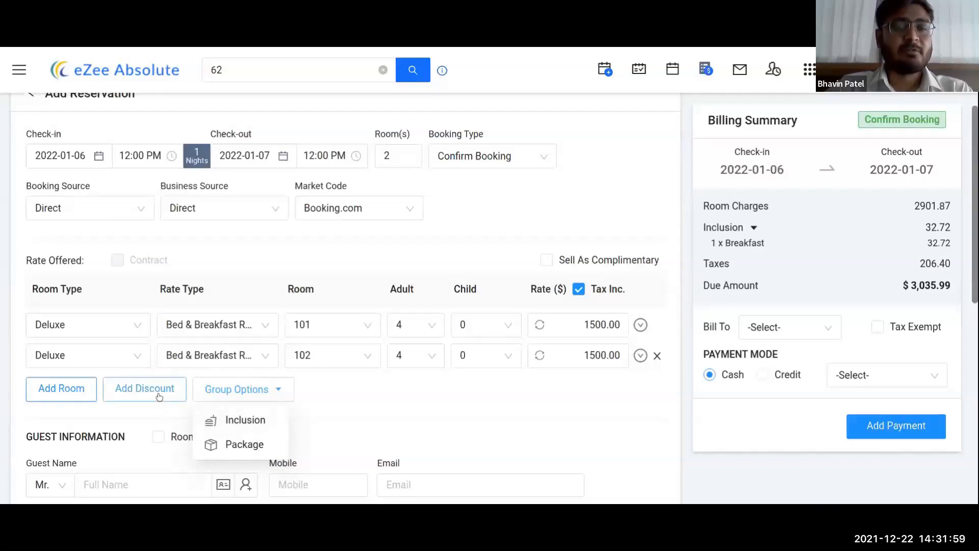
Step: Start a discount of the service type with the All Nights discount rule
{"action": "left_click", "coordinate": [158, 396]}
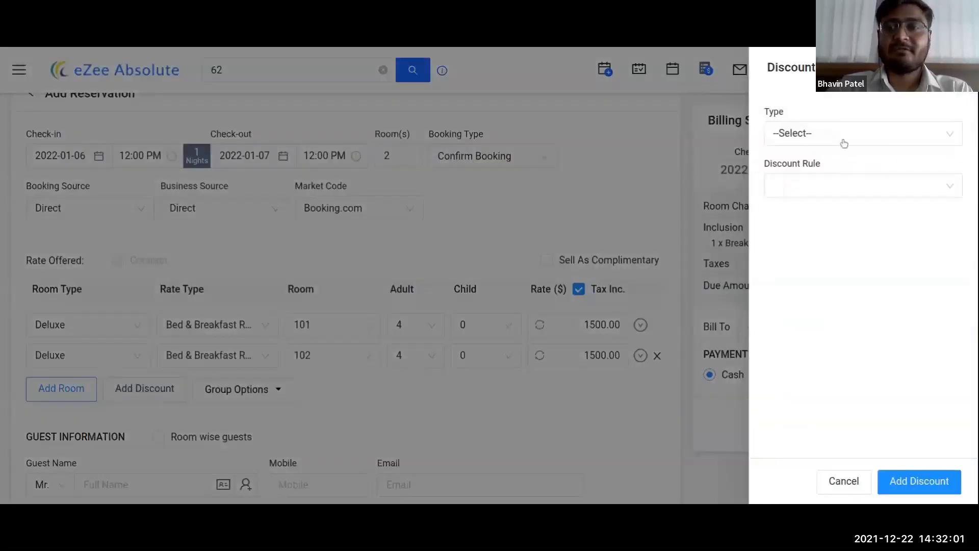
{"action": "left_click", "coordinate": [848, 134]}
{"action": "left_click", "coordinate": [818, 188]}
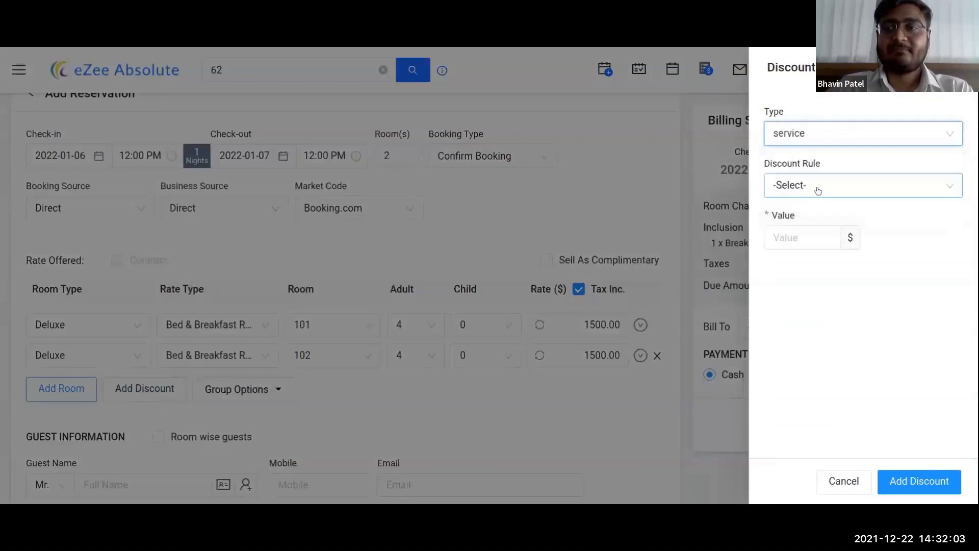
{"action": "left_click", "coordinate": [818, 190]}
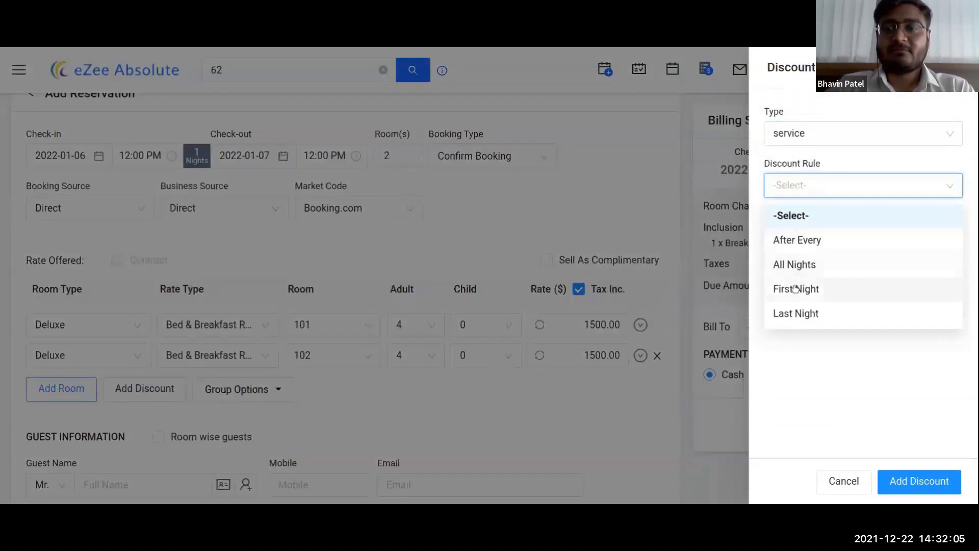
{"action": "left_click", "coordinate": [796, 240]}
{"action": "left_click", "coordinate": [810, 185]}
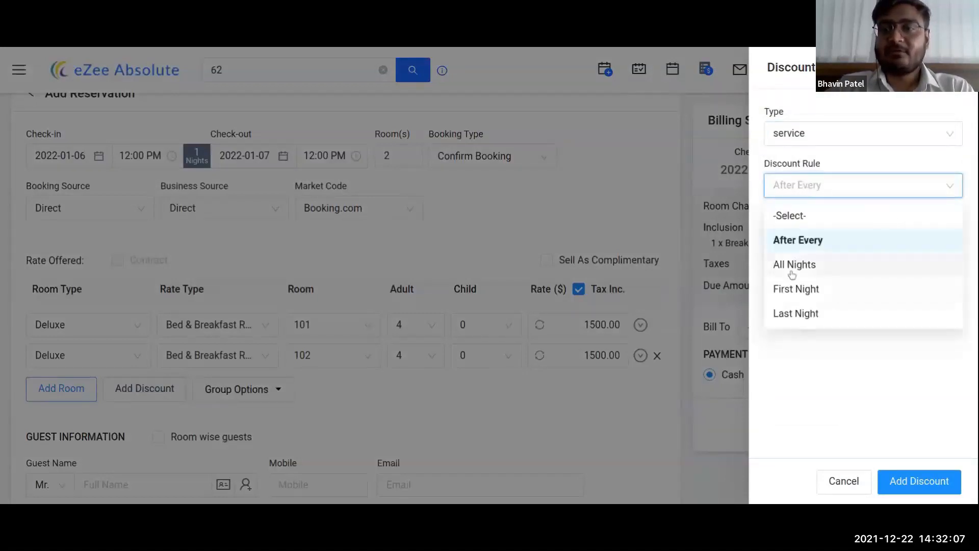
{"action": "left_click", "coordinate": [793, 265]}
Step: Enter a discount value of 10 and add it, so the due amount drops to $3,014.59
{"action": "left_click", "coordinate": [804, 237]}
{"action": "type", "text": "1.00"}
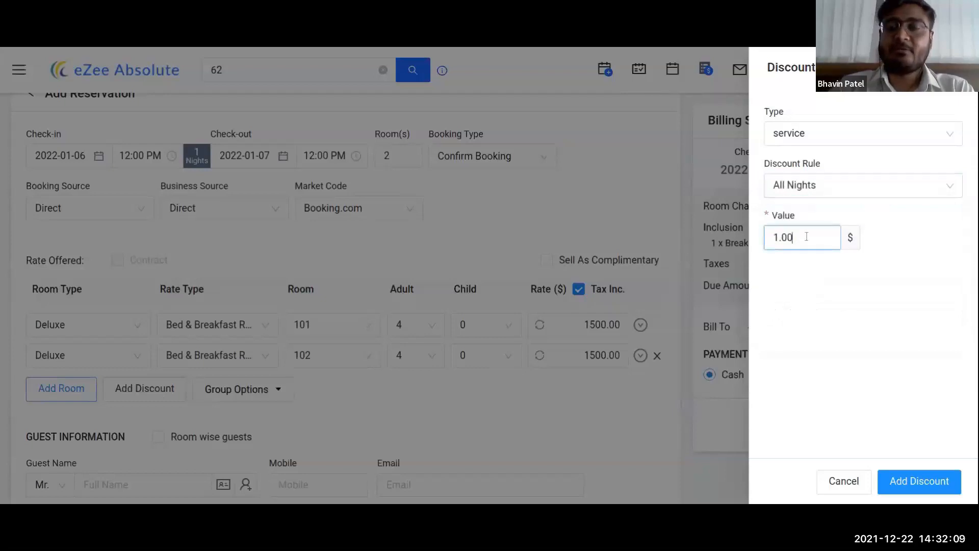
{"action": "left_click_drag", "start_coordinate": [793, 238], "coordinate": [754, 234]}
{"action": "type", "text": "0"}
{"action": "key", "text": "BackSpace"}
{"action": "type", "text": "10"}
{"action": "left_click", "coordinate": [893, 309]}
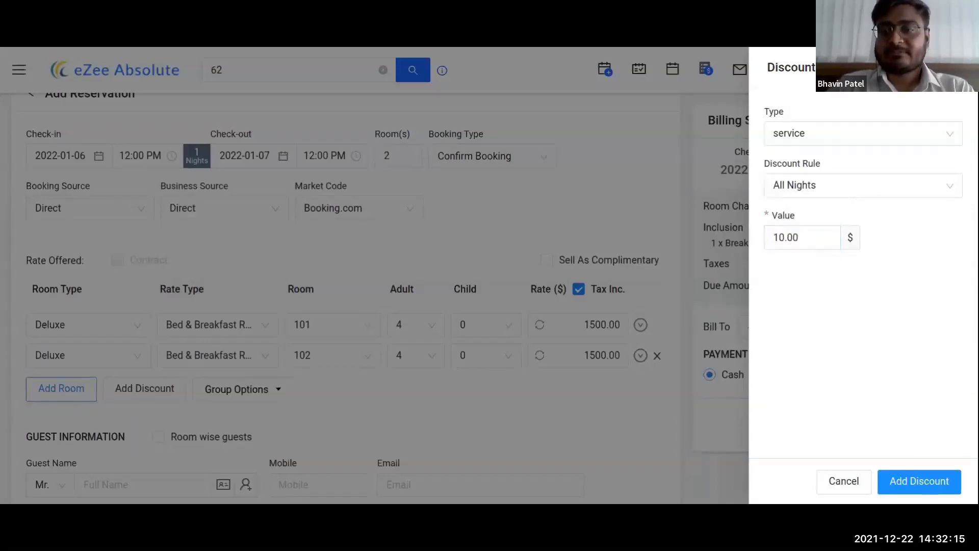
{"action": "left_click", "coordinate": [929, 484]}
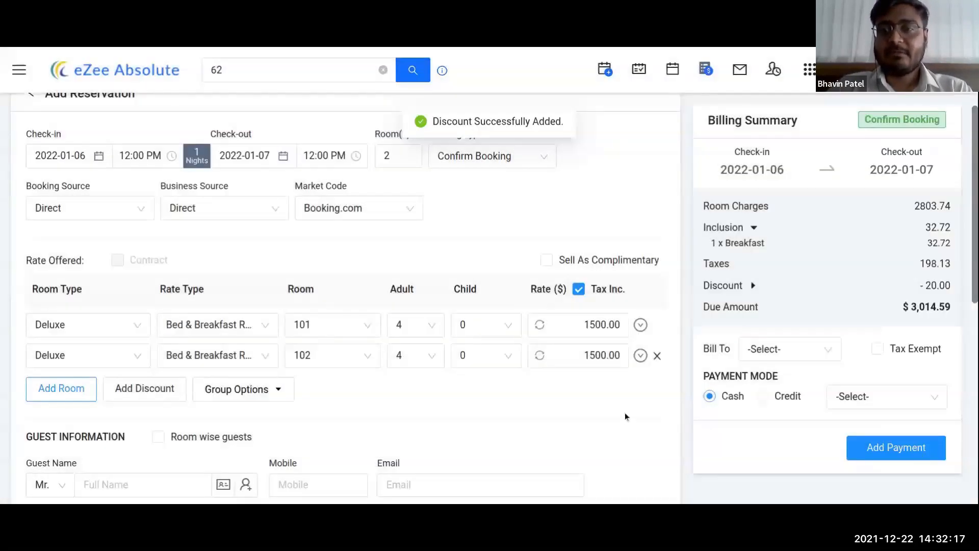
Step: Expand the Discount line to show service, All Nights, 10 $, and check the breakfast and due amounts
{"action": "left_click", "coordinate": [753, 286]}
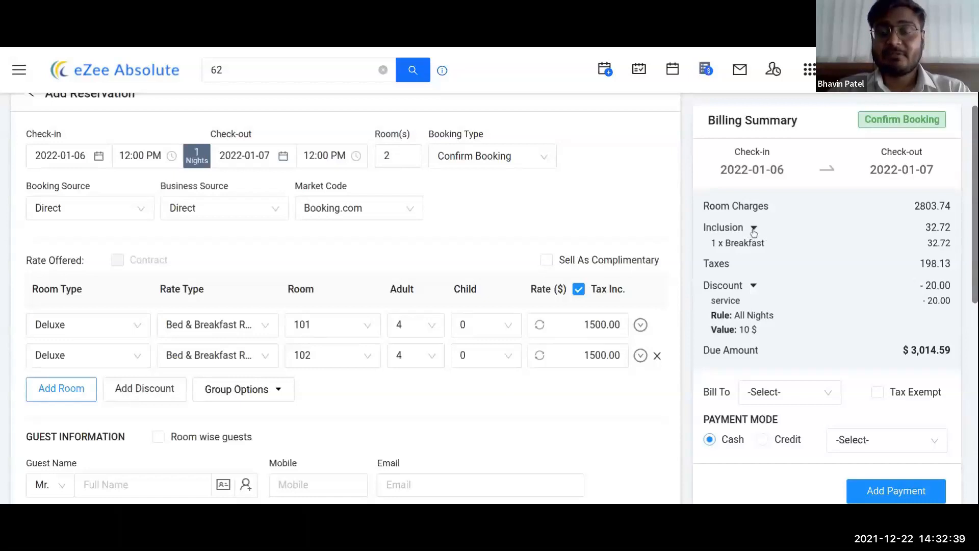
{"action": "left_click_drag", "start_coordinate": [754, 231], "coordinate": [756, 243]}
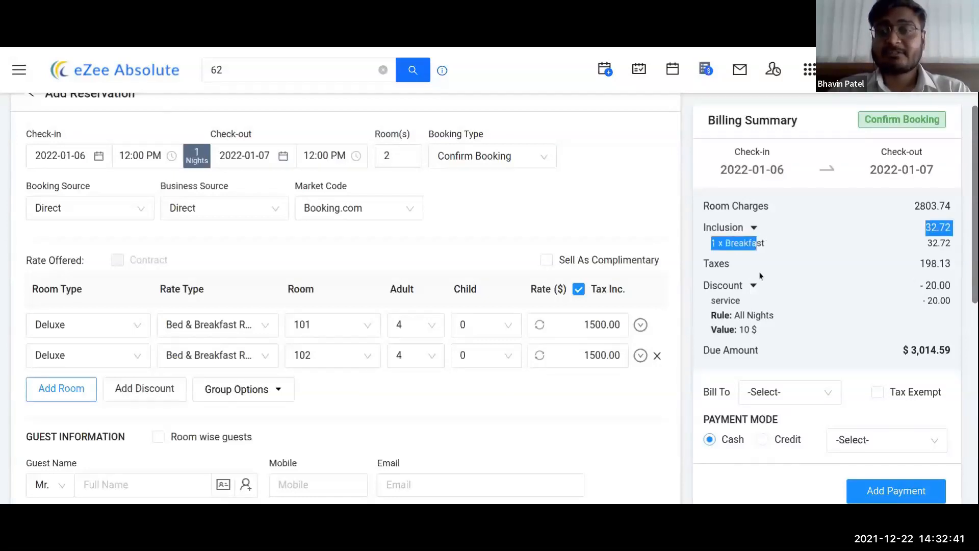
{"action": "left_click", "coordinate": [800, 291]}
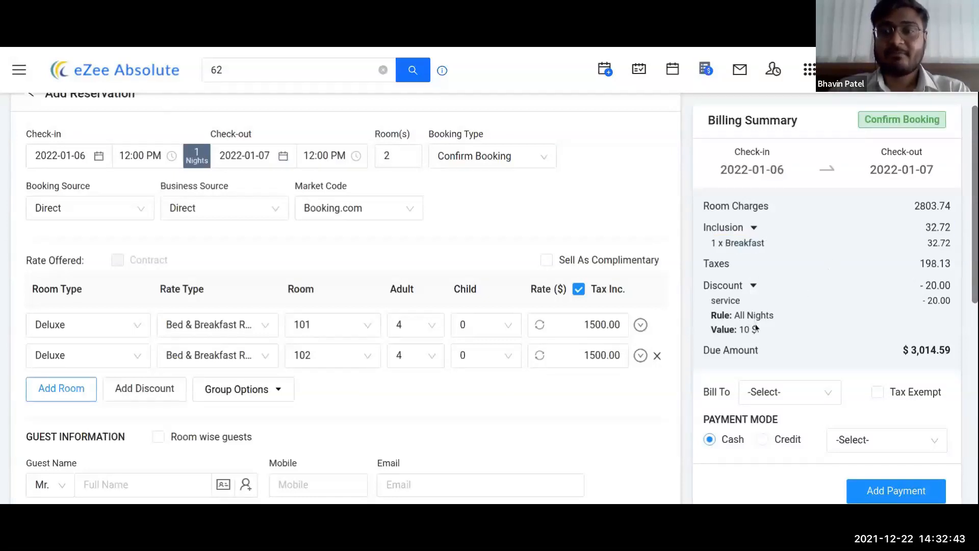
{"action": "left_click_drag", "start_coordinate": [704, 351], "coordinate": [773, 353]}
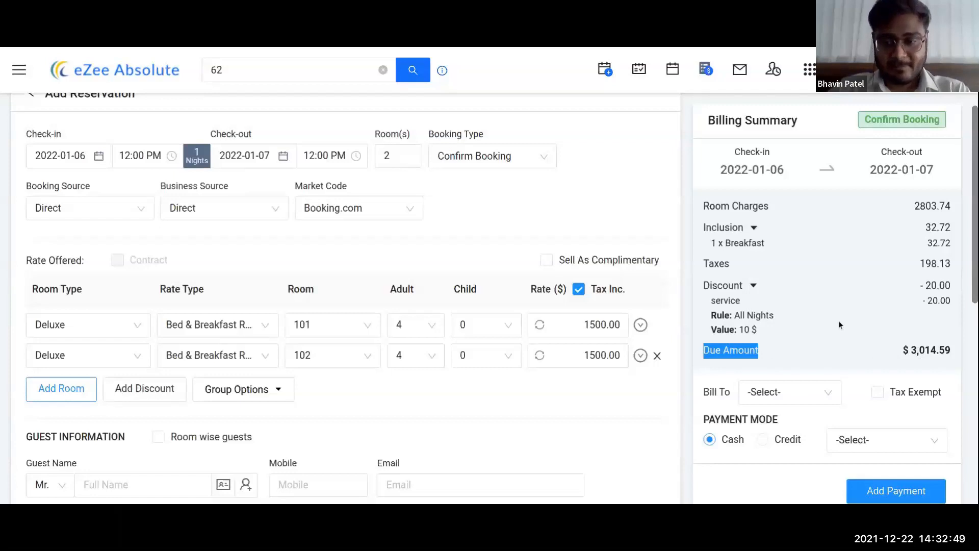
{"action": "scroll", "coordinate": [842, 324], "scroll_direction": "down", "scroll_amount": 2}
{"action": "scroll", "coordinate": [842, 324], "scroll_direction": "up", "scroll_amount": 2}
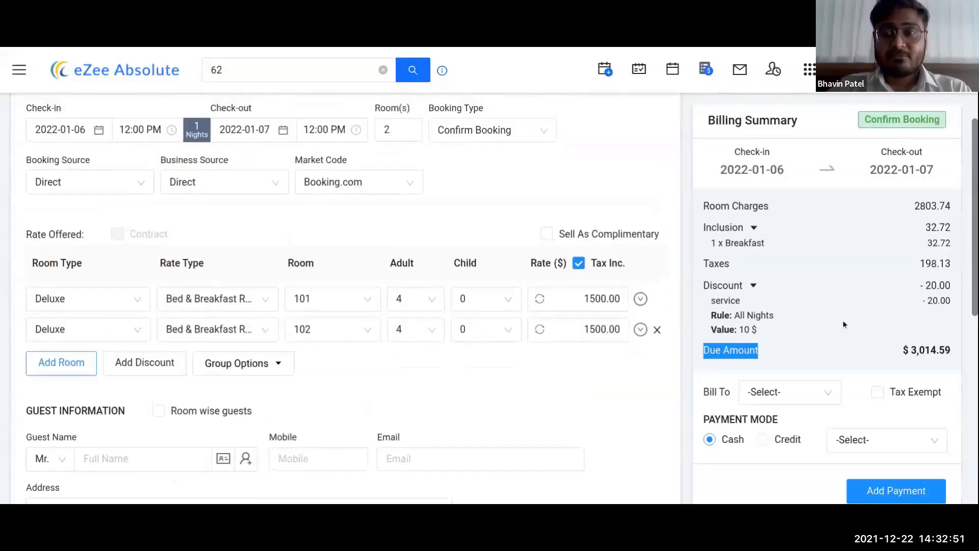
Step: Set Bill To to Guest and Payment Mode to Cash
{"action": "left_click", "coordinate": [823, 398]}
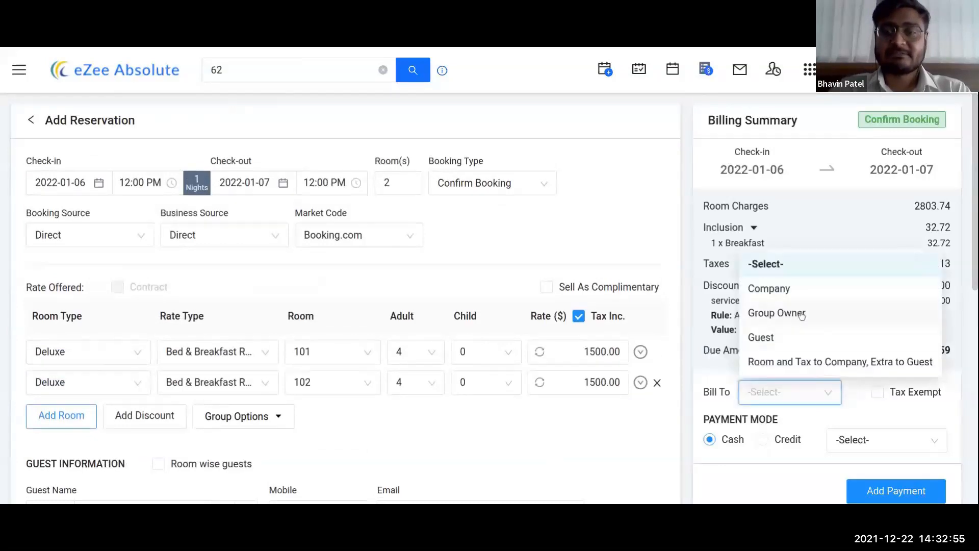
{"action": "left_click", "coordinate": [761, 339]}
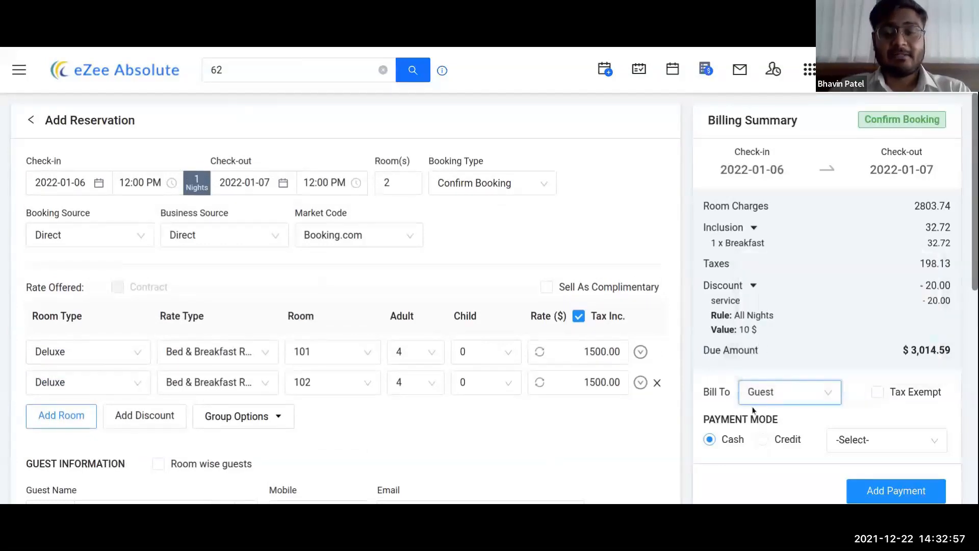
{"action": "left_click", "coordinate": [916, 445]}
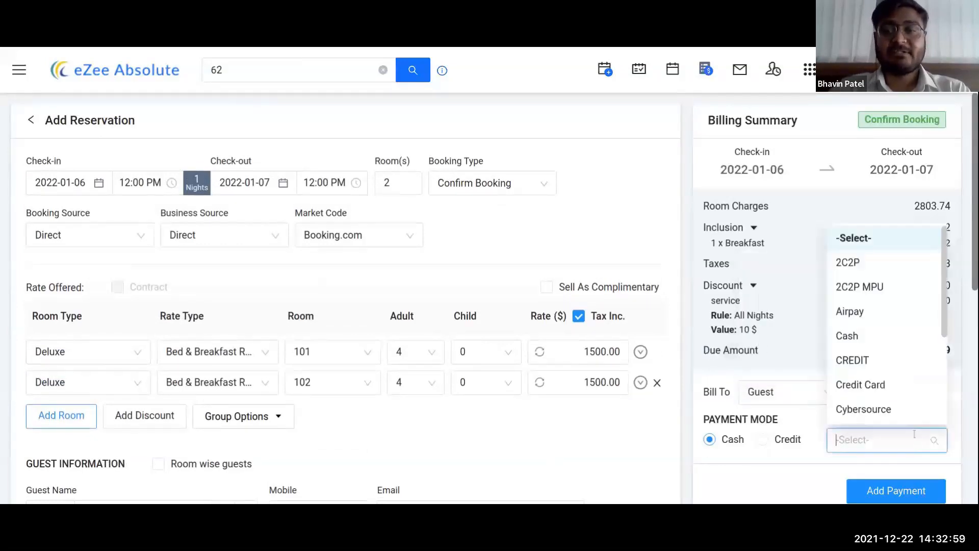
{"action": "left_click", "coordinate": [846, 339]}
{"action": "scroll", "coordinate": [609, 386], "scroll_direction": "down", "scroll_amount": 2}
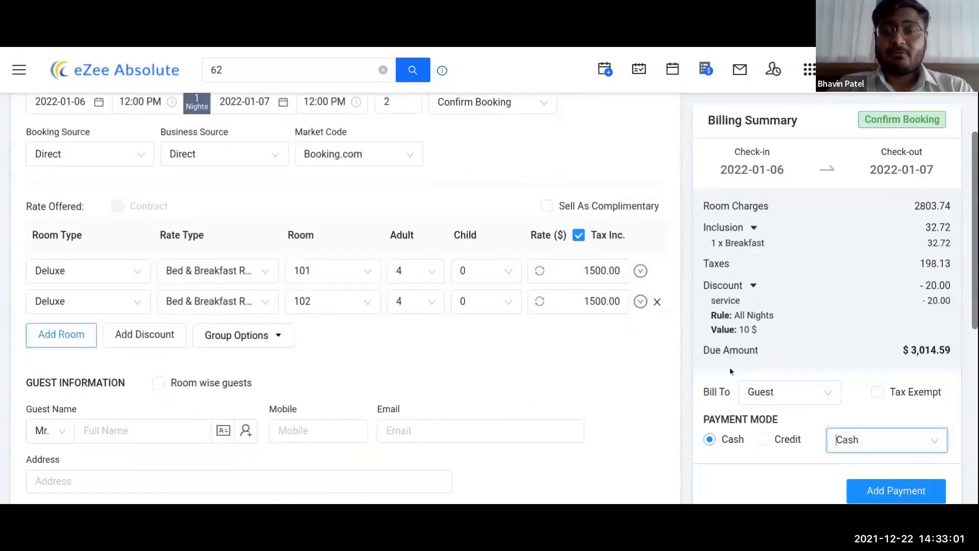
{"action": "scroll", "coordinate": [858, 389], "scroll_direction": "down", "scroll_amount": 2}
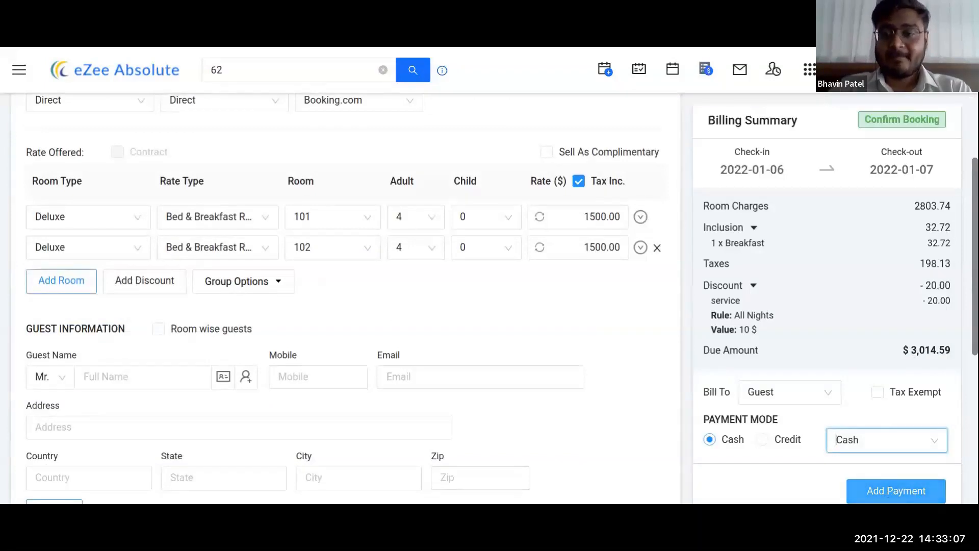
Step: Post a $3,014.59 Cash payment for the group owner, bringing the due amount to $0.00
{"action": "left_click", "coordinate": [888, 499]}
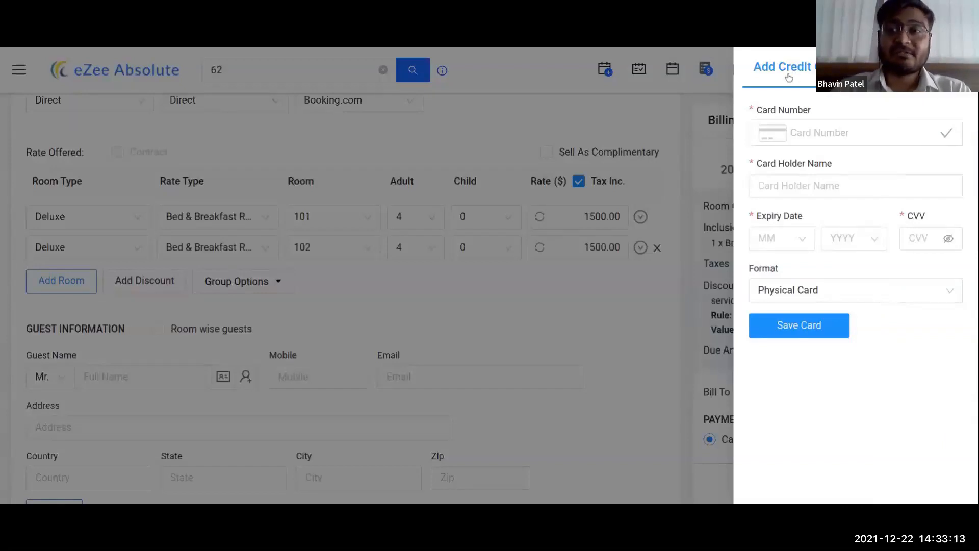
{"action": "left_click", "coordinate": [890, 67]}
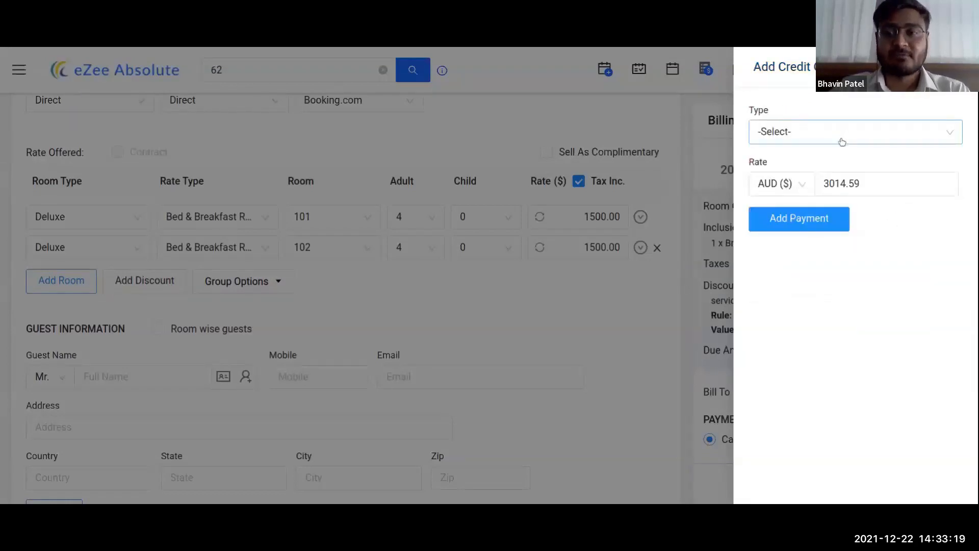
{"action": "left_click", "coordinate": [842, 142]}
{"action": "left_click", "coordinate": [792, 263]}
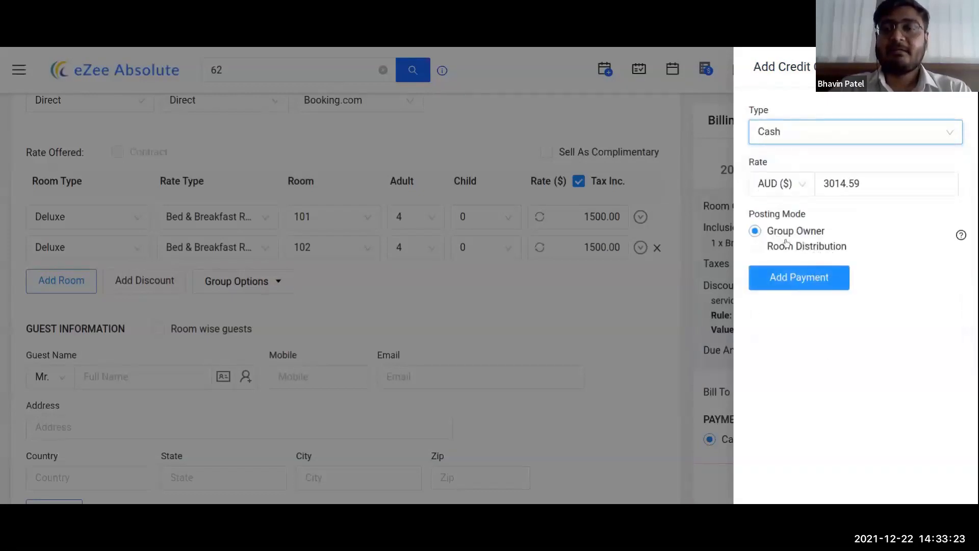
{"action": "left_click", "coordinate": [814, 286]}
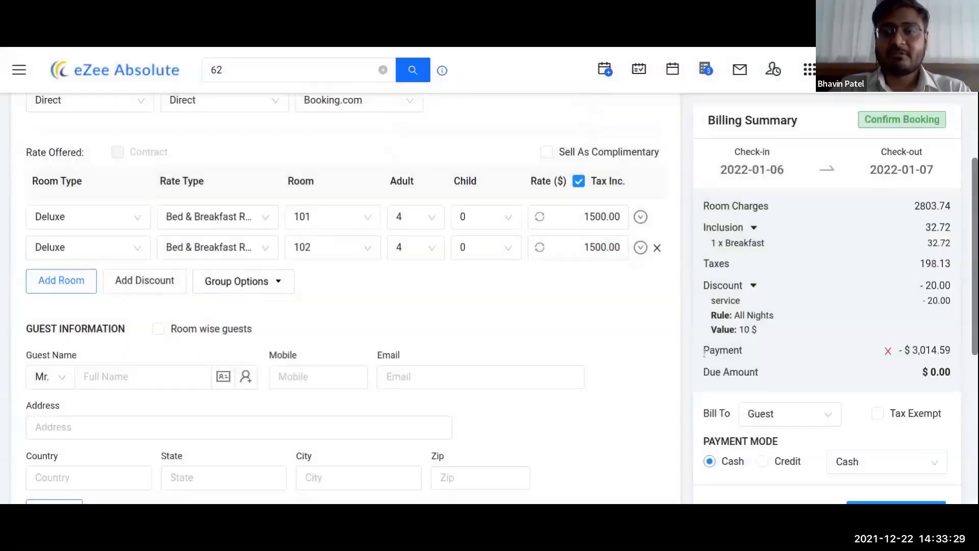
{"action": "left_click_drag", "start_coordinate": [704, 355], "coordinate": [746, 352]}
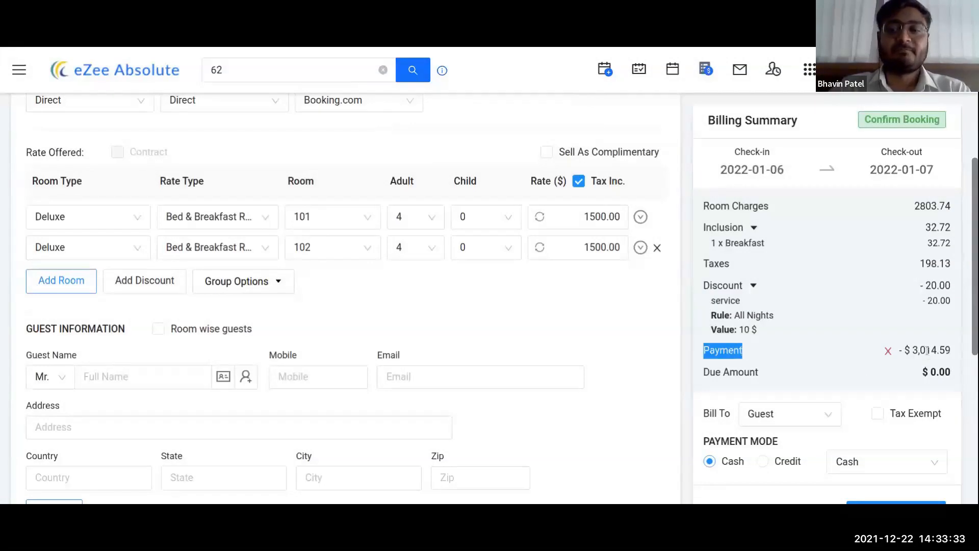
{"action": "scroll", "coordinate": [917, 367], "scroll_direction": "down", "scroll_amount": 2}
{"action": "scroll", "coordinate": [899, 397], "scroll_direction": "up", "scroll_amount": 4}
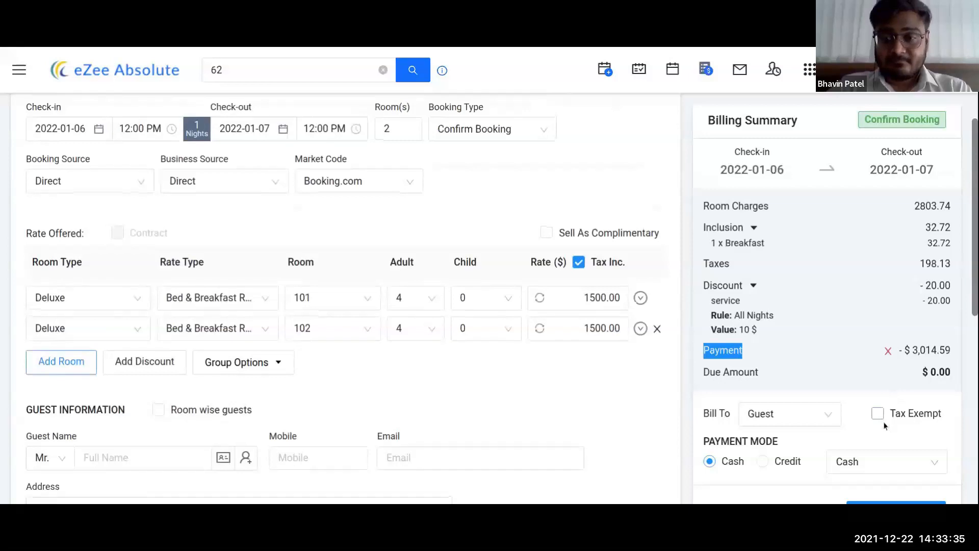
{"action": "scroll", "coordinate": [885, 426], "scroll_direction": "down", "scroll_amount": 2}
Step: Enter a test card number in the payment panel, then close it without saving
{"action": "left_click", "coordinate": [896, 502]}
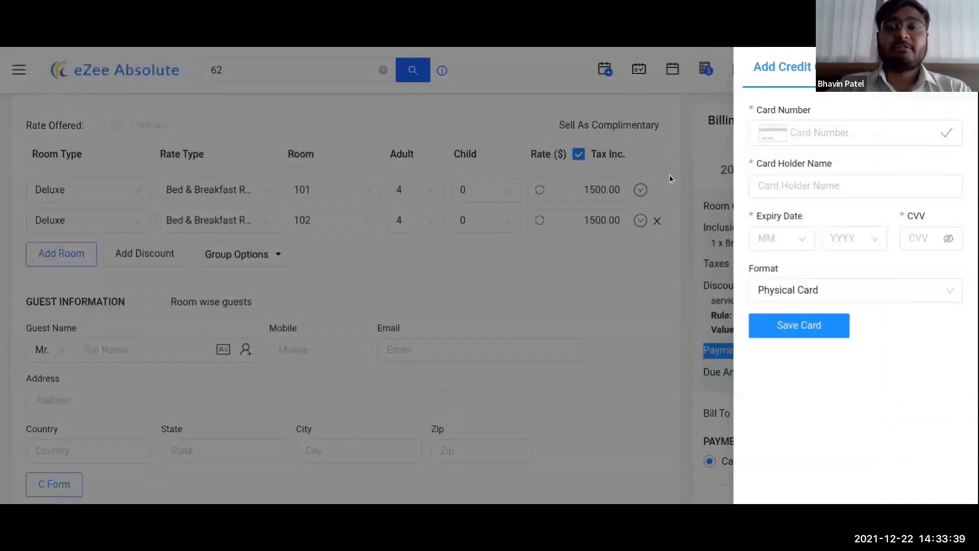
{"action": "left_click", "coordinate": [838, 133]}
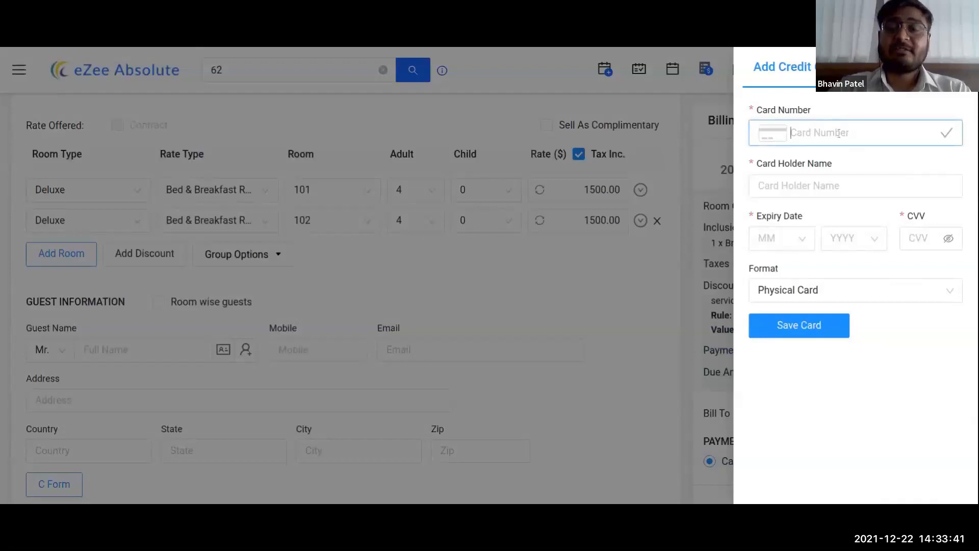
{"action": "type", "text": "4111 1111 1111 1111"}
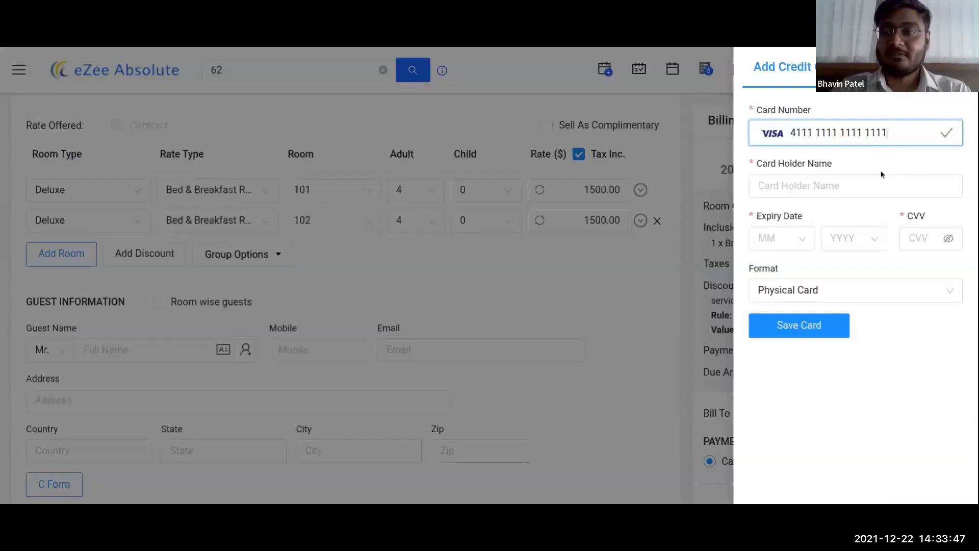
{"action": "left_click", "coordinate": [433, 258]}
Step: Enter the guest's full name and create a new guest record from it
{"action": "scroll", "coordinate": [446, 262], "scroll_direction": "down", "scroll_amount": 2}
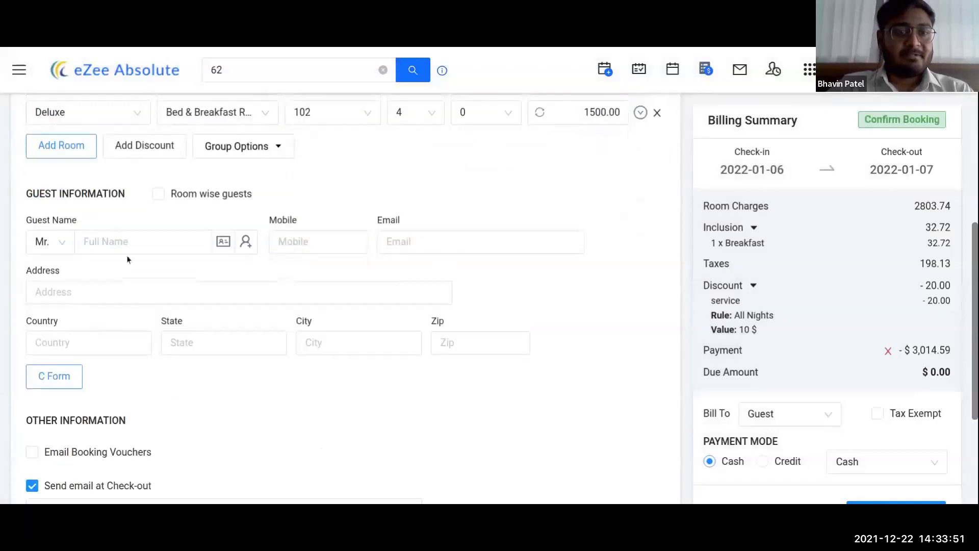
{"action": "left_click", "coordinate": [128, 241]}
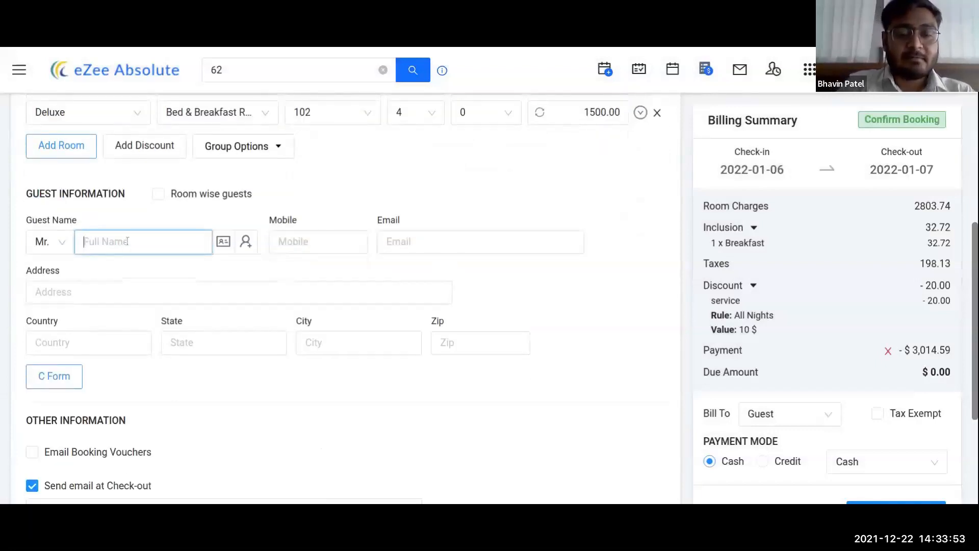
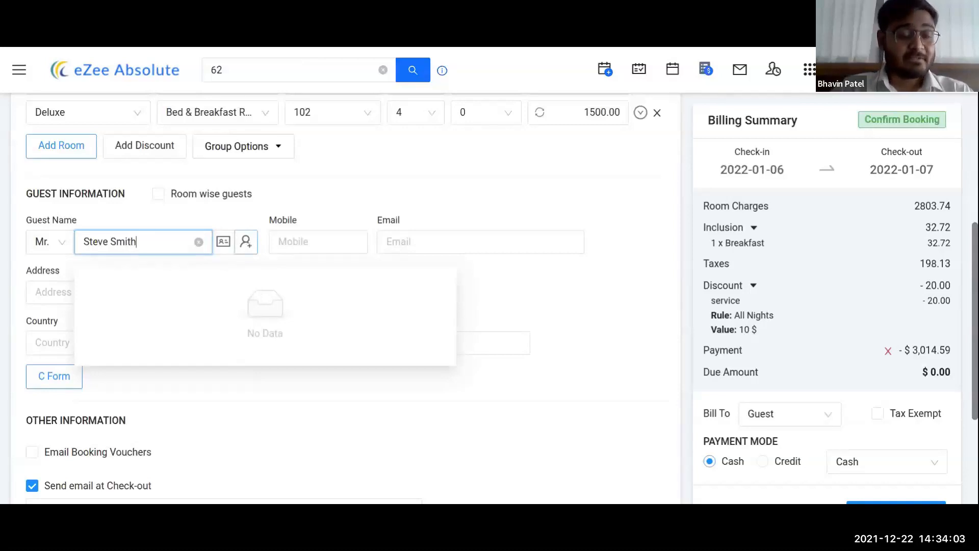
{"action": "left_click", "coordinate": [245, 241]}
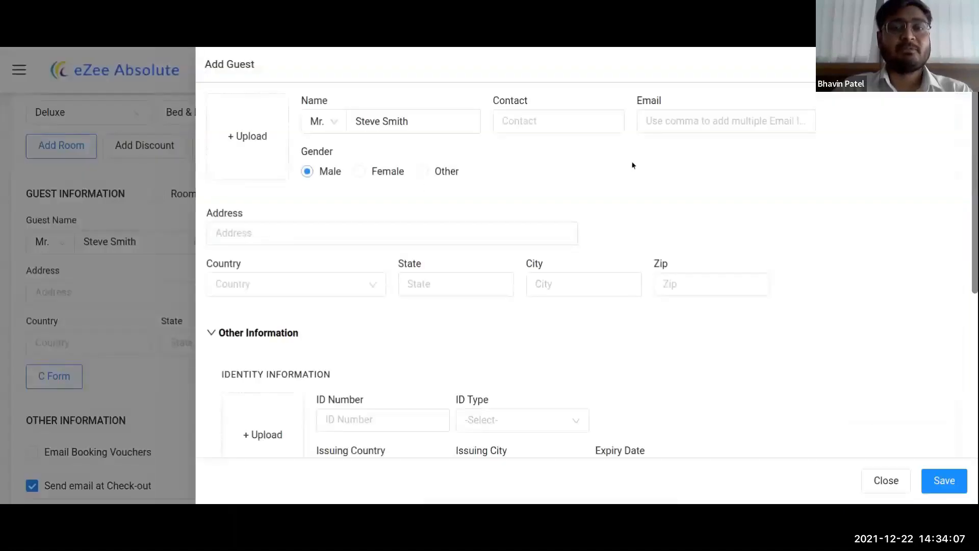
Step: Scroll through the guest details drawer and close it without adding anything
{"action": "scroll", "coordinate": [770, 230], "scroll_direction": "down", "scroll_amount": 1}
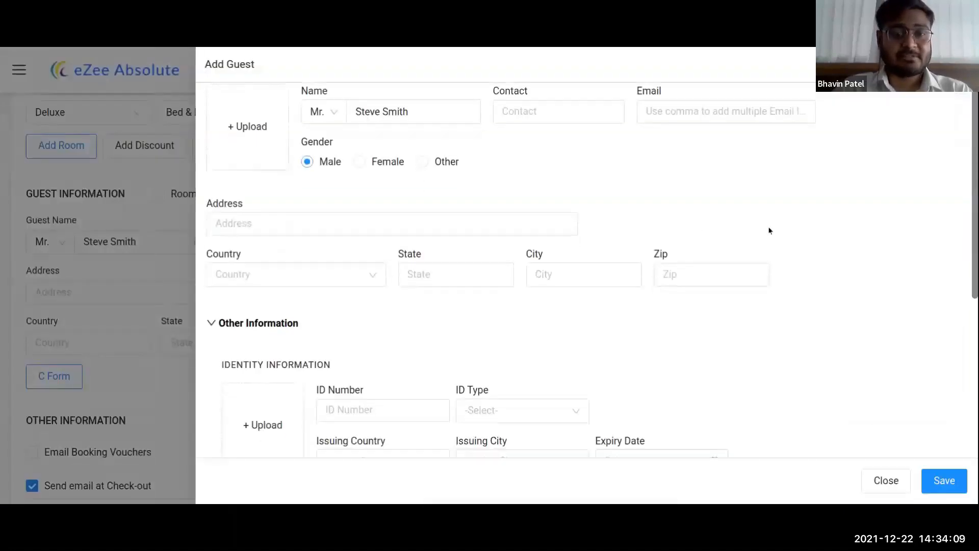
{"action": "scroll", "coordinate": [767, 224], "scroll_direction": "down", "scroll_amount": 3}
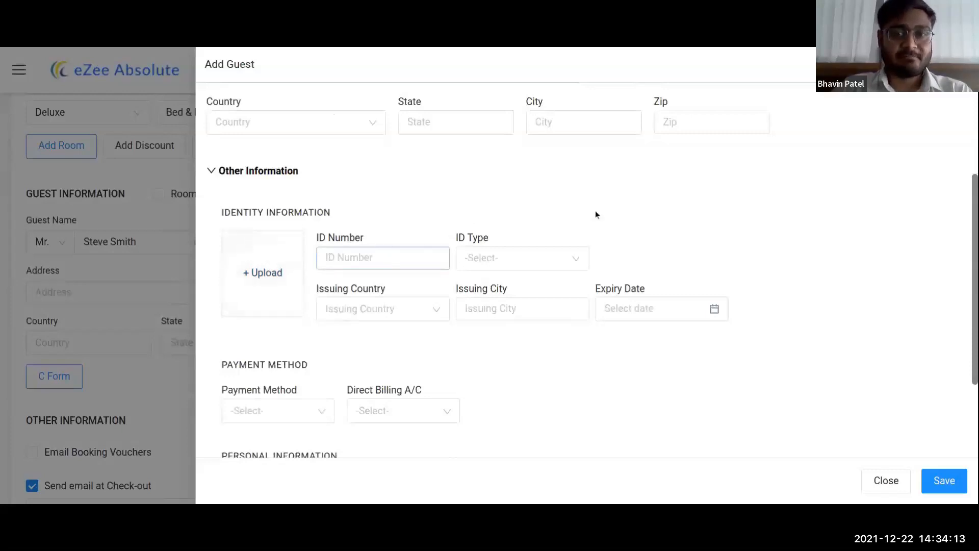
{"action": "scroll", "coordinate": [598, 213], "scroll_direction": "up", "scroll_amount": 1}
{"action": "left_click", "coordinate": [961, 64]}
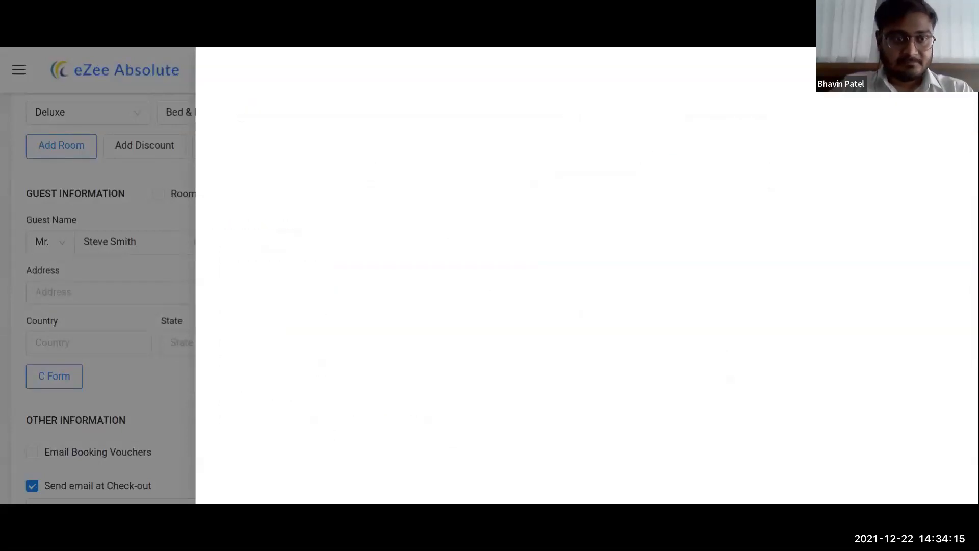
Step: Look over the guest's address, state and email fields
{"action": "scroll", "coordinate": [407, 315], "scroll_direction": "down", "scroll_amount": 2}
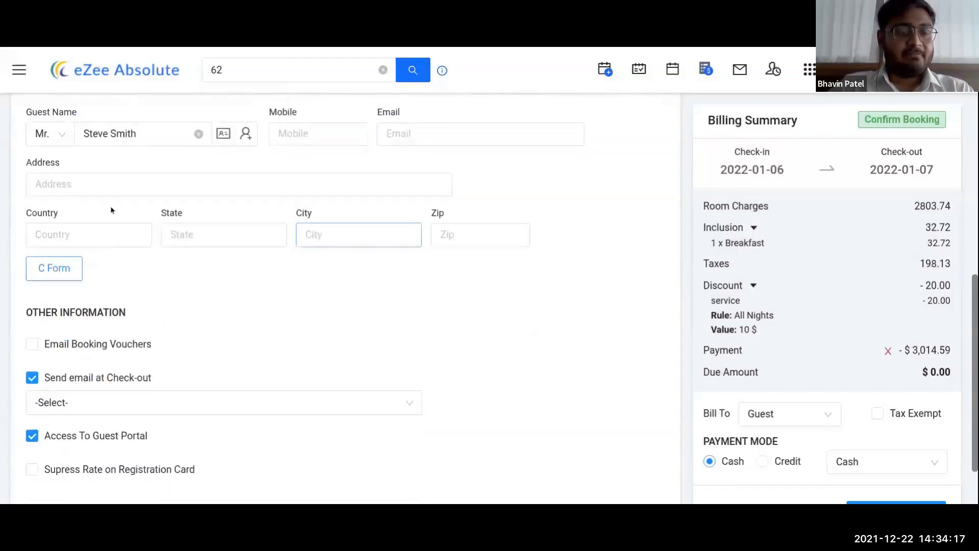
{"action": "left_click", "coordinate": [132, 184]}
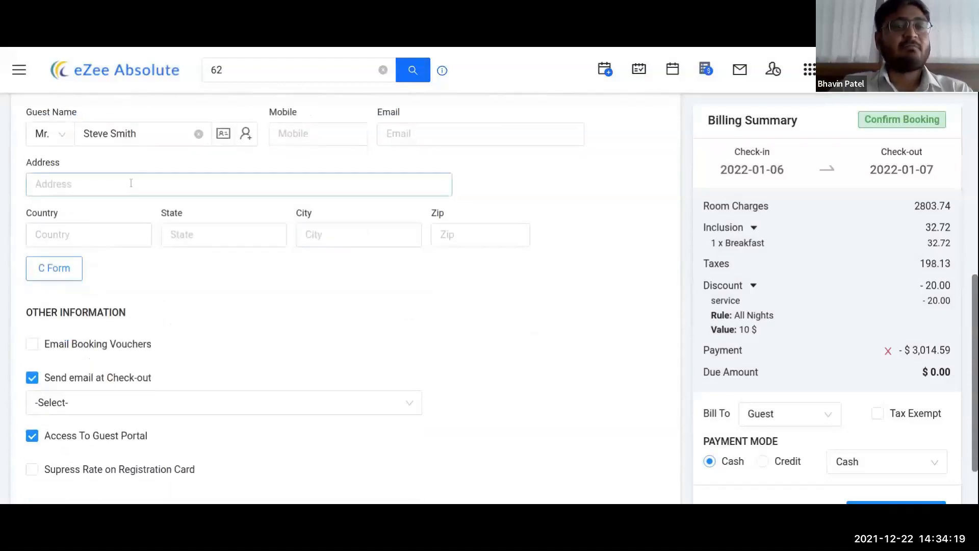
{"action": "left_click", "coordinate": [233, 235]}
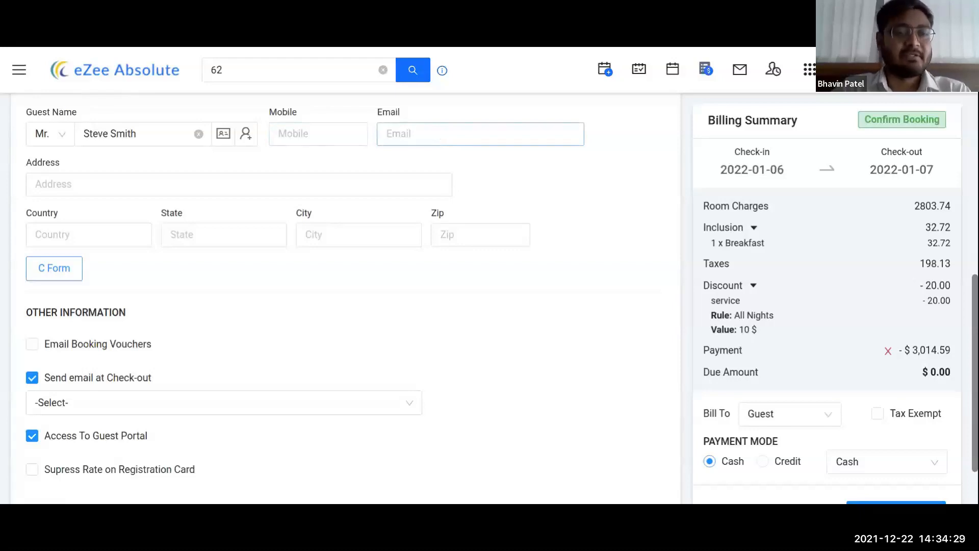
{"action": "scroll", "coordinate": [31, 347], "scroll_direction": "down", "scroll_amount": 1}
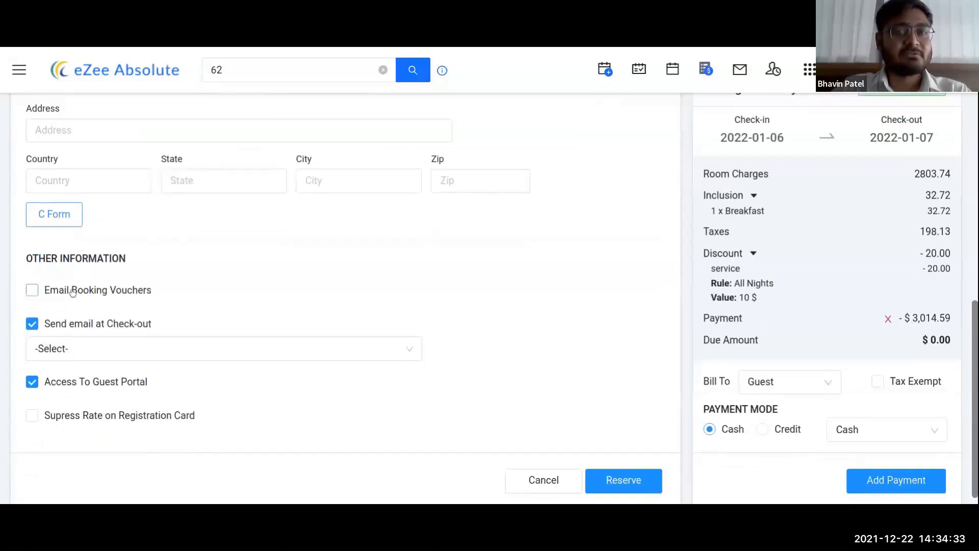
{"action": "scroll", "coordinate": [373, 151], "scroll_direction": "up", "scroll_amount": 1}
{"action": "left_click", "coordinate": [453, 133]}
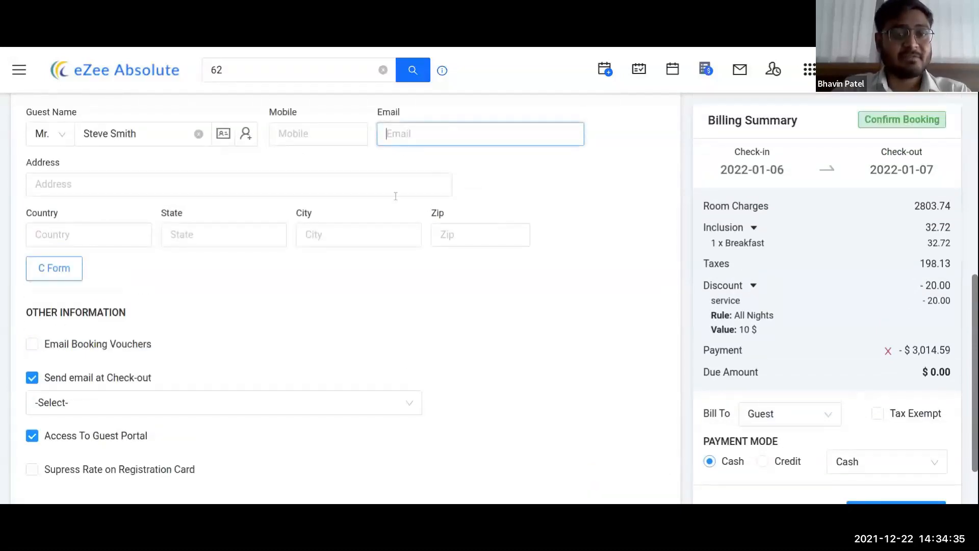
Step: Leave Email Booking Vouchers off and switch off Send email at Check-out and Access To Guest Portal
{"action": "left_click", "coordinate": [61, 345]}
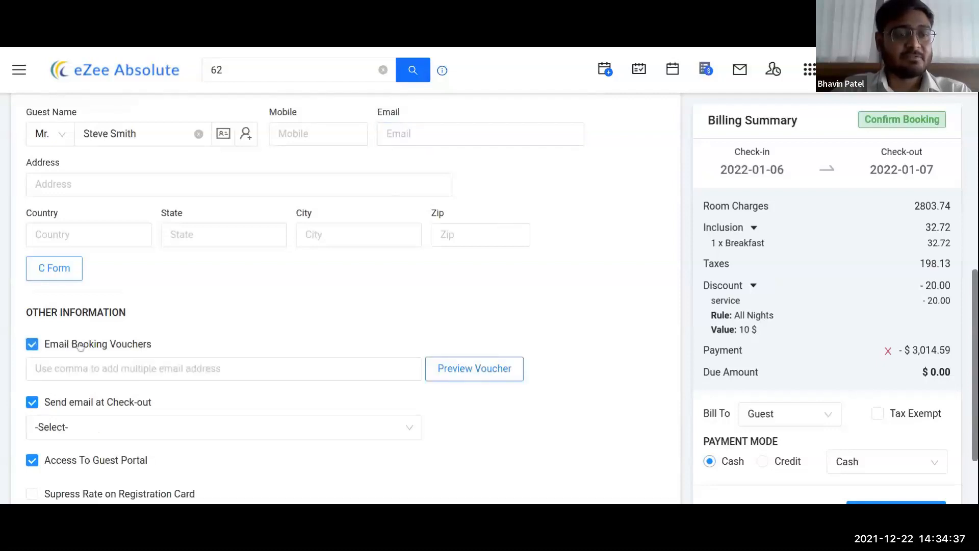
{"action": "left_click", "coordinate": [78, 373]}
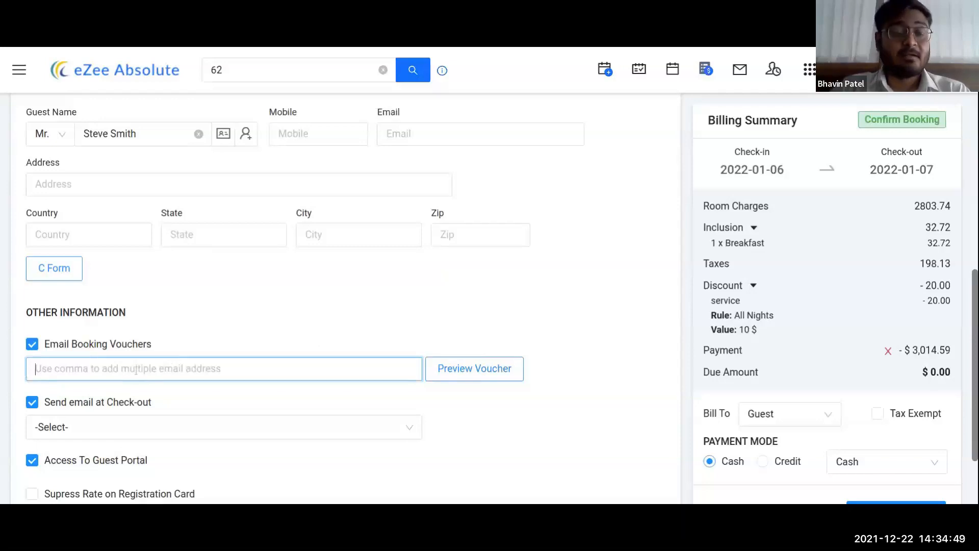
{"action": "left_click", "coordinate": [92, 345]}
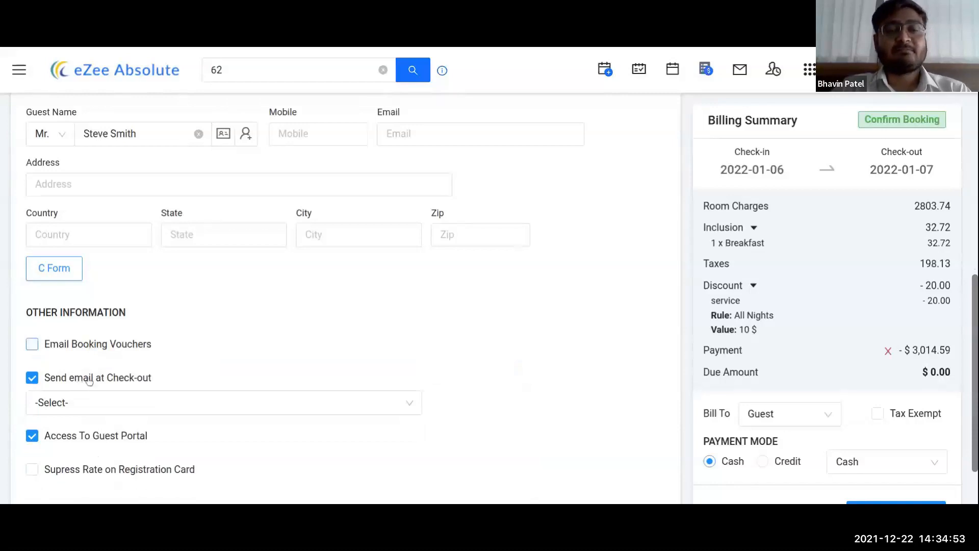
{"action": "scroll", "coordinate": [89, 381], "scroll_direction": "down", "scroll_amount": 1}
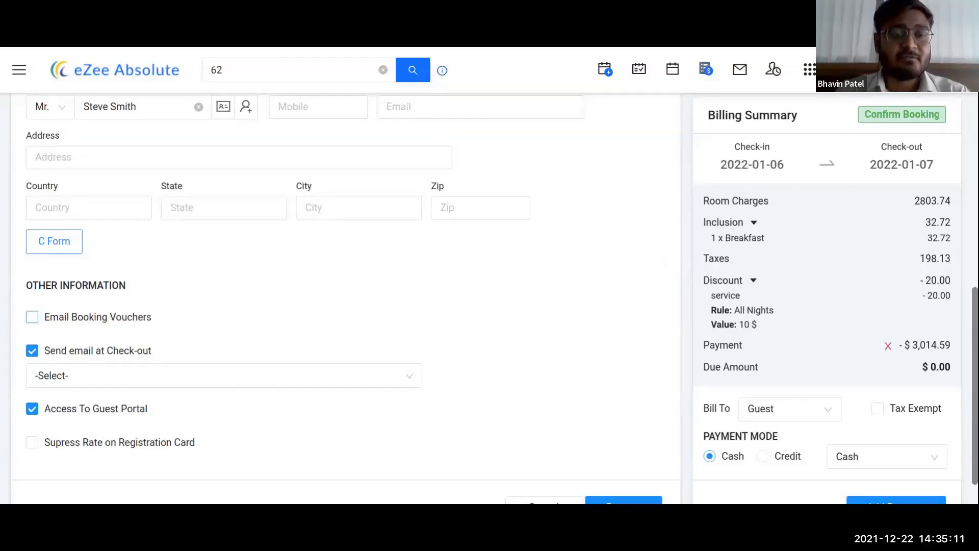
{"action": "left_click", "coordinate": [76, 356]}
{"action": "left_click", "coordinate": [62, 389]}
{"action": "scroll", "coordinate": [533, 365], "scroll_direction": "down", "scroll_amount": 1}
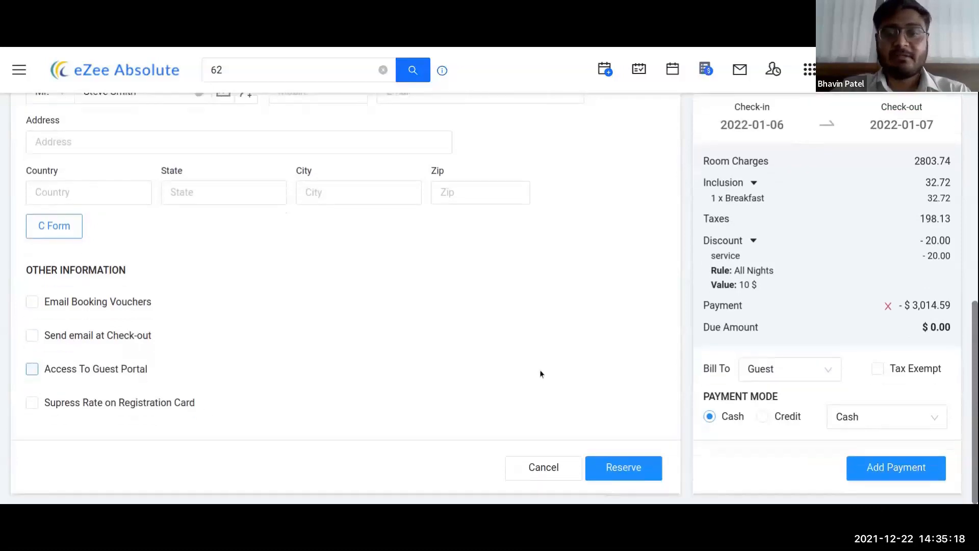
Step: Reserve the booking, search 63 to see reservations 63-1 and 63-2, then close the results
{"action": "left_click", "coordinate": [630, 479]}
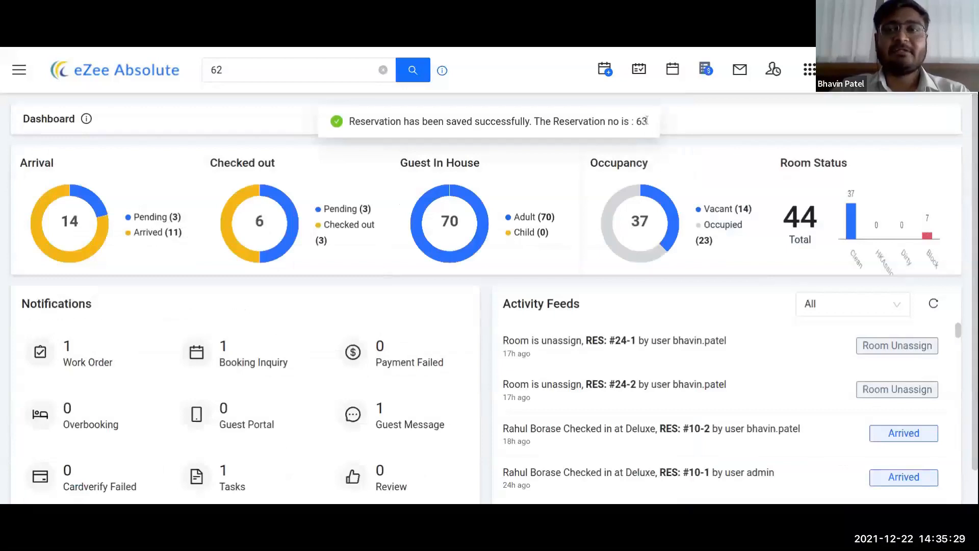
{"action": "left_click", "coordinate": [251, 70]}
{"action": "key", "text": "BackSpace"}
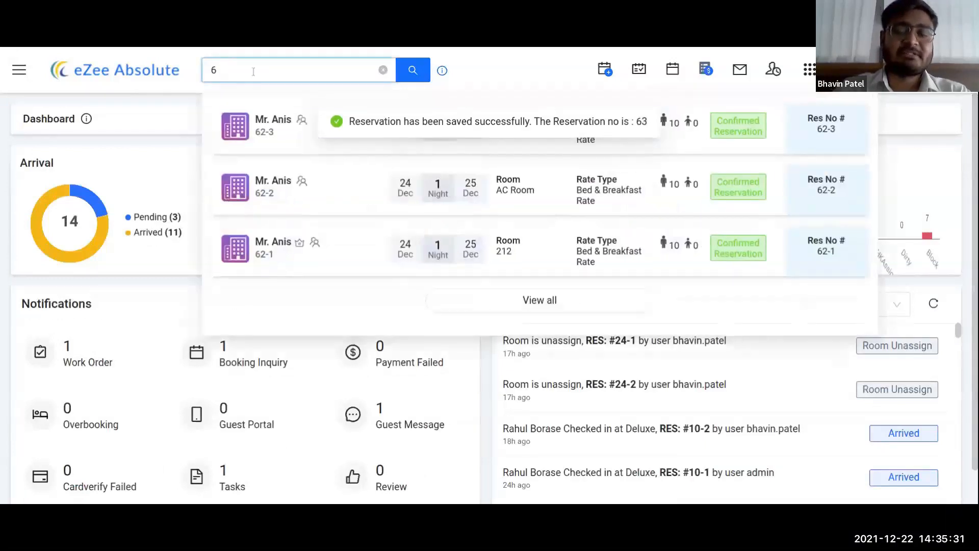
{"action": "type", "text": "3"}
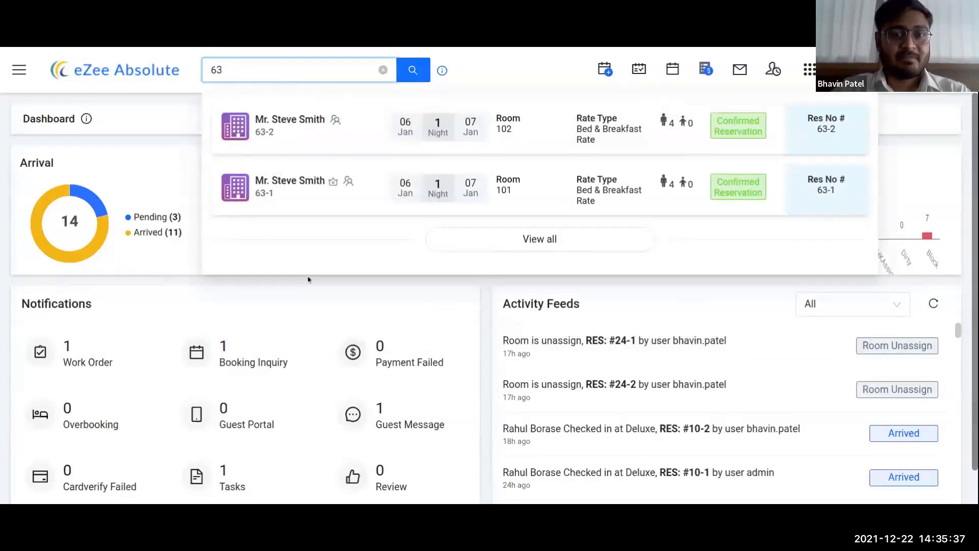
{"action": "left_click", "coordinate": [305, 287]}
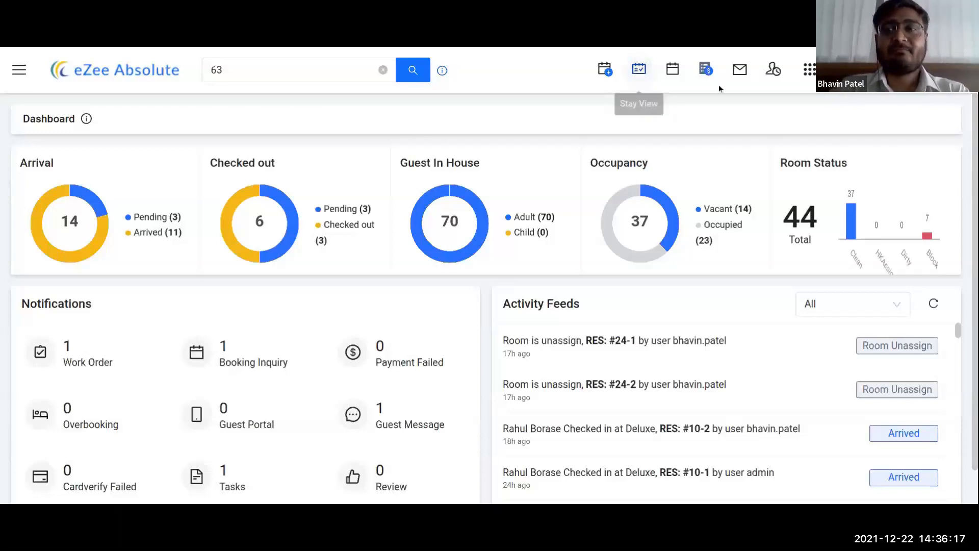
{"action": "left_click", "coordinate": [811, 76]}
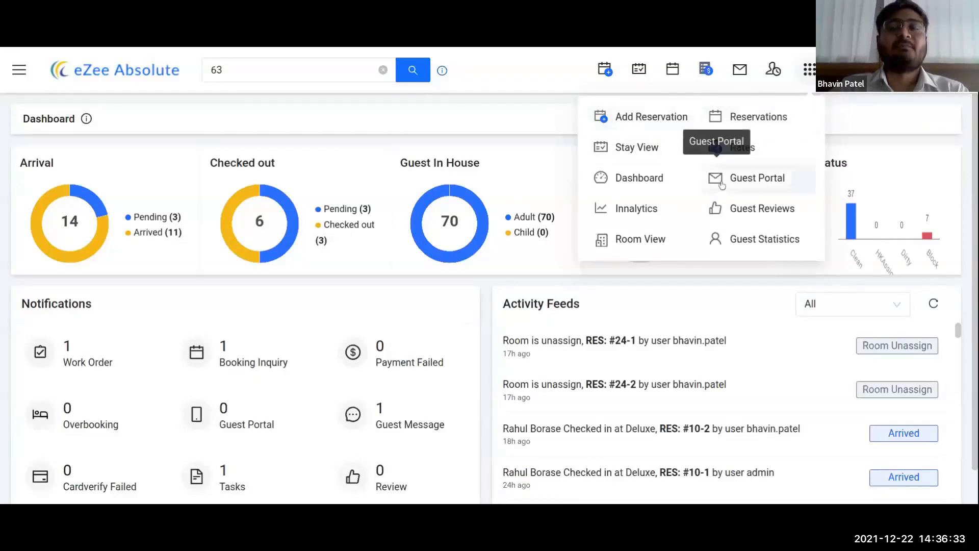
{"action": "left_click", "coordinate": [504, 104]}
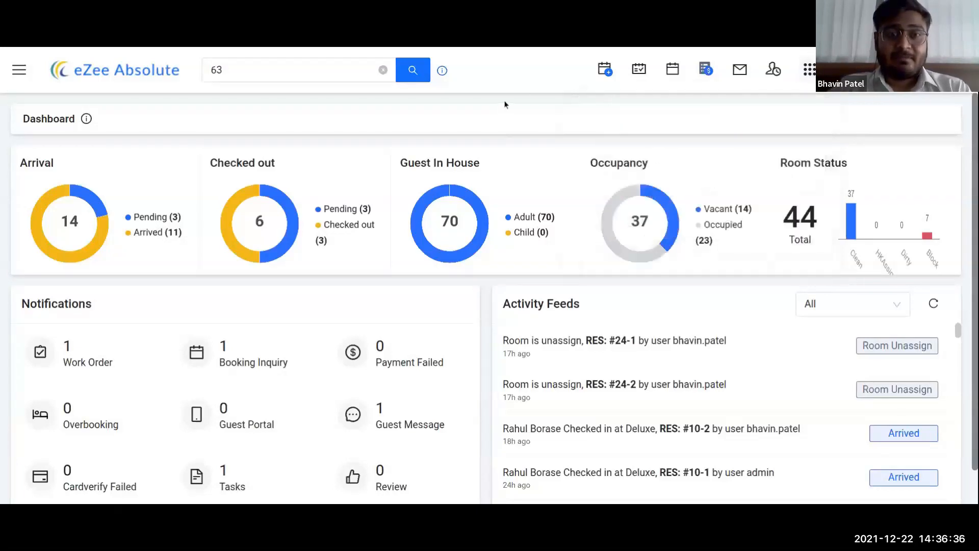
{"action": "left_click", "coordinate": [20, 70]}
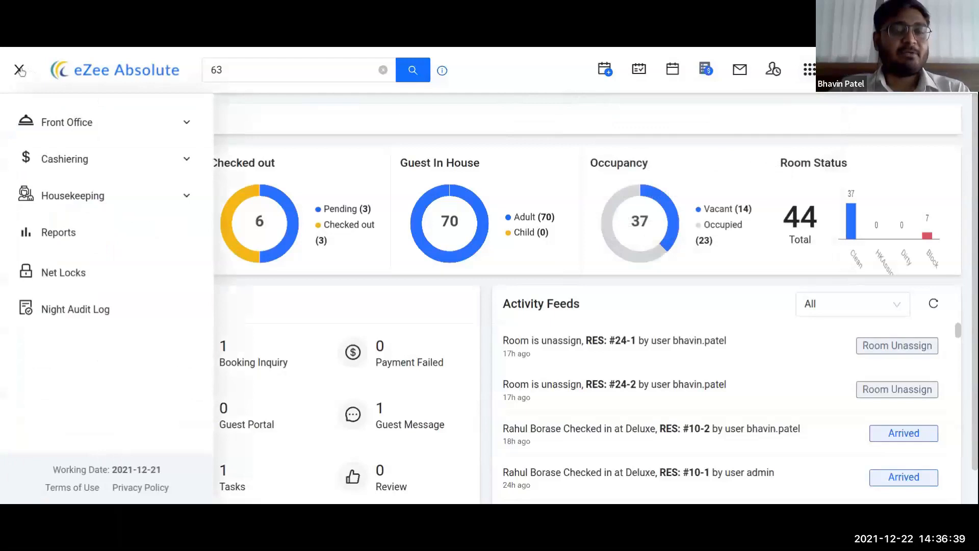
{"action": "left_click", "coordinate": [131, 127]}
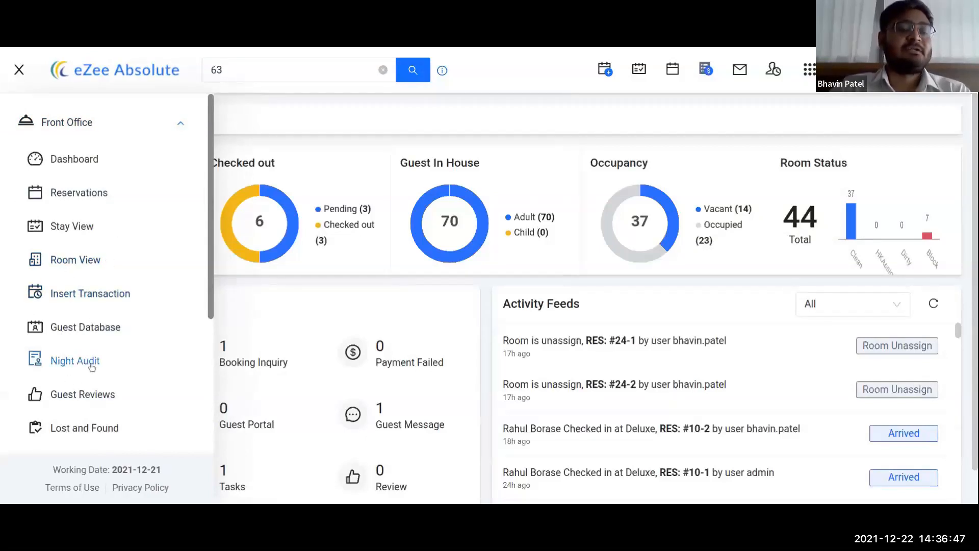
{"action": "scroll", "coordinate": [92, 366], "scroll_direction": "down", "scroll_amount": 3}
{"action": "scroll", "coordinate": [93, 310], "scroll_direction": "up", "scroll_amount": 3}
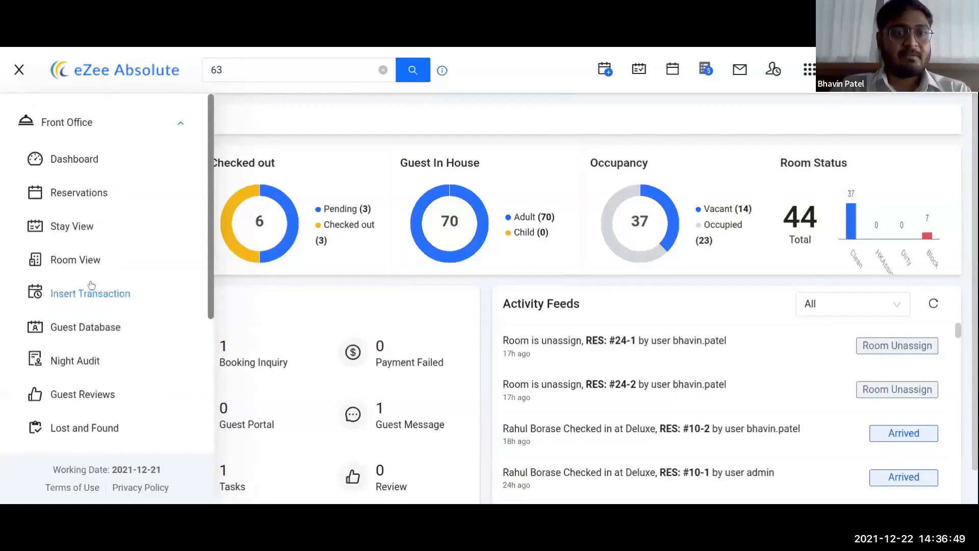
{"action": "left_click", "coordinate": [19, 70]}
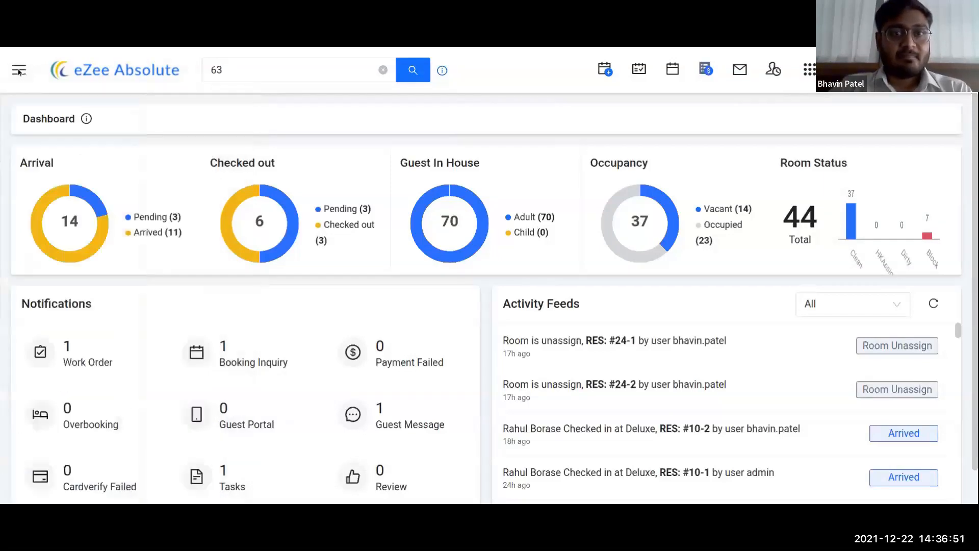
Step: In Stay View, switch the grid prices to CP, then back to Bed & Breakfast Rate
{"action": "left_click", "coordinate": [644, 72]}
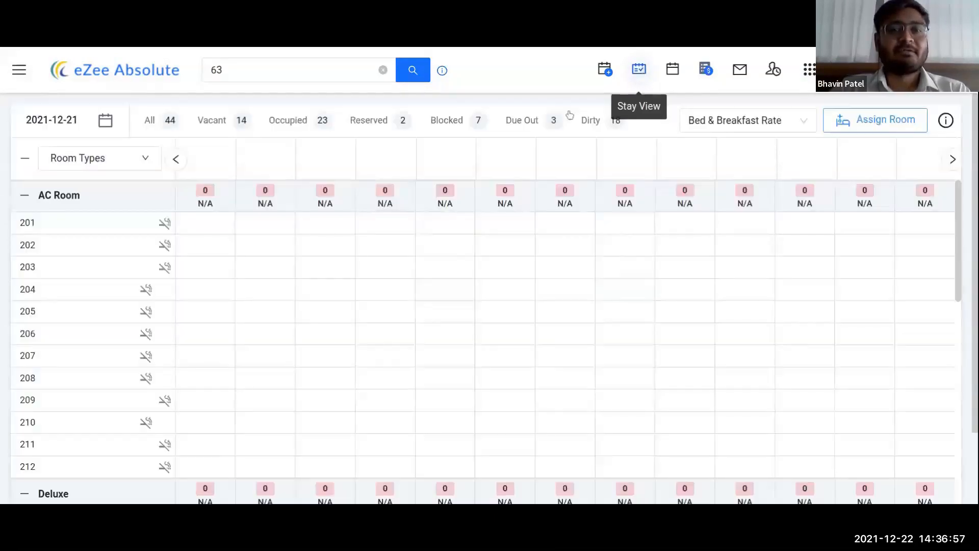
{"action": "left_click", "coordinate": [787, 121]}
{"action": "left_click", "coordinate": [733, 174]}
{"action": "left_click", "coordinate": [755, 125]}
{"action": "left_click", "coordinate": [728, 151]}
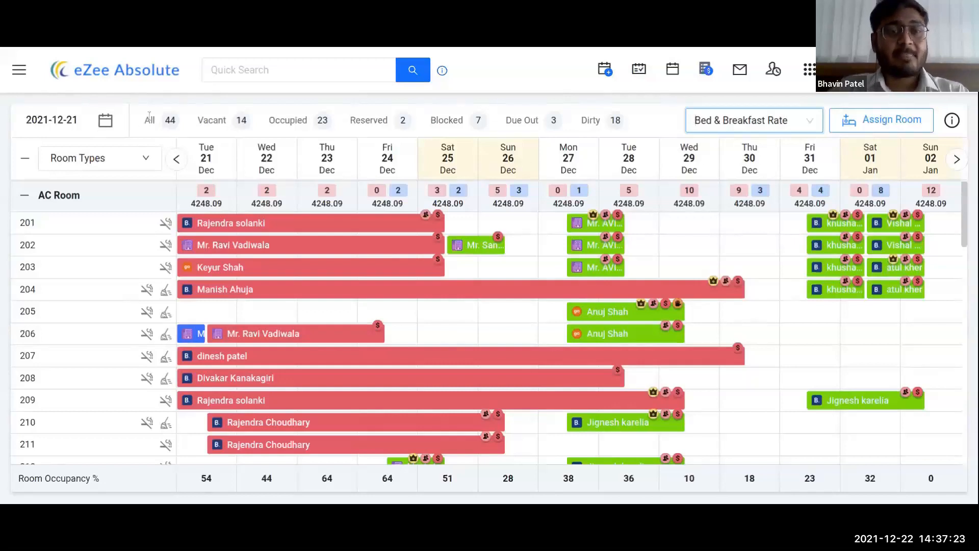
Step: Highlight the All rooms count of 44 and the Vacant room count in the grid
{"action": "left_click_drag", "start_coordinate": [142, 121], "coordinate": [204, 132]}
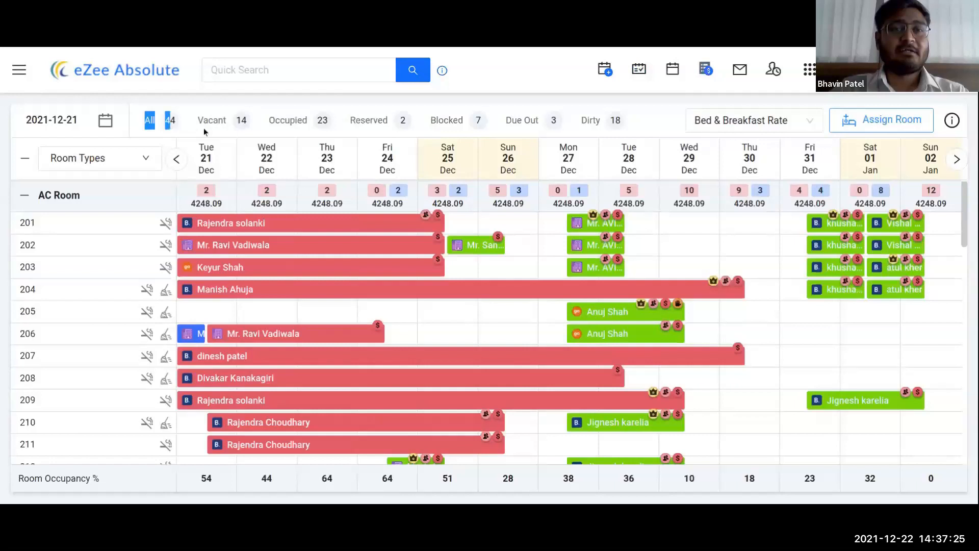
{"action": "left_click", "coordinate": [235, 100]}
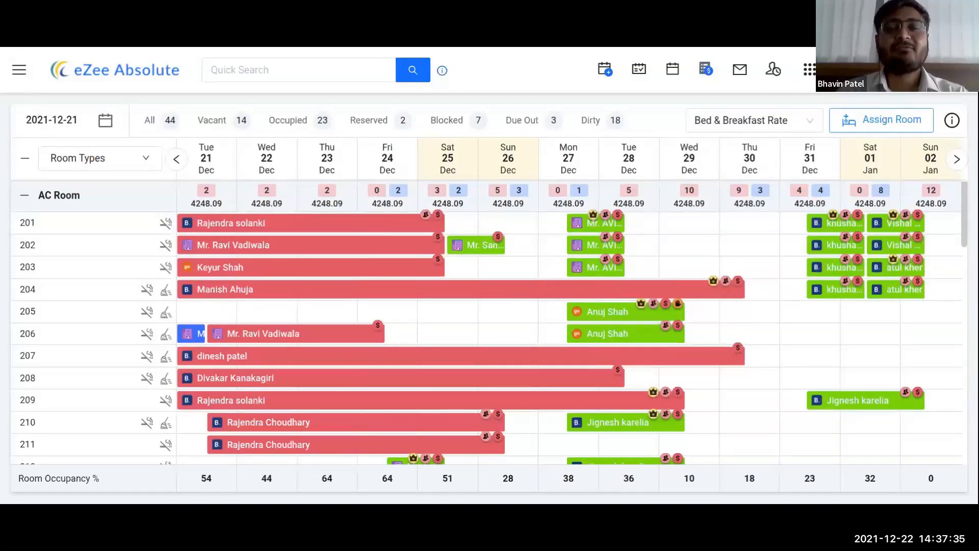
{"action": "left_click_drag", "start_coordinate": [197, 123], "coordinate": [229, 123]}
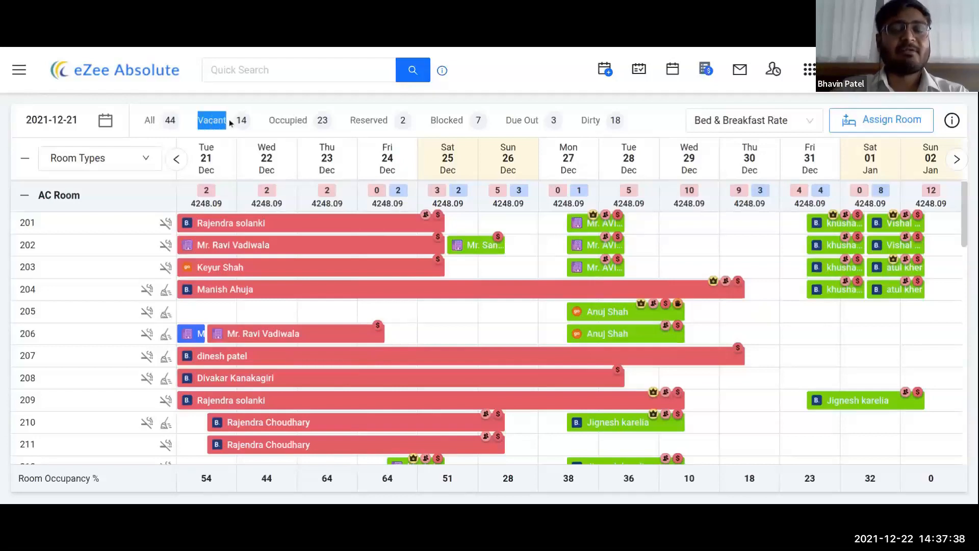
{"action": "left_click", "coordinate": [292, 100]}
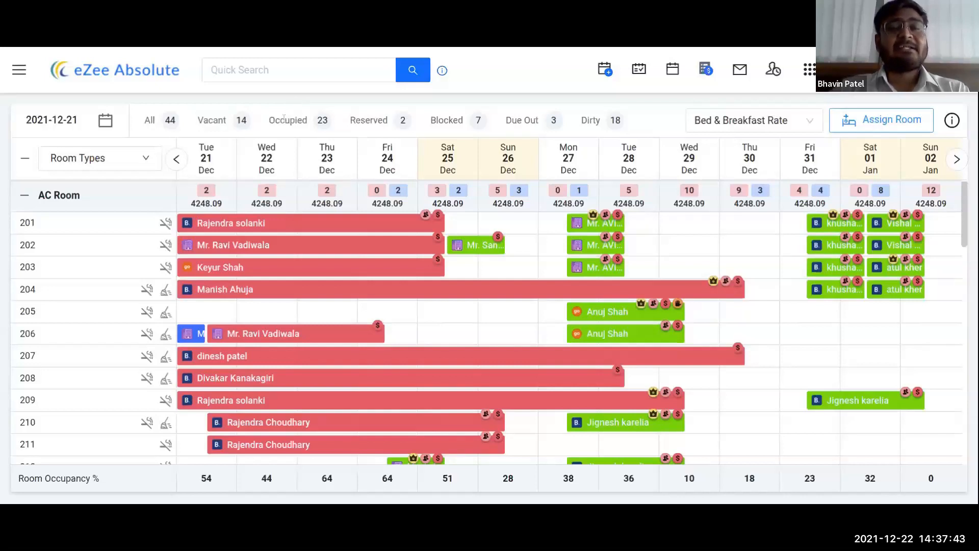
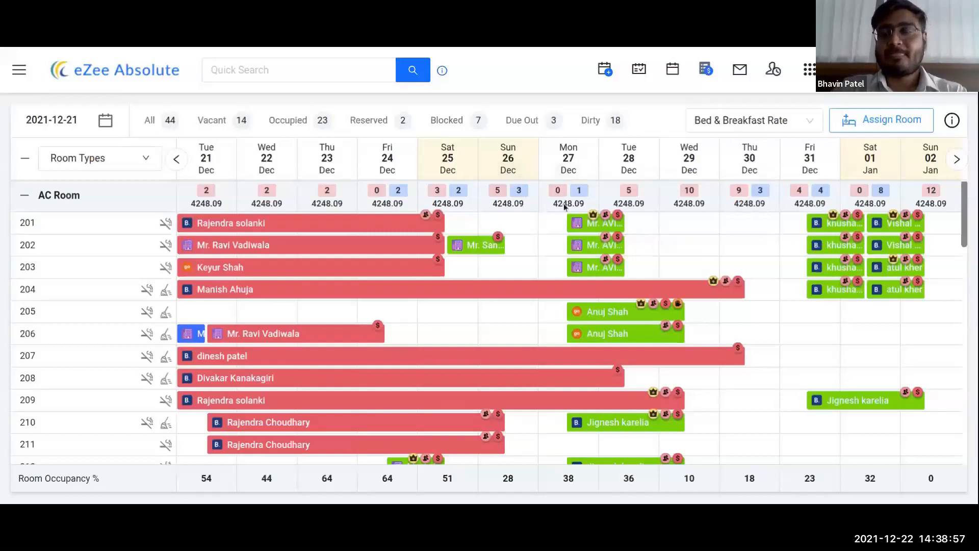
Step: Switch the calendar prices to the CP rate plan, then back to Bed & Breakfast Rate
{"action": "left_click", "coordinate": [755, 120]}
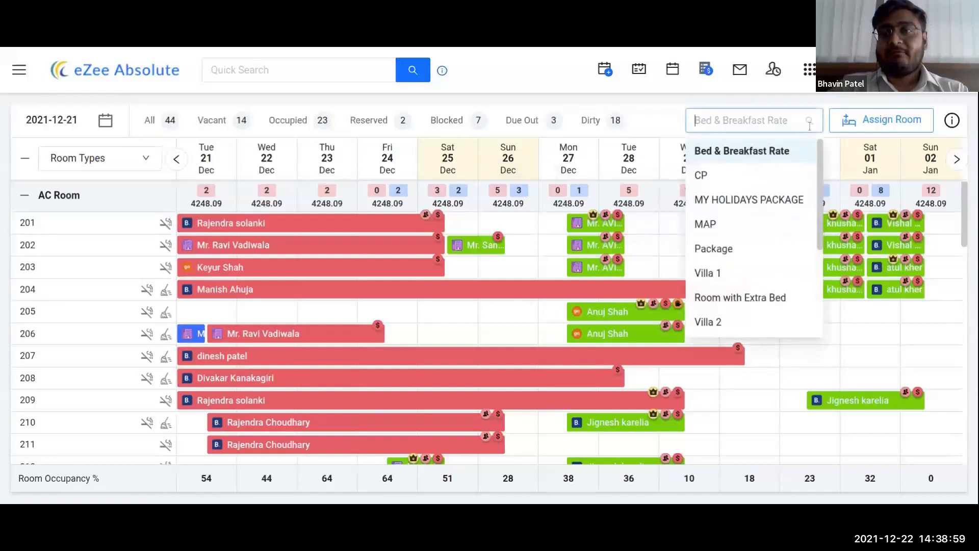
{"action": "scroll", "coordinate": [772, 204], "scroll_direction": "down", "scroll_amount": 1}
{"action": "scroll", "coordinate": [773, 204], "scroll_direction": "down", "scroll_amount": 1}
{"action": "scroll", "coordinate": [745, 258], "scroll_direction": "up", "scroll_amount": 2}
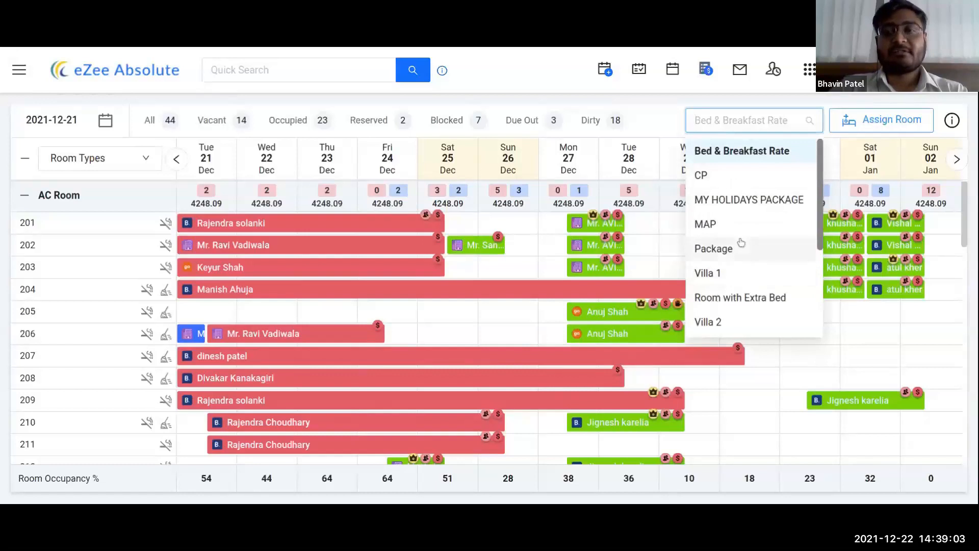
{"action": "left_click", "coordinate": [709, 179]}
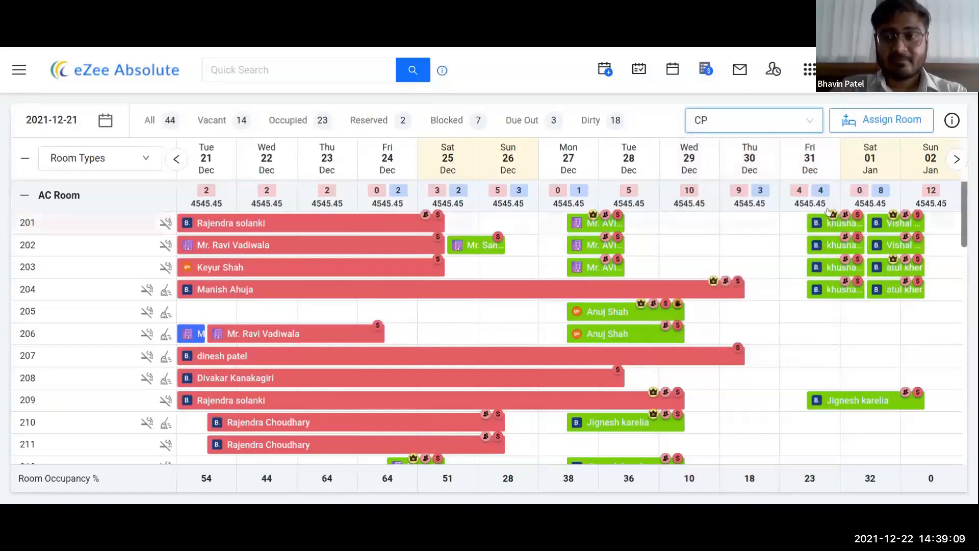
{"action": "left_click", "coordinate": [791, 120]}
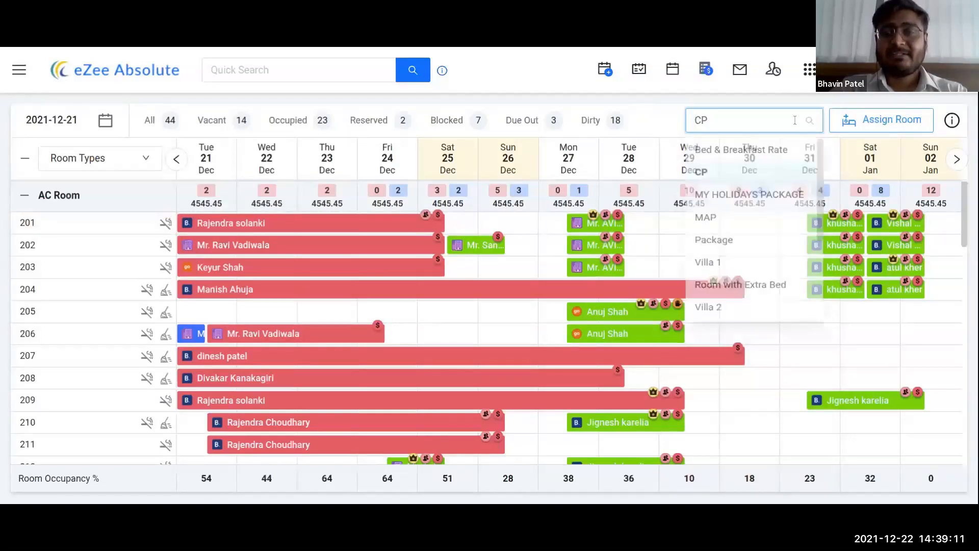
{"action": "left_click", "coordinate": [740, 152]}
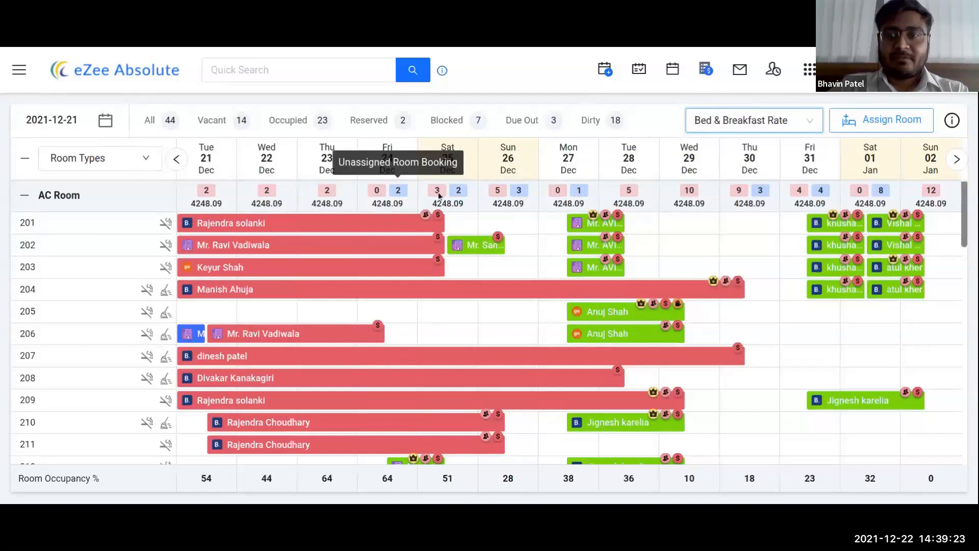
Step: List unassigned bookings for 24 December and assign the first AC Room booking to room 205
{"action": "left_click", "coordinate": [878, 129]}
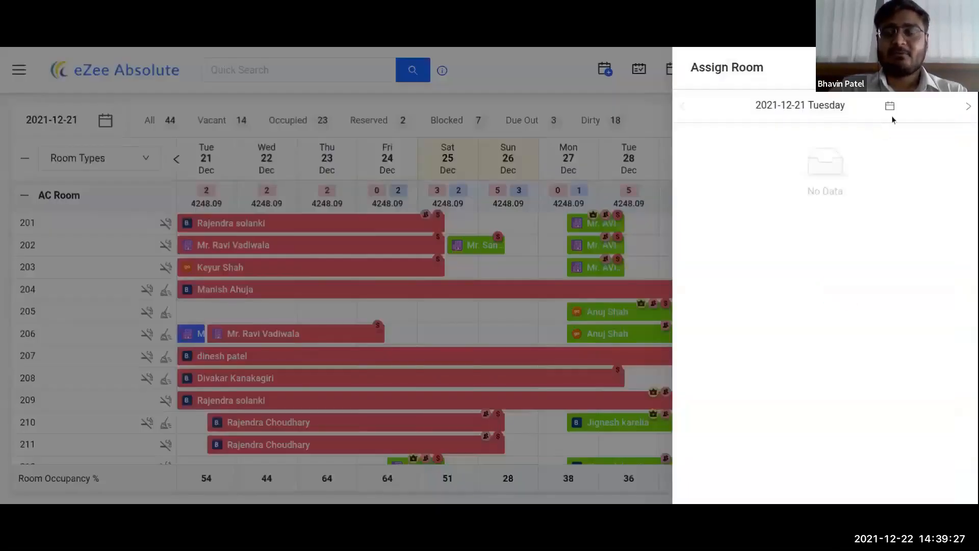
{"action": "left_click", "coordinate": [889, 106]}
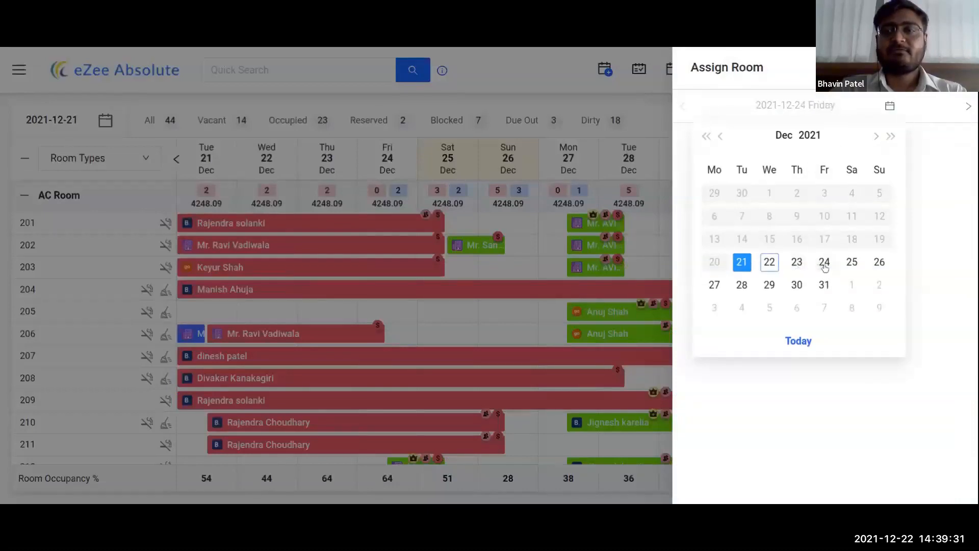
{"action": "left_click", "coordinate": [819, 264]}
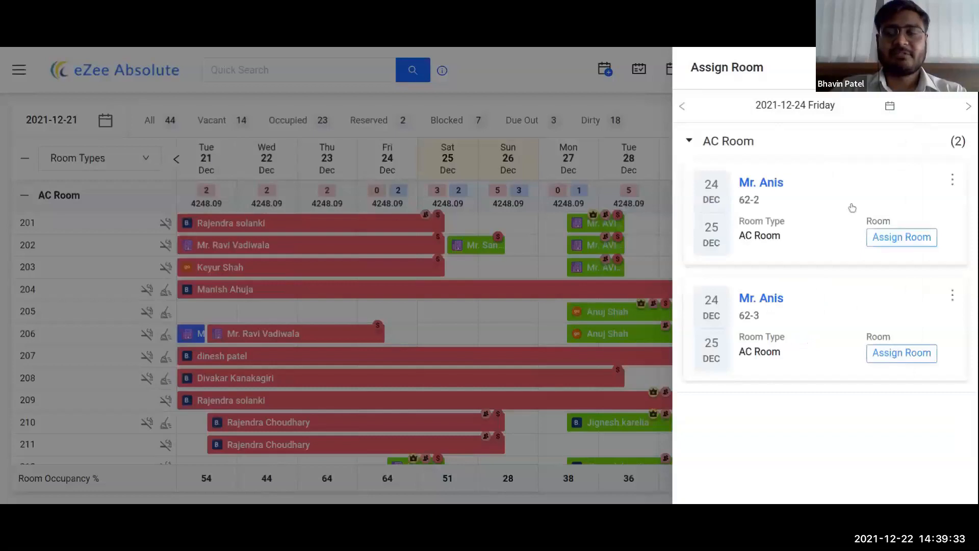
{"action": "left_click", "coordinate": [899, 239]}
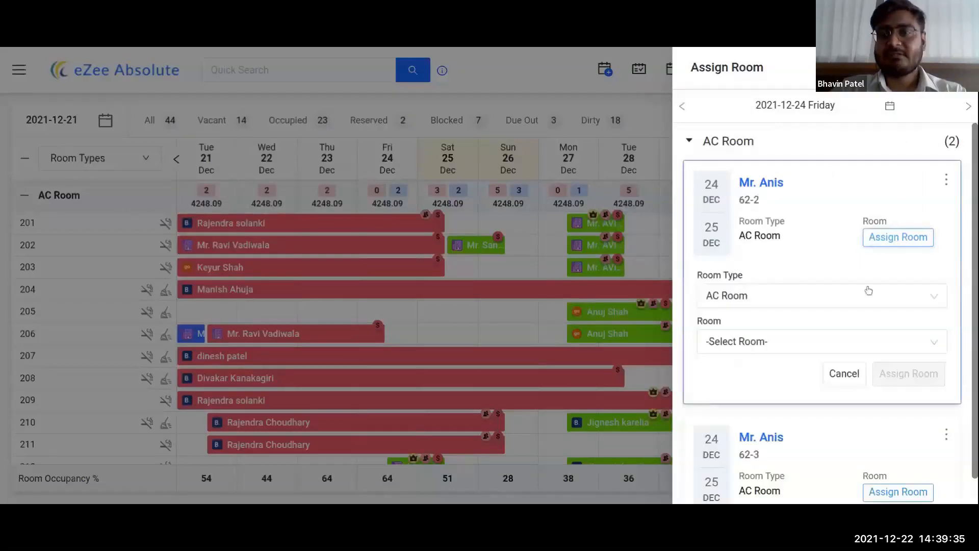
{"action": "left_click", "coordinate": [714, 340]}
{"action": "left_click", "coordinate": [714, 396]}
{"action": "left_click", "coordinate": [913, 373]}
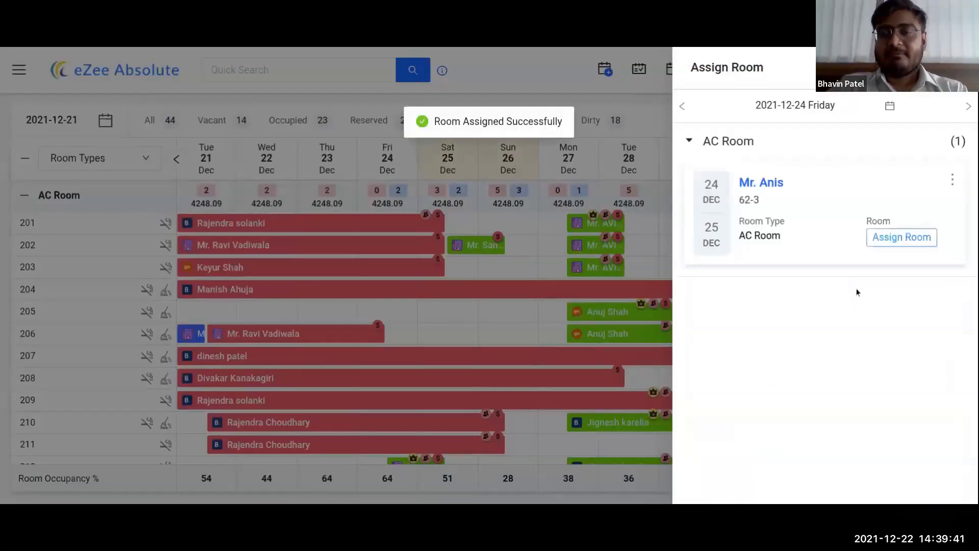
Step: Assign the remaining 24 December booking to room 206 and show the calendar legend
{"action": "left_click", "coordinate": [910, 244]}
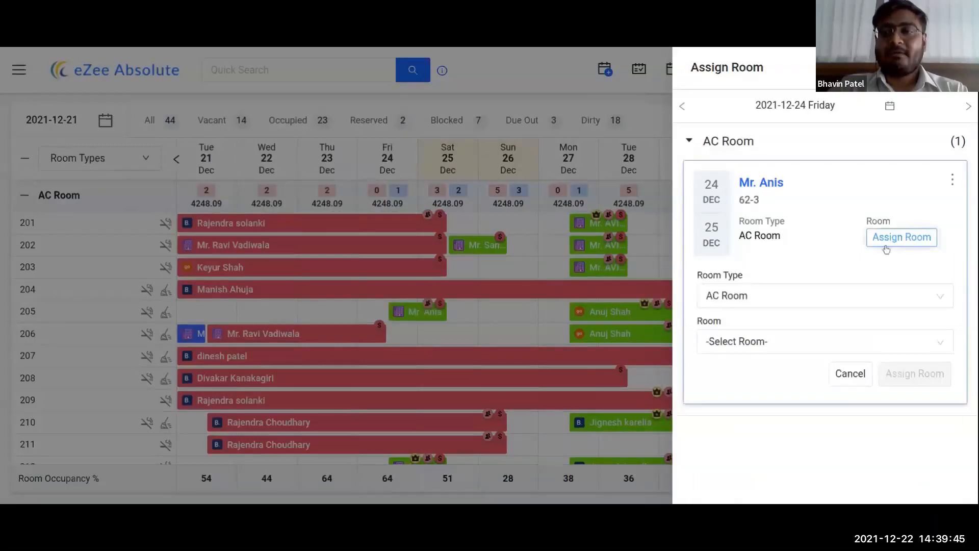
{"action": "left_click", "coordinate": [726, 351]}
{"action": "left_click", "coordinate": [719, 398]}
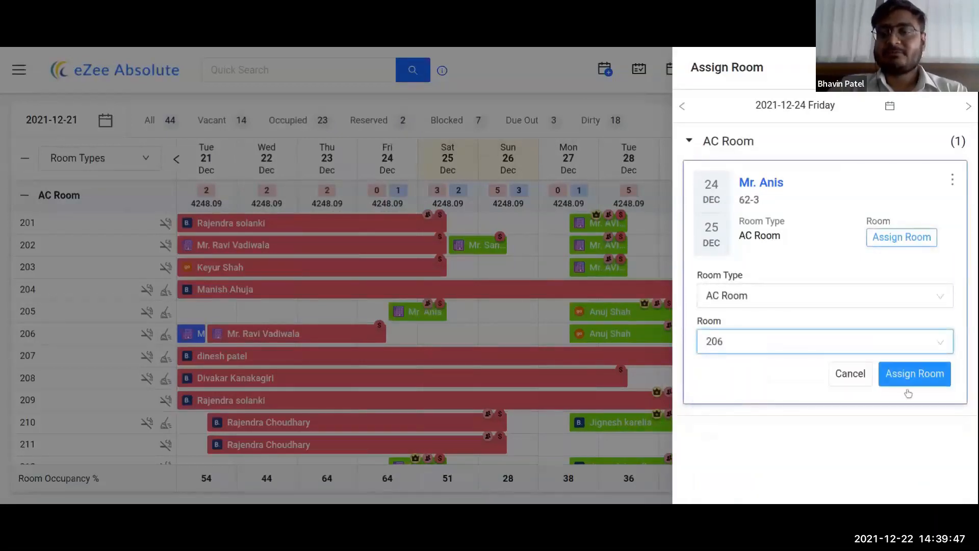
{"action": "left_click", "coordinate": [927, 374]}
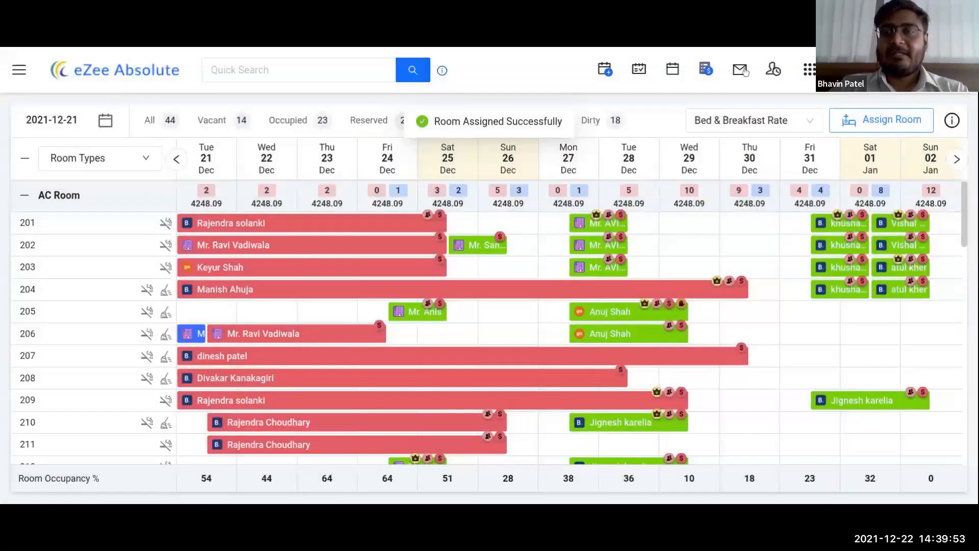
{"action": "left_click", "coordinate": [951, 121]}
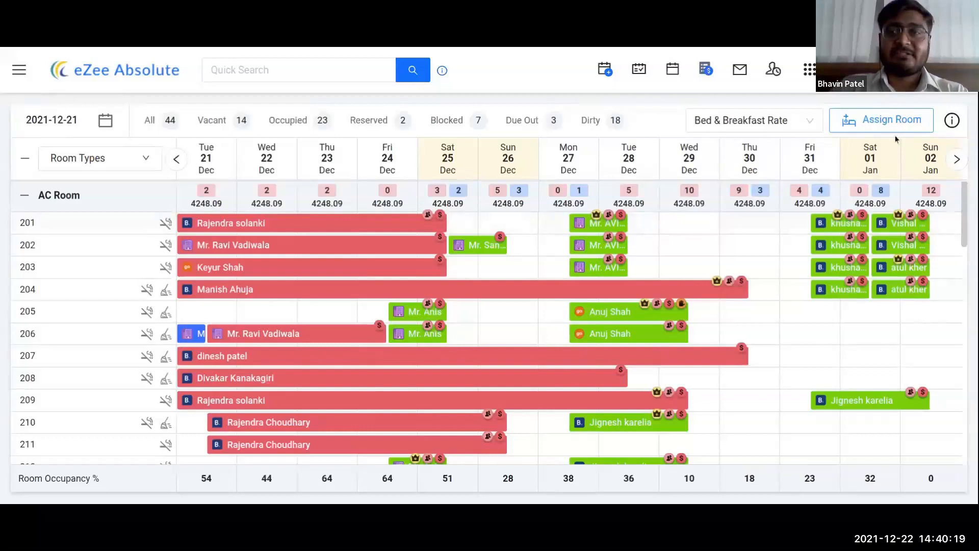
{"action": "left_click", "coordinate": [952, 121]}
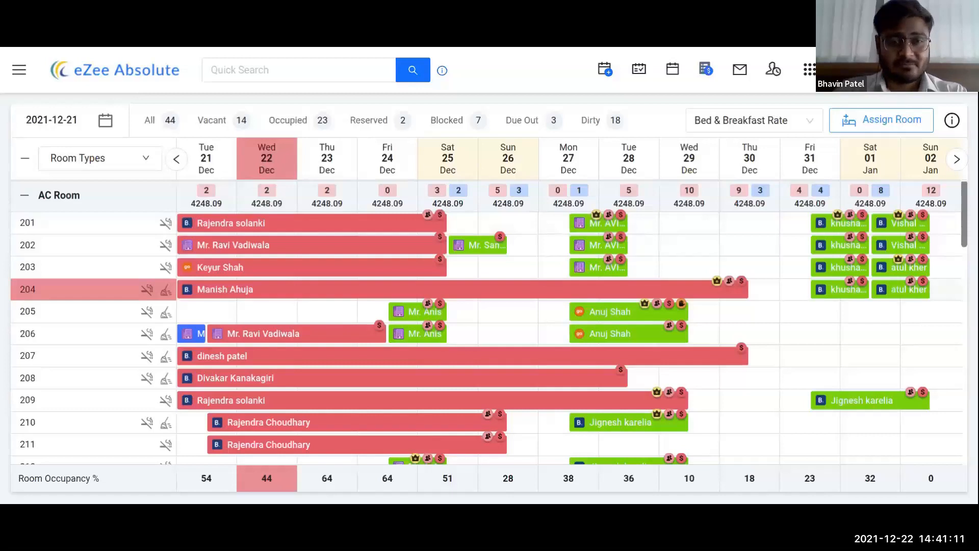
{"action": "left_click", "coordinate": [289, 225]}
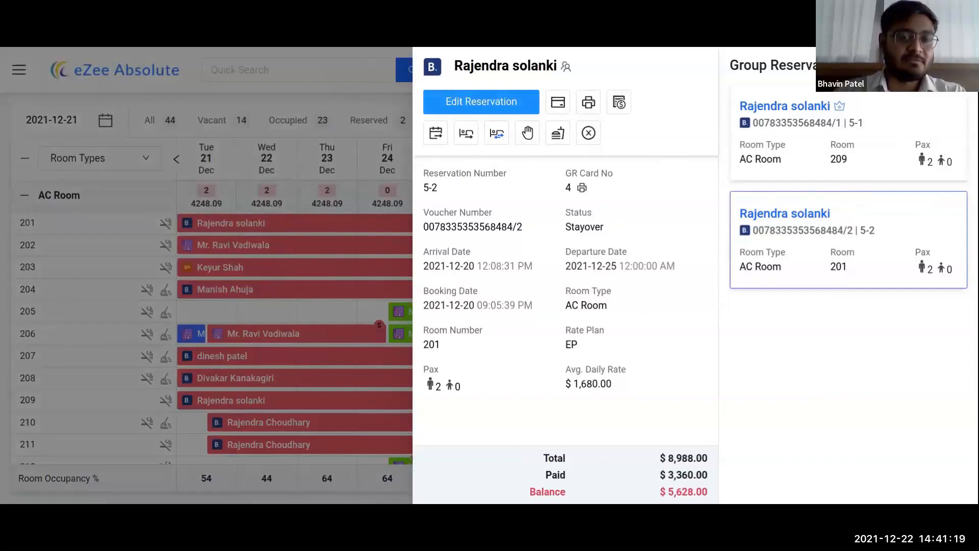
{"action": "left_click", "coordinate": [316, 159]}
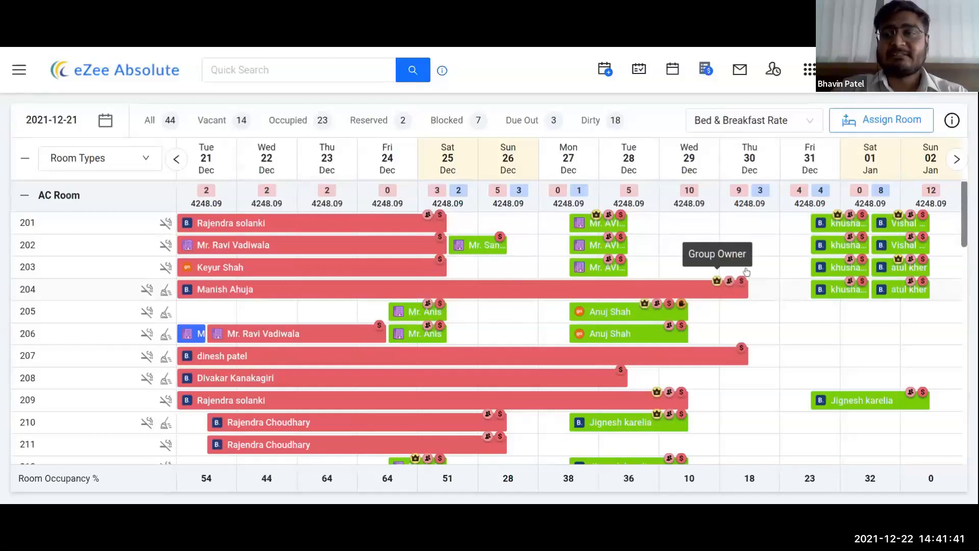
{"action": "left_click", "coordinate": [951, 121]}
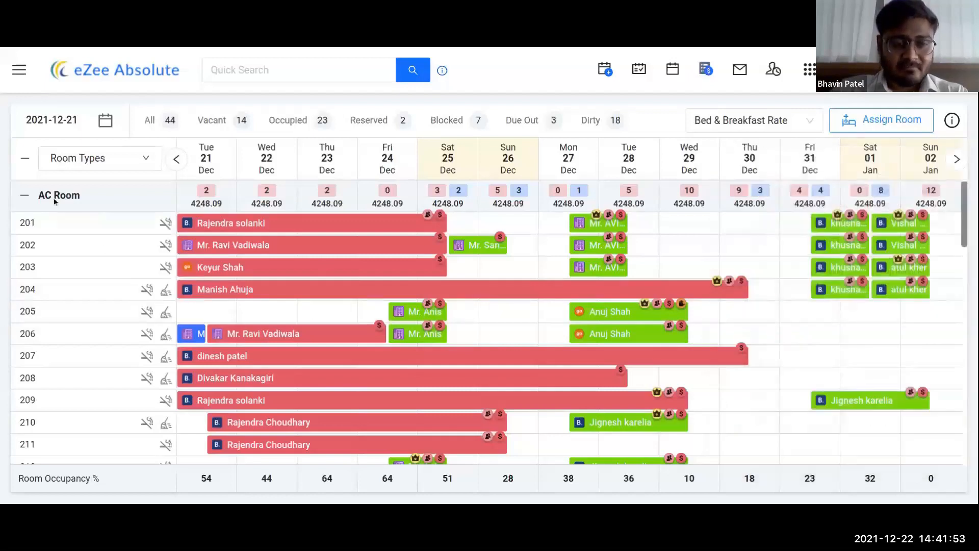
{"action": "scroll", "coordinate": [93, 273], "scroll_direction": "down", "scroll_amount": 2}
{"action": "scroll", "coordinate": [94, 273], "scroll_direction": "up", "scroll_amount": 2}
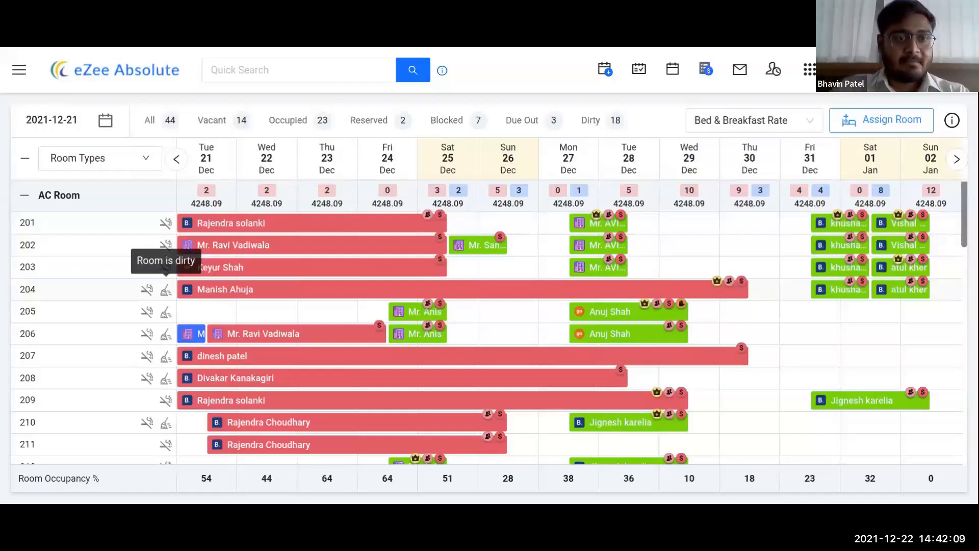
{"action": "left_click", "coordinate": [24, 161]}
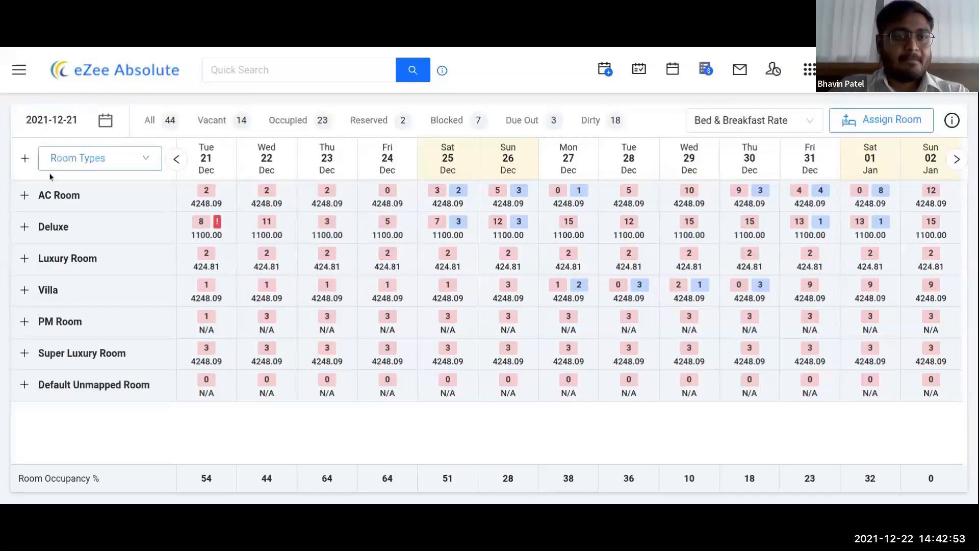
{"action": "left_click", "coordinate": [23, 196]}
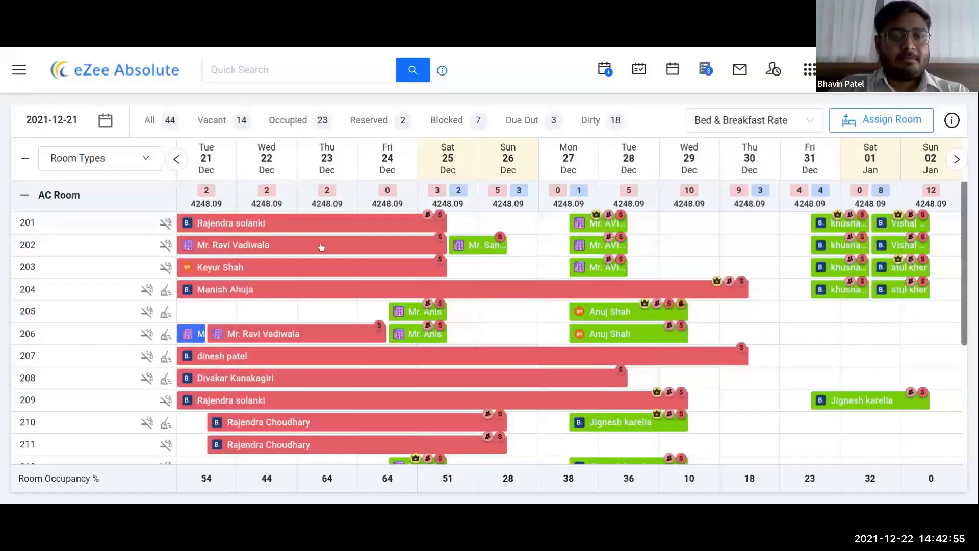
{"action": "scroll", "coordinate": [338, 261], "scroll_direction": "down", "scroll_amount": 1}
{"action": "scroll", "coordinate": [338, 262], "scroll_direction": "up", "scroll_amount": 1}
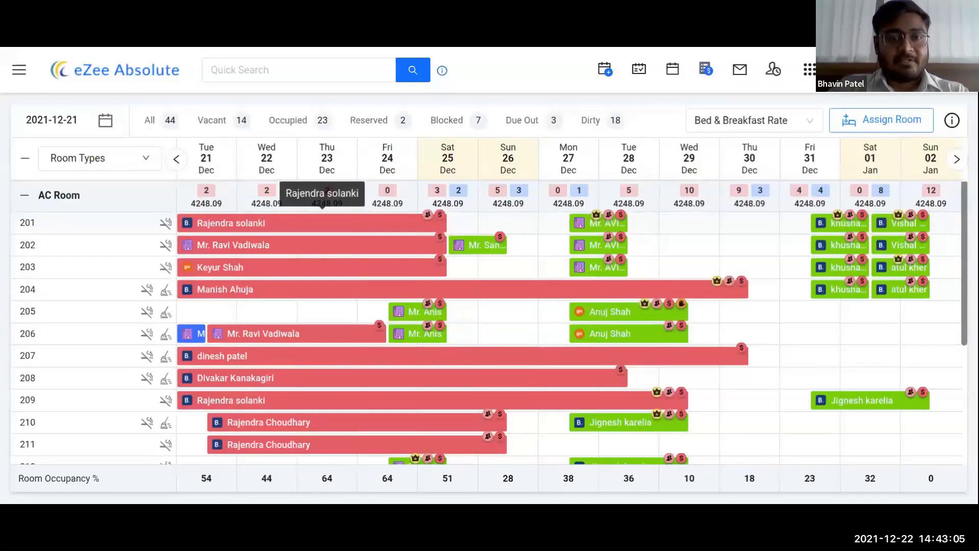
Step: Open the room 201 reservation, unlock it, and bring up the Add Payment form
{"action": "left_click", "coordinate": [296, 226]}
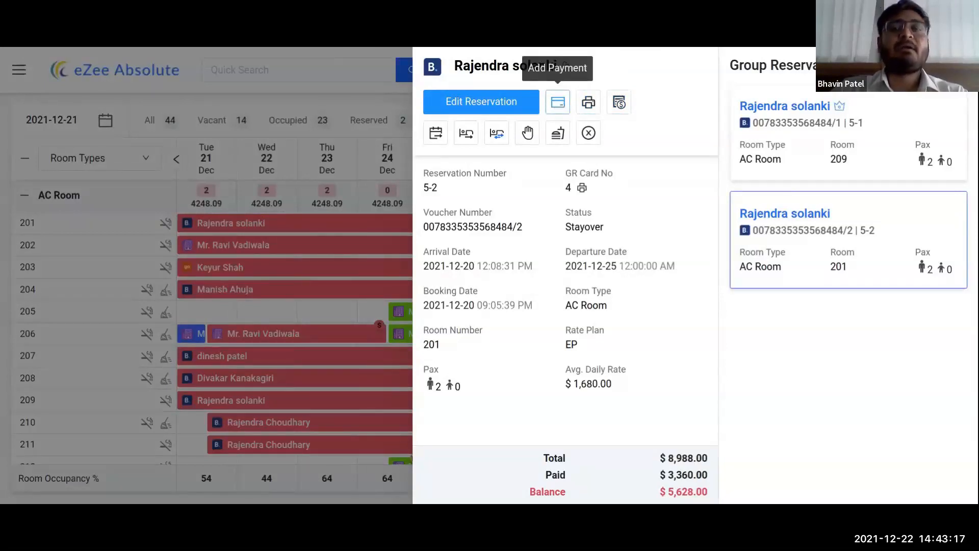
{"action": "left_click", "coordinate": [557, 102]}
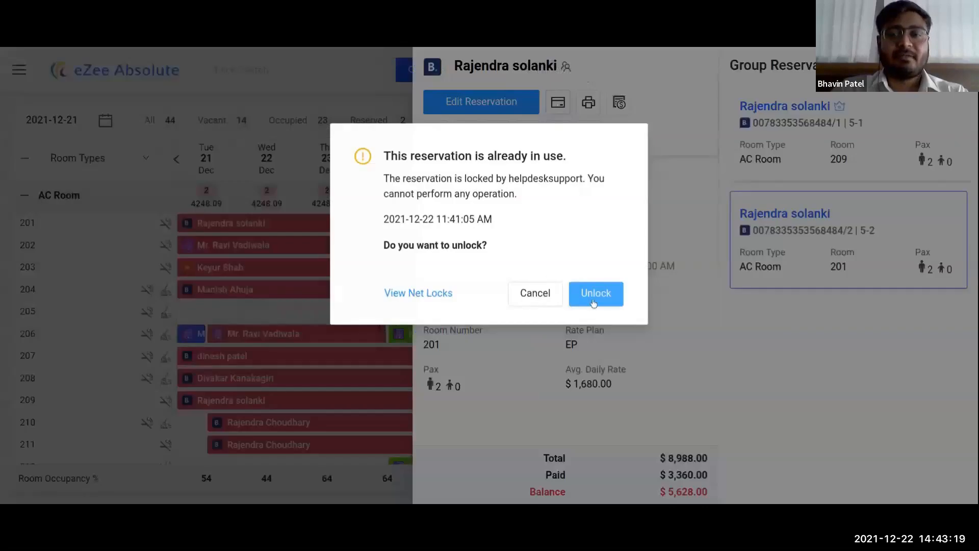
{"action": "left_click", "coordinate": [594, 296]}
{"action": "left_click", "coordinate": [558, 104]}
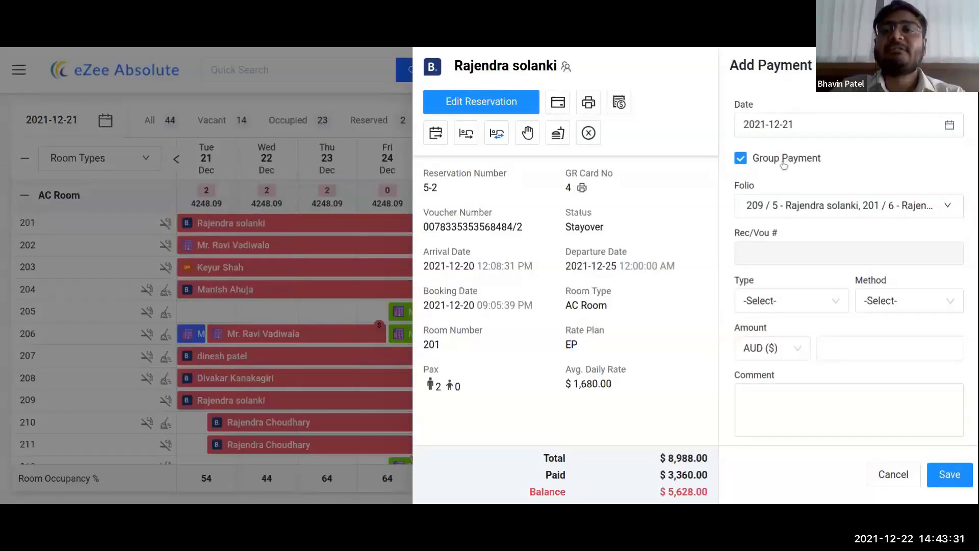
Step: Keep both folios selected, set Type and Method to Cash for 18446.40, and save
{"action": "left_click", "coordinate": [924, 206]}
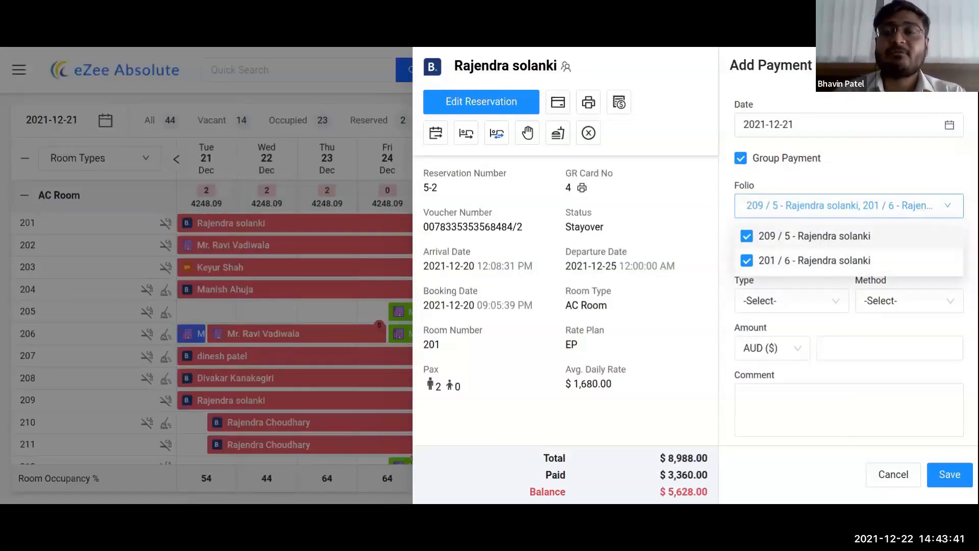
{"action": "left_click", "coordinate": [855, 158]}
{"action": "left_click", "coordinate": [815, 301]}
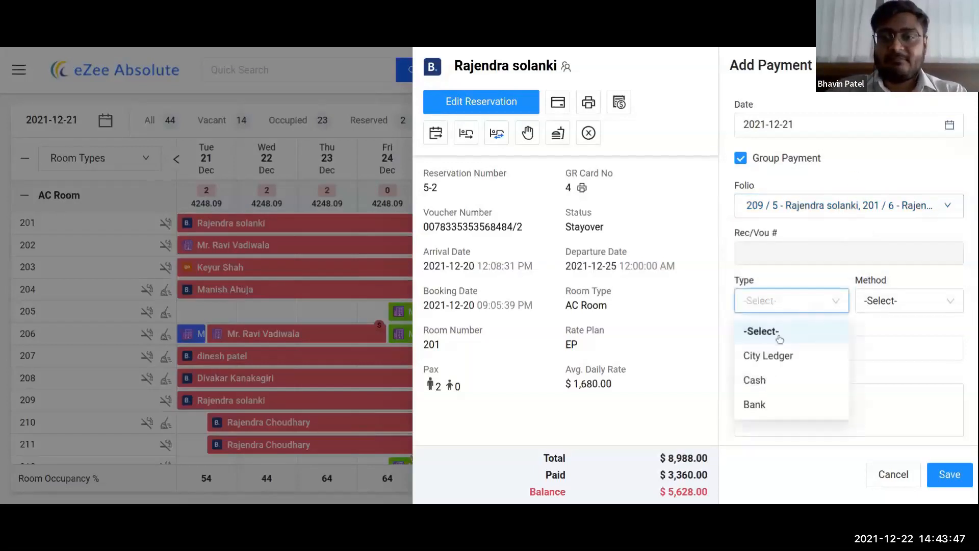
{"action": "left_click", "coordinate": [754, 380]}
{"action": "left_click", "coordinate": [902, 301]}
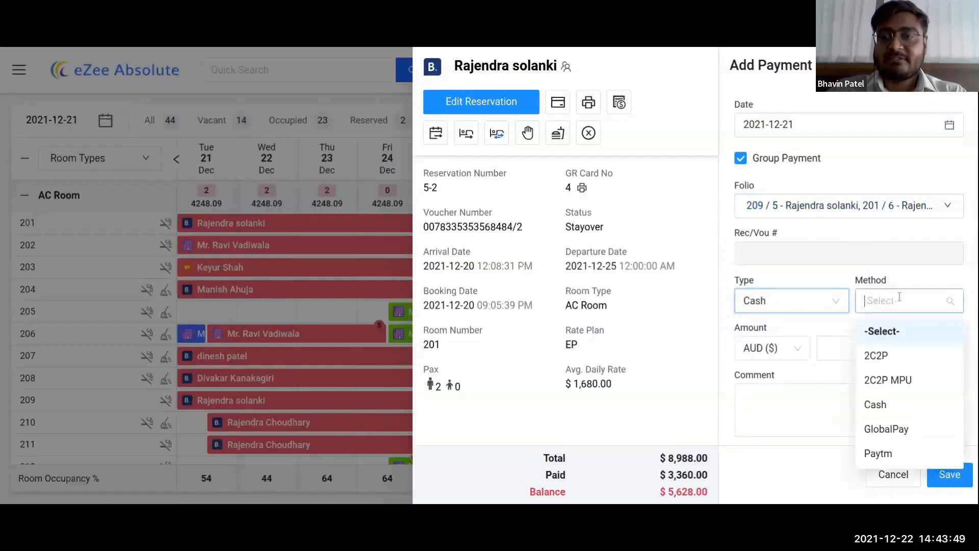
{"action": "left_click", "coordinate": [876, 403]}
{"action": "left_click", "coordinate": [885, 342]}
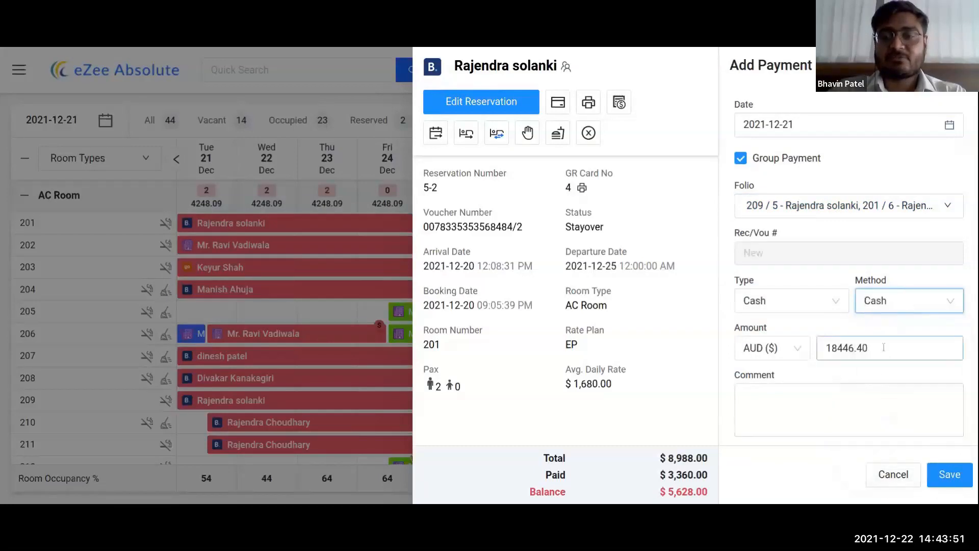
{"action": "left_click", "coordinate": [942, 478]}
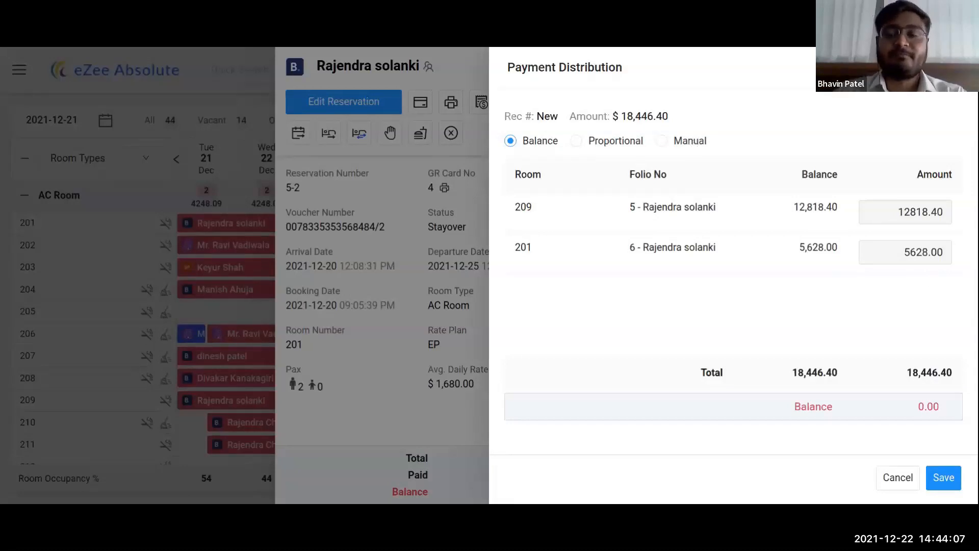
Step: Distribute the payment by each room's balance rather than proportionally, and post it
{"action": "left_click", "coordinate": [605, 141]}
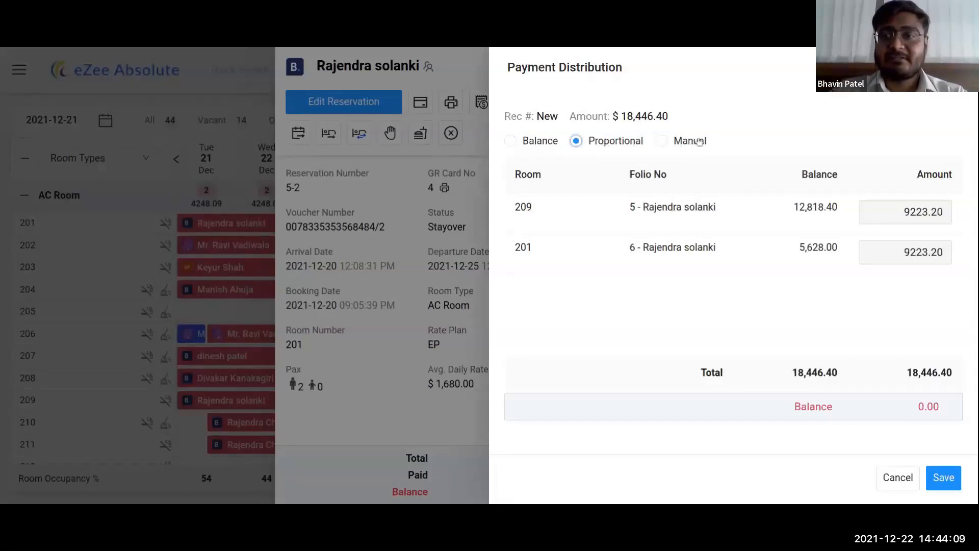
{"action": "left_click", "coordinate": [527, 144]}
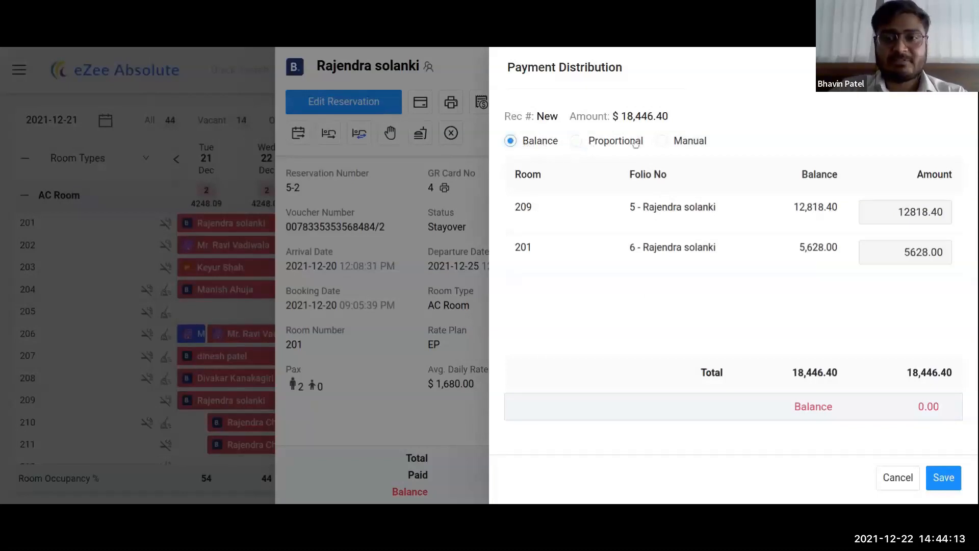
{"action": "left_click", "coordinate": [946, 487]}
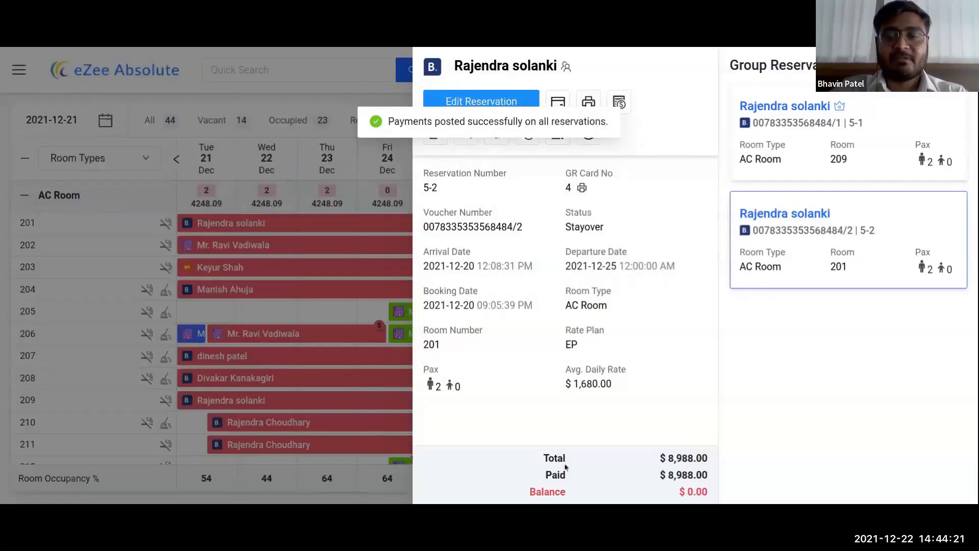
Step: Highlight the 16,178.40 total and 0.00 balance, then view reservation 5-1 for room 209
{"action": "left_click_drag", "start_coordinate": [544, 458], "coordinate": [664, 475]}
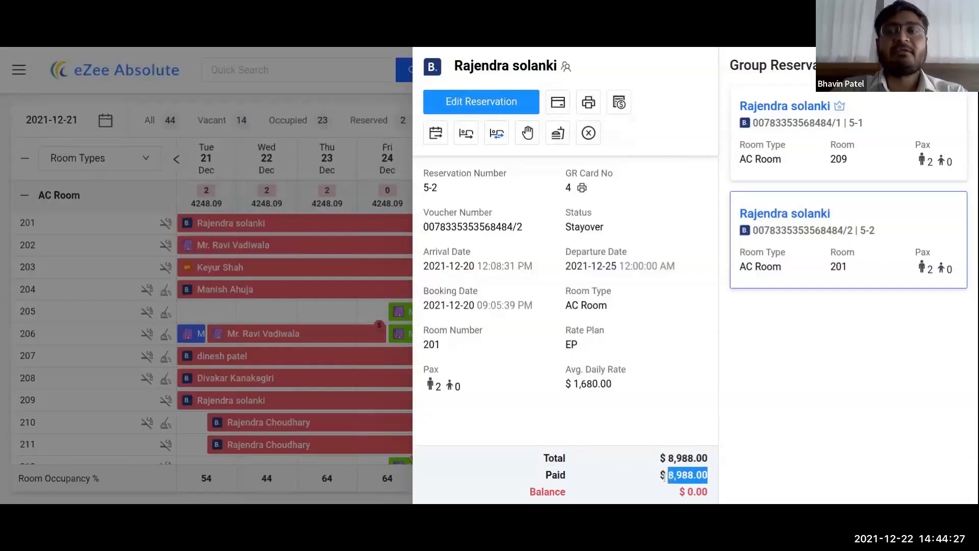
{"action": "triple_click", "coordinate": [686, 492]}
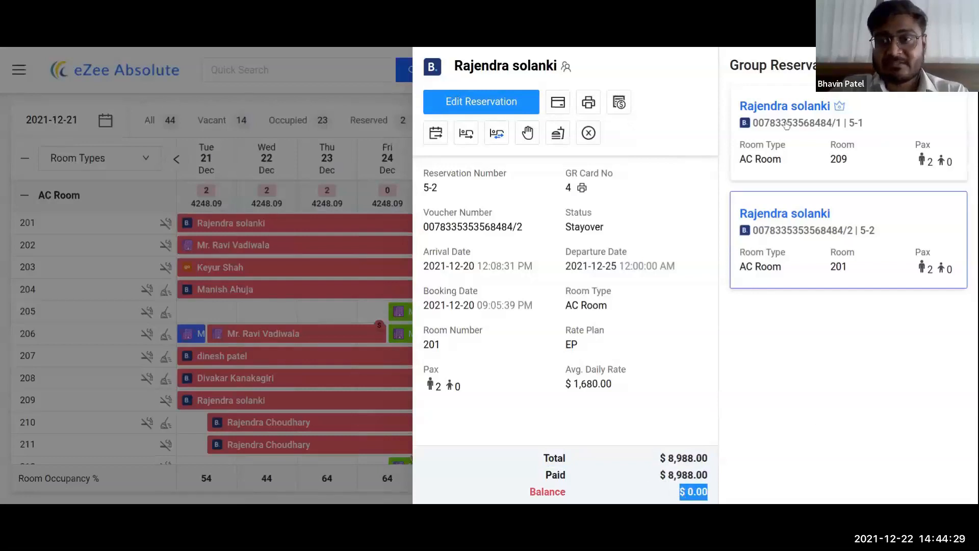
{"action": "left_click", "coordinate": [791, 154]}
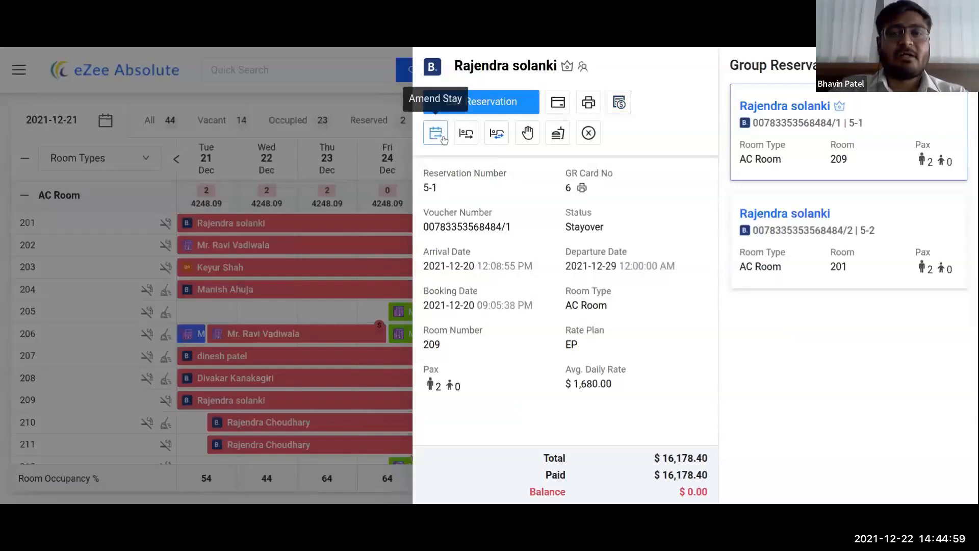
Step: Amend the stay on the whole group to depart 30 December 2021 and confirm
{"action": "left_click", "coordinate": [444, 139]}
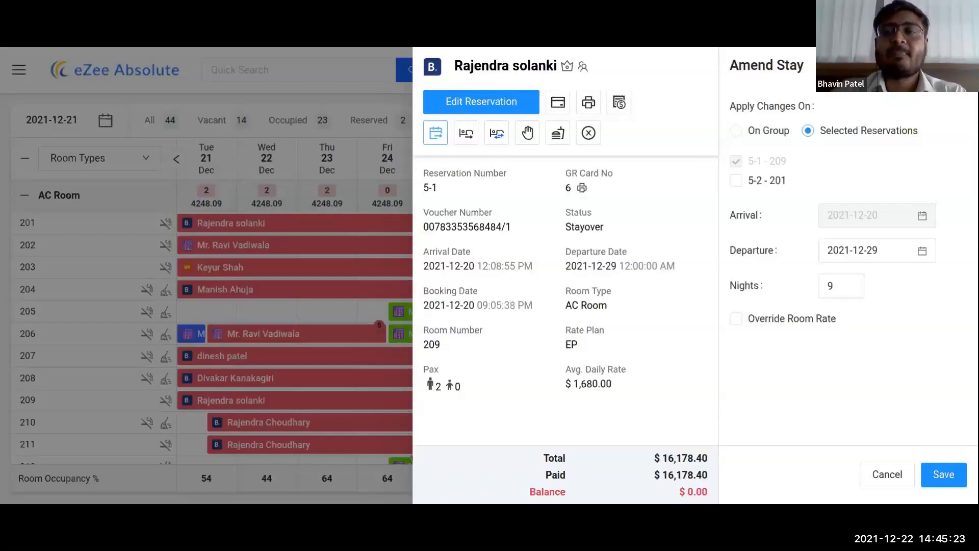
{"action": "left_click", "coordinate": [744, 134]}
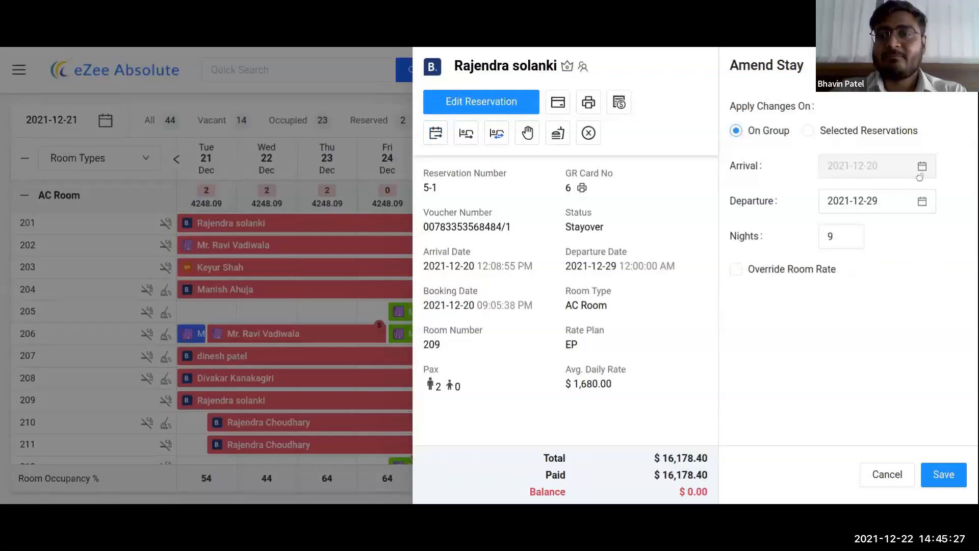
{"action": "left_click", "coordinate": [923, 207]}
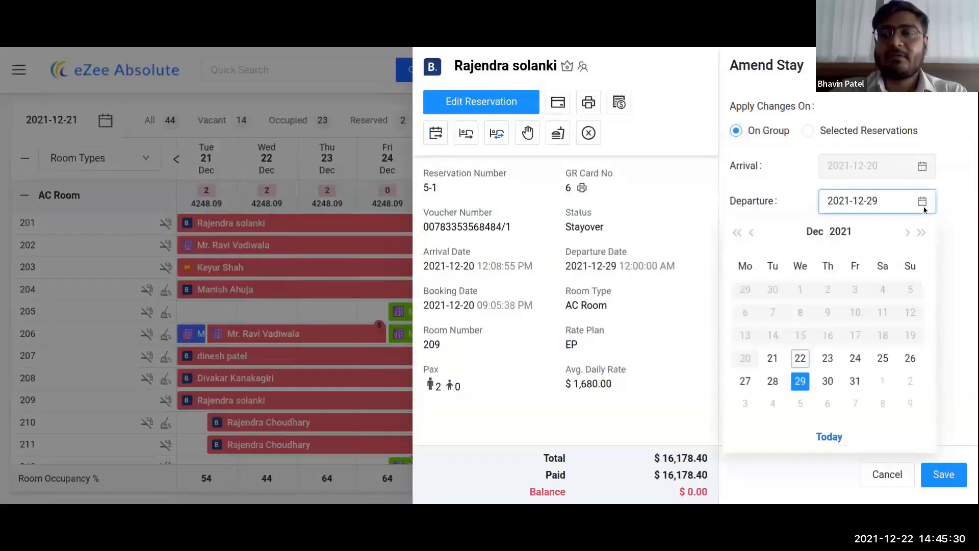
{"action": "left_click", "coordinate": [825, 387]}
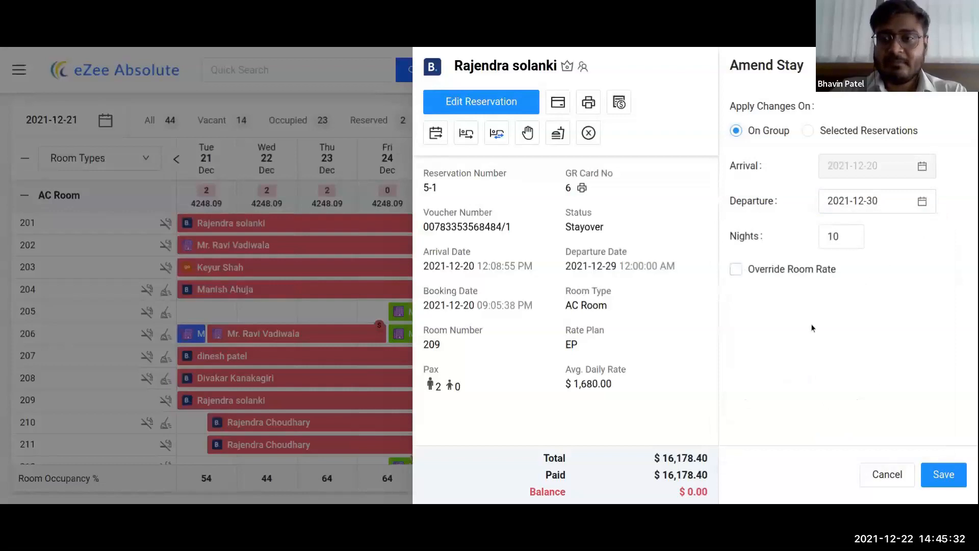
{"action": "left_click", "coordinate": [942, 478]}
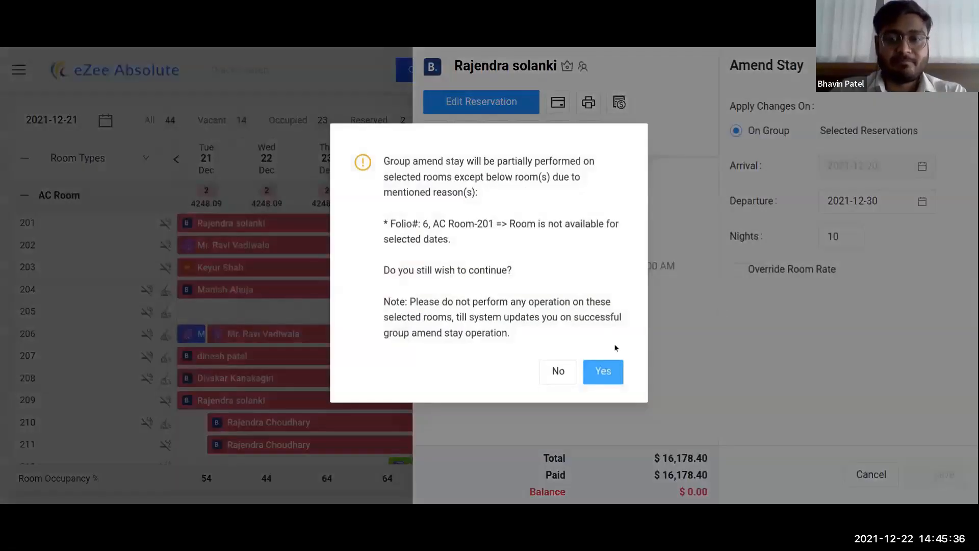
{"action": "left_click", "coordinate": [604, 372]}
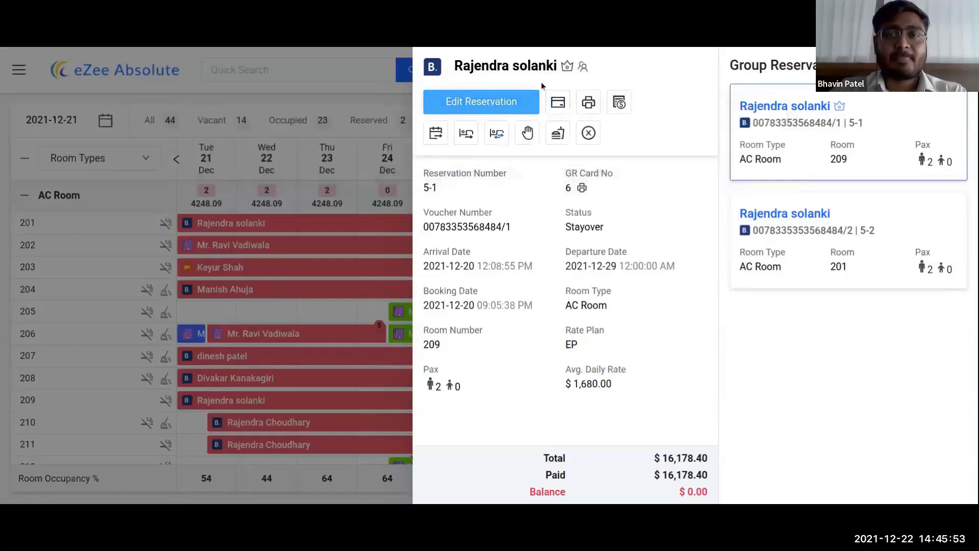
Step: Close the details panel and open room 210's reservation in full edit view
{"action": "left_click", "coordinate": [487, 102]}
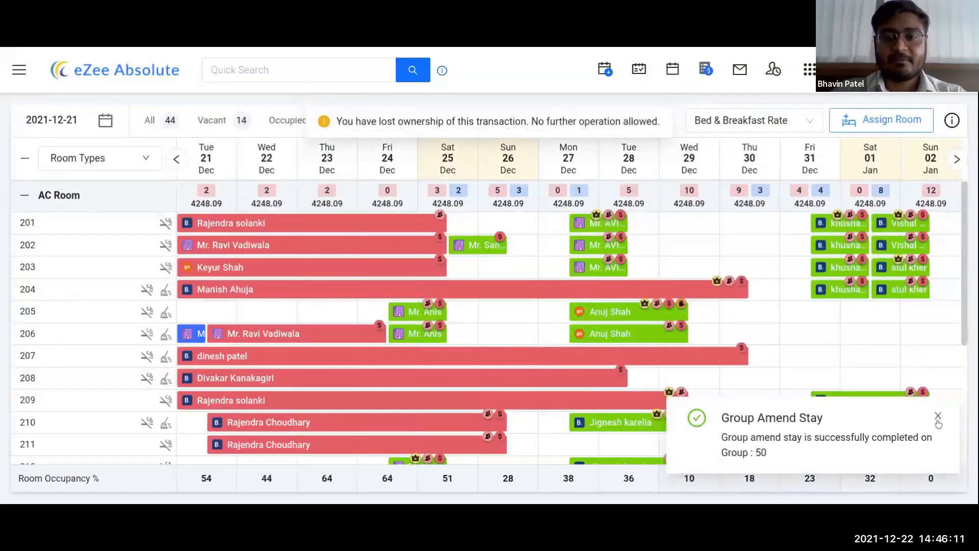
{"action": "left_click", "coordinate": [262, 428]}
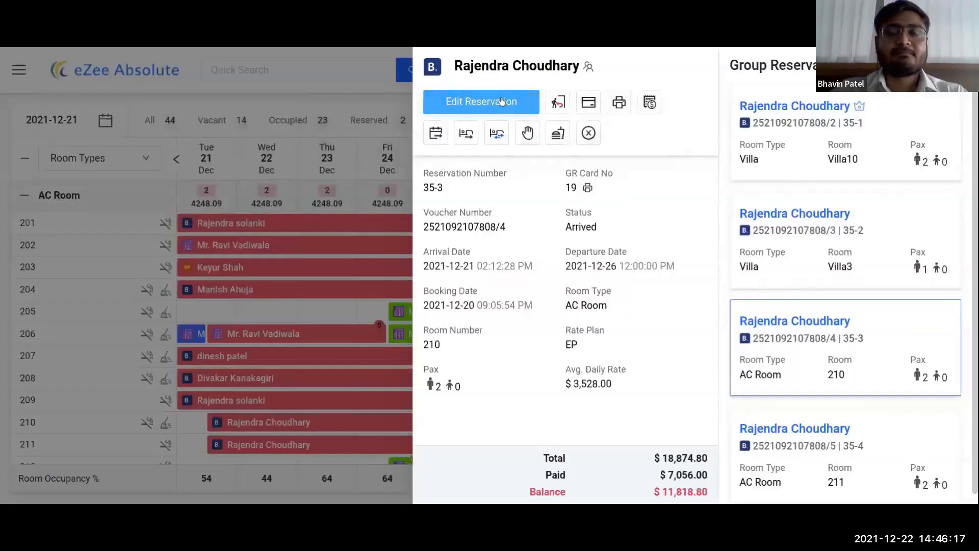
{"action": "left_click", "coordinate": [501, 101]}
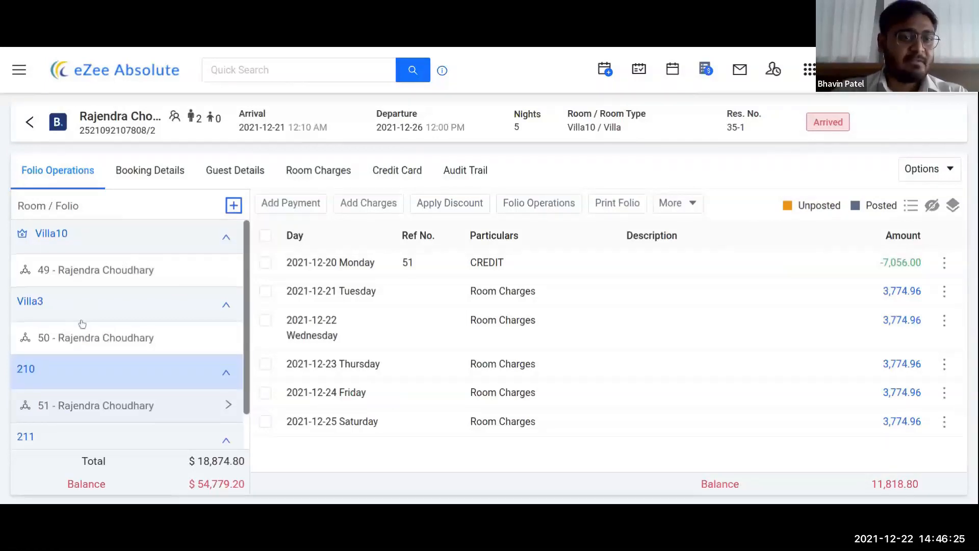
Step: Review folio charges for Villa10 and Villa3, then open a group Add Payment form
{"action": "scroll", "coordinate": [81, 322], "scroll_direction": "down", "scroll_amount": 1}
{"action": "scroll", "coordinate": [90, 378], "scroll_direction": "up", "scroll_amount": 1}
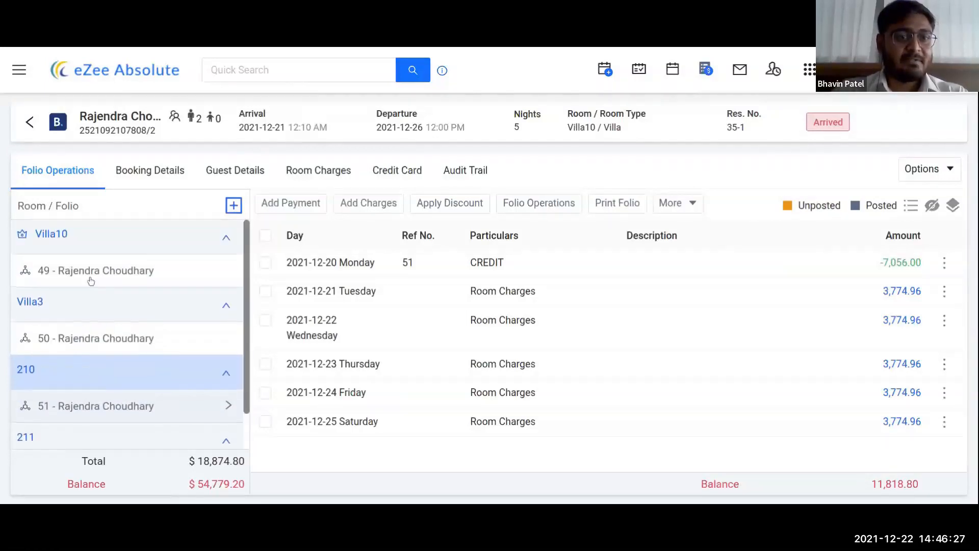
{"action": "left_click", "coordinate": [91, 276]}
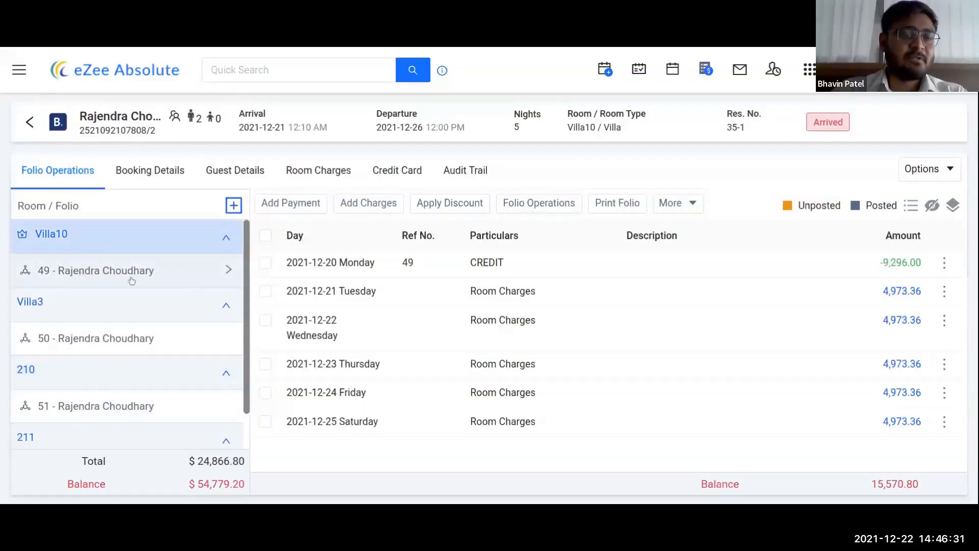
{"action": "left_click", "coordinate": [96, 343]}
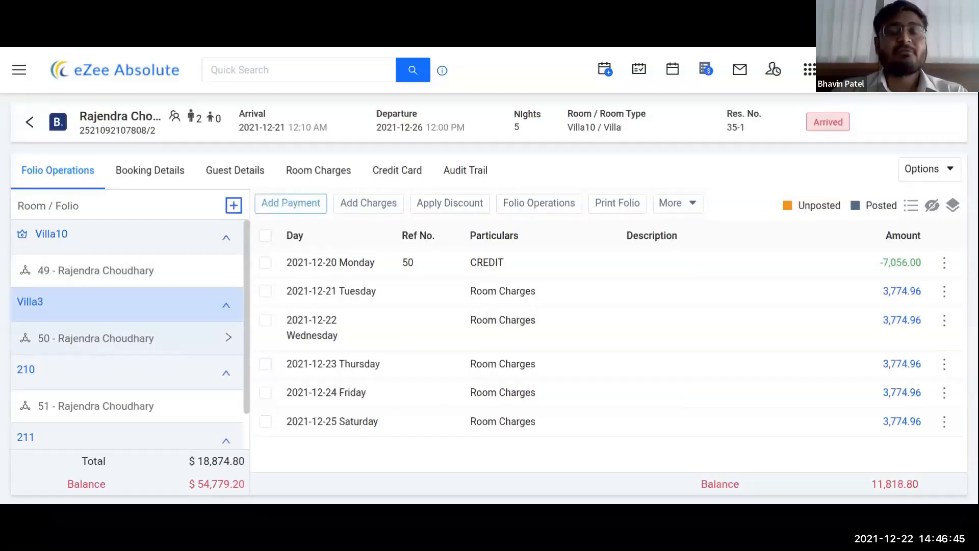
{"action": "left_click", "coordinate": [285, 206]}
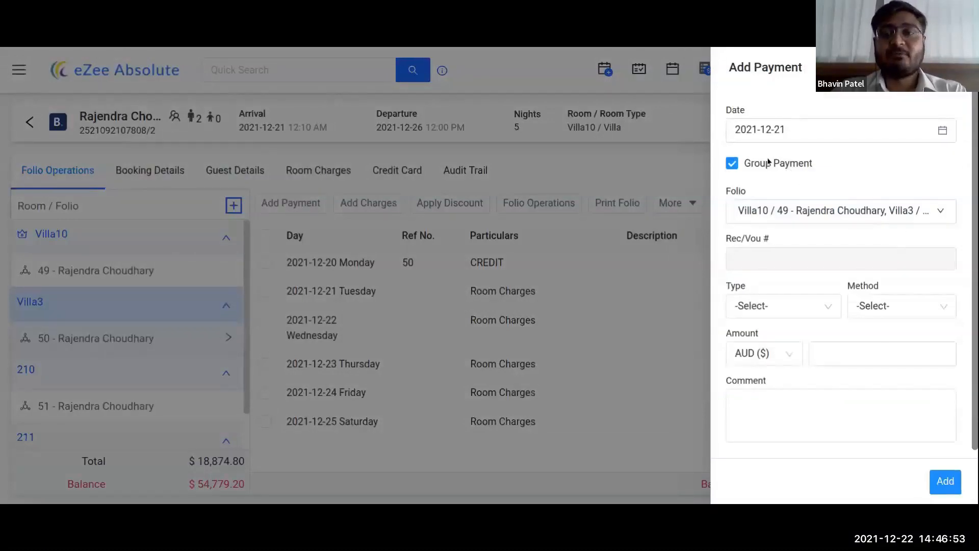
Step: Close Add Payment, pick Credit Card Surcharge in Add Charge, then close it unposted
{"action": "left_click", "coordinate": [608, 254]}
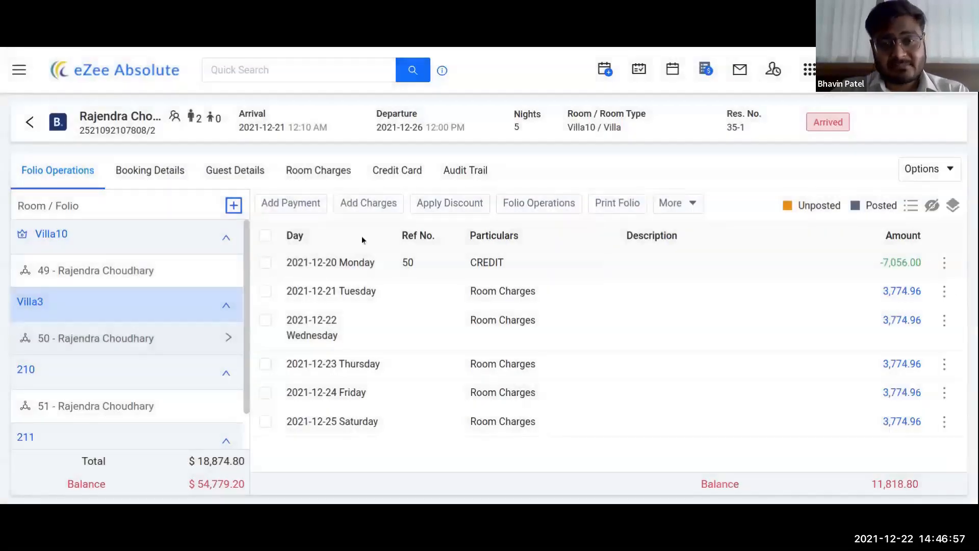
{"action": "left_click", "coordinate": [374, 206]}
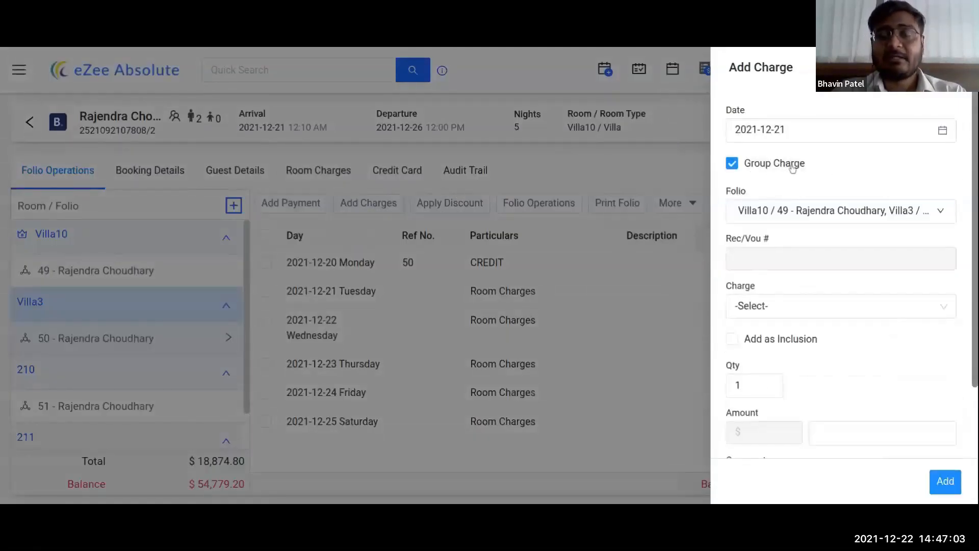
{"action": "left_click", "coordinate": [791, 306]}
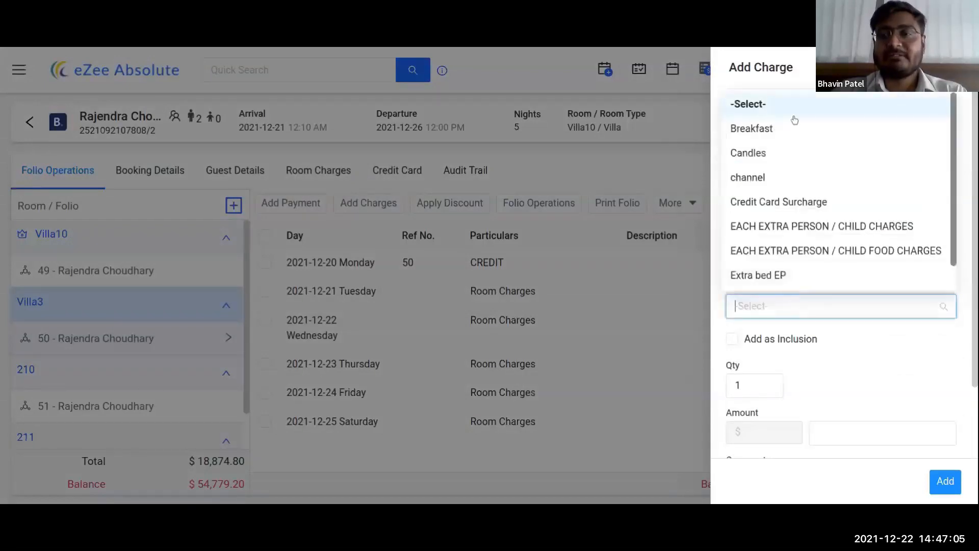
{"action": "left_click", "coordinate": [783, 203]}
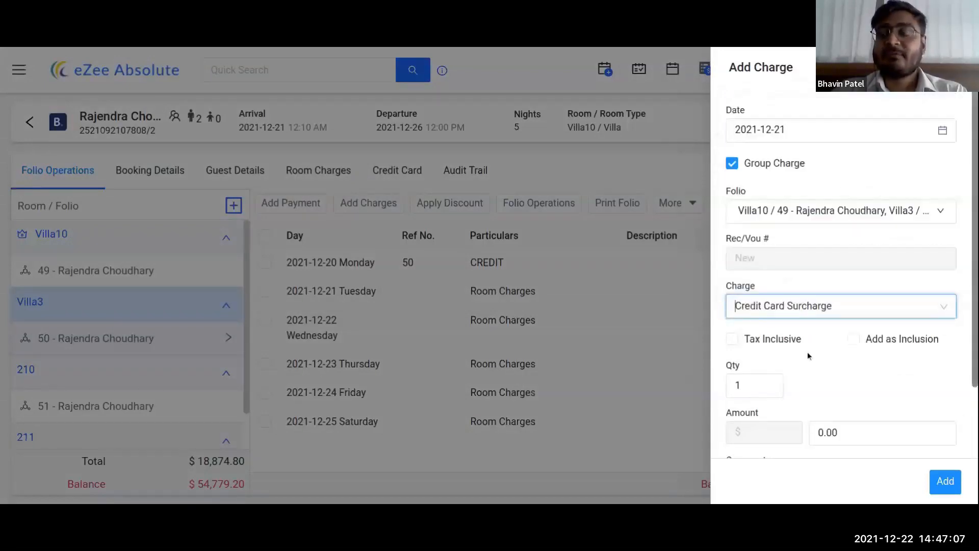
{"action": "scroll", "coordinate": [870, 355], "scroll_direction": "down", "scroll_amount": 2}
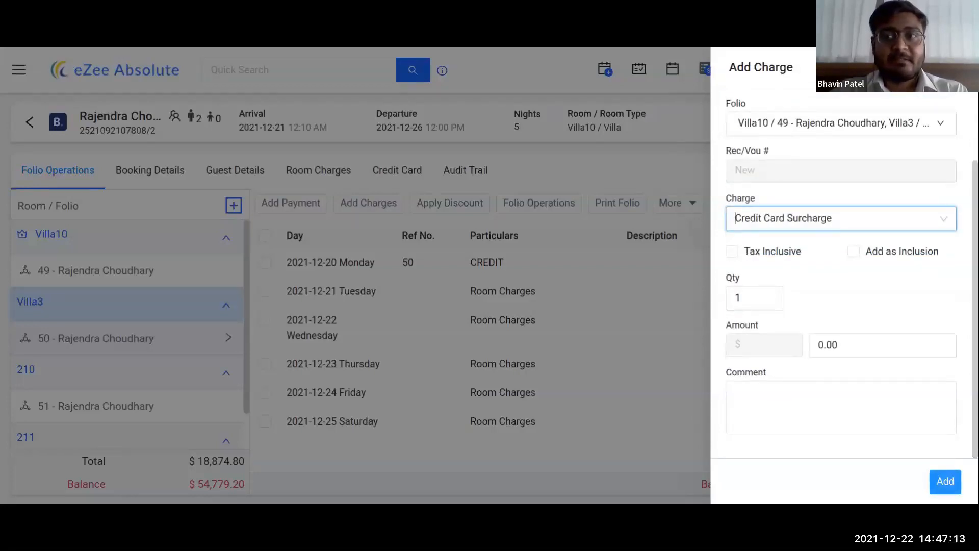
{"action": "left_click", "coordinate": [958, 67]}
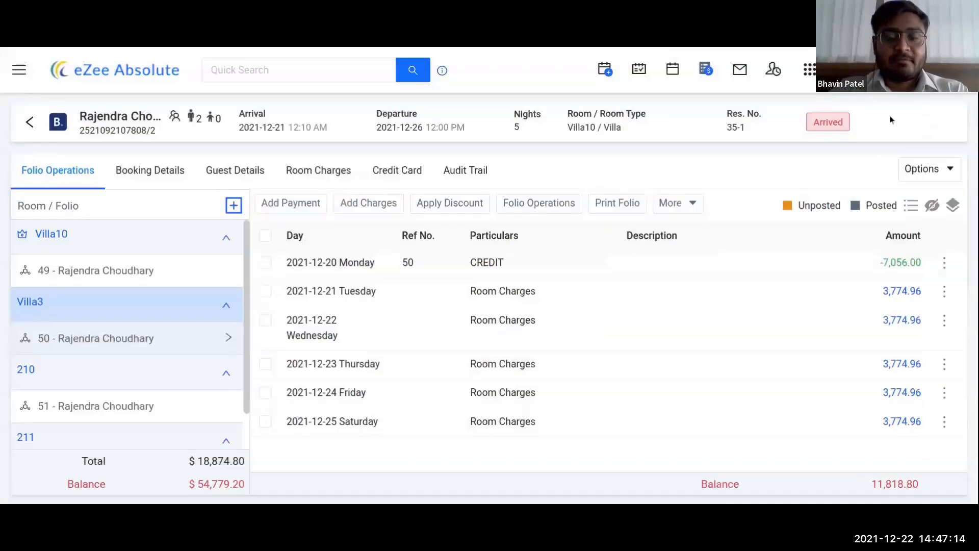
{"action": "left_click", "coordinate": [441, 210]}
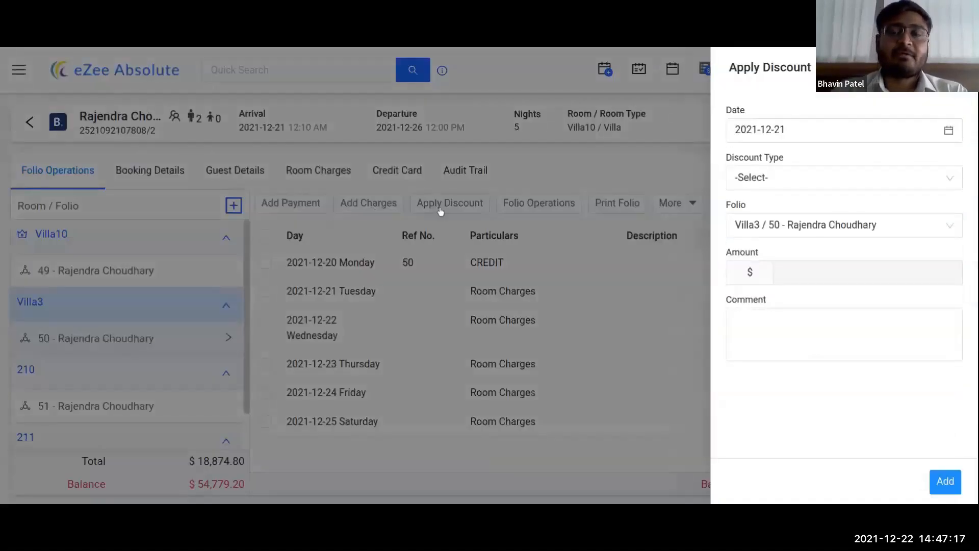
{"action": "left_click", "coordinate": [907, 130]}
{"action": "left_click", "coordinate": [815, 177]}
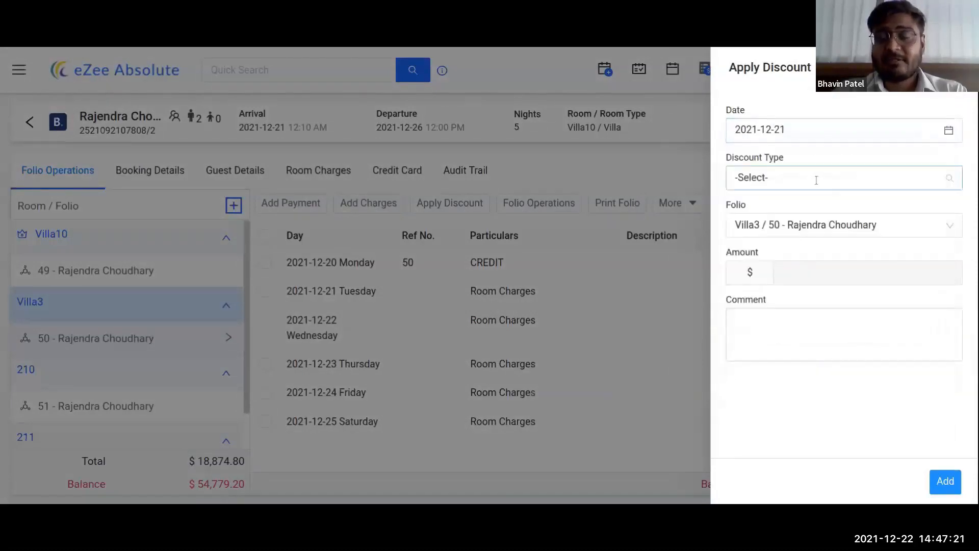
{"action": "left_click", "coordinate": [784, 237]}
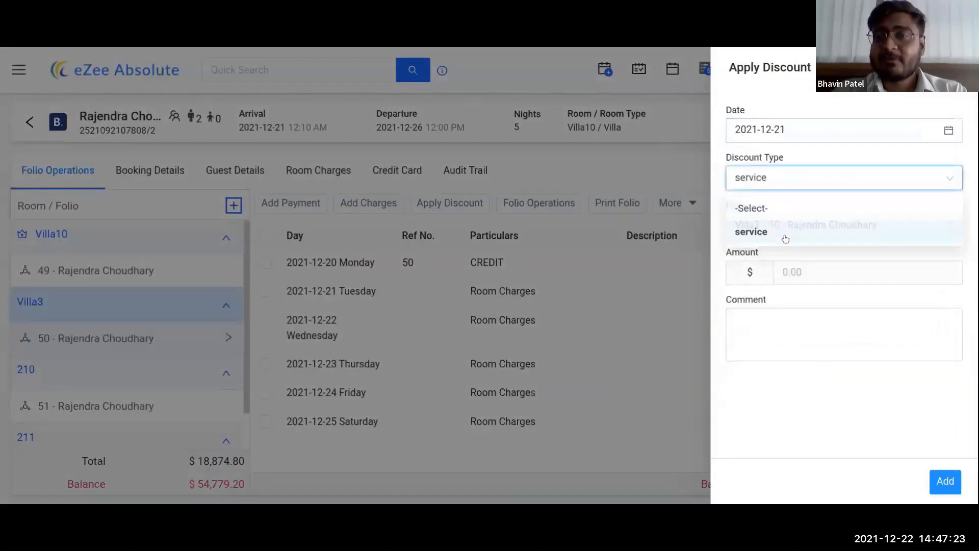
{"action": "left_click", "coordinate": [822, 271]}
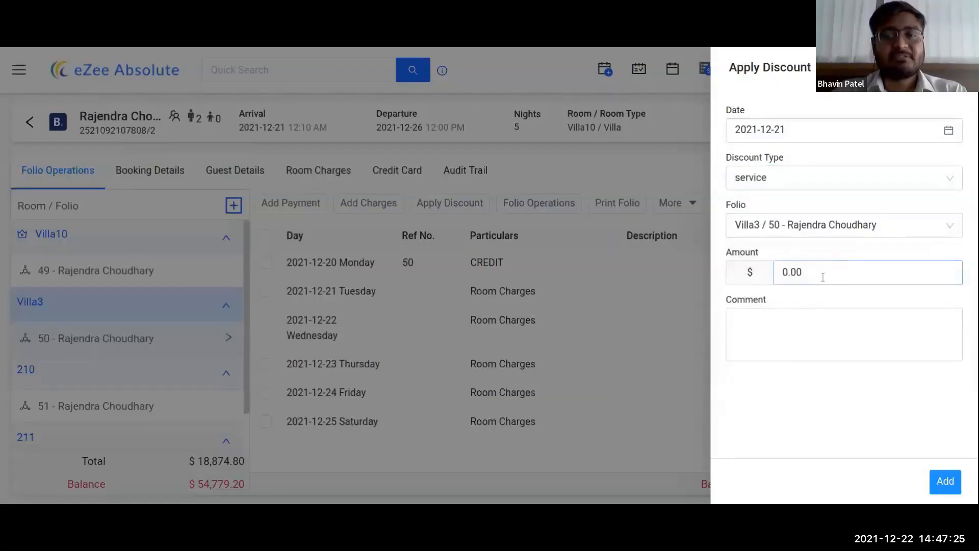
{"action": "left_click", "coordinate": [598, 313]}
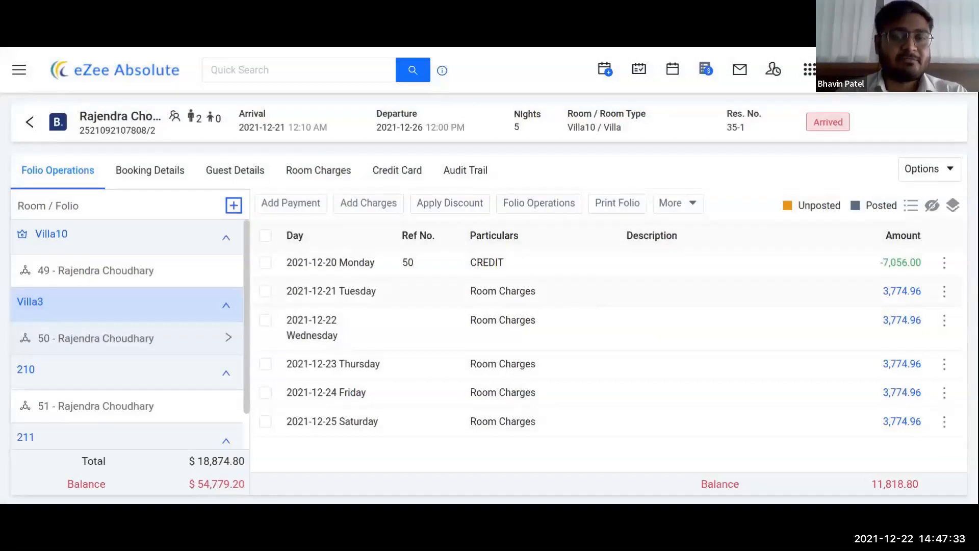
{"action": "left_click", "coordinate": [535, 204]}
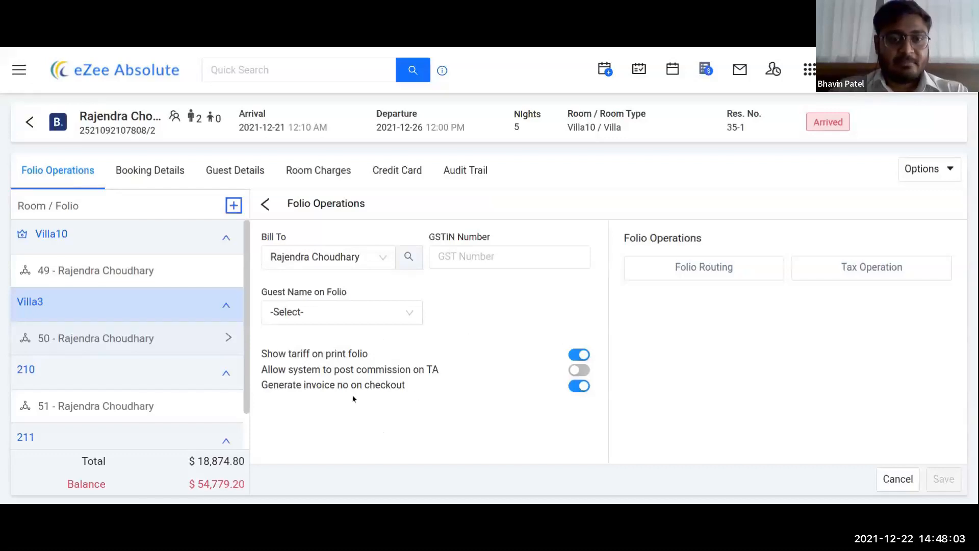
{"action": "left_click", "coordinate": [268, 205]}
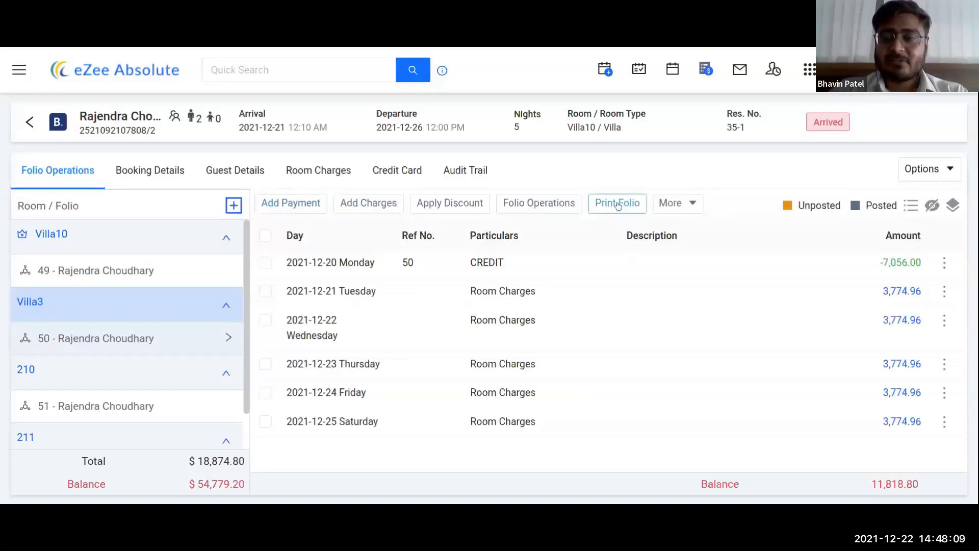
Step: Look at the Options dropdown, then show the folio's More actions menu
{"action": "left_click", "coordinate": [947, 173]}
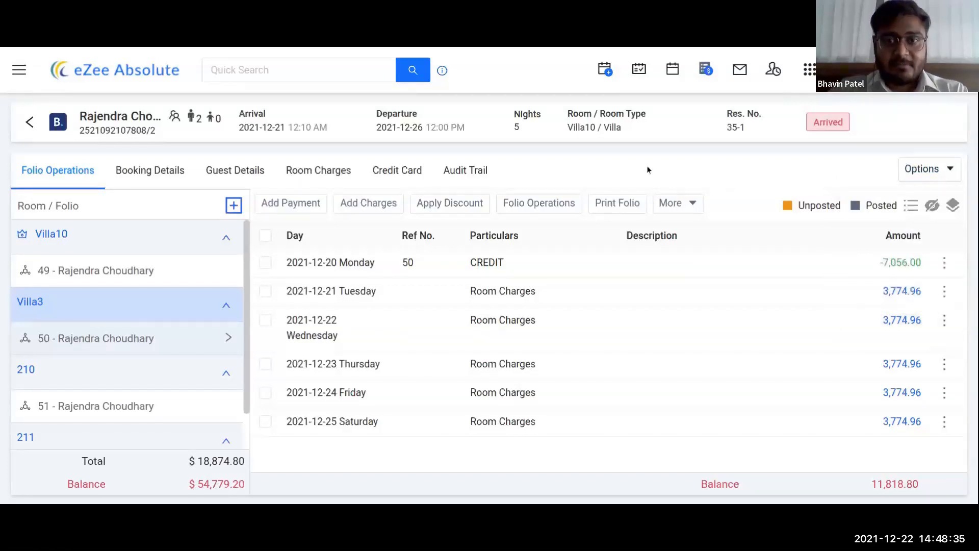
{"action": "left_click", "coordinate": [675, 204]}
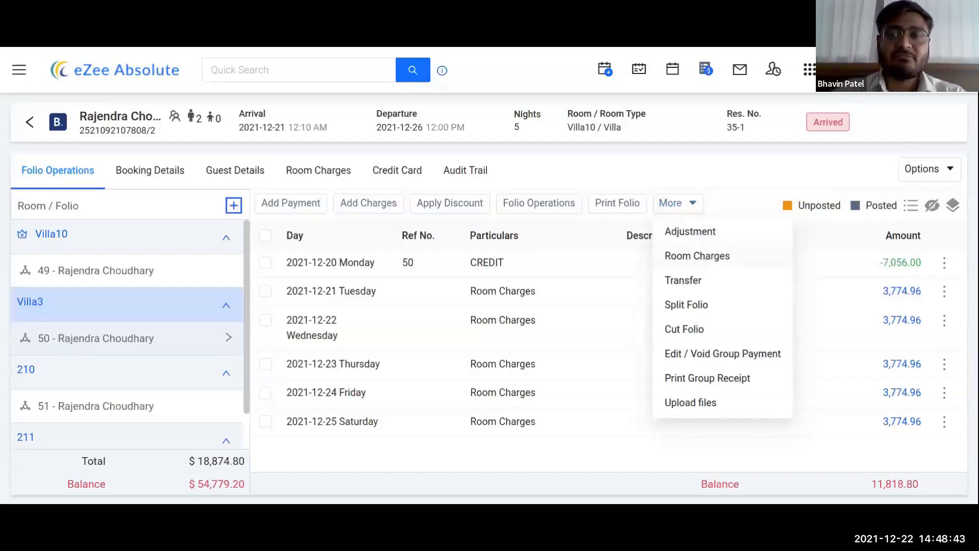
Step: Start a Room Charge with Cancellation Revenue sub type, leave the amount empty, and close unposted
{"action": "left_click", "coordinate": [706, 259]}
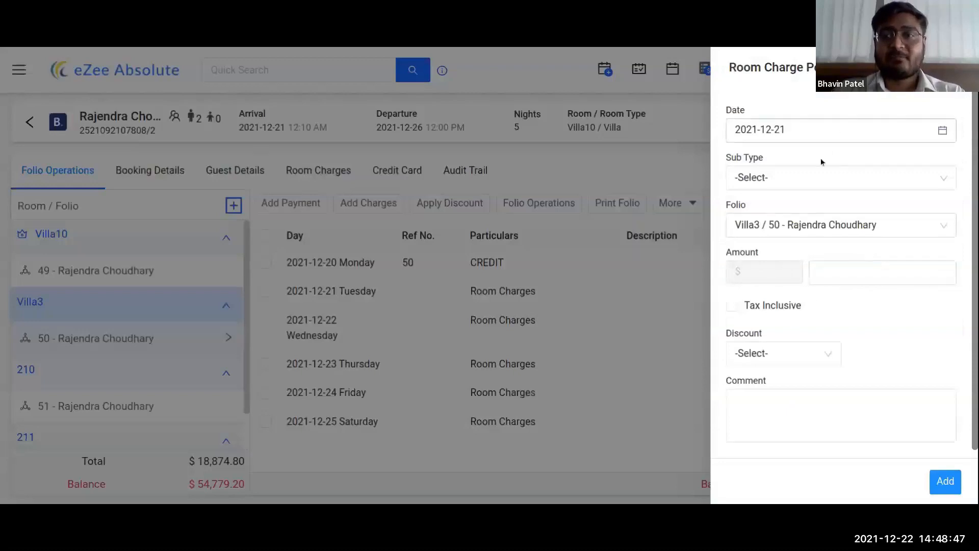
{"action": "left_click", "coordinate": [818, 177]}
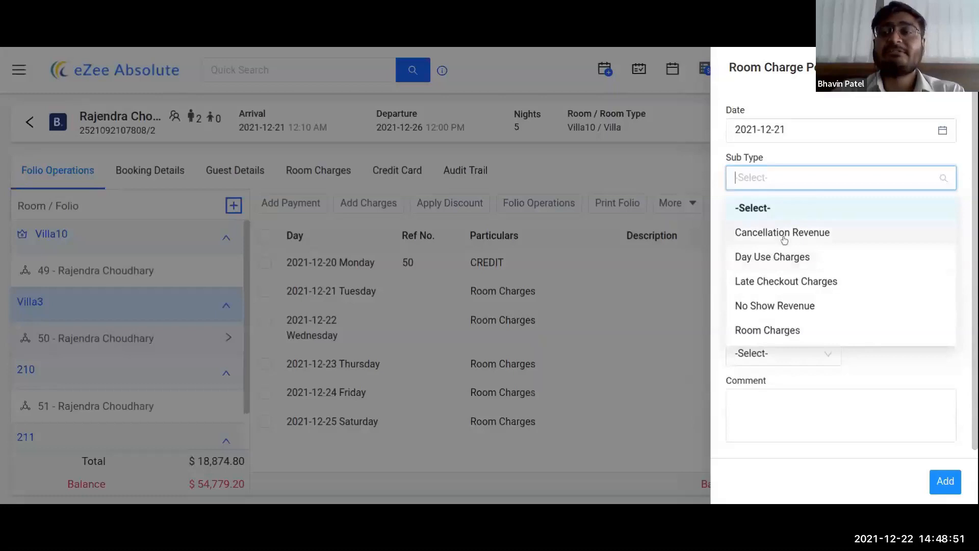
{"action": "left_click", "coordinate": [783, 237]}
{"action": "left_click", "coordinate": [818, 271]}
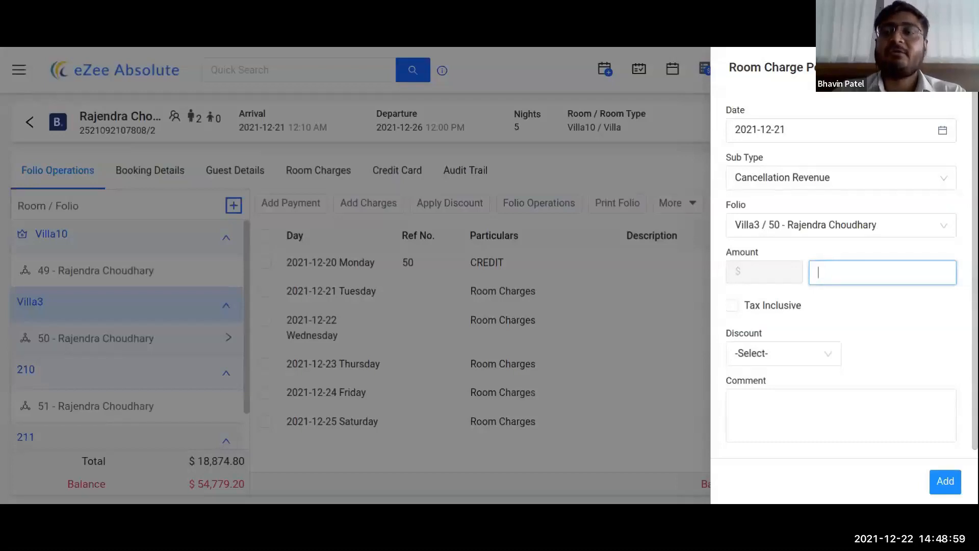
{"action": "key", "text": "Tab"}
{"action": "left_click", "coordinate": [958, 68]}
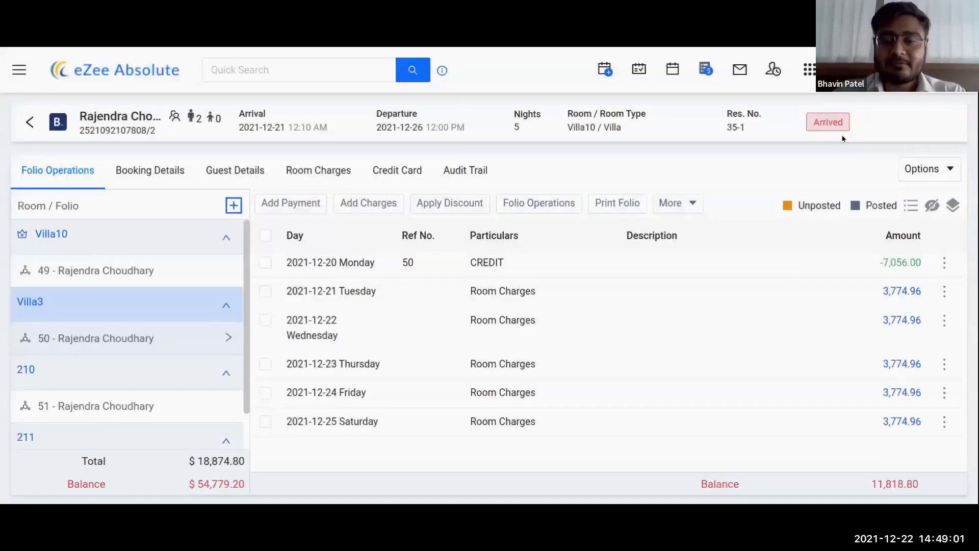
Step: Show the booking details, with Booking.com as business source and travel agent
{"action": "left_click", "coordinate": [681, 203]}
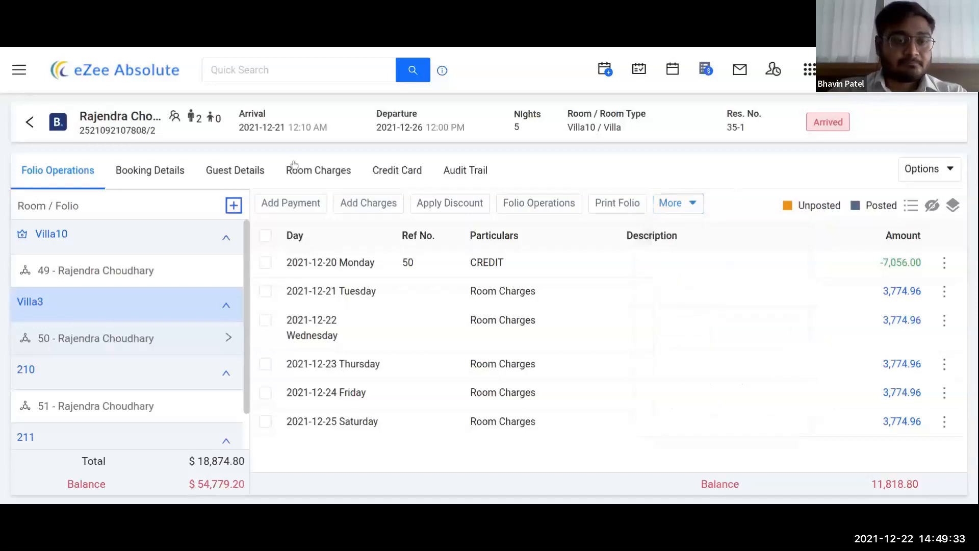
{"action": "left_click", "coordinate": [157, 171]}
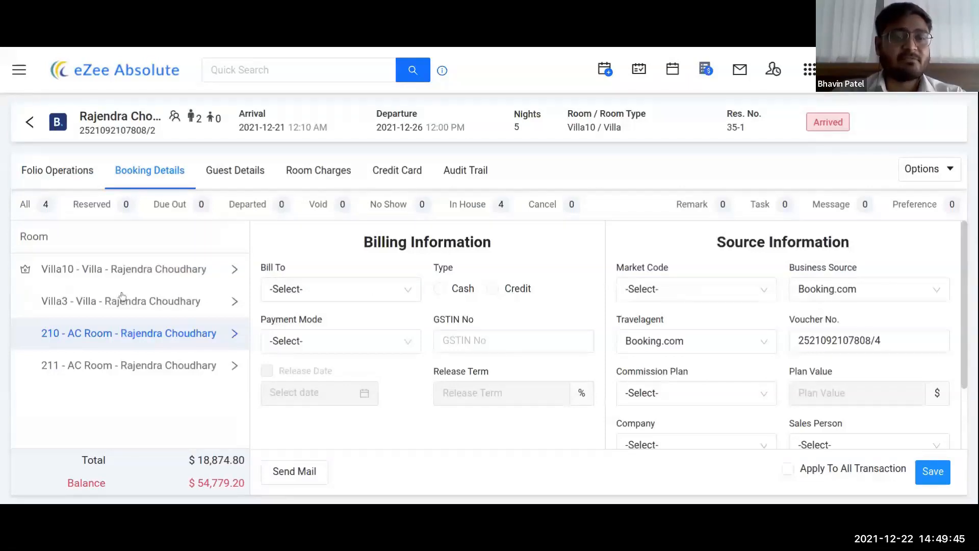
{"action": "left_click", "coordinate": [362, 300]}
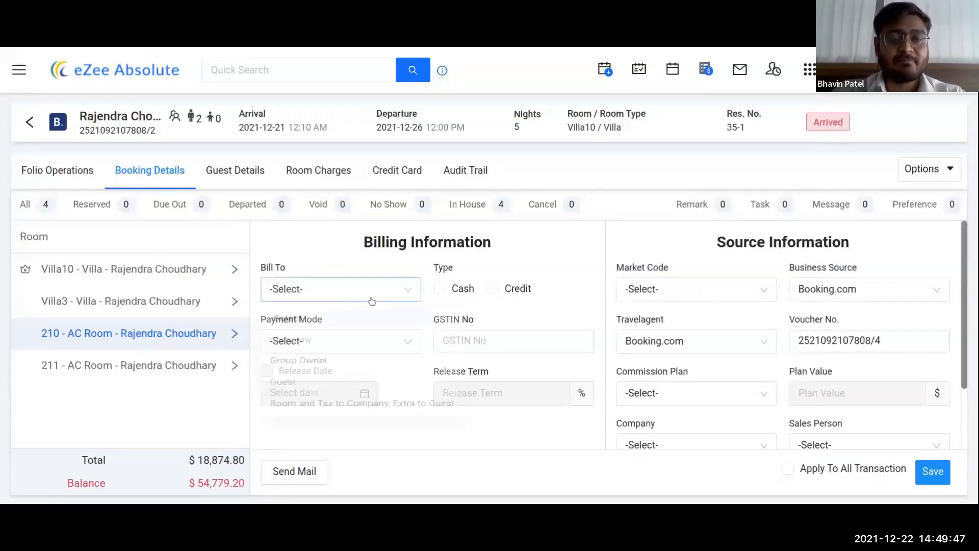
{"action": "left_click", "coordinate": [372, 301]}
{"action": "scroll", "coordinate": [773, 294], "scroll_direction": "down", "scroll_amount": 3}
{"action": "scroll", "coordinate": [775, 289], "scroll_direction": "up", "scroll_amount": 3}
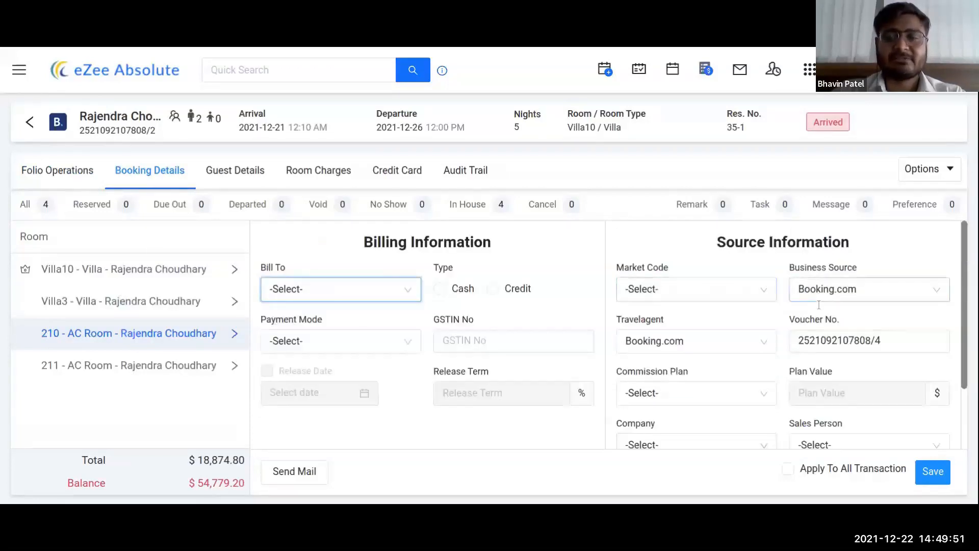
{"action": "scroll", "coordinate": [761, 339], "scroll_direction": "down", "scroll_amount": 2}
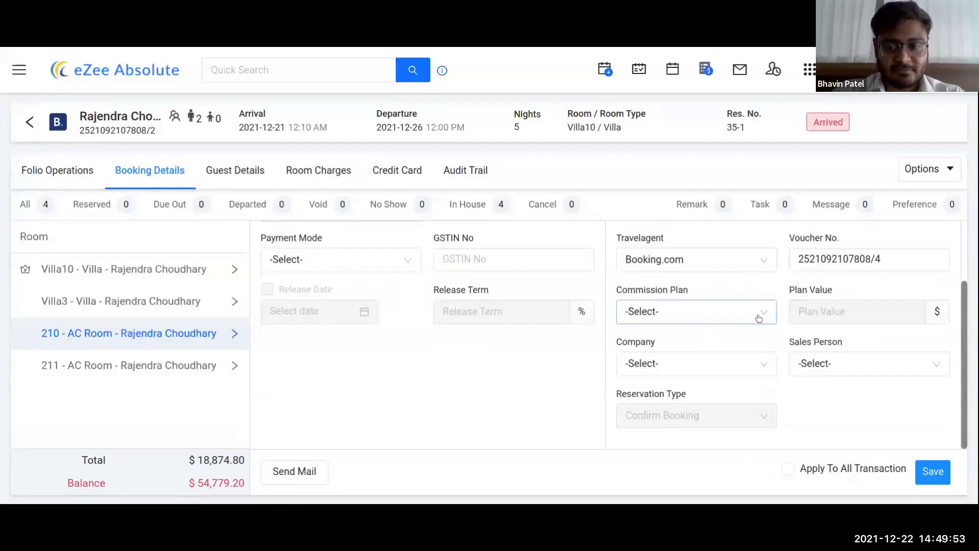
{"action": "scroll", "coordinate": [493, 375], "scroll_direction": "up", "scroll_amount": 2}
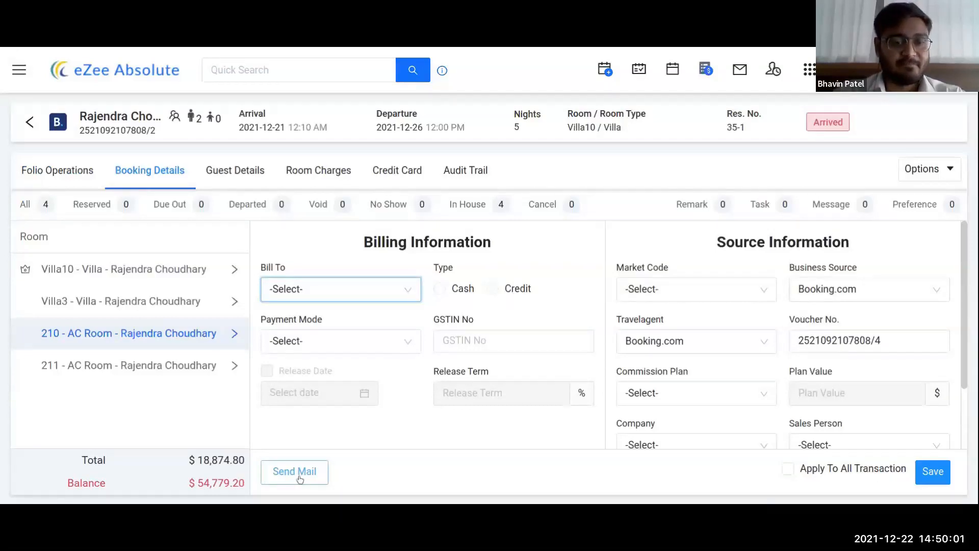
{"action": "left_click_drag", "start_coordinate": [75, 457], "coordinate": [245, 487]}
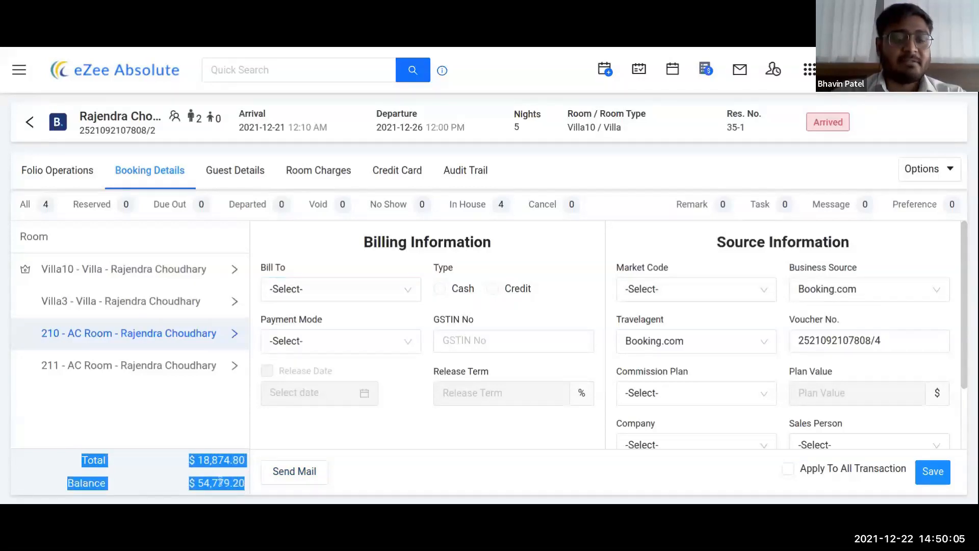
{"action": "left_click", "coordinate": [182, 420]}
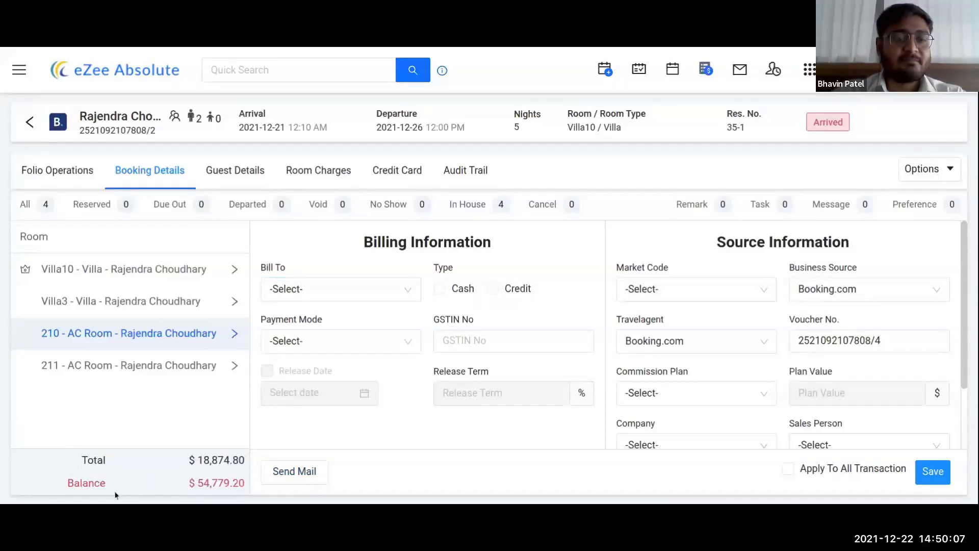
{"action": "left_click_drag", "start_coordinate": [68, 487], "coordinate": [191, 462]}
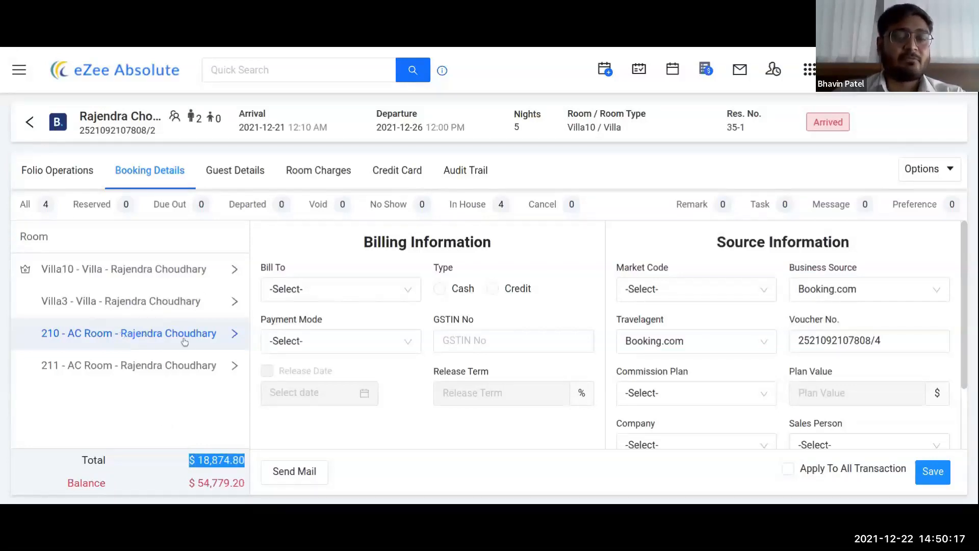
{"action": "left_click", "coordinate": [340, 415]}
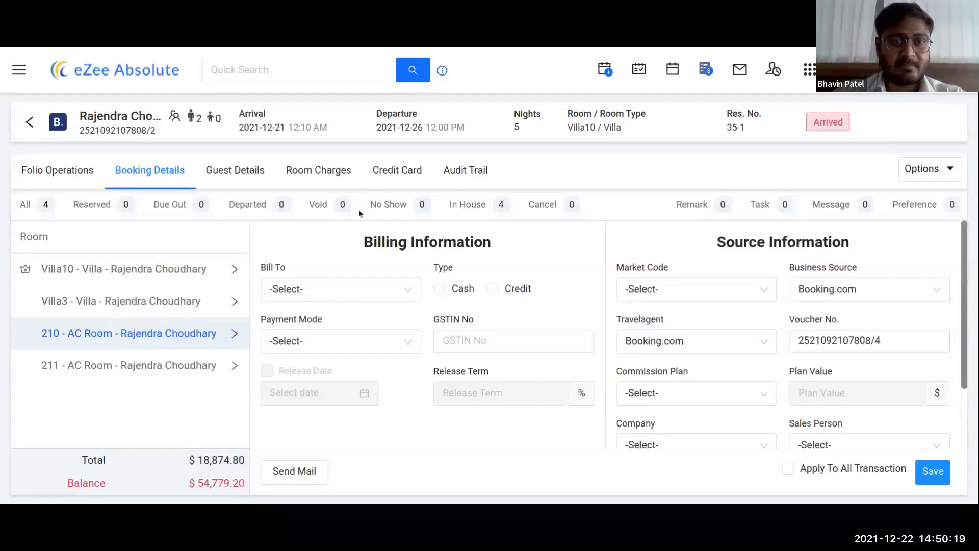
Step: Replace the Villa10 guest's name with the new guest name and save the guest details
{"action": "left_click", "coordinate": [237, 170]}
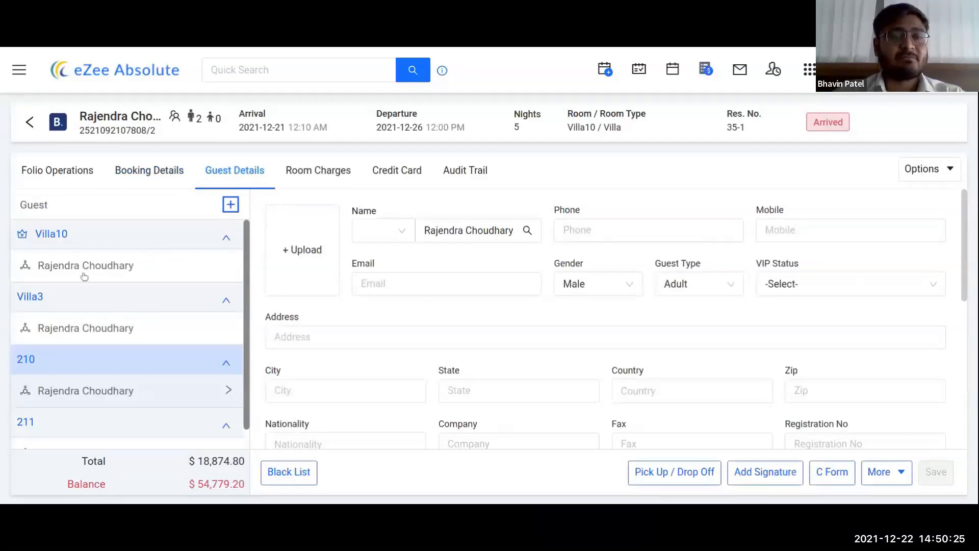
{"action": "scroll", "coordinate": [83, 400], "scroll_direction": "down", "scroll_amount": 1}
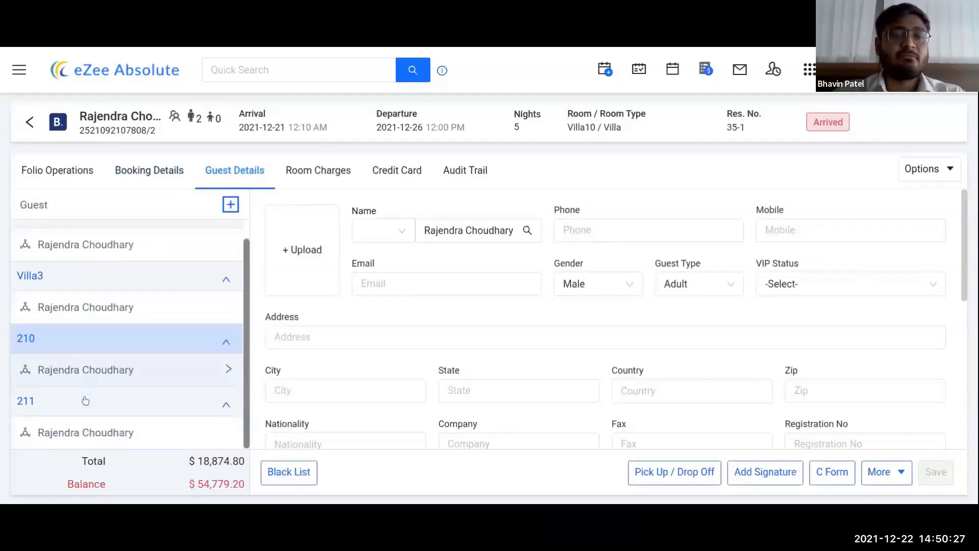
{"action": "scroll", "coordinate": [95, 329], "scroll_direction": "up", "scroll_amount": 1}
{"action": "left_click", "coordinate": [100, 266]}
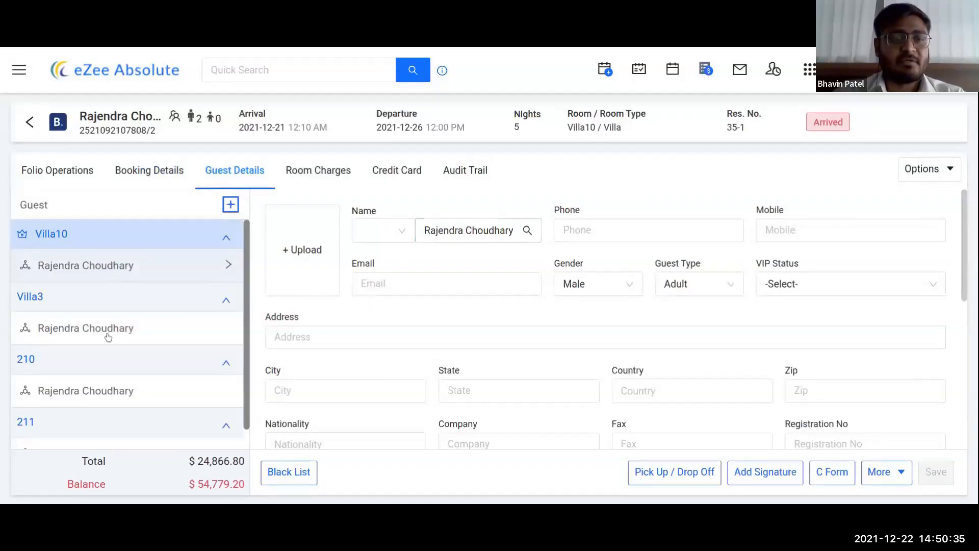
{"action": "triple_click", "coordinate": [461, 231]}
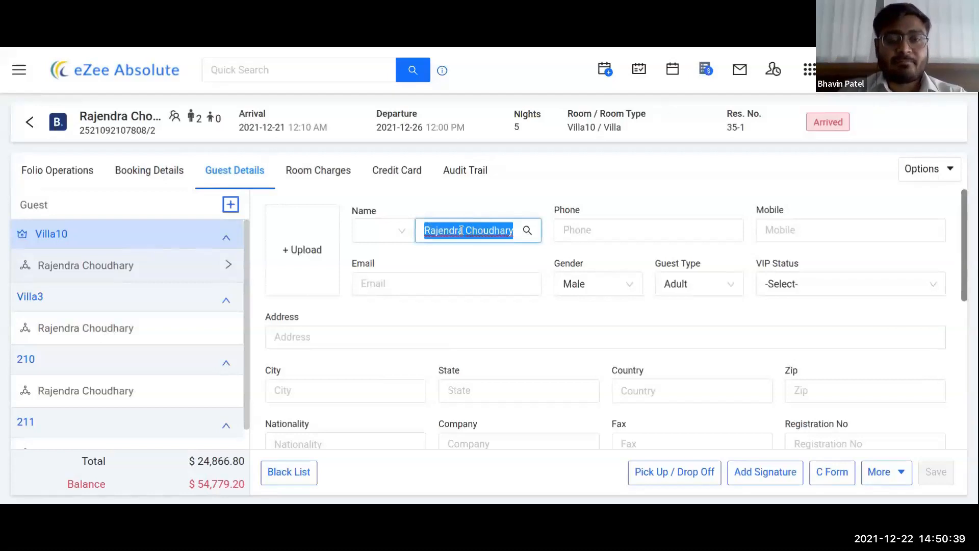
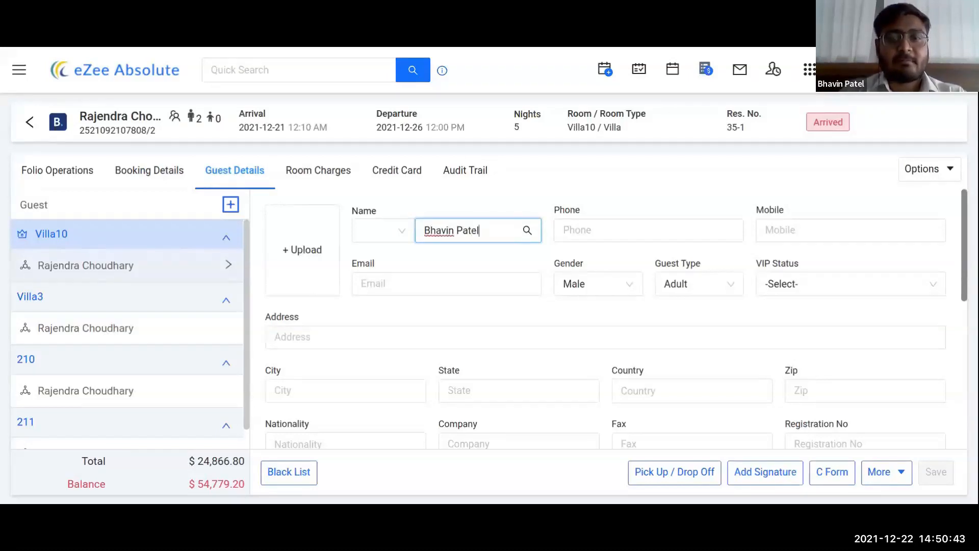
{"action": "left_click", "coordinate": [580, 157]}
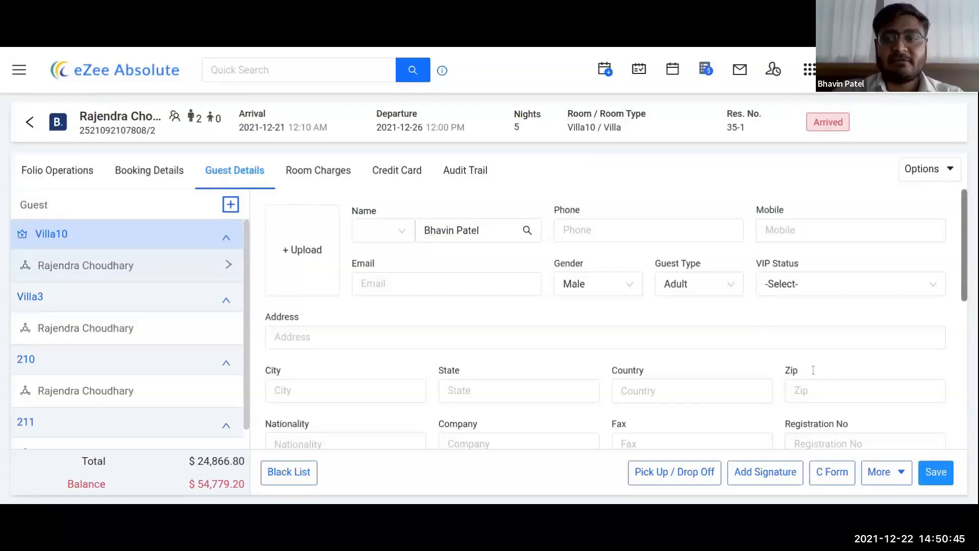
{"action": "left_click", "coordinate": [934, 473]}
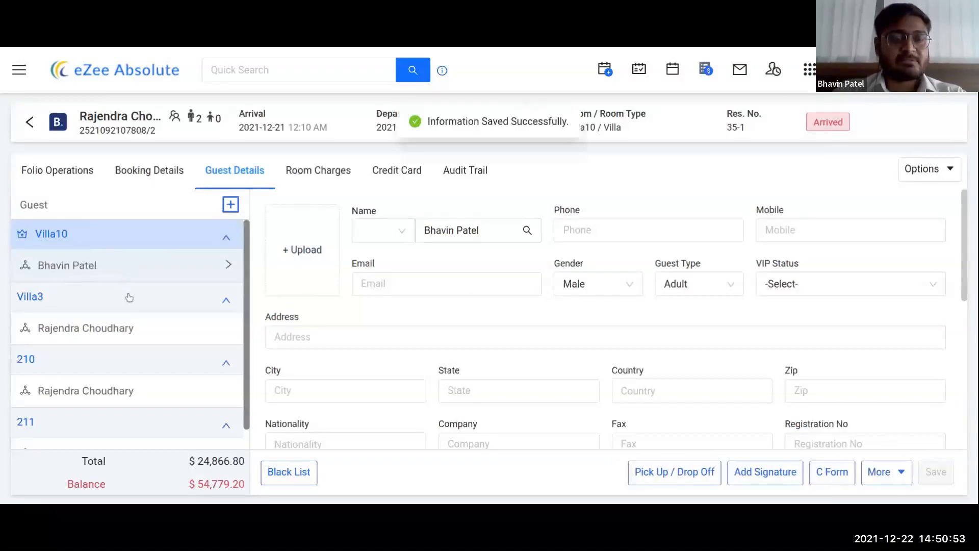
Step: Display room 210's charges: five EP nights at 3,528.00, each 3,774.96 with tax
{"action": "left_click", "coordinate": [105, 327]}
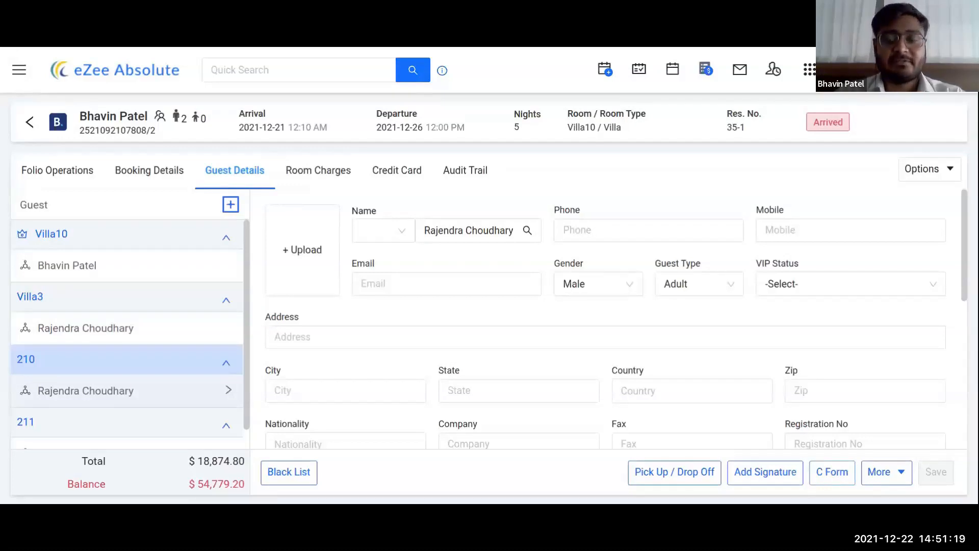
{"action": "left_click", "coordinate": [887, 470]}
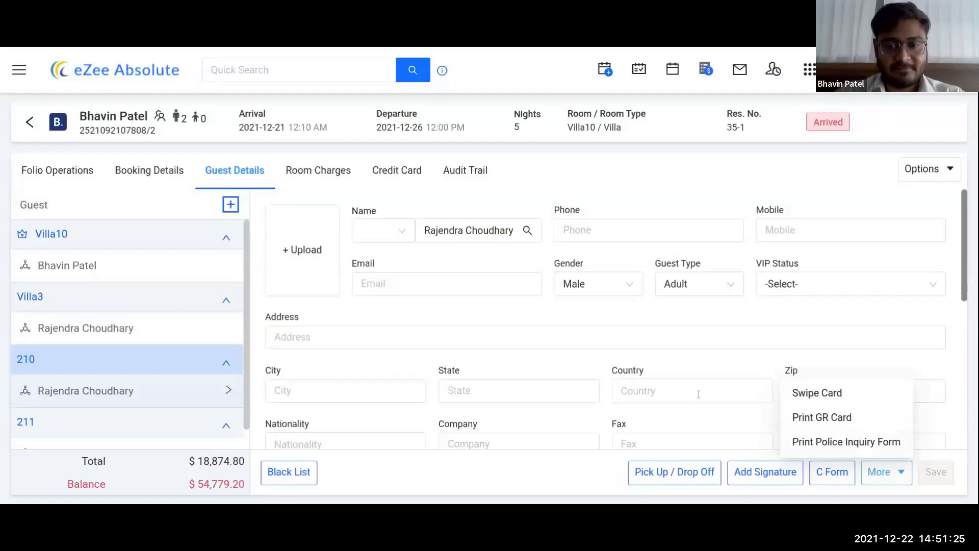
{"action": "left_click", "coordinate": [674, 326]}
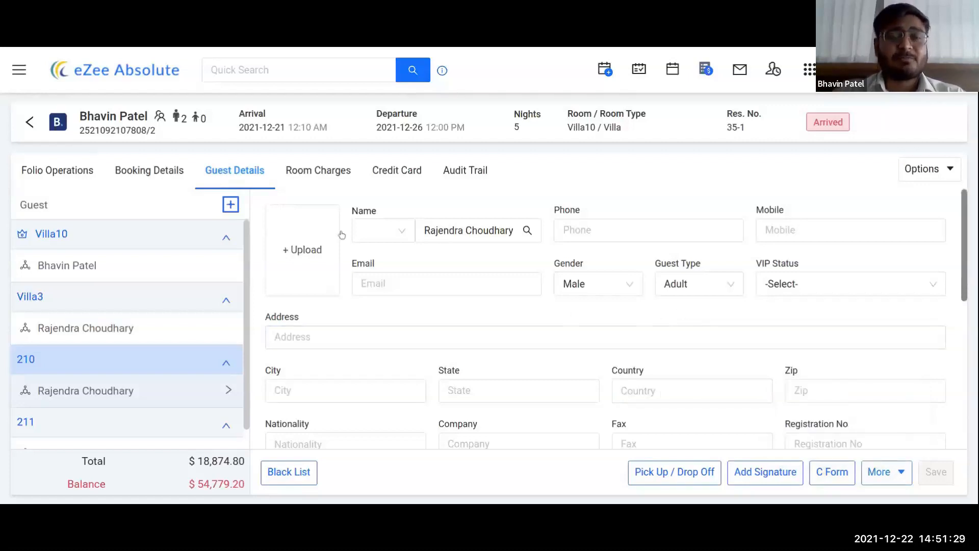
{"action": "left_click", "coordinate": [329, 179]}
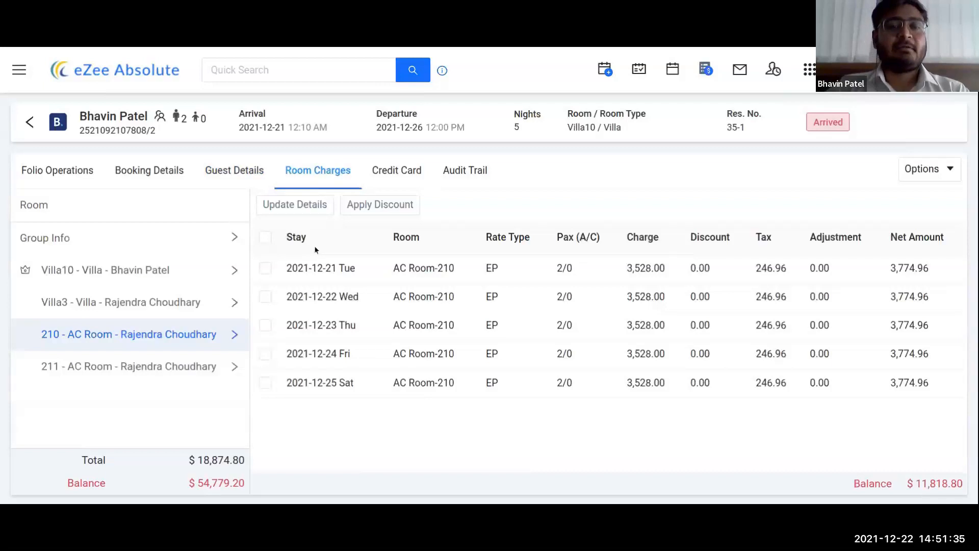
Step: Select all four group rooms for Unassign Rooms, get refused as in-house, and return to the calendar
{"action": "left_click", "coordinate": [35, 243]}
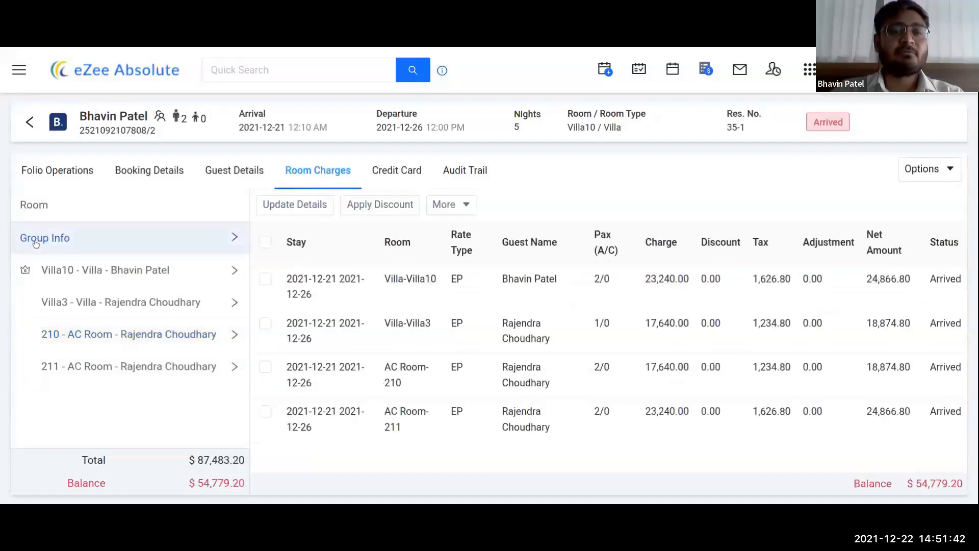
{"action": "left_click", "coordinate": [264, 244]}
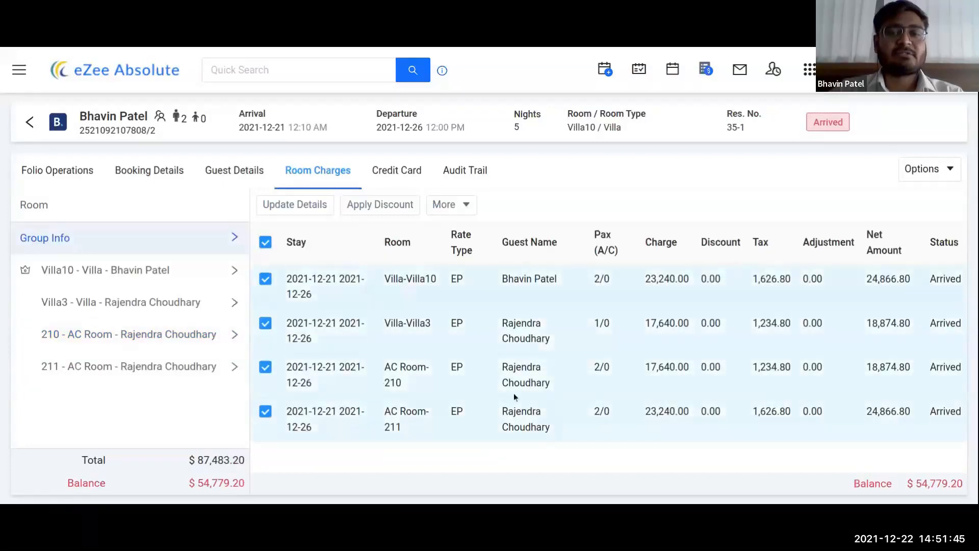
{"action": "left_click", "coordinate": [465, 211]}
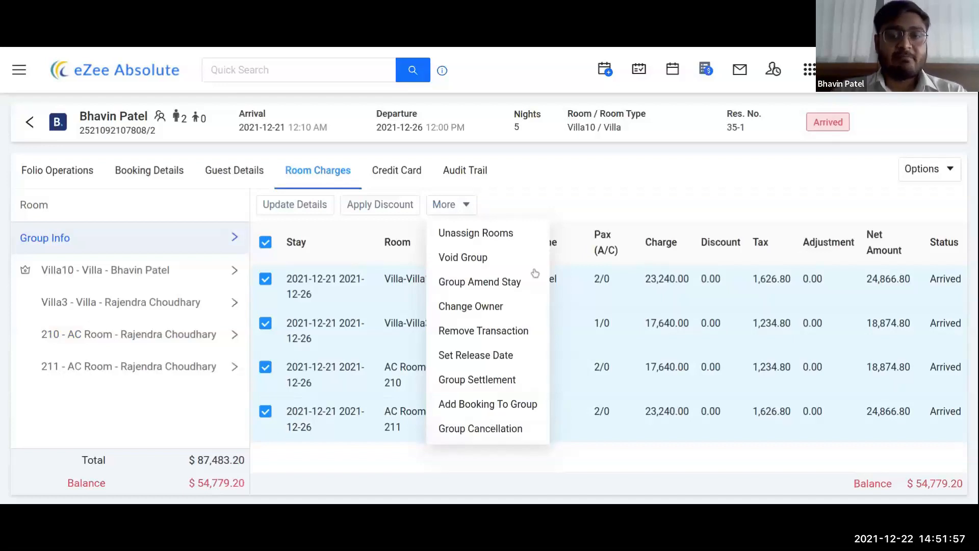
{"action": "left_click", "coordinate": [488, 235]}
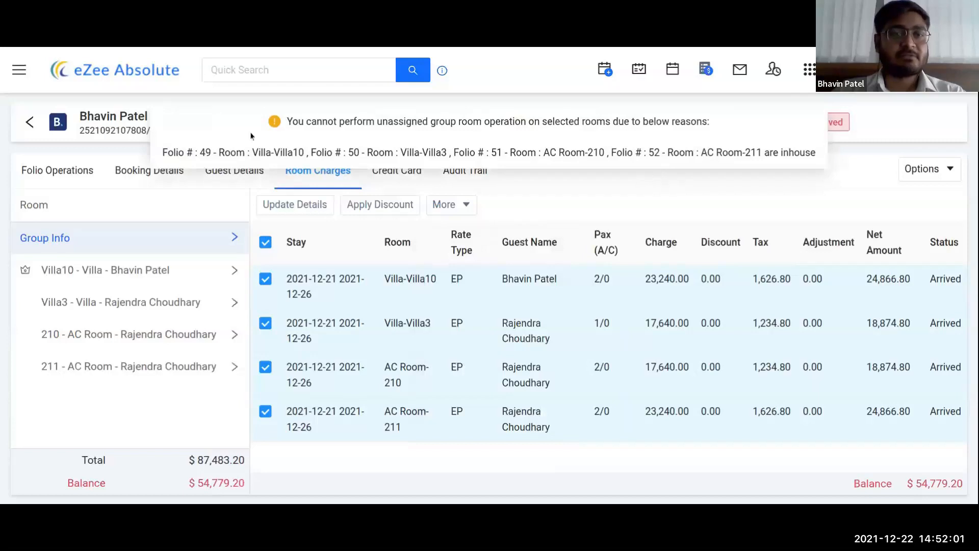
{"action": "left_click", "coordinate": [30, 122]}
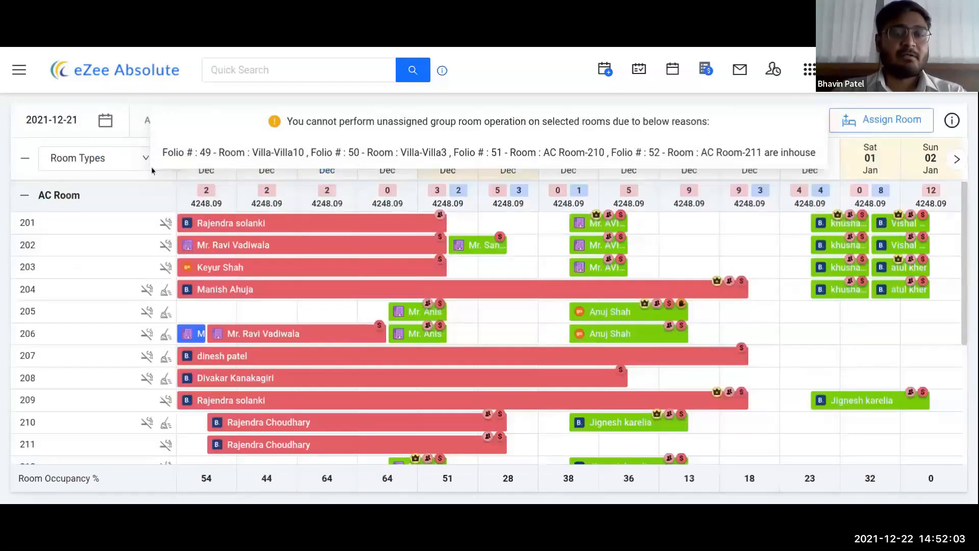
Step: Open the room charges of the 31 Dec group reservation in room 204
{"action": "left_click", "coordinate": [859, 295]}
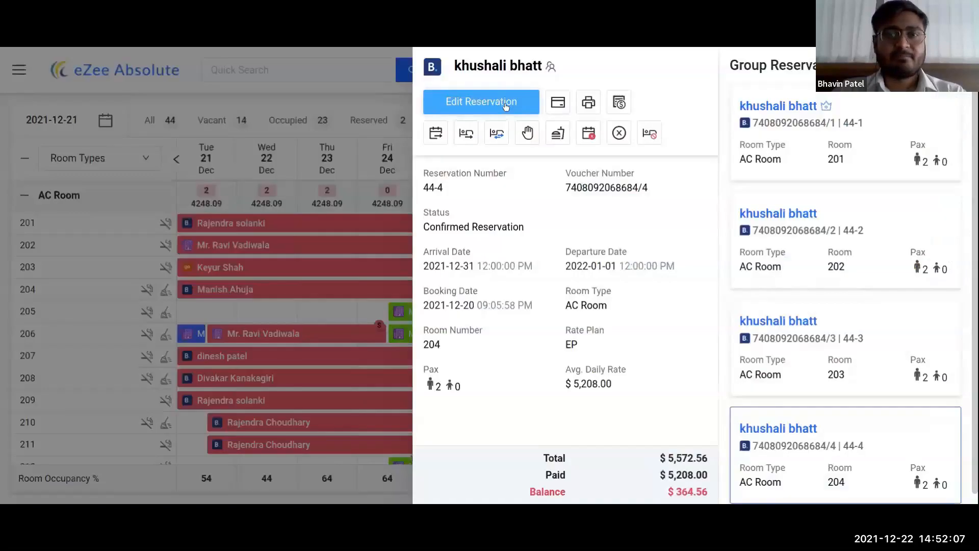
{"action": "left_click", "coordinate": [505, 103]}
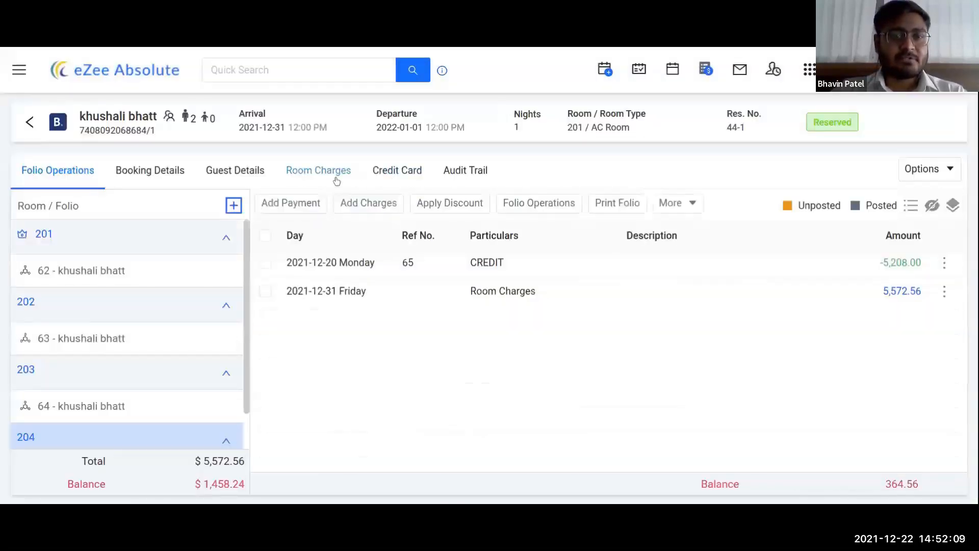
{"action": "left_click", "coordinate": [336, 179]}
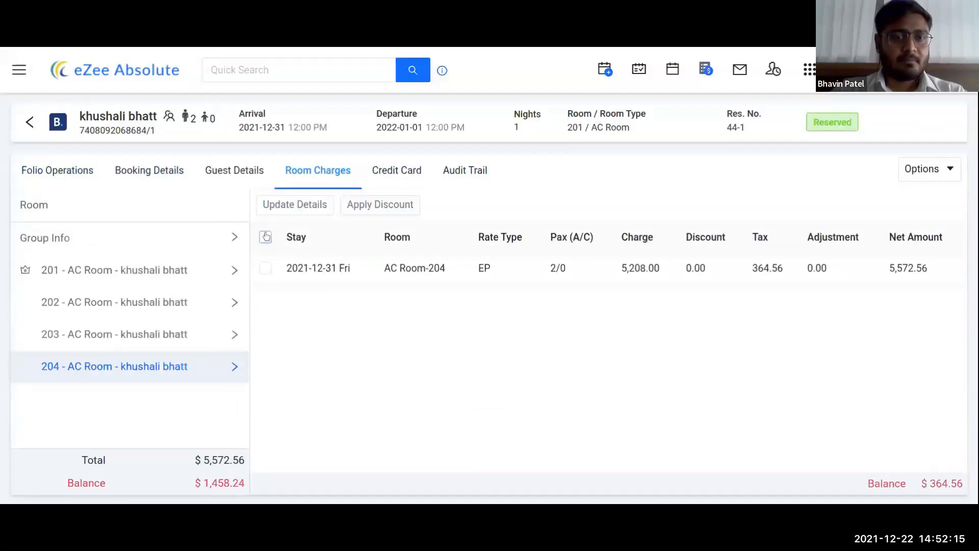
Step: Unassign rooms 201–204 from all four AC Room group bookings and confirm
{"action": "left_click", "coordinate": [70, 238]}
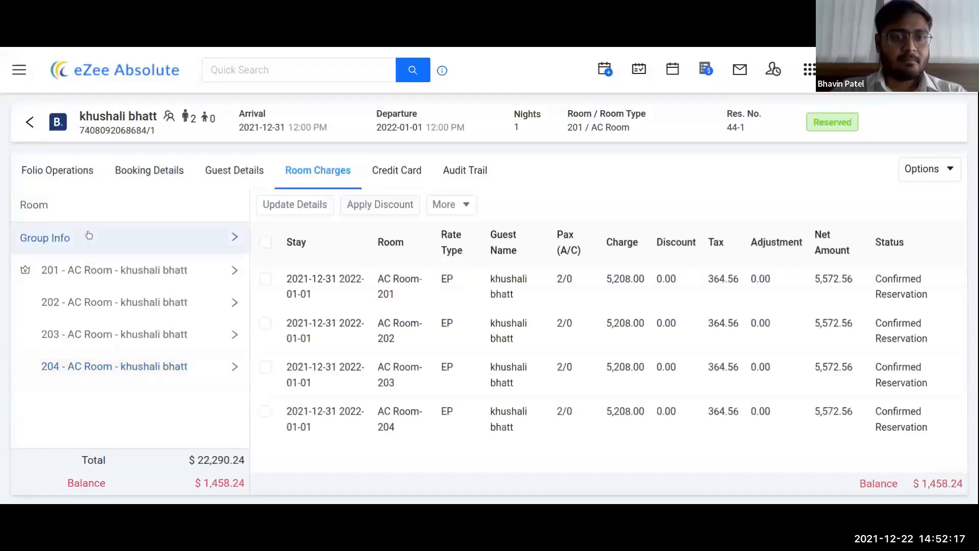
{"action": "left_click", "coordinate": [265, 242]}
{"action": "left_click", "coordinate": [451, 204]}
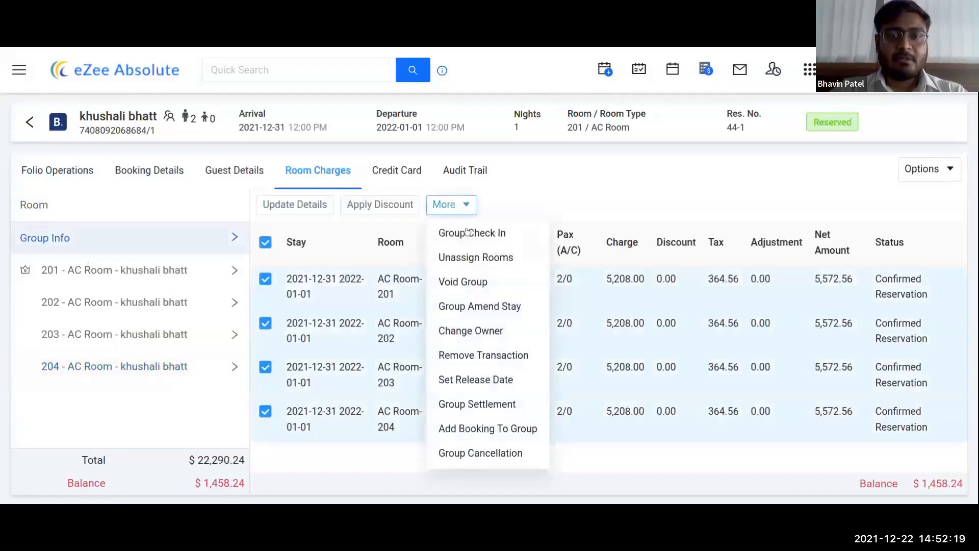
{"action": "left_click", "coordinate": [463, 259]}
{"action": "left_click", "coordinate": [607, 204]}
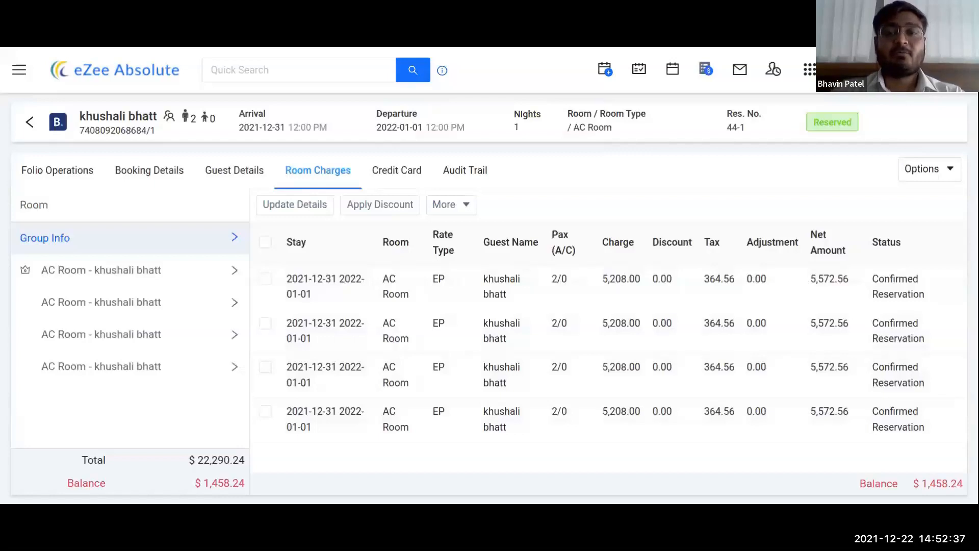
Step: Auto-allocate rooms 201–204 back to all four group bookings
{"action": "left_click", "coordinate": [266, 243]}
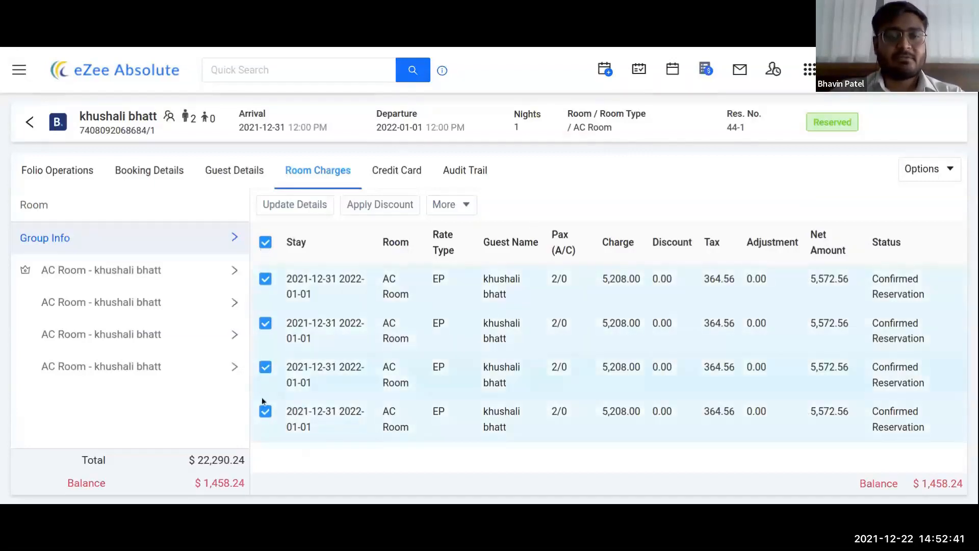
{"action": "left_click", "coordinate": [456, 205]}
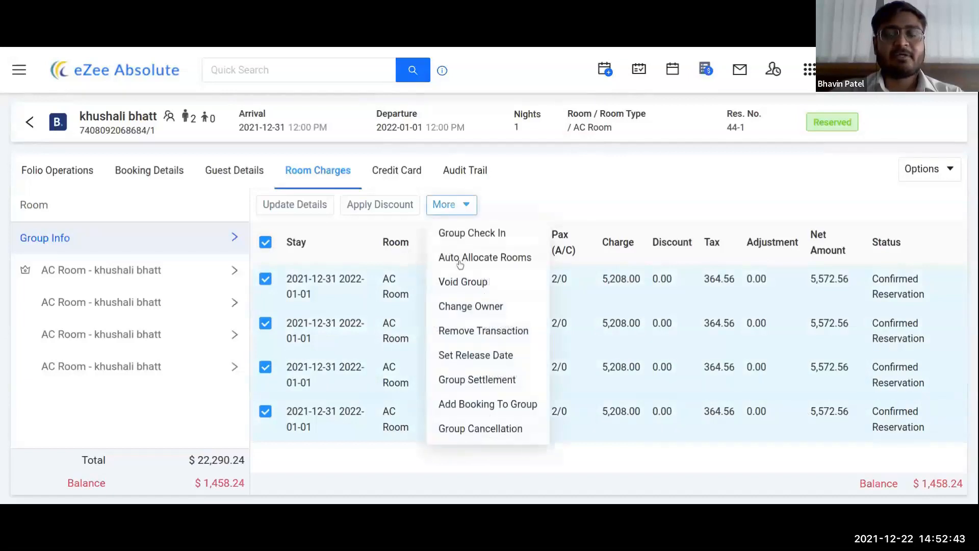
{"action": "left_click", "coordinate": [460, 258]}
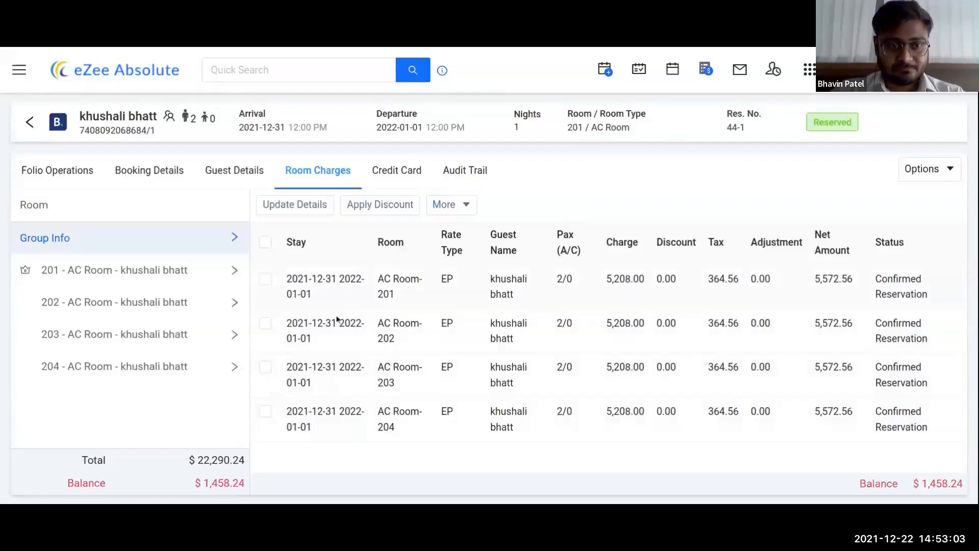
Step: Recheck the group actions list, then view the reservation's Credit Card details, which hold no card
{"action": "left_click", "coordinate": [463, 210]}
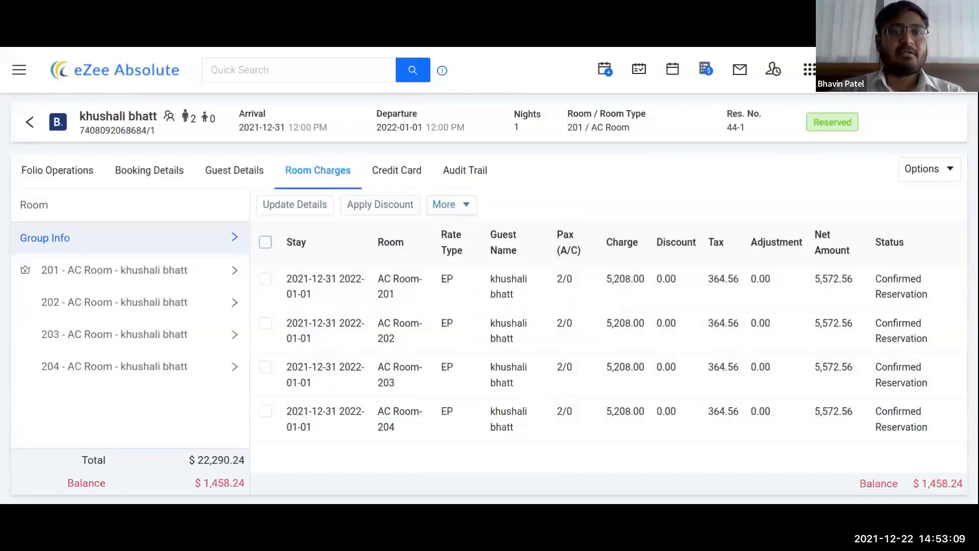
{"action": "left_click", "coordinate": [265, 242]}
{"action": "left_click", "coordinate": [464, 205]}
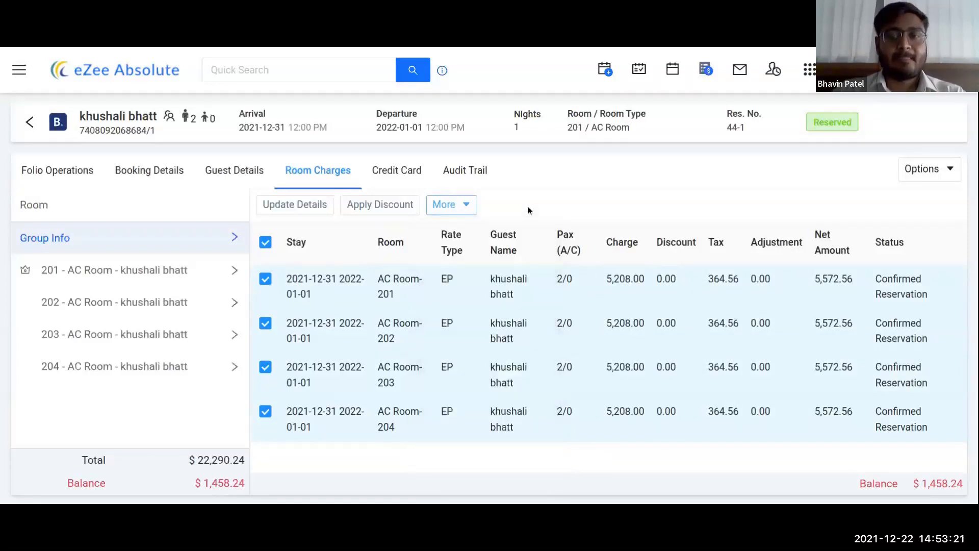
{"action": "mouse_move", "coordinate": [916, 172]}
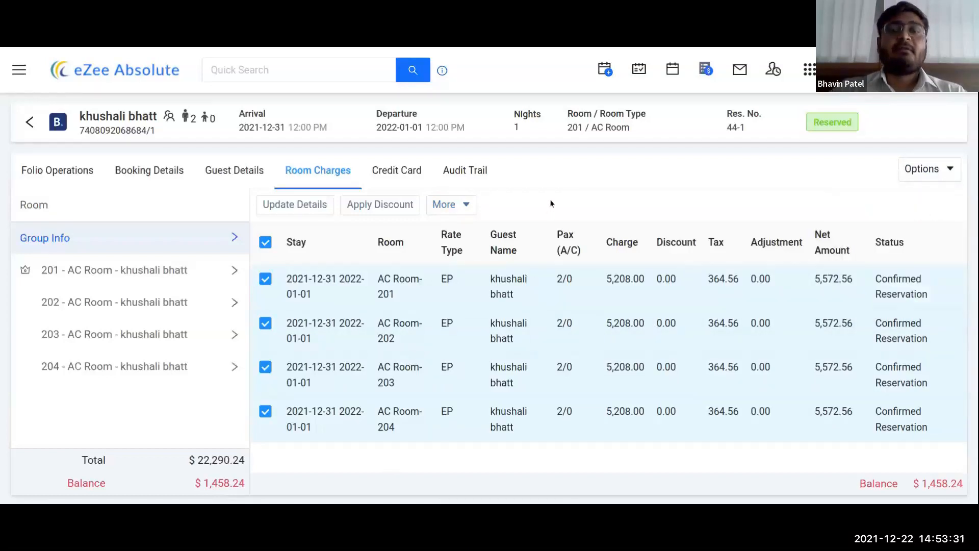
{"action": "left_click", "coordinate": [406, 178]}
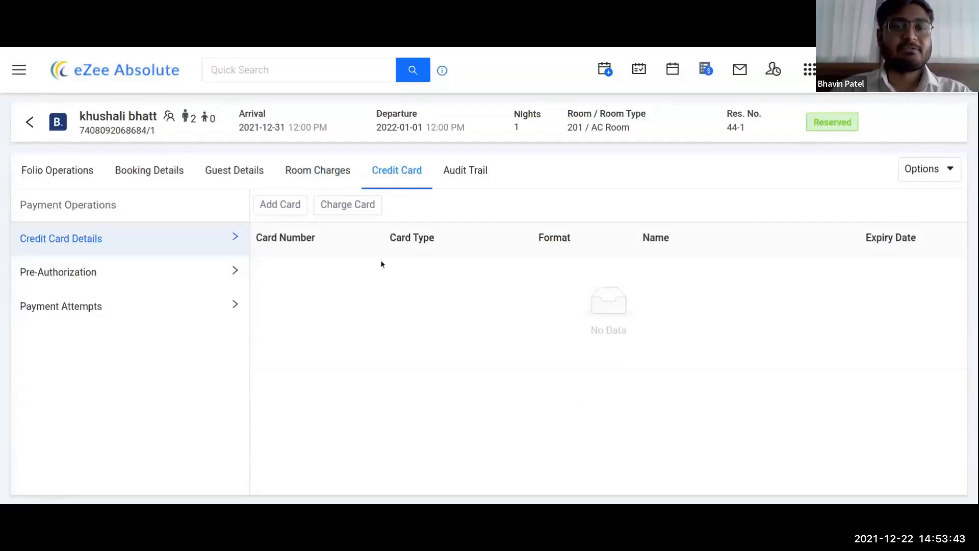
Step: Start a new card, entering the card number and the cardholder's name
{"action": "left_click", "coordinate": [284, 204]}
{"action": "left_click", "coordinate": [848, 134]}
{"action": "type", "text": "4111 1111 1111 1111"}
{"action": "left_click", "coordinate": [820, 185]}
Step: Set expiry 12/2022, enter the CVV, keep Physical Card format, and save the Visa card
{"action": "left_click", "coordinate": [770, 246]}
{"action": "left_click", "coordinate": [768, 273]}
{"action": "left_click", "coordinate": [850, 245]}
{"action": "left_click", "coordinate": [854, 287]}
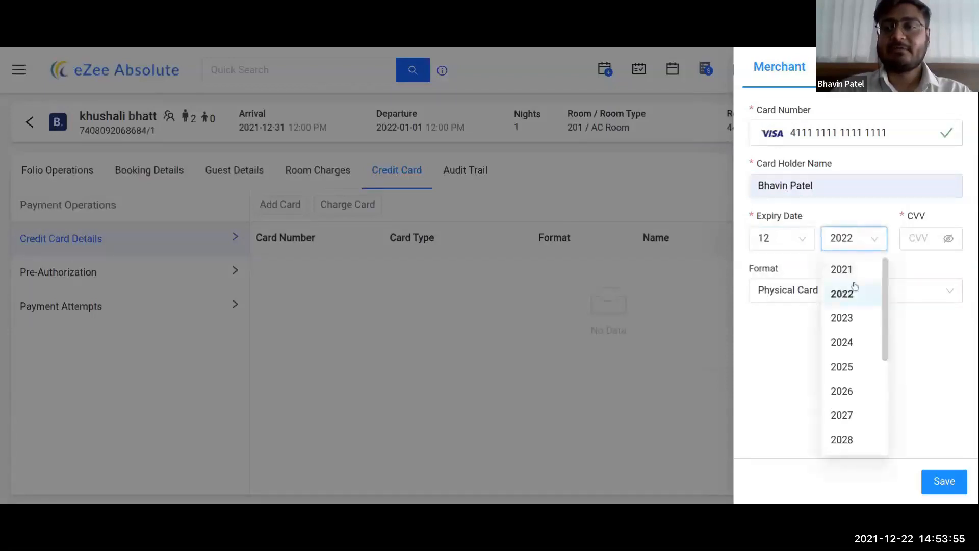
{"action": "left_click", "coordinate": [922, 236]}
{"action": "type", "text": "123"}
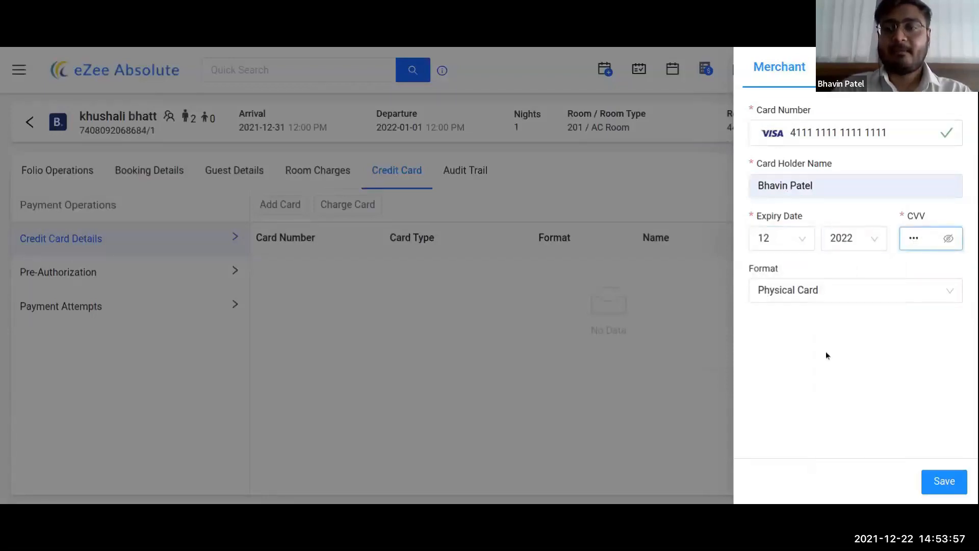
{"action": "left_click", "coordinate": [869, 301]}
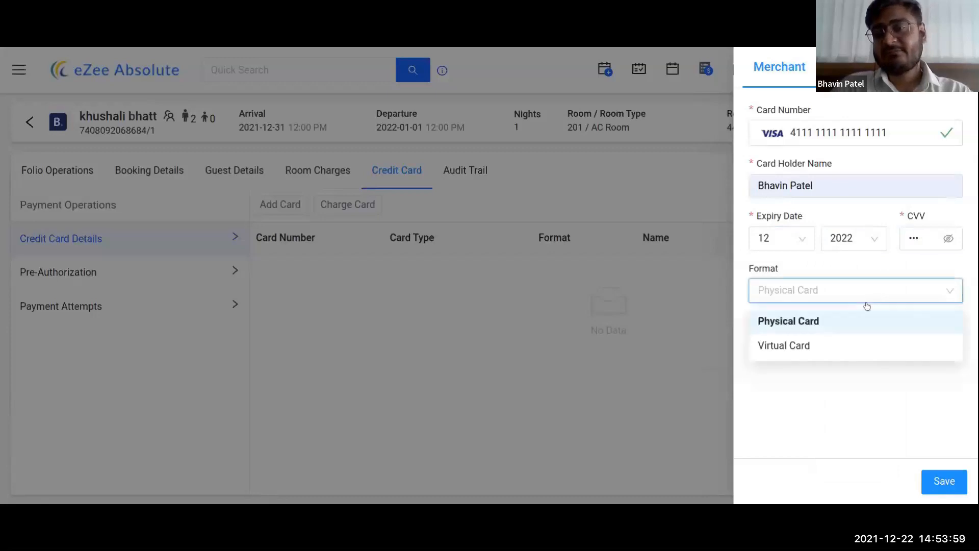
{"action": "left_click", "coordinate": [798, 322]}
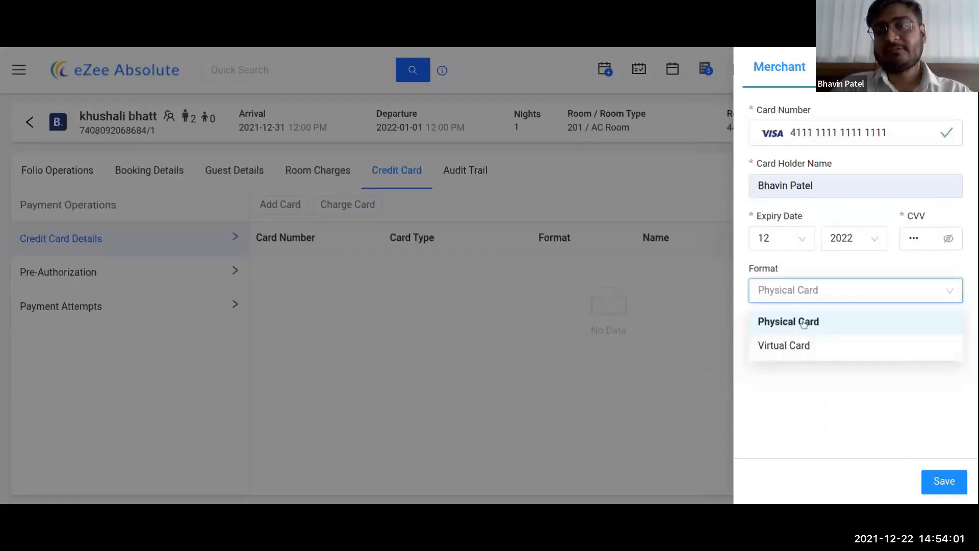
{"action": "left_click", "coordinate": [943, 490]}
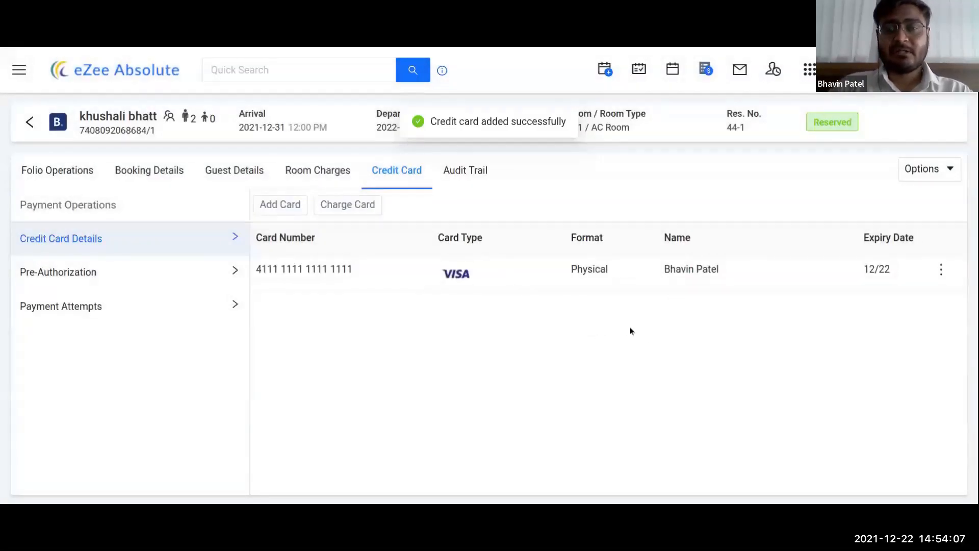
{"action": "left_click", "coordinate": [941, 269]}
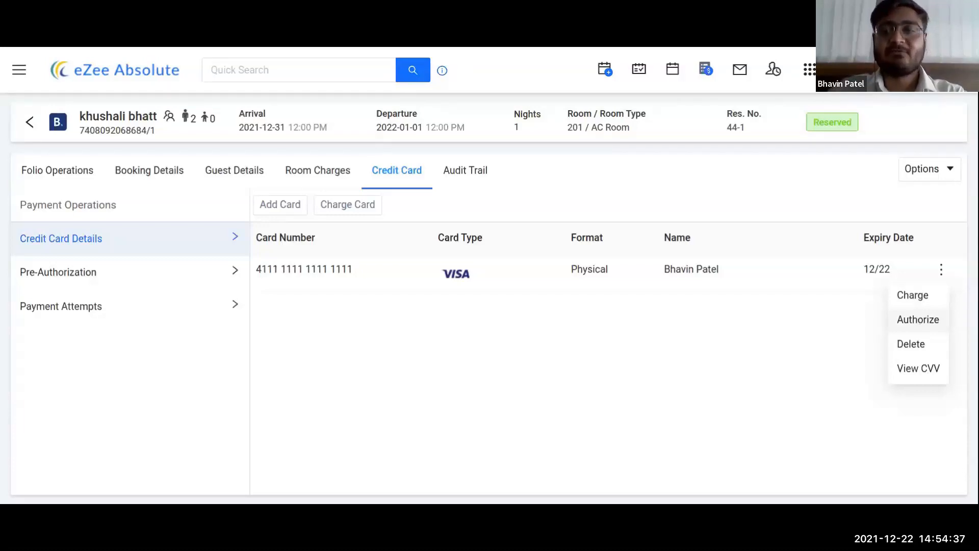
{"action": "left_click", "coordinate": [926, 320]}
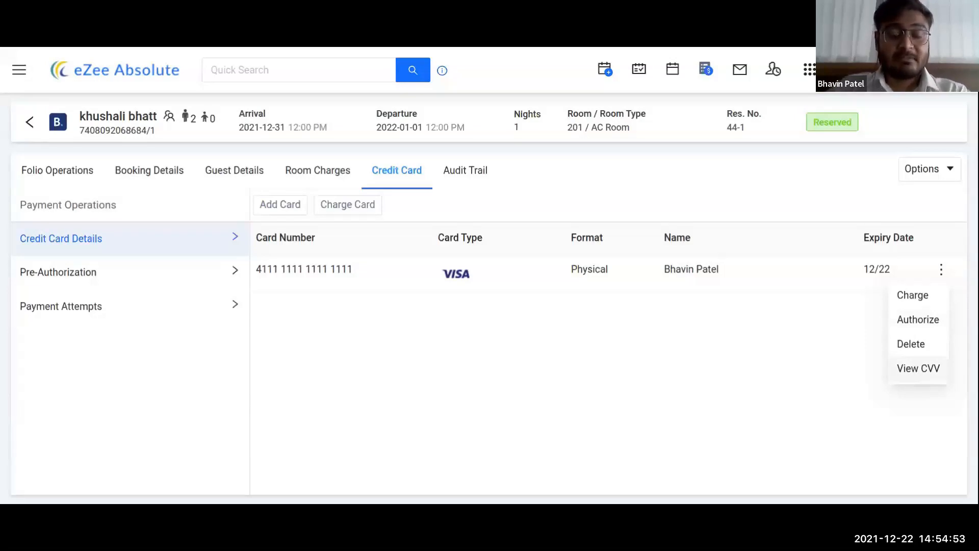
{"action": "left_click", "coordinate": [651, 358]}
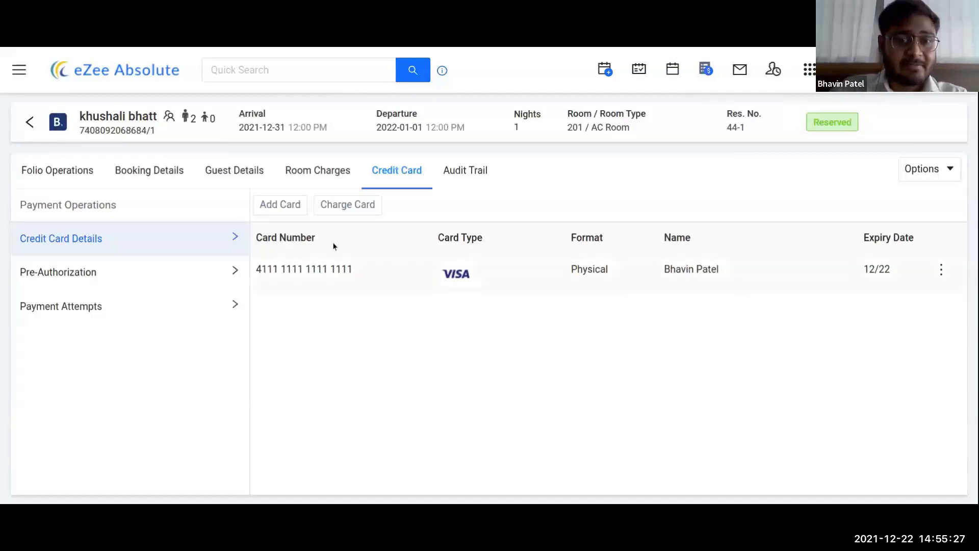
{"action": "left_click", "coordinate": [284, 207]}
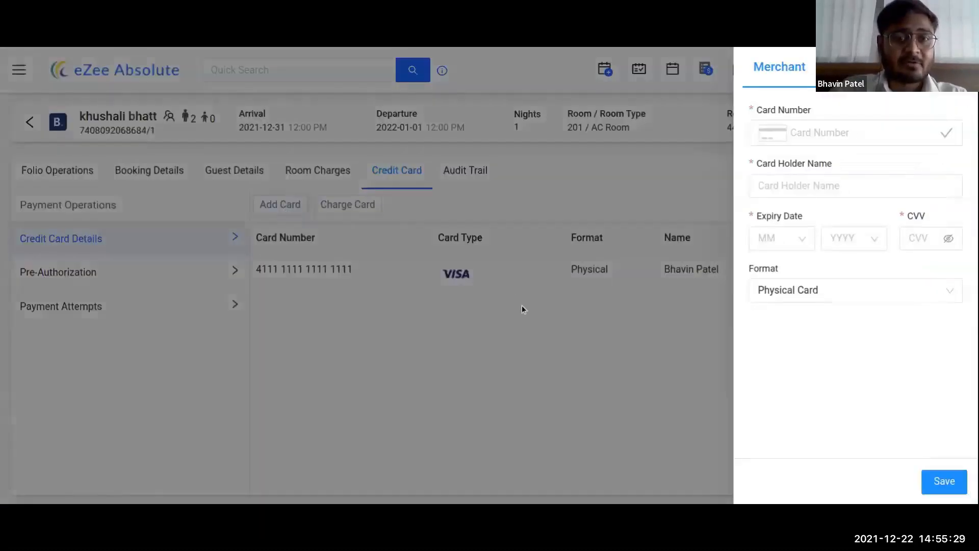
{"action": "left_click", "coordinate": [888, 128]}
{"action": "type", "text": "4111 1111 1111 1"}
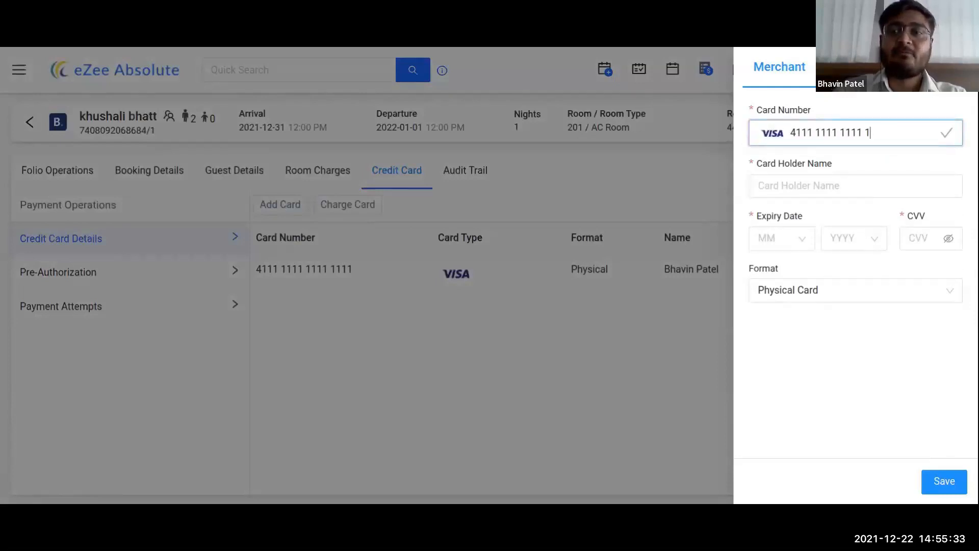
{"action": "type", "text": "111"}
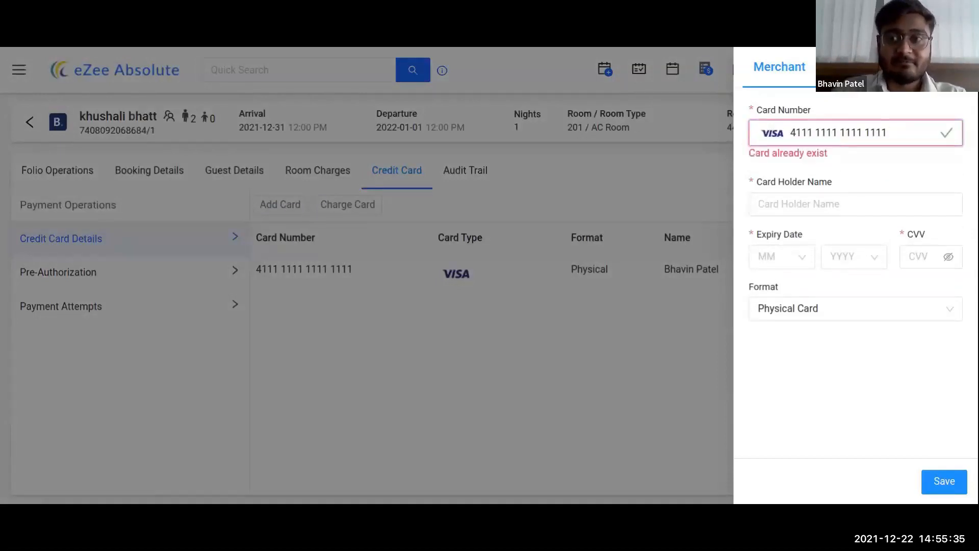
{"action": "left_click", "coordinate": [599, 356]}
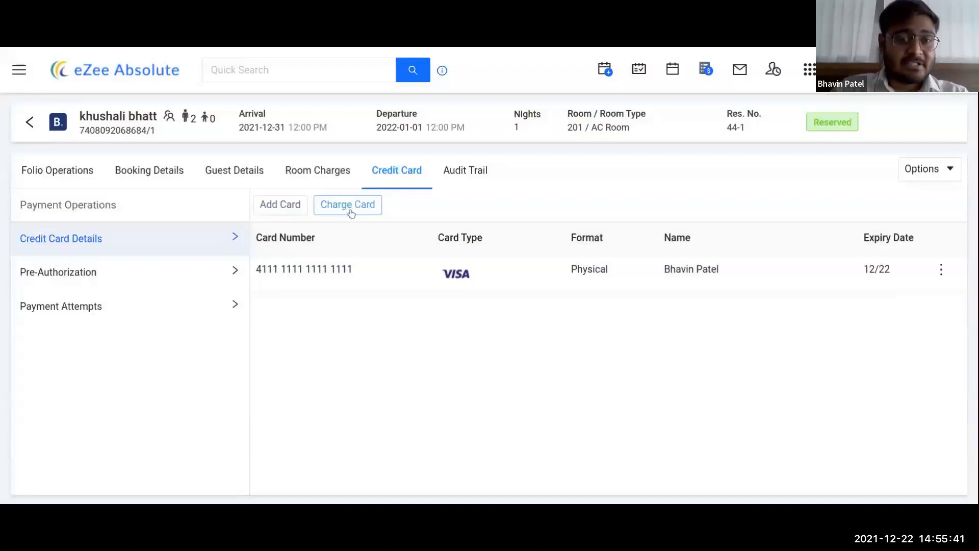
{"action": "left_click", "coordinate": [941, 270]}
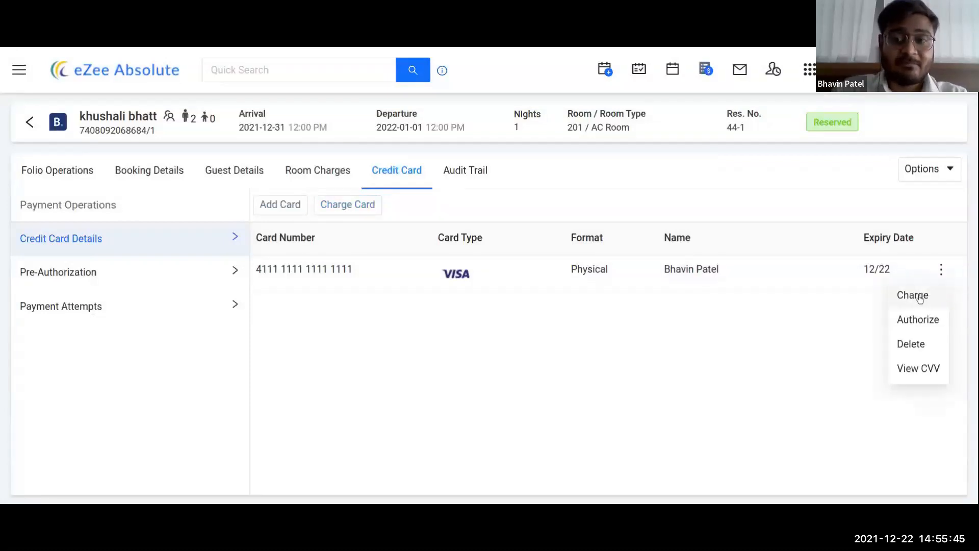
{"action": "left_click", "coordinate": [250, 278]}
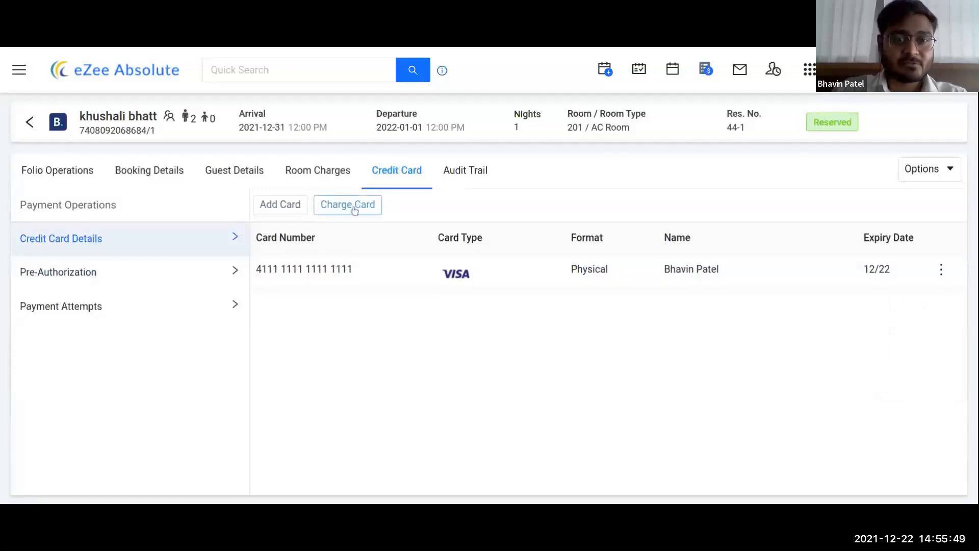
{"action": "left_click", "coordinate": [355, 206]}
{"action": "left_click", "coordinate": [809, 134]}
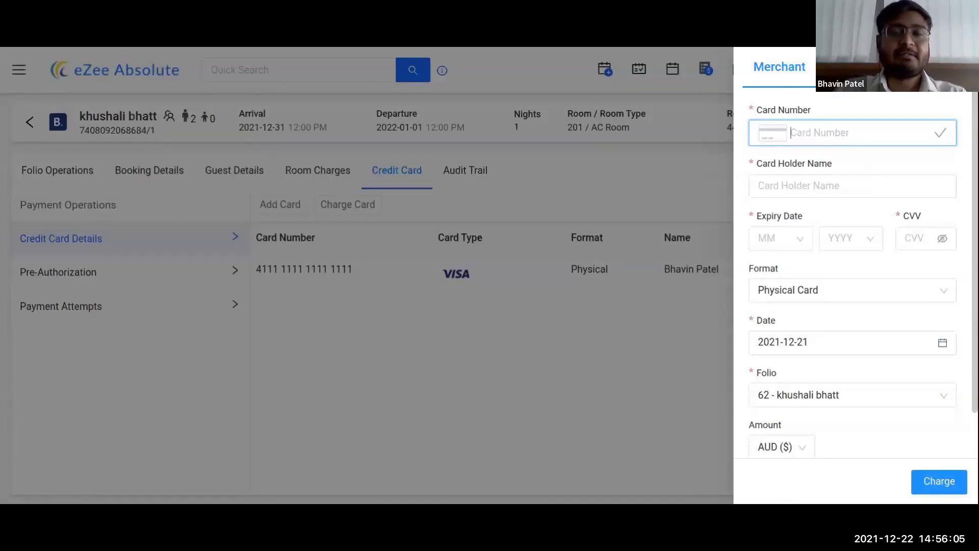
{"action": "left_click", "coordinate": [535, 387]}
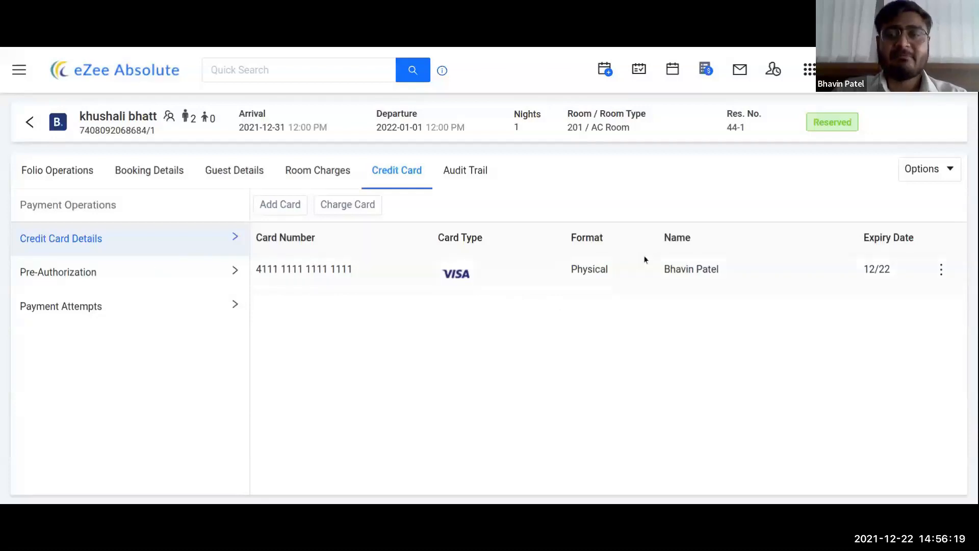
Step: Check pre-authorizations, payment attempts, saved cards and audit trail, then return to the room calendar
{"action": "left_click", "coordinate": [77, 278]}
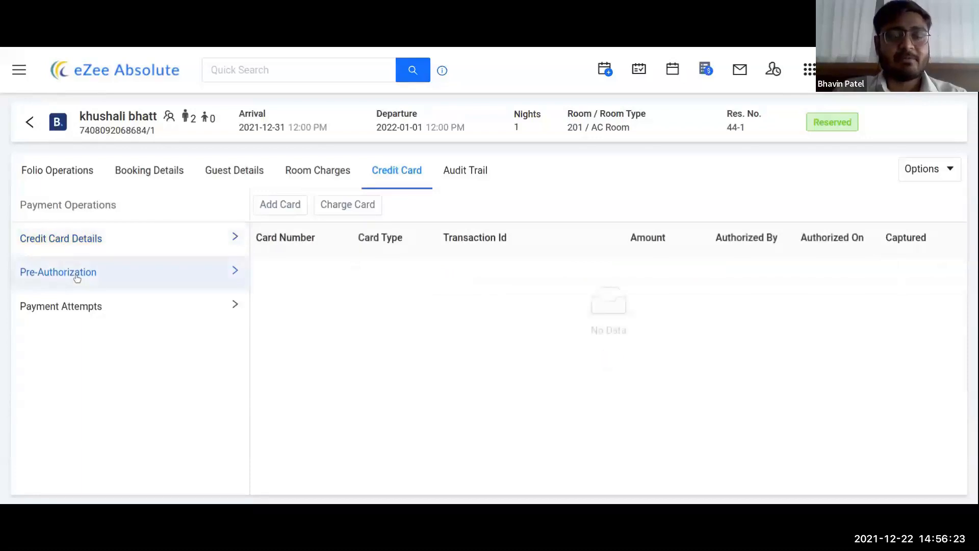
{"action": "left_click", "coordinate": [76, 312]}
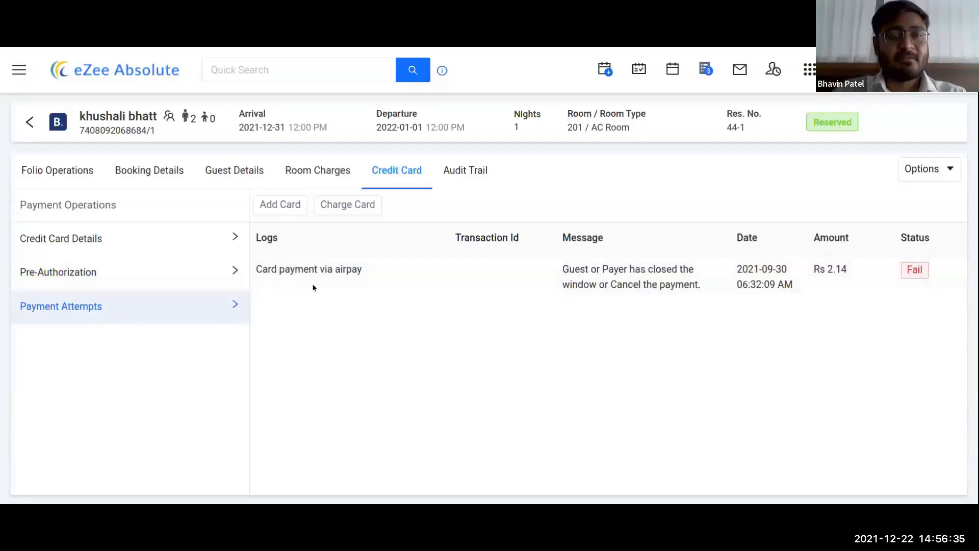
{"action": "left_click", "coordinate": [116, 243]}
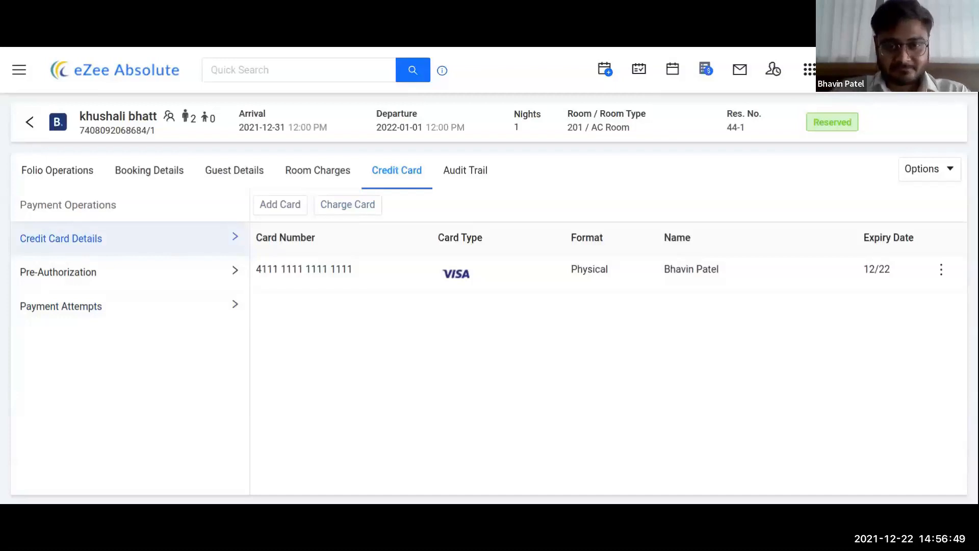
{"action": "left_click", "coordinate": [464, 173]}
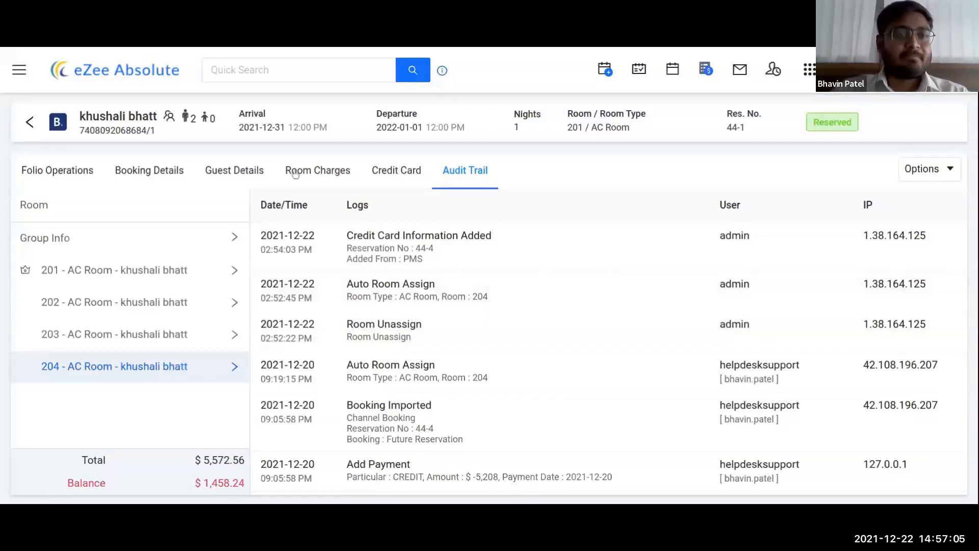
{"action": "left_click", "coordinate": [30, 123]}
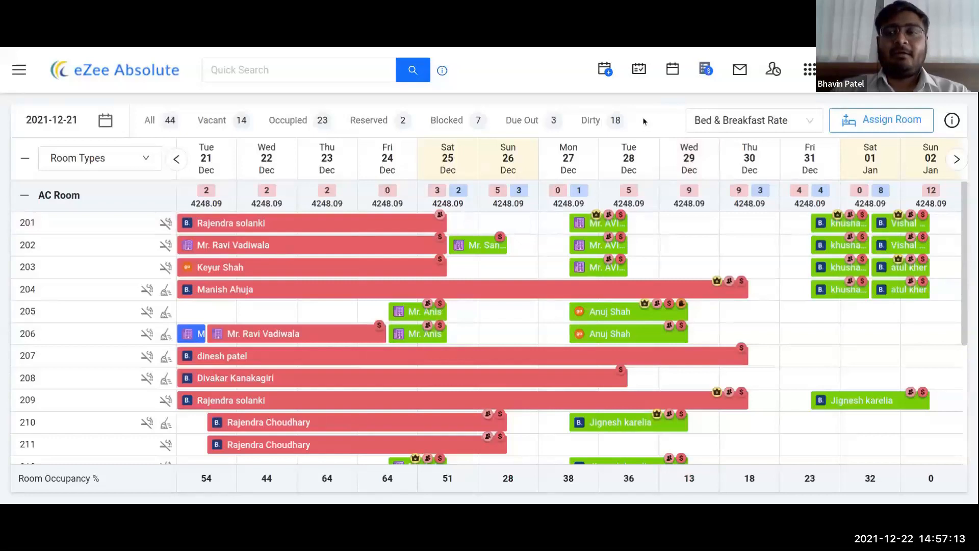
{"action": "scroll", "coordinate": [967, 271], "scroll_direction": "down", "scroll_amount": 2}
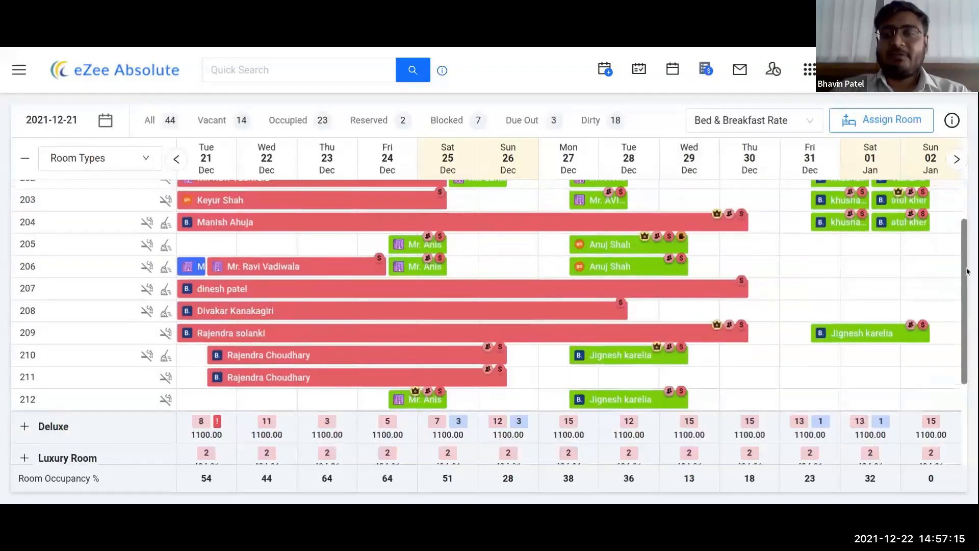
{"action": "scroll", "coordinate": [967, 271], "scroll_direction": "up", "scroll_amount": 2}
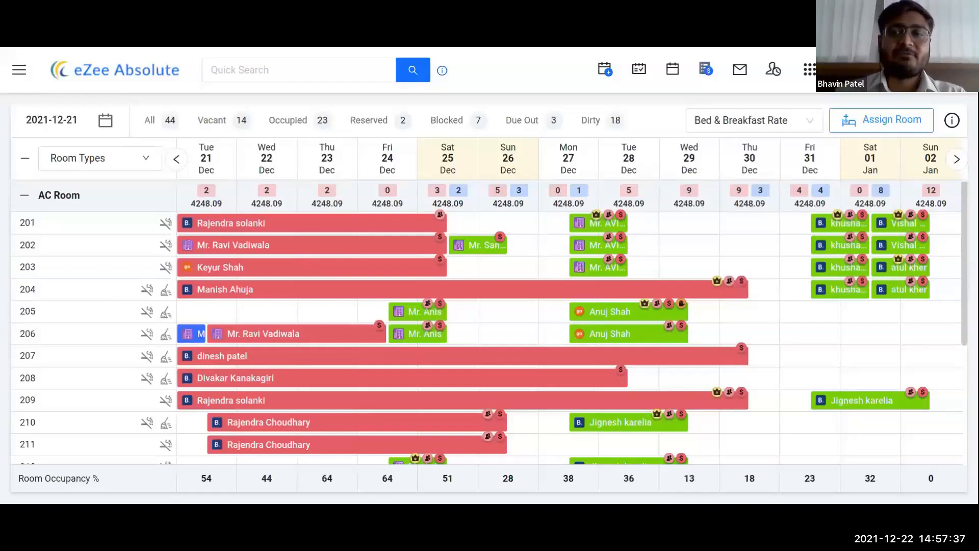
Step: Enter 5000 as the AC Room Package rate for Tue 21 Dec in the Rates grid and save
{"action": "left_click", "coordinate": [706, 70]}
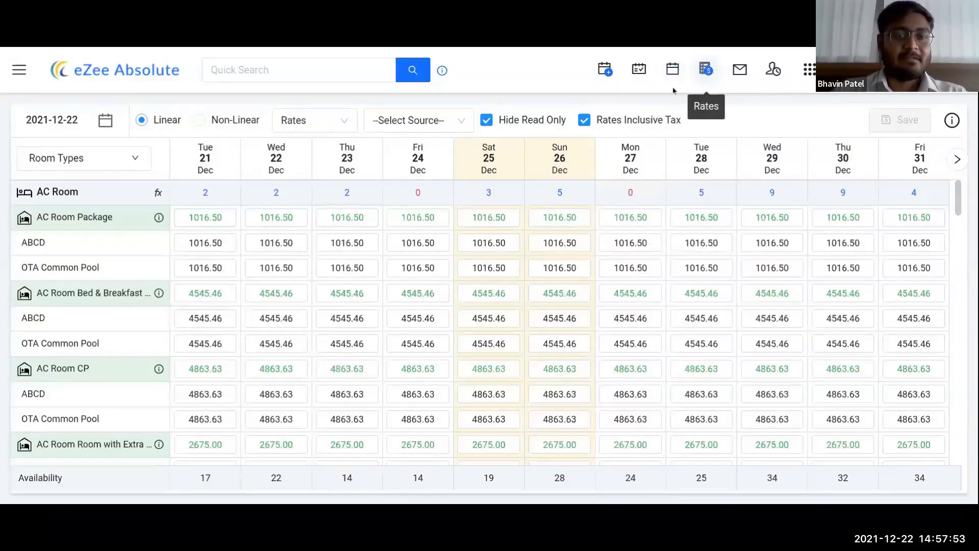
{"action": "scroll", "coordinate": [115, 271], "scroll_direction": "down", "scroll_amount": 4}
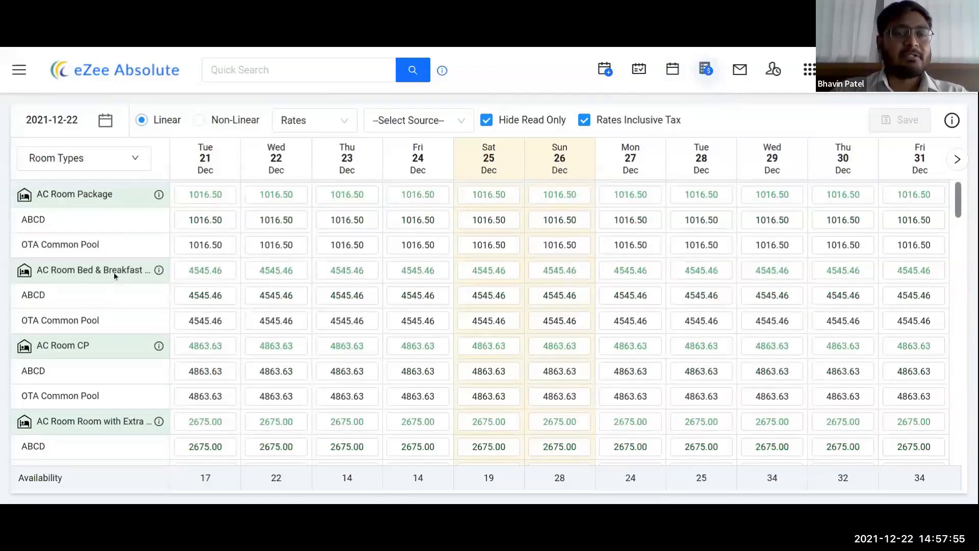
{"action": "scroll", "coordinate": [112, 275], "scroll_direction": "up", "scroll_amount": 4}
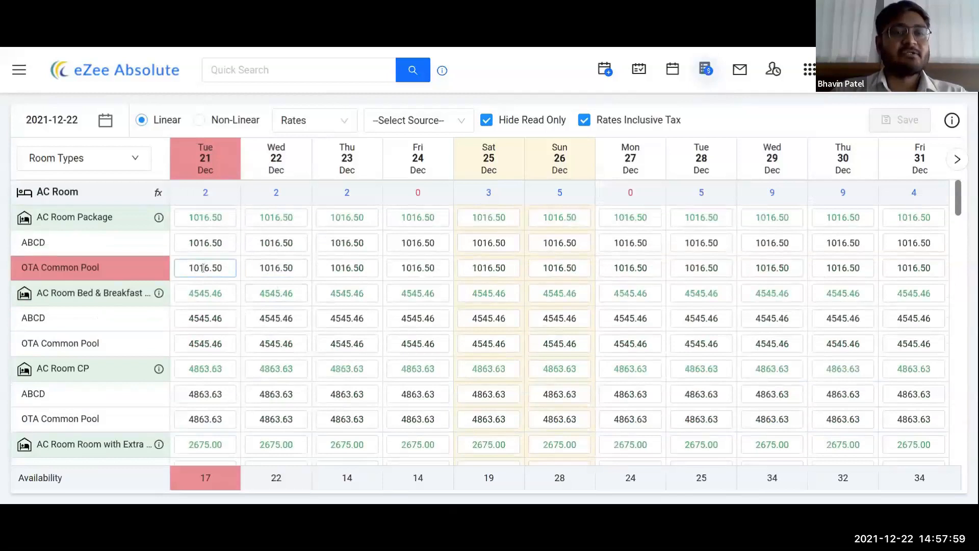
{"action": "left_click", "coordinate": [206, 218]}
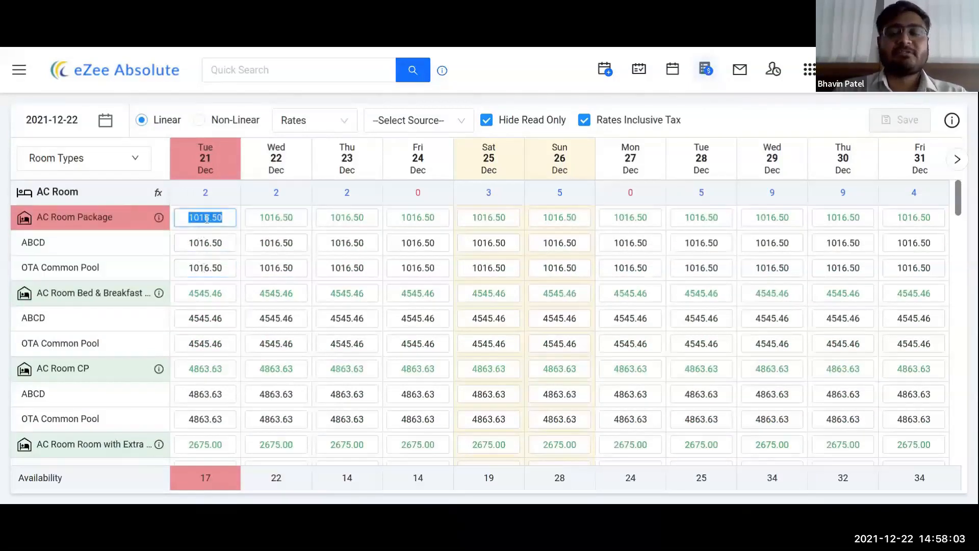
{"action": "type", "text": "5000"}
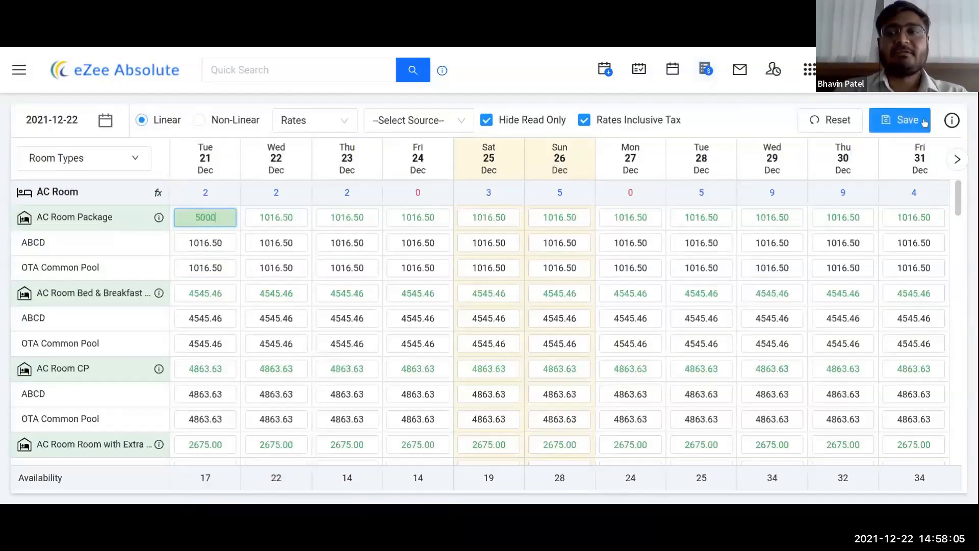
{"action": "left_click", "coordinate": [924, 121]}
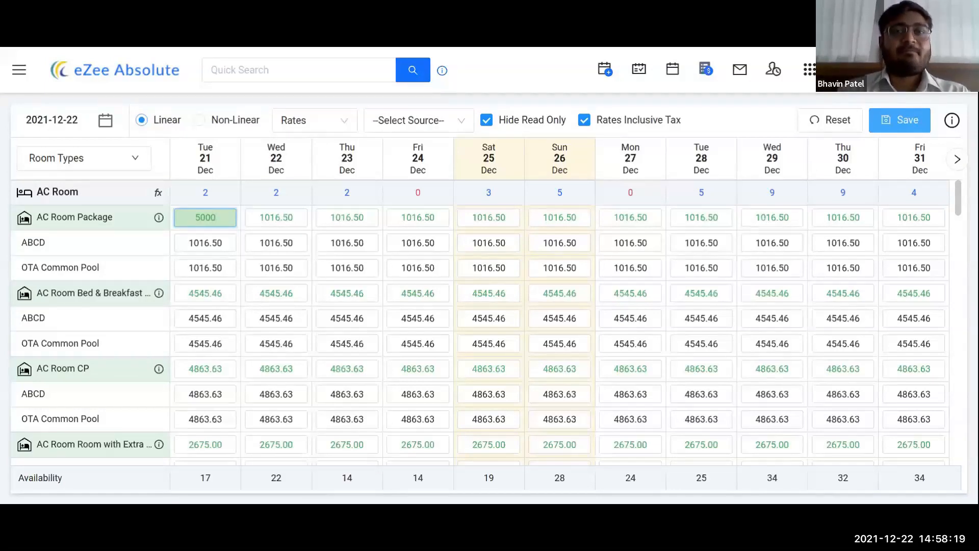
{"action": "left_click", "coordinate": [739, 113]}
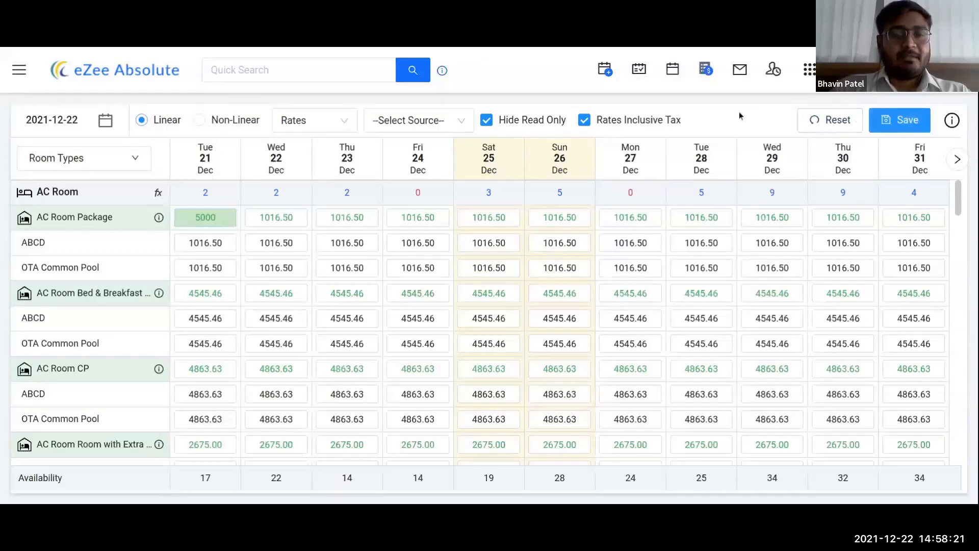